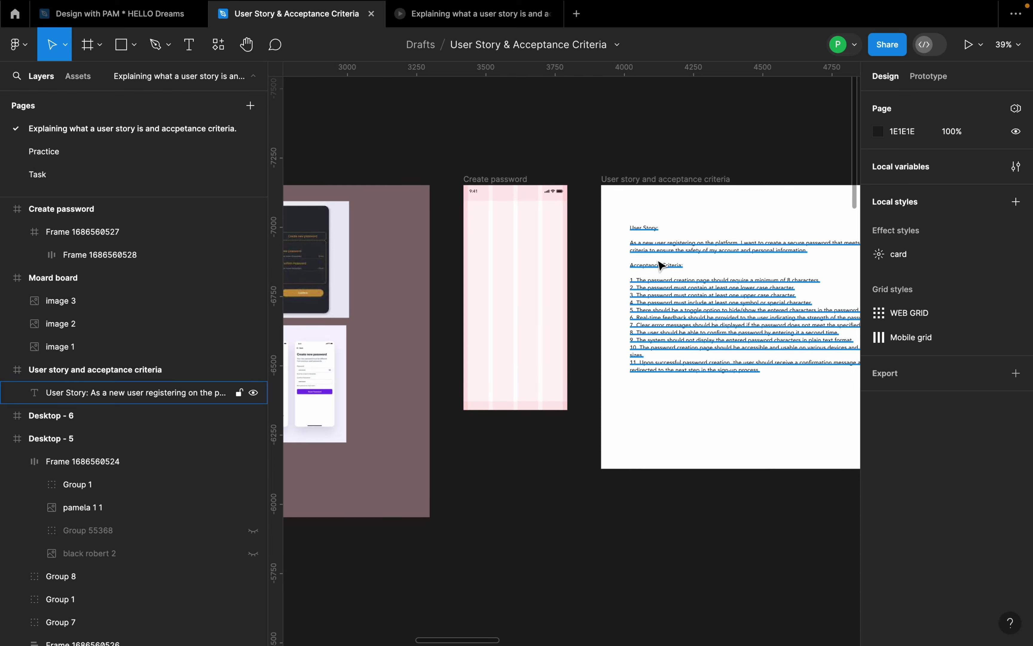
- Draw a thin rectangle about 235 by 12 just below the status bar in the Create password frame
{"action": "left_click", "coordinate": [658, 253]}
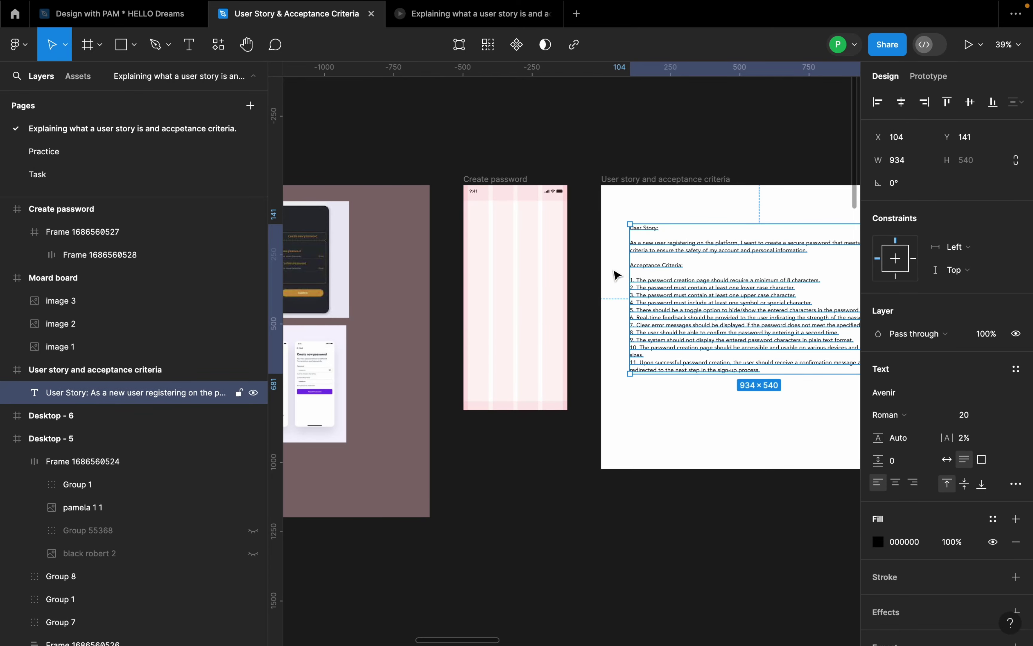
{"action": "scroll", "coordinate": [508, 207], "scroll_direction": "up", "scroll_amount": 10}
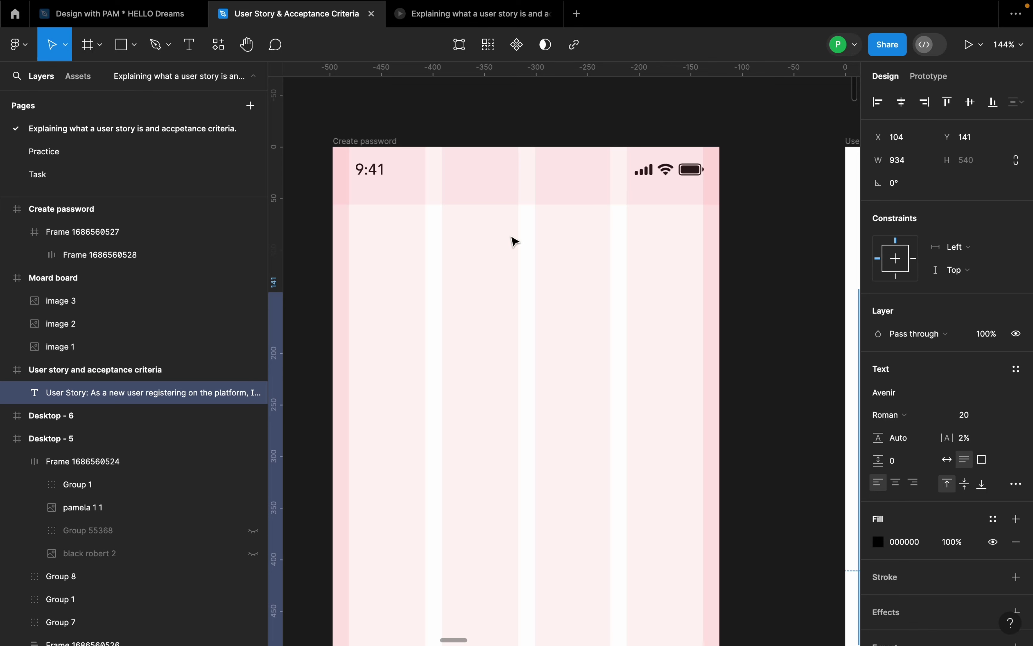
{"action": "scroll", "coordinate": [597, 239], "scroll_direction": "up", "scroll_amount": 1}
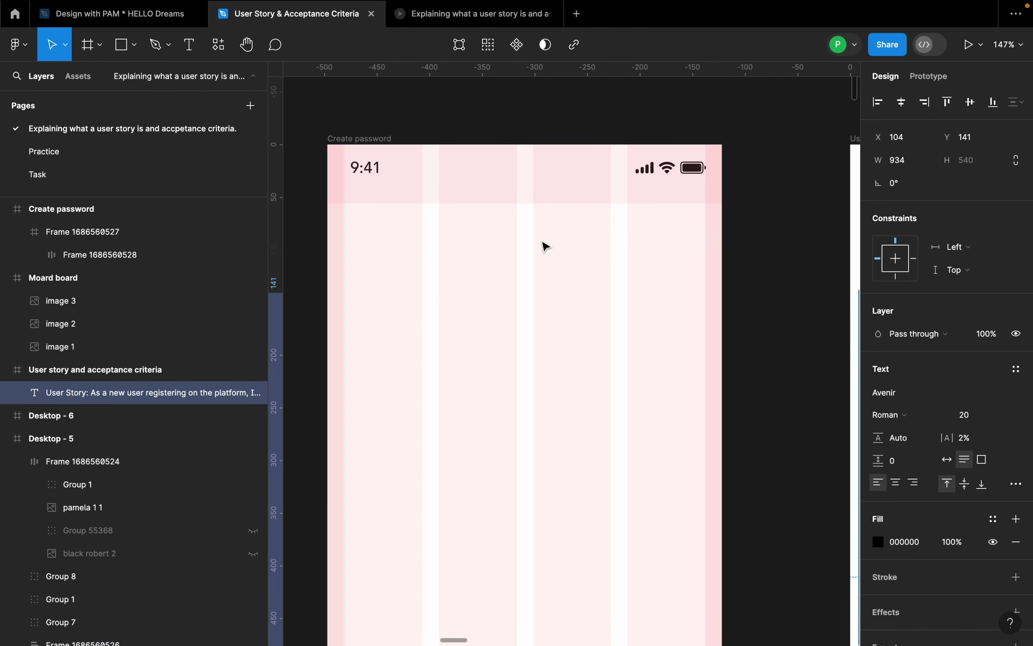
{"action": "key", "text": "r"}
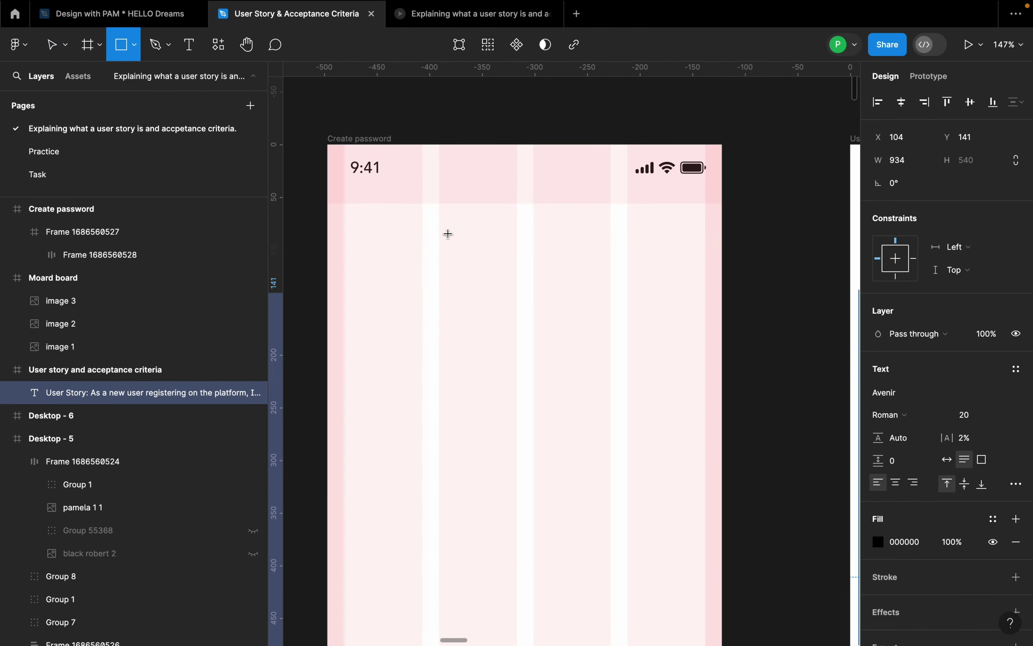
{"action": "mouse_move", "coordinate": [406, 225]}
{"action": "left_mouse_down"}
{"action": "mouse_move", "coordinate": [623, 251]}
{"action": "mouse_move", "coordinate": [654, 238]}
{"action": "left_mouse_up"}
{"action": "key", "text": "Up"}
{"action": "key", "text": "Up"}
{"action": "key", "text": "Up"}
{"action": "key", "text": "Up"}
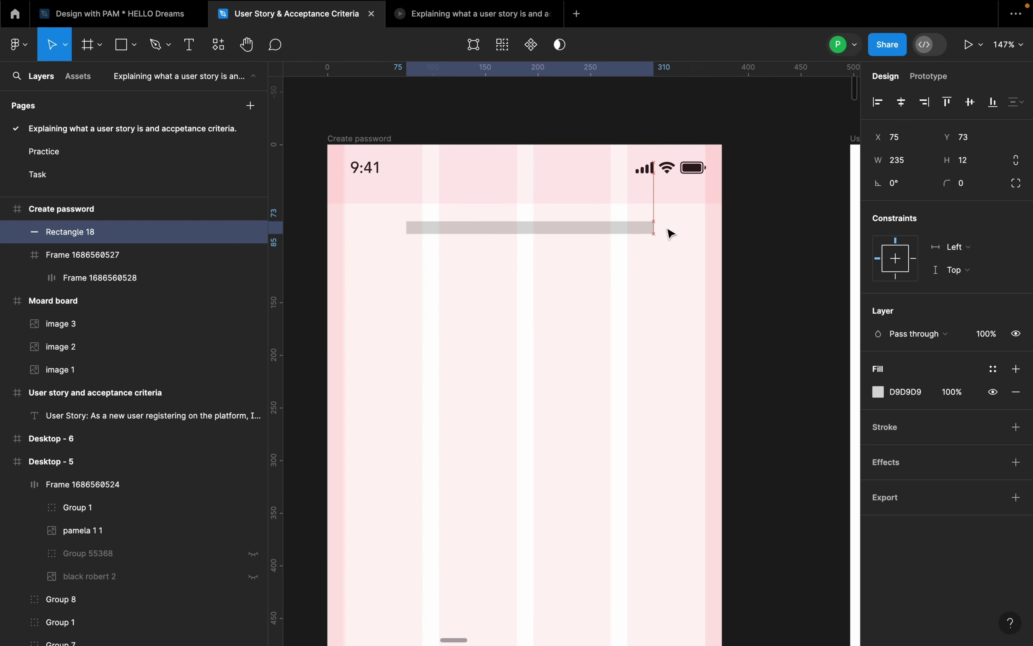
- Set the rectangle's height to 10 and its corner radius to 100
{"action": "left_click", "coordinate": [979, 167]}
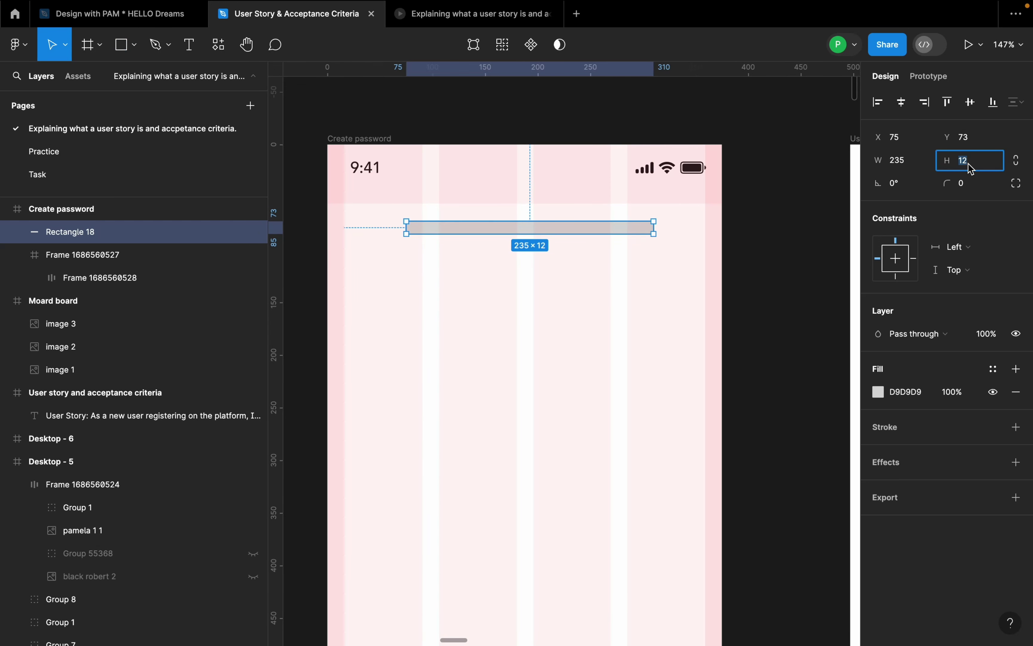
{"action": "key", "text": "Return"}
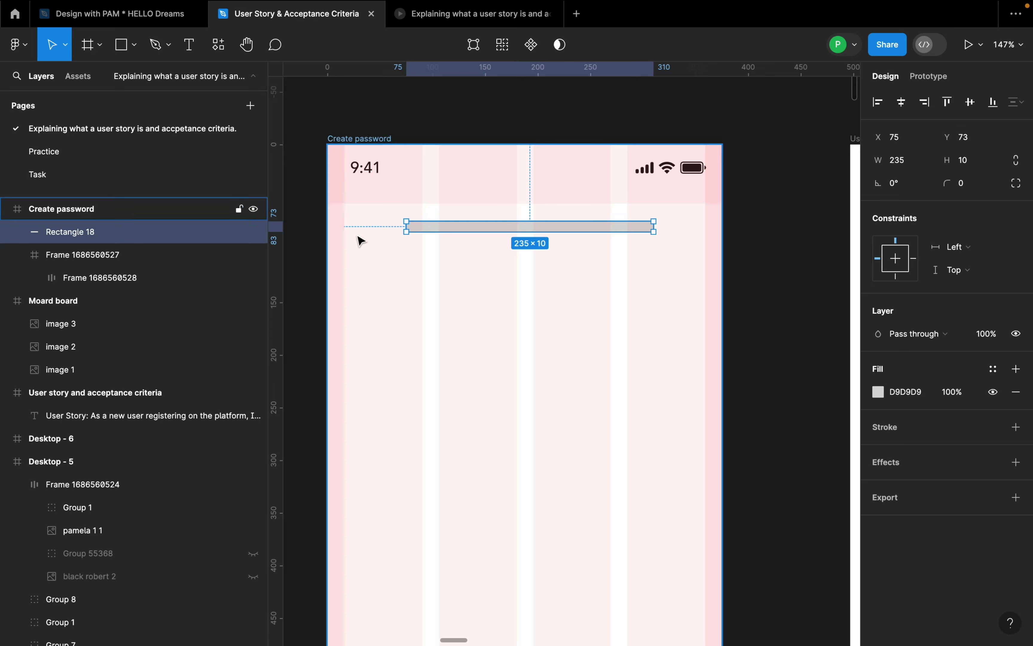
{"action": "scroll", "coordinate": [464, 230], "scroll_direction": "up", "scroll_amount": 5}
{"action": "left_click", "coordinate": [964, 186]}
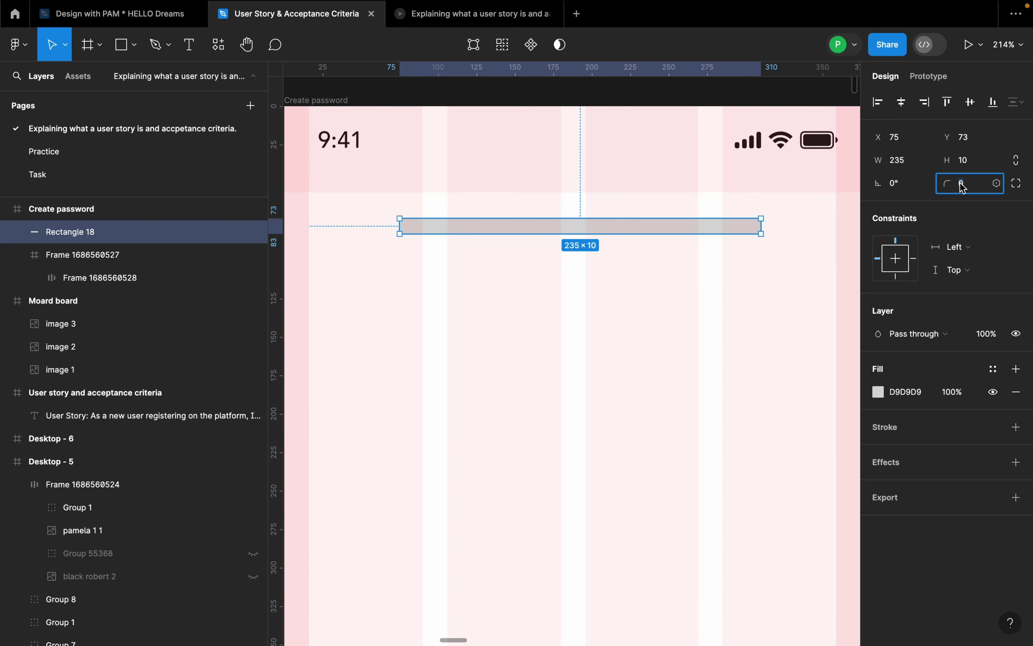
{"action": "key", "text": "Return"}
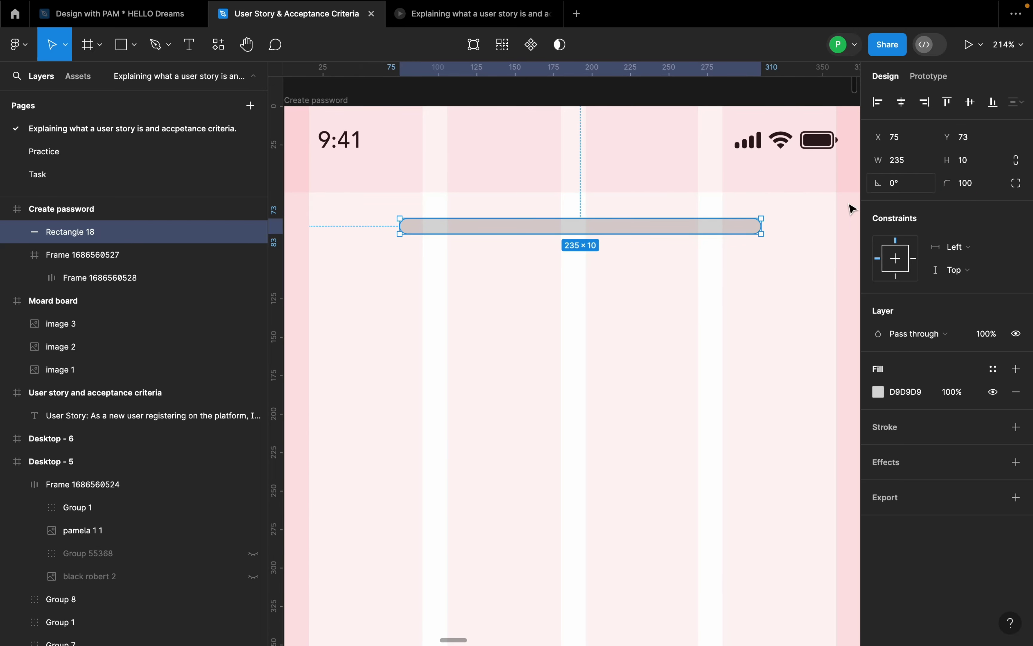
- Shorten the rounded bar to about 209 wide and centre it horizontally in the frame at about X 83
{"action": "scroll", "coordinate": [666, 229], "scroll_direction": "down", "scroll_amount": 3}
{"action": "left_click_drag", "start_coordinate": [671, 233], "coordinate": [700, 225]}
{"action": "scroll", "coordinate": [732, 235], "scroll_direction": "up", "scroll_amount": 3}
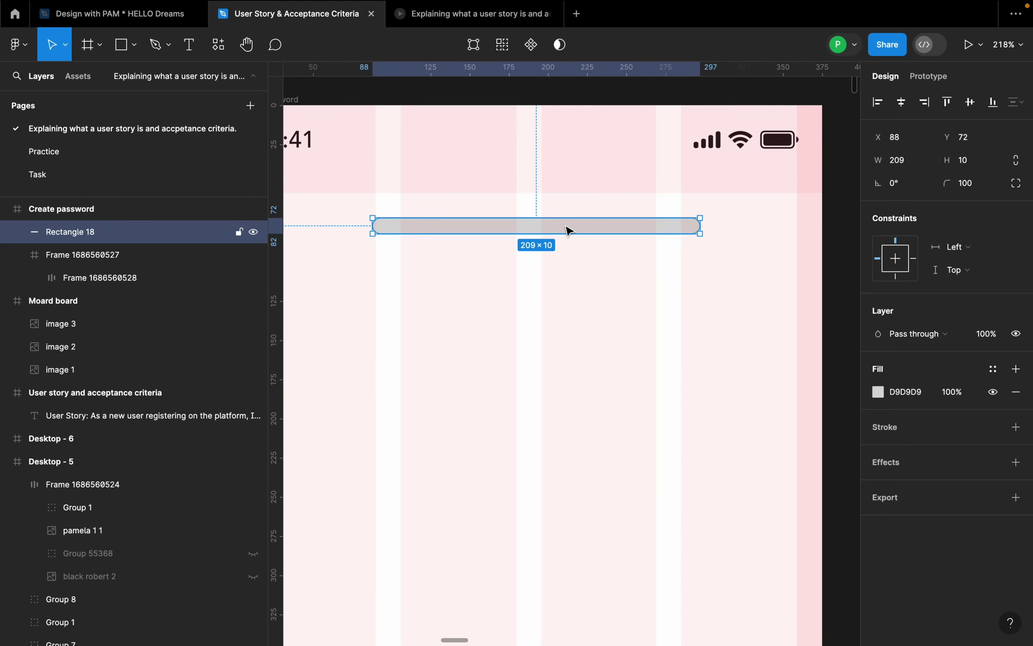
{"action": "left_click_drag", "start_coordinate": [570, 230], "coordinate": [590, 228]}
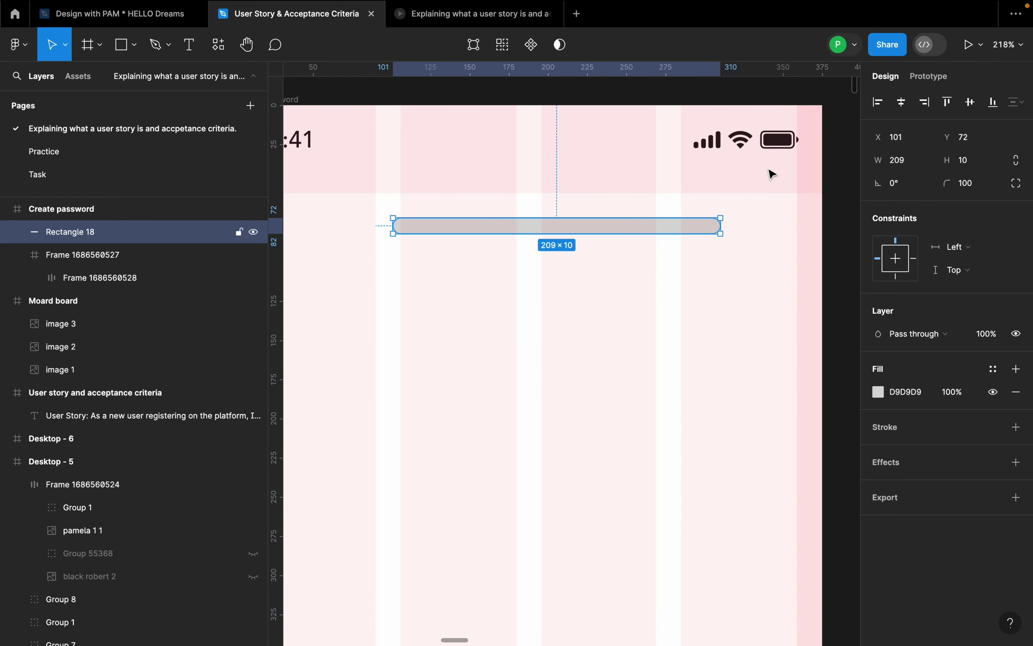
{"action": "left_click", "coordinate": [841, 175]}
{"action": "scroll", "coordinate": [797, 257], "scroll_direction": "down", "scroll_amount": 2}
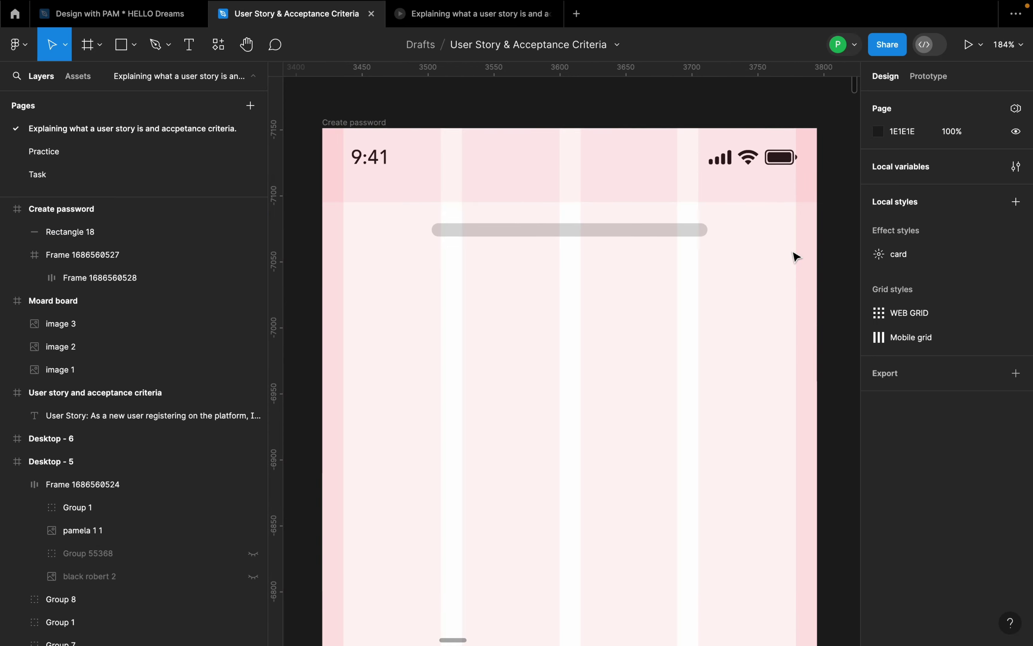
{"action": "left_click", "coordinate": [649, 233]}
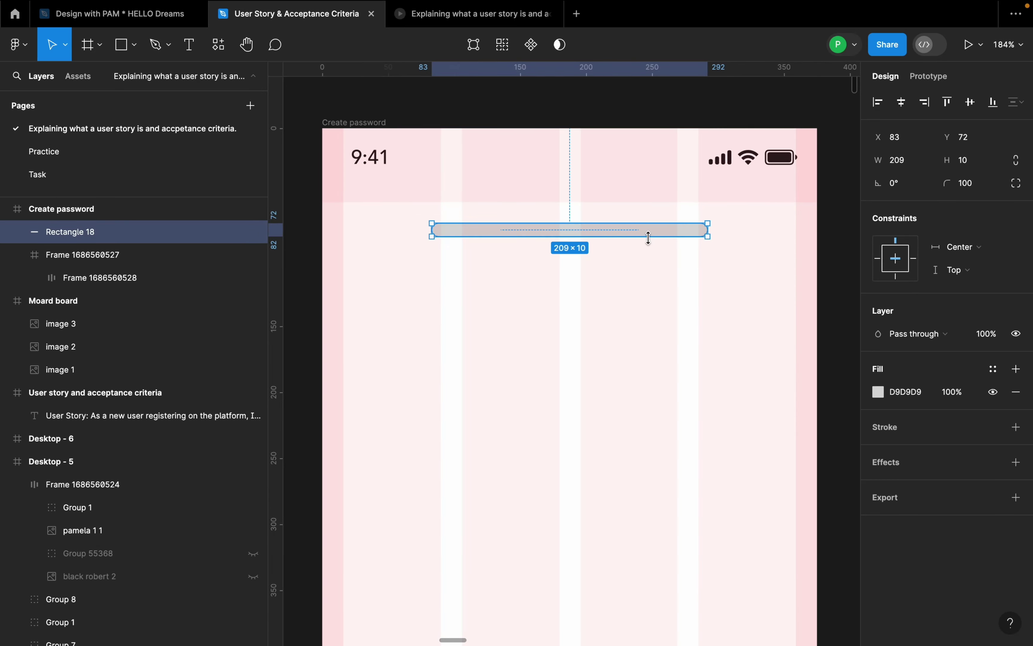
- Review the mood board's reference screens and the acceptance criteria beside the Create password frame
{"action": "scroll", "coordinate": [703, 224], "scroll_direction": "down", "scroll_amount": 3}
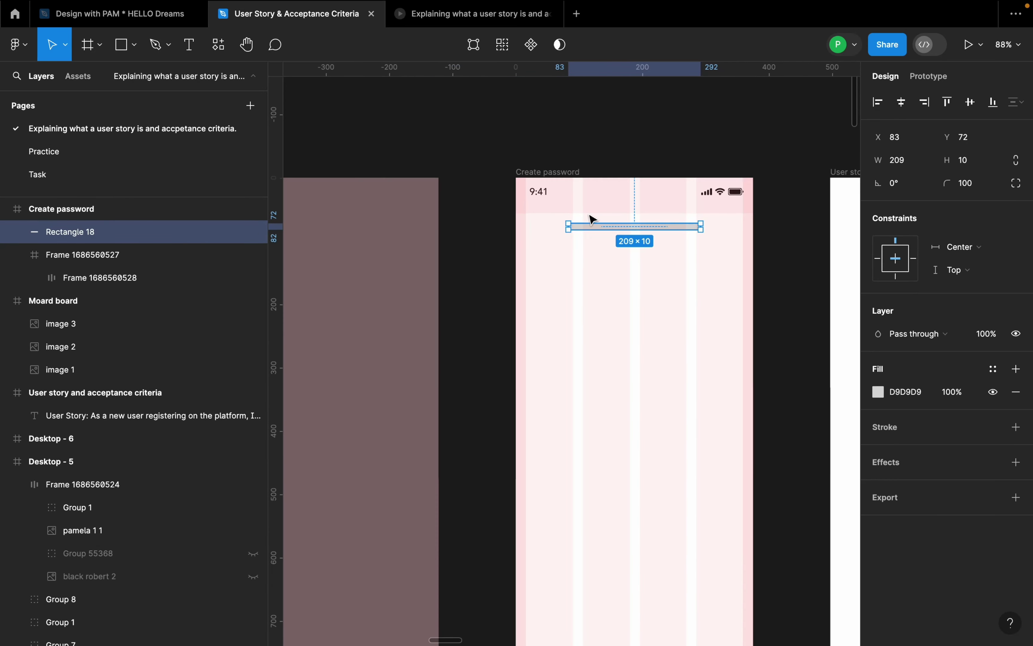
{"action": "left_click", "coordinate": [710, 258]}
{"action": "scroll", "coordinate": [704, 248], "scroll_direction": "down", "scroll_amount": 1}
{"action": "left_click", "coordinate": [685, 226]}
{"action": "scroll", "coordinate": [681, 230], "scroll_direction": "down", "scroll_amount": 5}
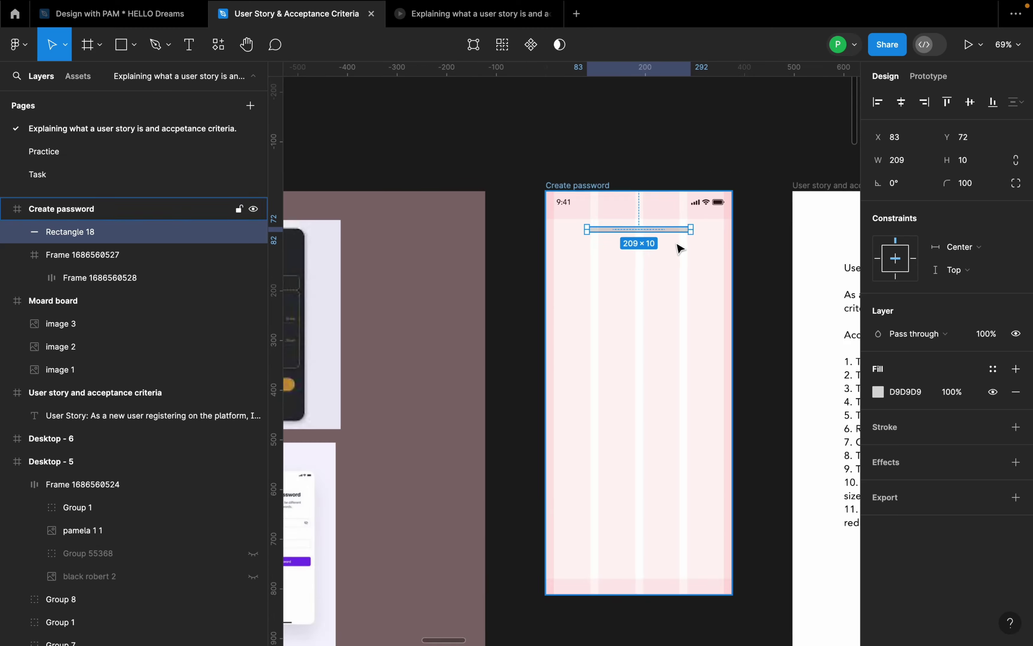
{"action": "scroll", "coordinate": [678, 250], "scroll_direction": "right", "scroll_amount": 5}
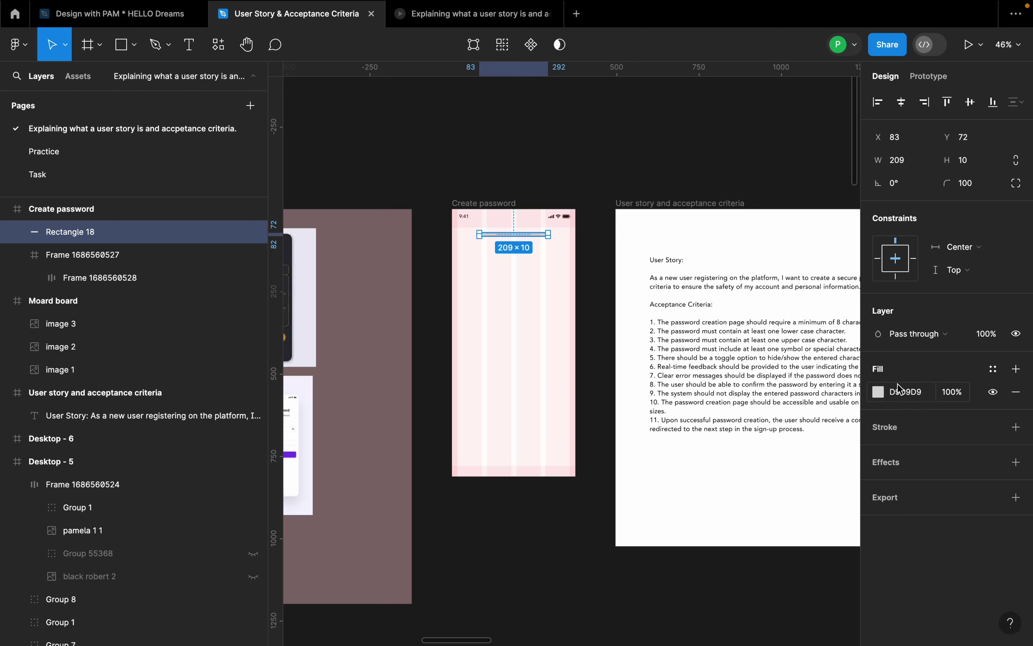
{"action": "scroll", "coordinate": [732, 352], "scroll_direction": "down", "scroll_amount": 5}
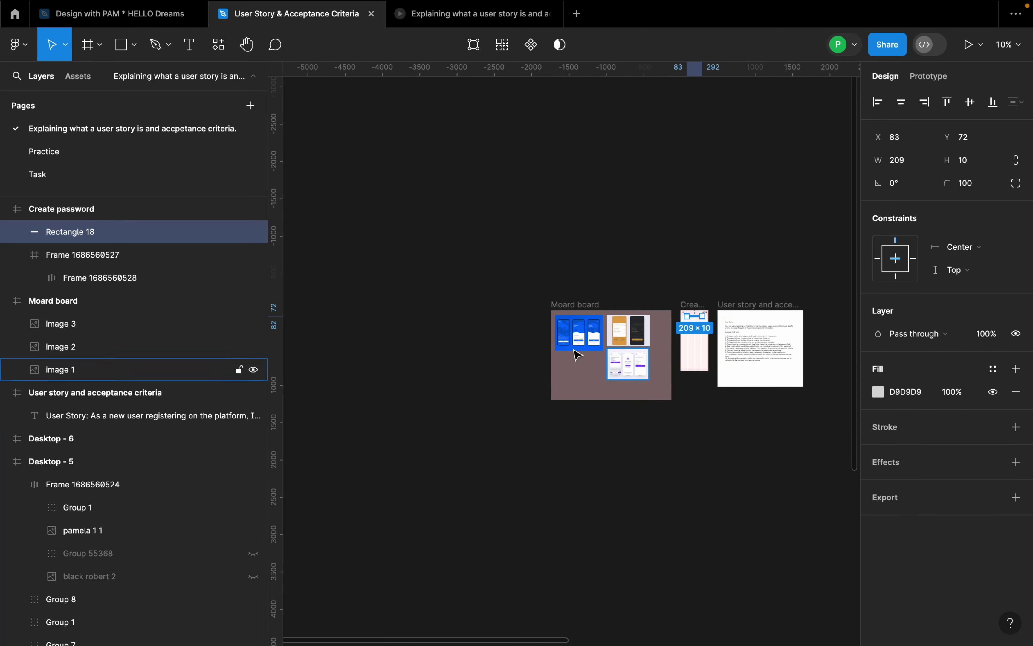
{"action": "scroll", "coordinate": [576, 350], "scroll_direction": "up", "scroll_amount": 10}
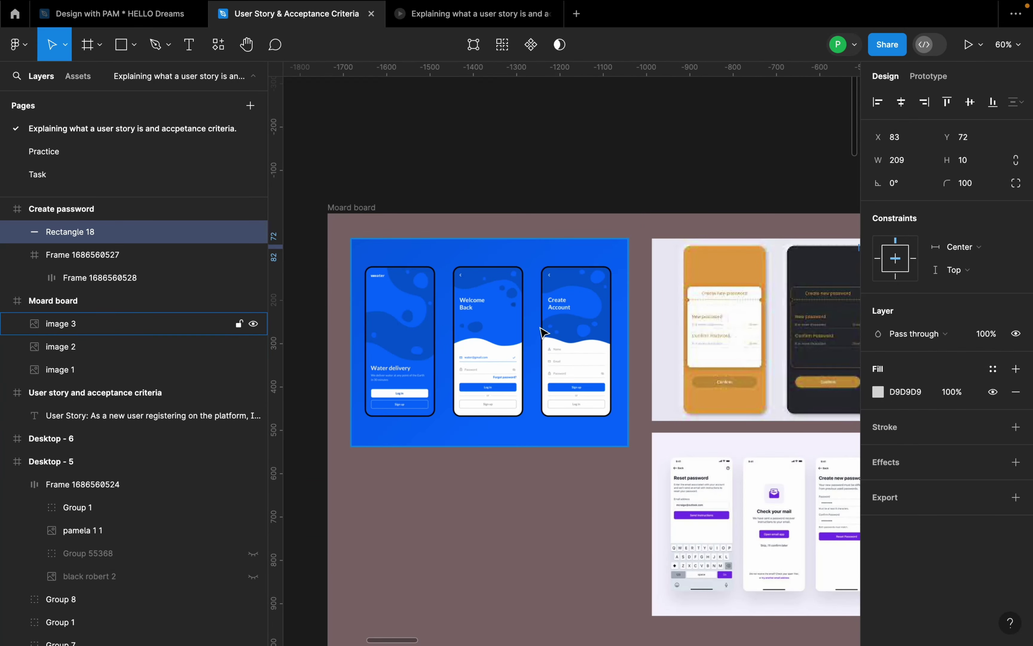
{"action": "key", "text": "shift+2"}
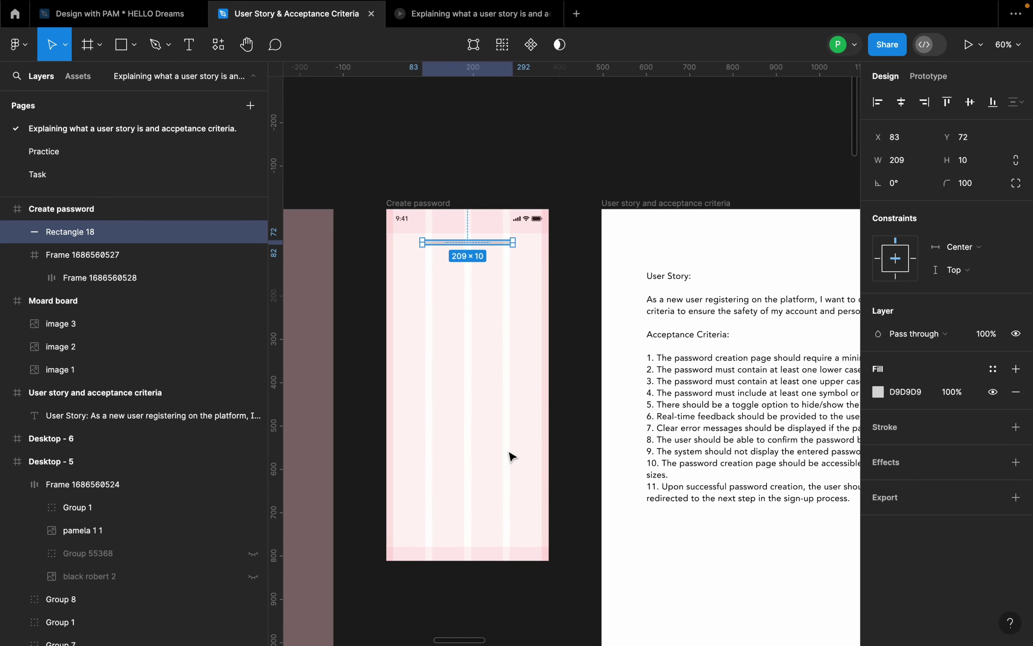
- Fill the bar with the primary colour variable and shift it to X 90, Y 71
{"action": "scroll", "coordinate": [563, 278], "scroll_direction": "up", "scroll_amount": 5}
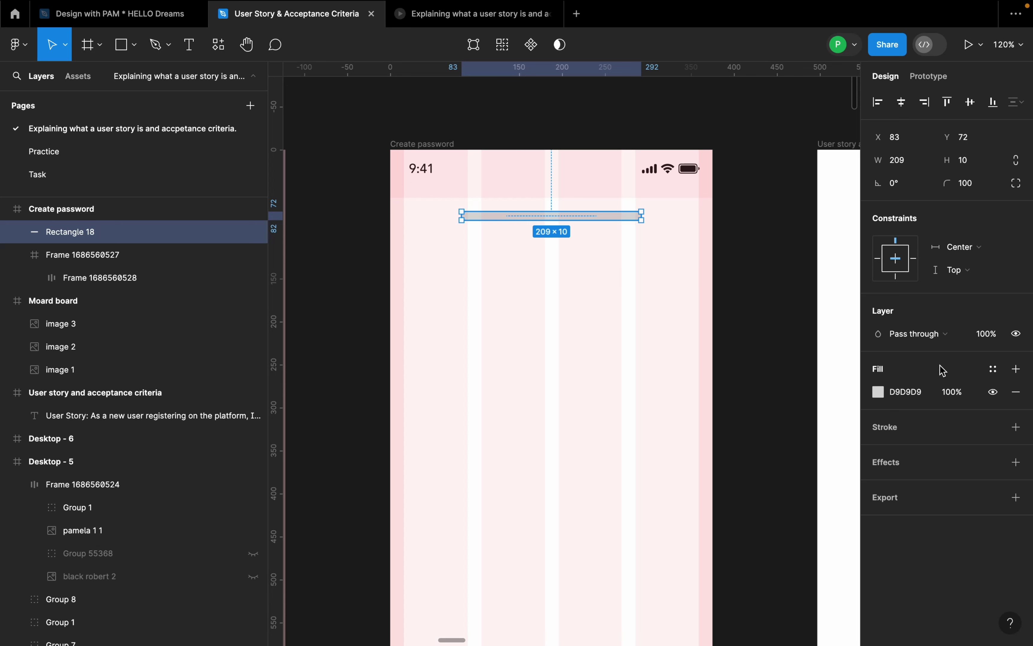
{"action": "left_click", "coordinate": [994, 371]}
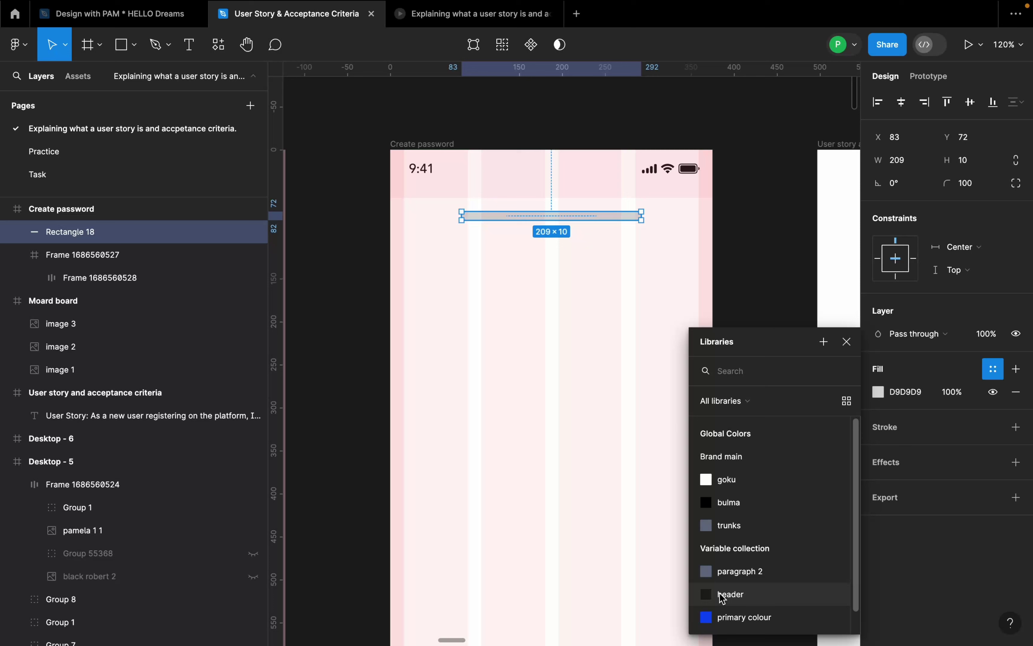
{"action": "left_click", "coordinate": [729, 618]}
{"action": "left_click", "coordinate": [650, 306]}
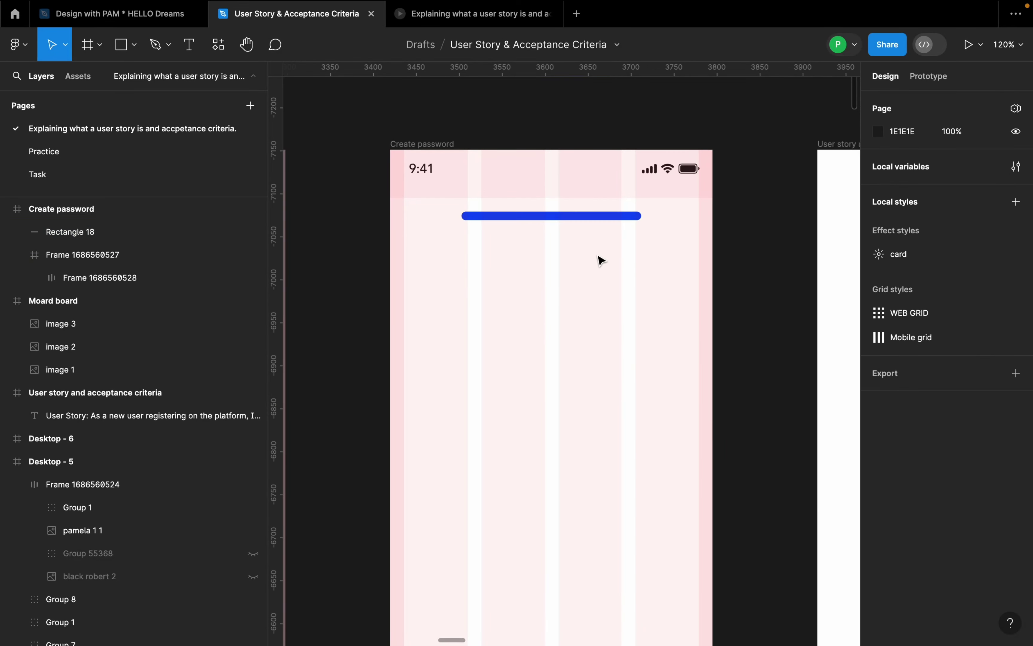
{"action": "left_click", "coordinate": [598, 217]}
{"action": "scroll", "coordinate": [570, 213], "scroll_direction": "up", "scroll_amount": 5}
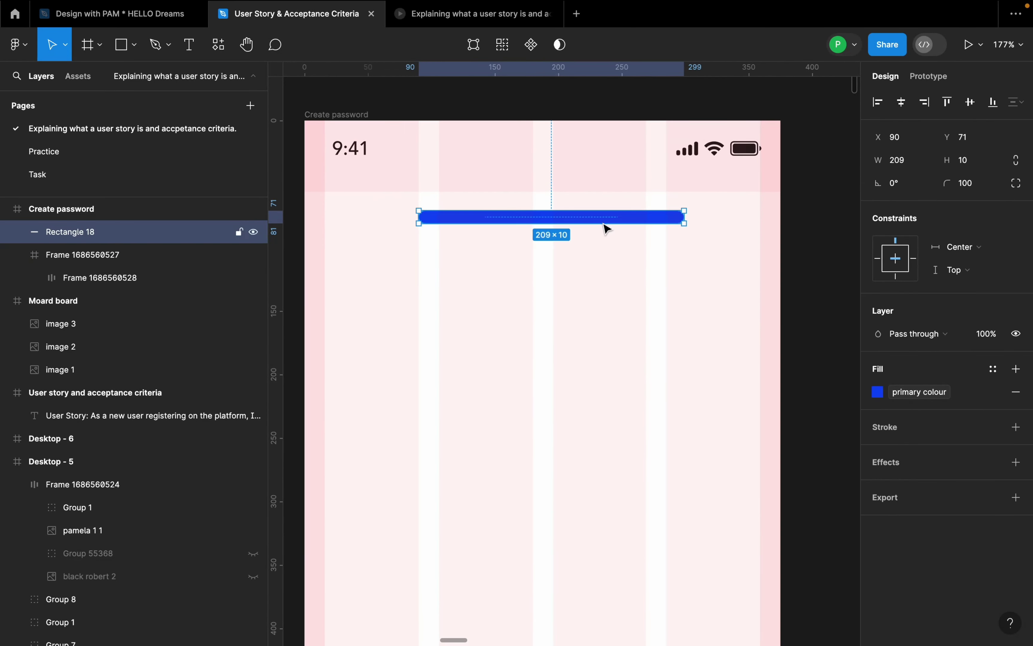
{"action": "scroll", "coordinate": [604, 228], "scroll_direction": "down", "scroll_amount": 4}
- Search the plugins for Heroicons from the Create password frame, then close the plugin browser
{"action": "left_click", "coordinate": [489, 277]}
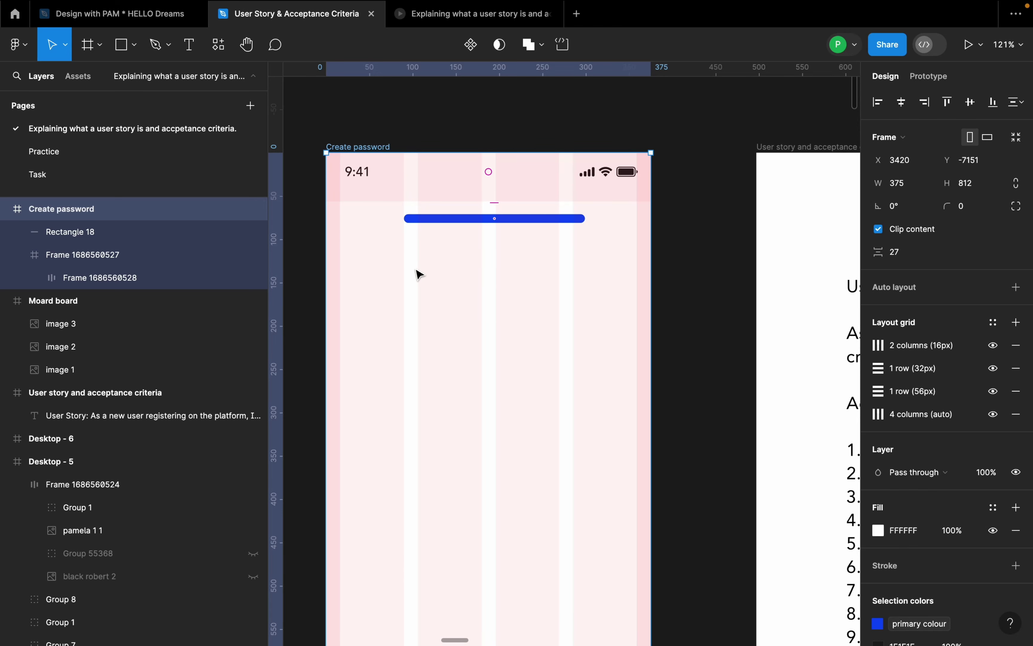
{"action": "scroll", "coordinate": [504, 342], "scroll_direction": "down", "scroll_amount": 3}
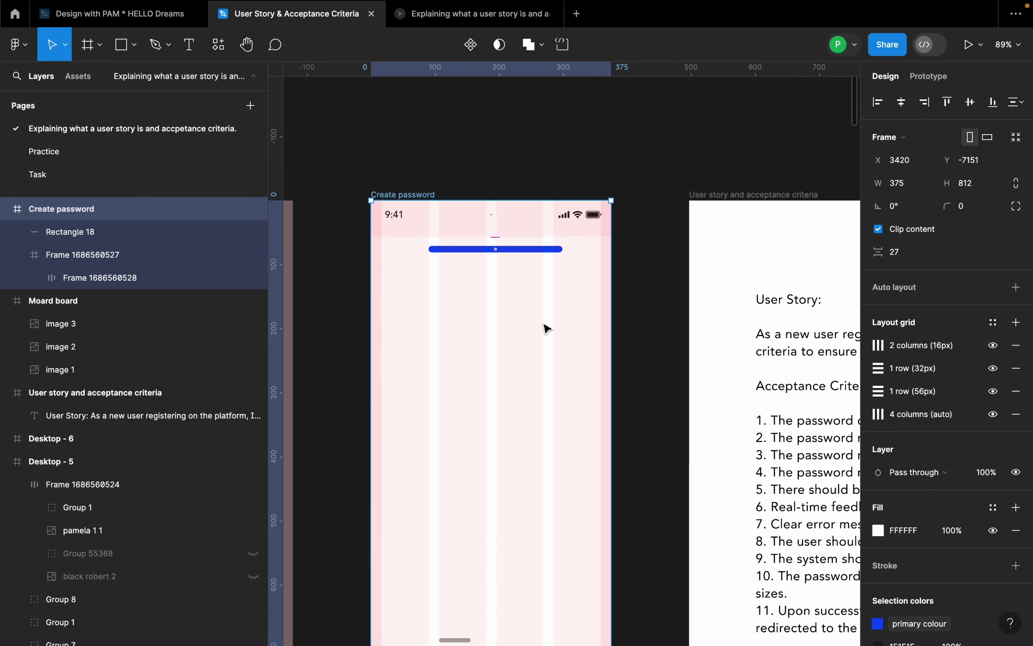
{"action": "scroll", "coordinate": [545, 330], "scroll_direction": "down", "scroll_amount": 1}
{"action": "right_click", "coordinate": [436, 324]}
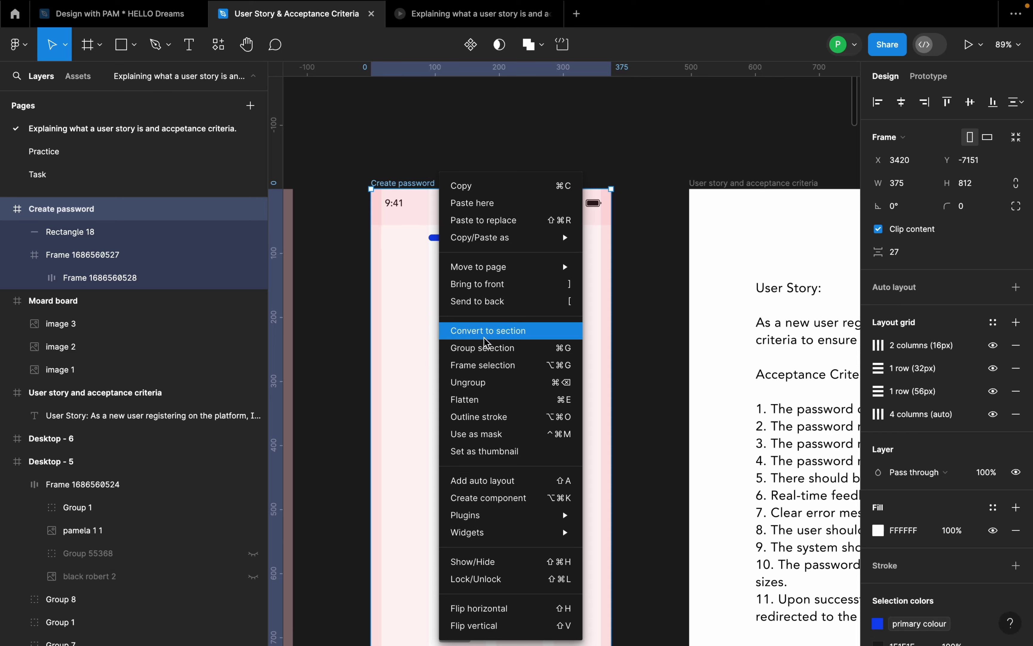
{"action": "mouse_move", "coordinate": [508, 513]}
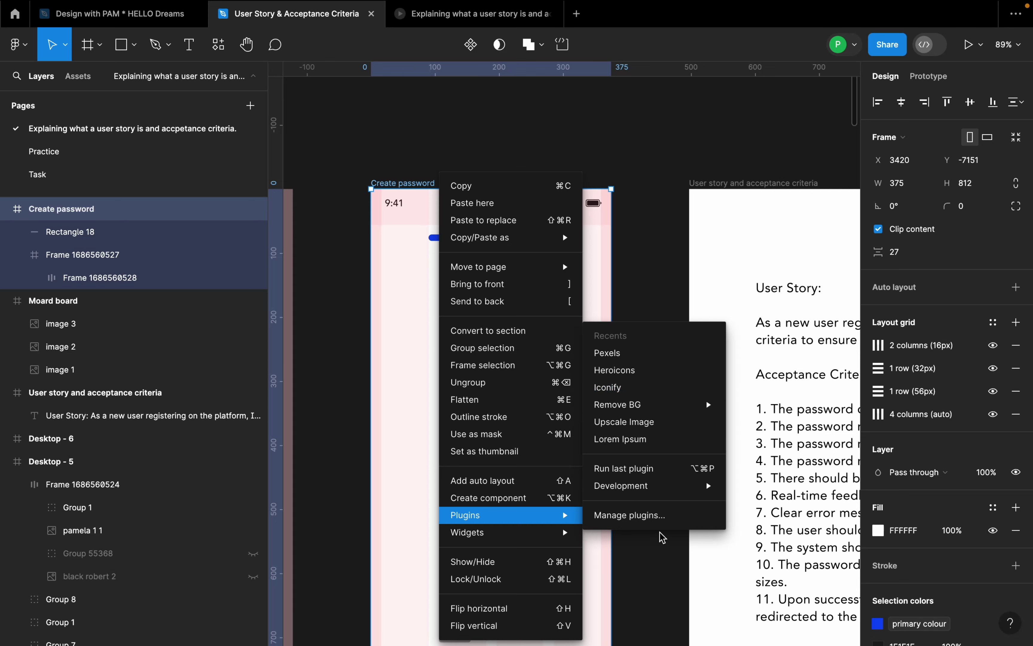
{"action": "left_click", "coordinate": [658, 516]}
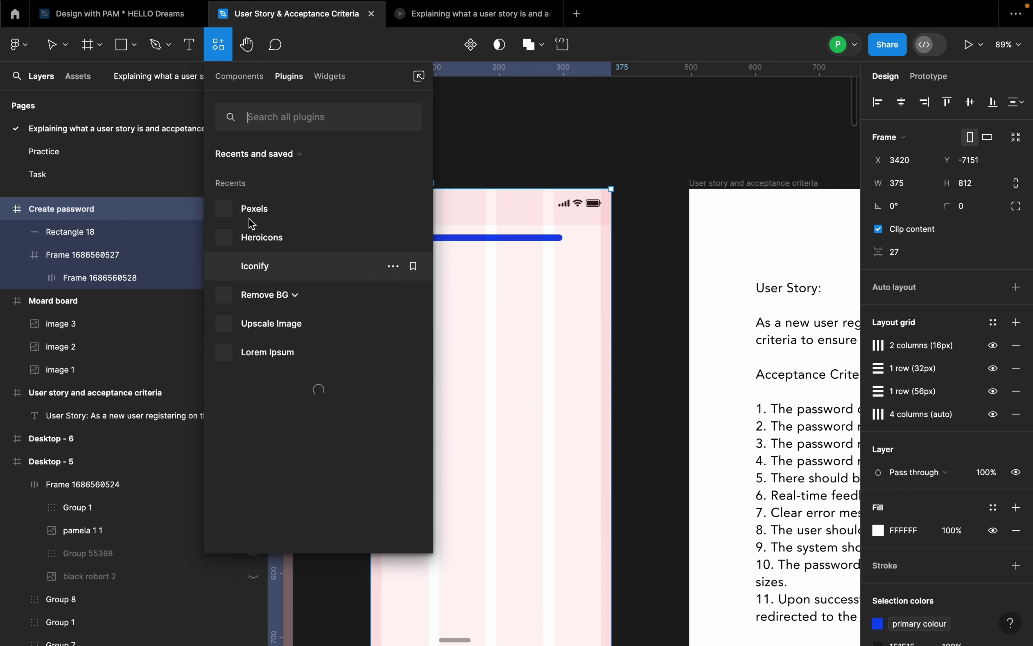
{"action": "left_click", "coordinate": [266, 117]}
{"action": "type", "text": "heri"}
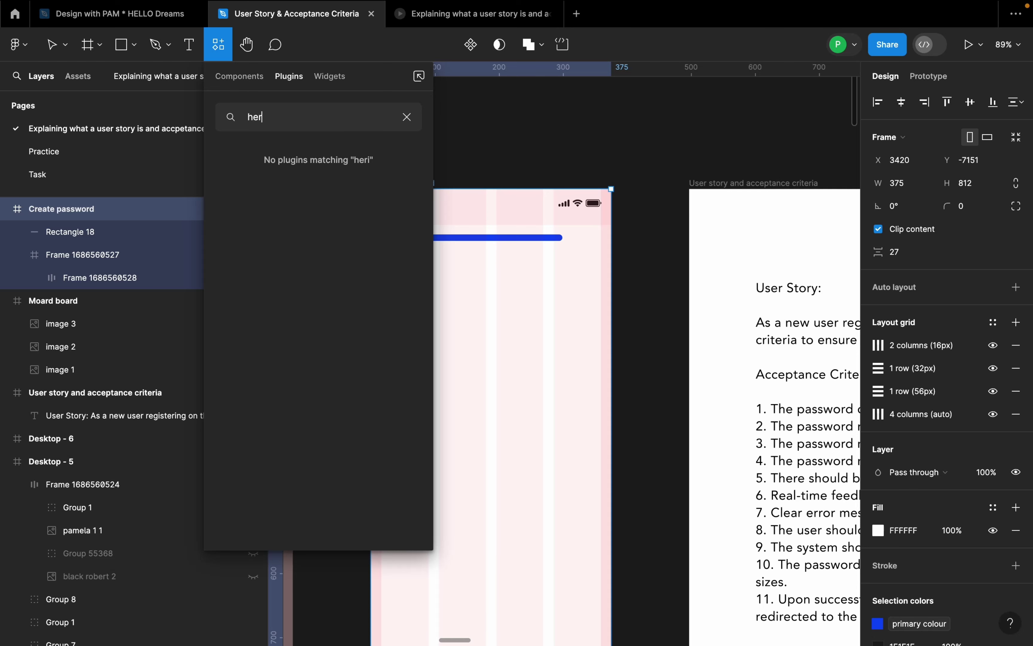
{"action": "type", "text": "oi"}
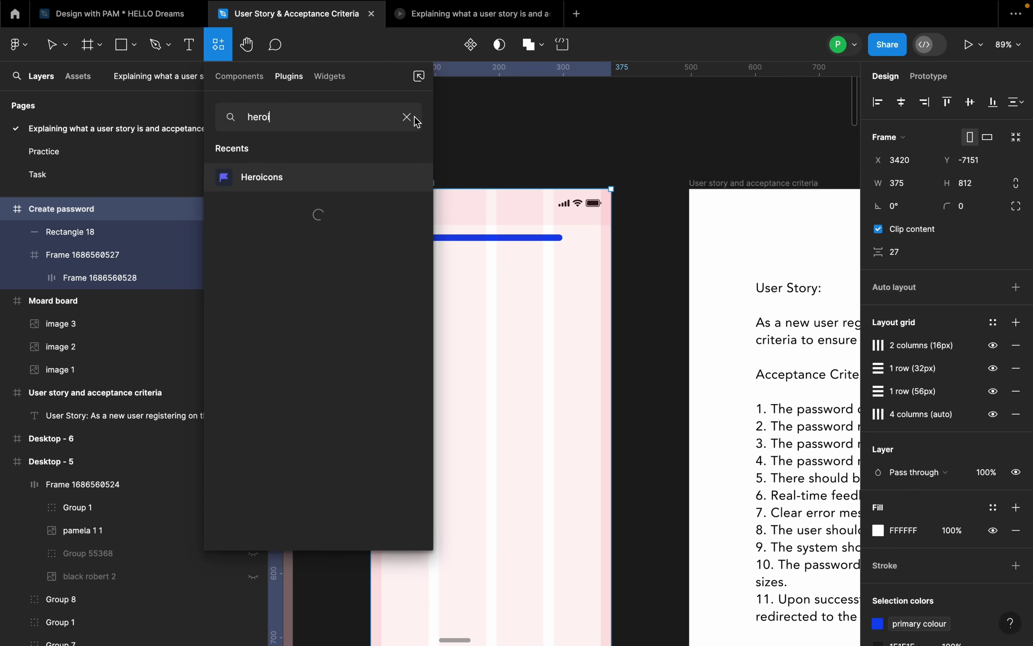
{"action": "left_click", "coordinate": [407, 120]}
{"action": "left_click", "coordinate": [491, 150]}
{"action": "scroll", "coordinate": [410, 279], "scroll_direction": "up", "scroll_amount": 5}
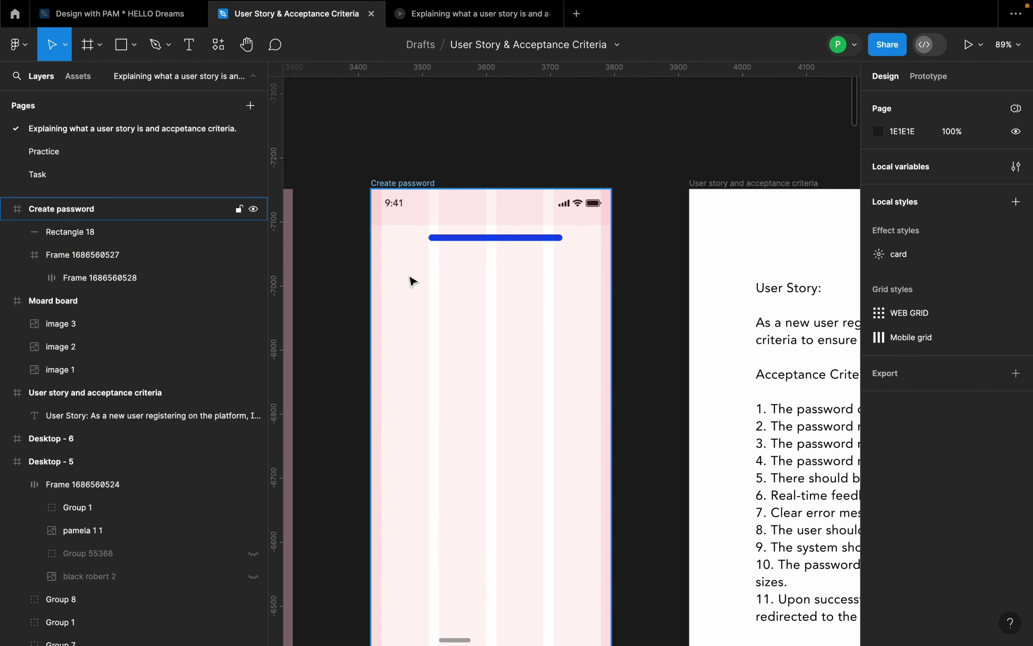
- Paste a left-arrow icon into the Create password frame and position it at X 16, Y 70 beside the bar
{"action": "key", "text": "ctrl+v"}
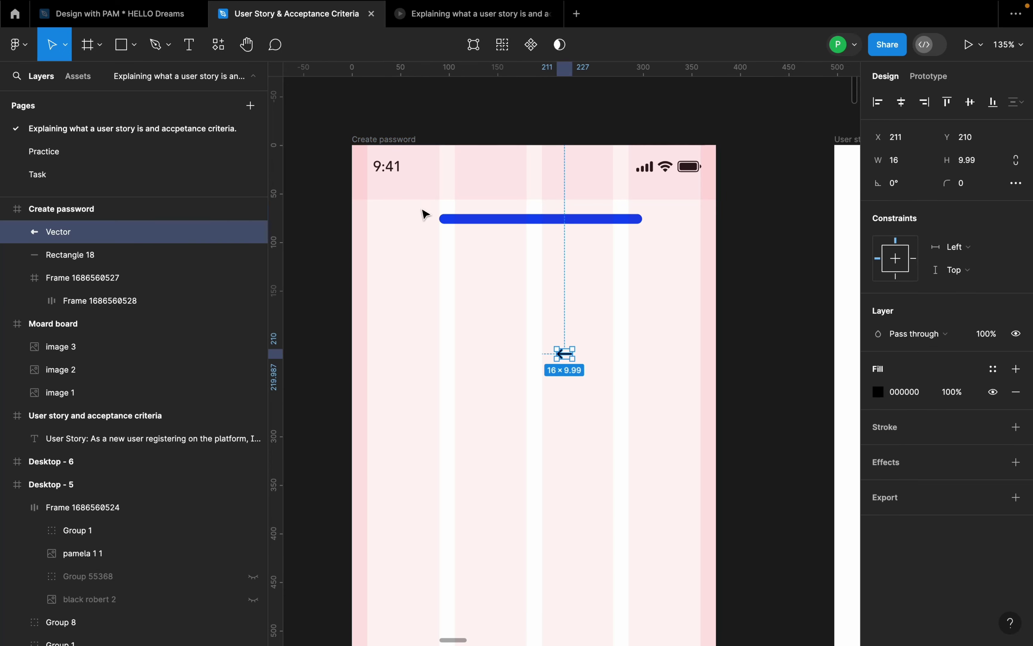
{"action": "left_click_drag", "start_coordinate": [574, 360], "coordinate": [384, 215]}
{"action": "scroll", "coordinate": [381, 226], "scroll_direction": "up", "scroll_amount": 5, "text": "ctrl"}
{"action": "scroll", "coordinate": [384, 216], "scroll_direction": "down", "scroll_amount": 3, "text": "ctrl"}
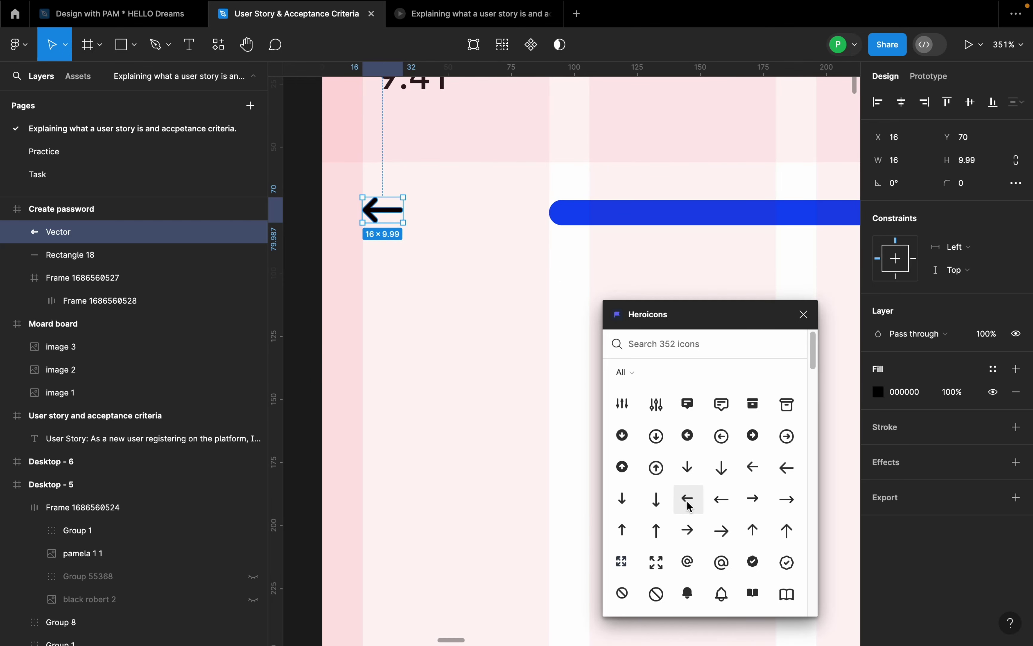
{"action": "left_click", "coordinate": [803, 315]}
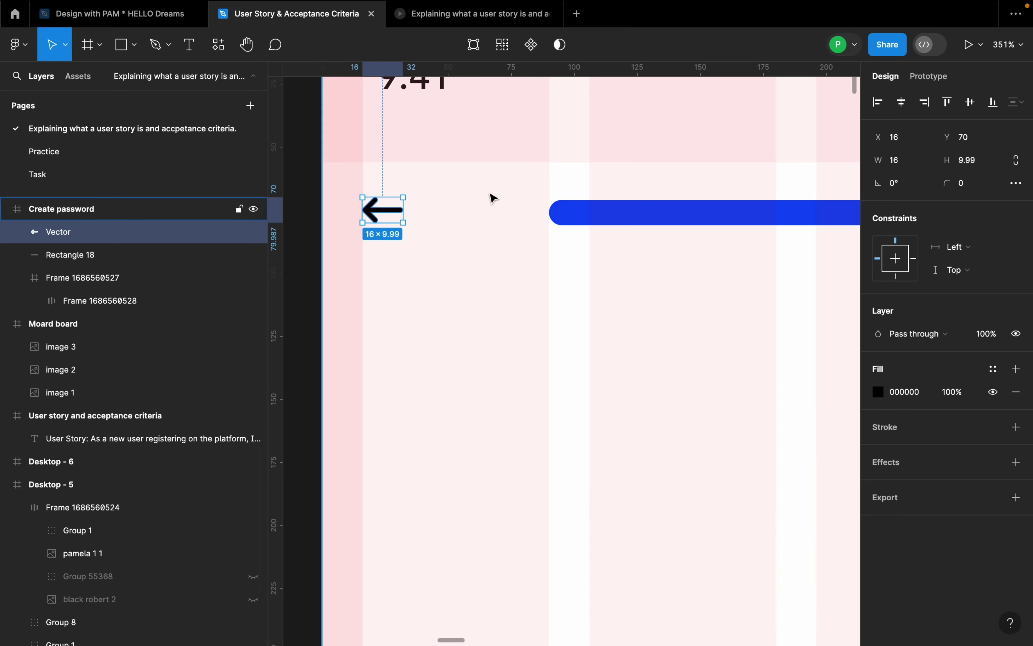
- Draw a header frame about 375 by 53 around the back arrow and progress bar in the Create password frame
{"action": "scroll", "coordinate": [491, 198], "scroll_direction": "down", "scroll_amount": 3, "text": "ctrl"}
{"action": "left_click", "coordinate": [583, 210], "text": "shift"}
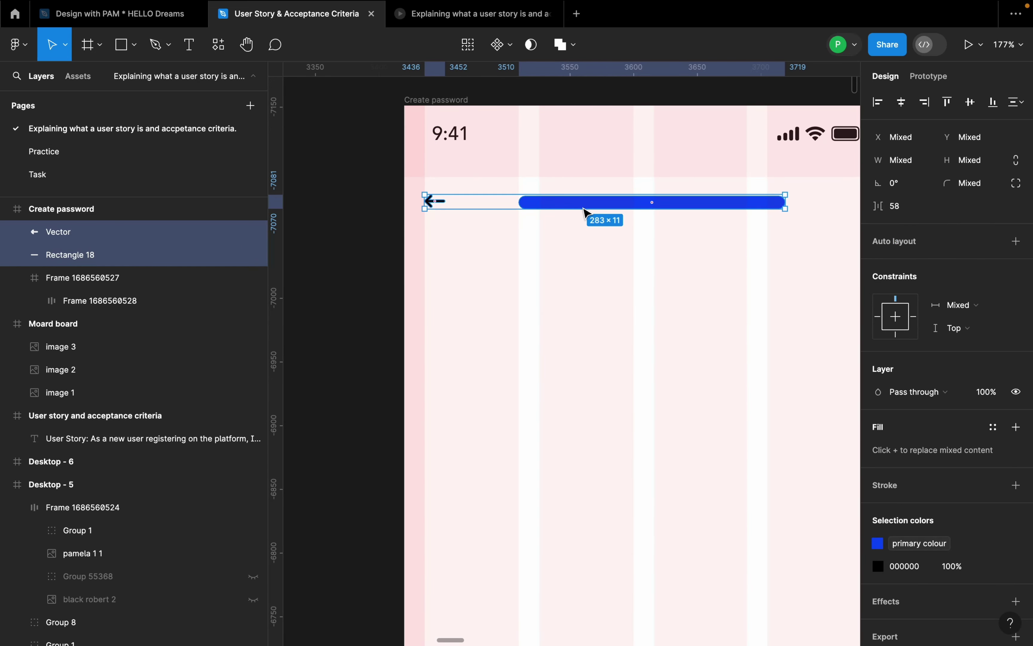
{"action": "scroll", "coordinate": [583, 213], "scroll_direction": "down", "scroll_amount": 3, "text": "ctrl"}
{"action": "left_click", "coordinate": [627, 270]}
{"action": "scroll", "coordinate": [683, 256], "scroll_direction": "up", "scroll_amount": 2, "text": "ctrl"}
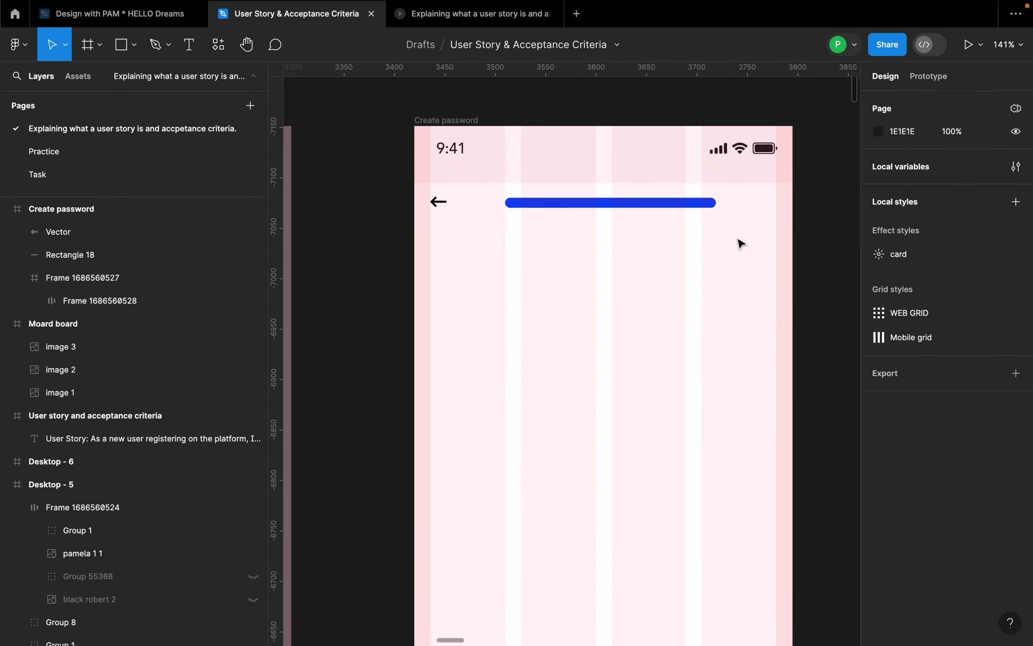
{"action": "left_click", "coordinate": [100, 45]}
{"action": "left_click", "coordinate": [76, 79]}
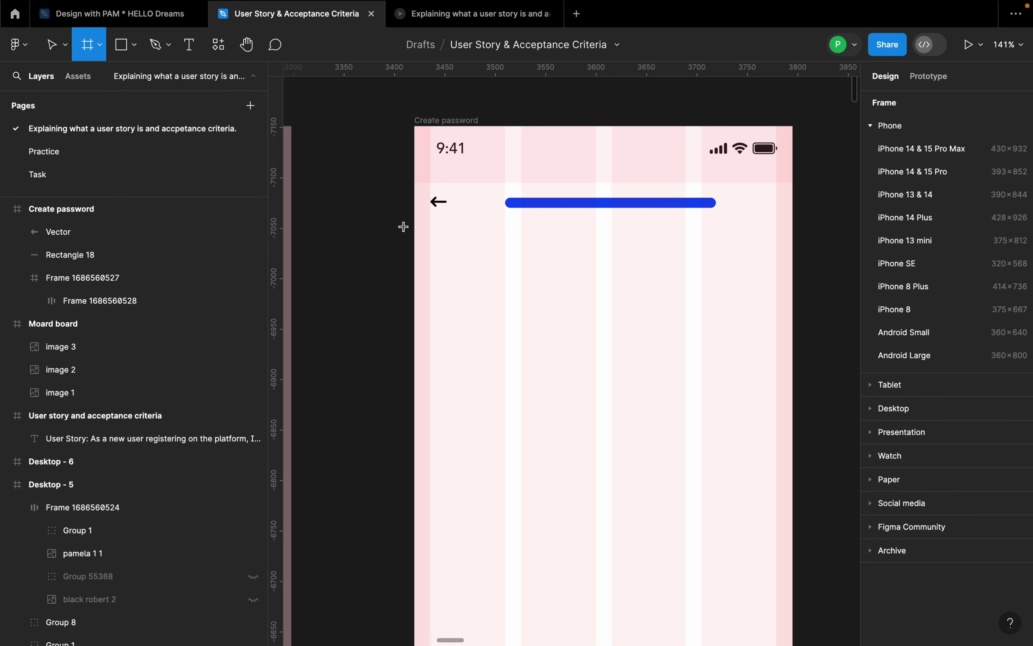
{"action": "left_click_drag", "start_coordinate": [419, 188], "coordinate": [792, 236]}
{"action": "left_click", "coordinate": [721, 203]}
{"action": "key", "text": "Tab"}
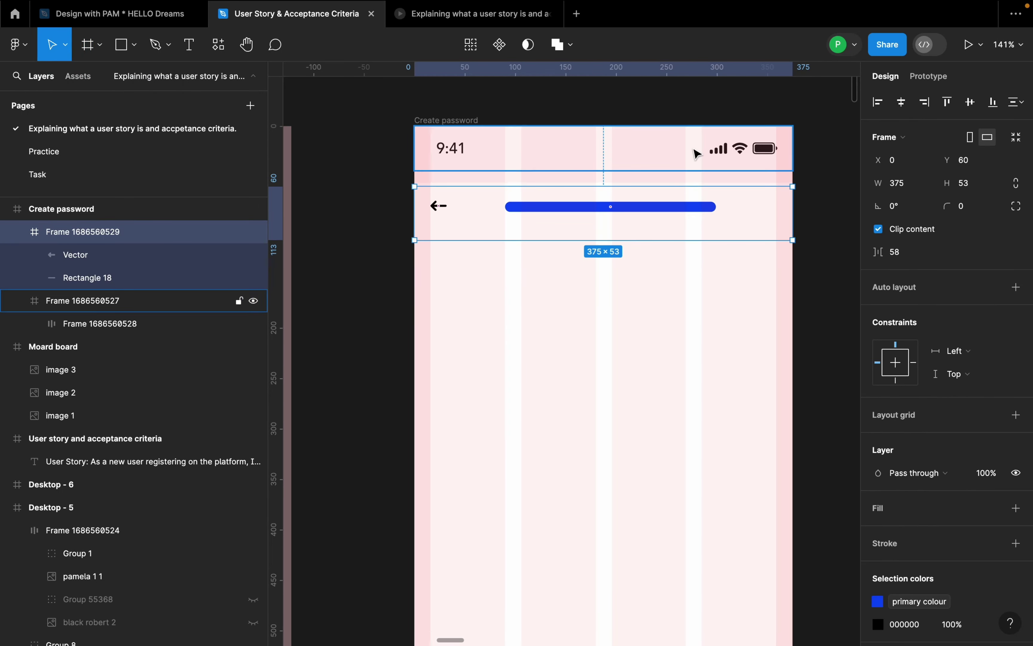
- Move the header frame up to Y 44, directly under the status bar, and set its height to 50
{"action": "left_click", "coordinate": [724, 211]}
{"action": "mouse_move", "coordinate": [726, 216]}
{"action": "left_mouse_down"}
{"action": "mouse_move", "coordinate": [732, 193]}
{"action": "mouse_move", "coordinate": [730, 206]}
{"action": "left_mouse_up"}
{"action": "left_click", "coordinate": [705, 144]}
{"action": "left_click", "coordinate": [736, 162]}
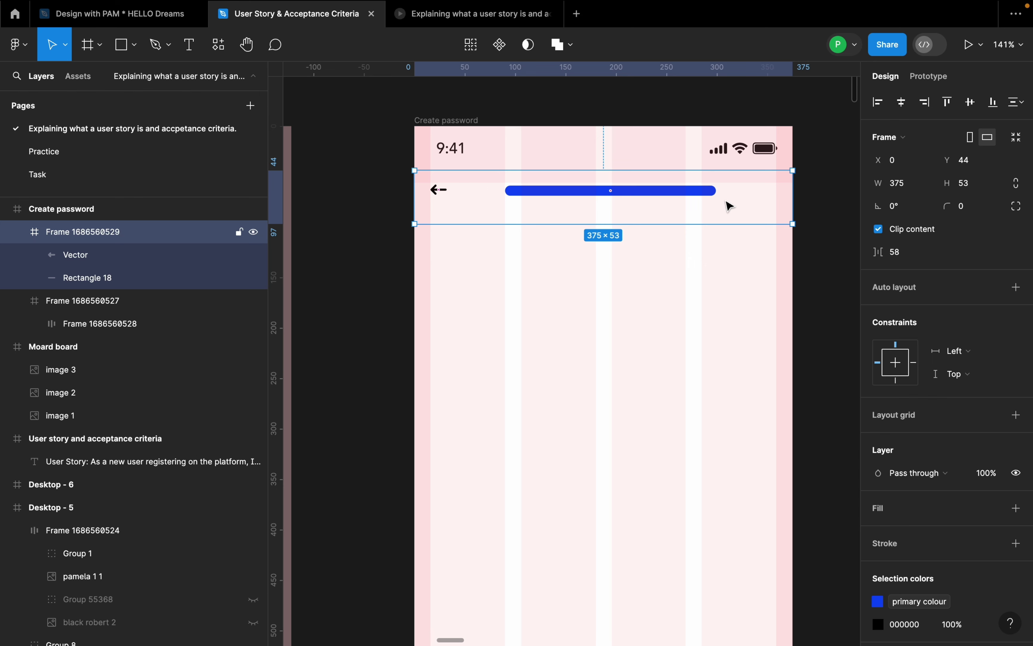
{"action": "scroll", "coordinate": [595, 268], "scroll_direction": "down", "scroll_amount": 4}
{"action": "scroll", "coordinate": [604, 268], "scroll_direction": "up", "scroll_amount": 4}
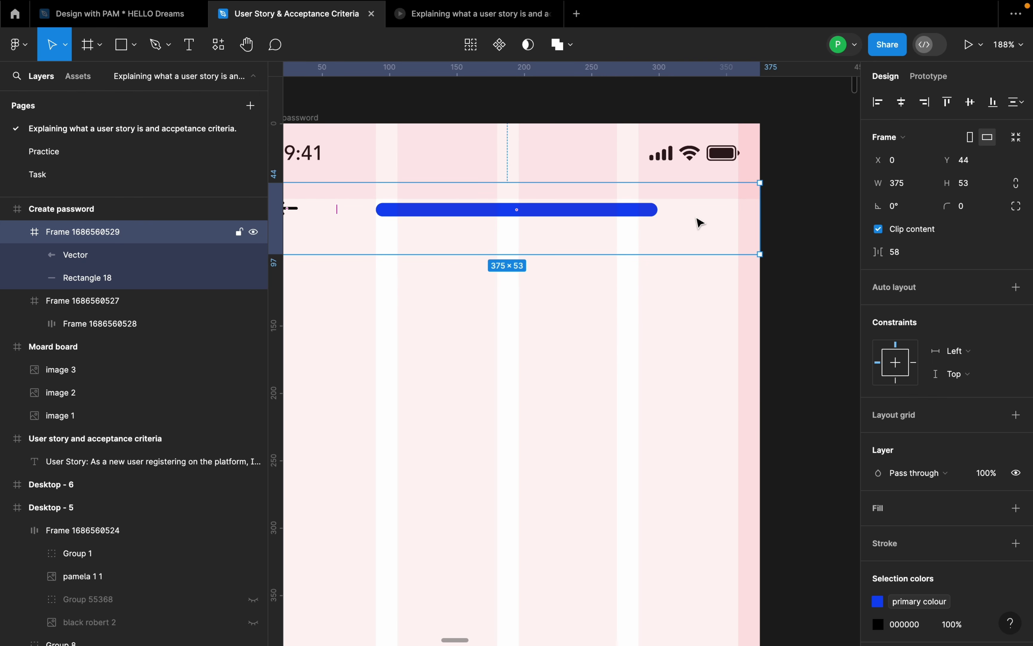
{"action": "scroll", "coordinate": [726, 224], "scroll_direction": "down", "scroll_amount": 2}
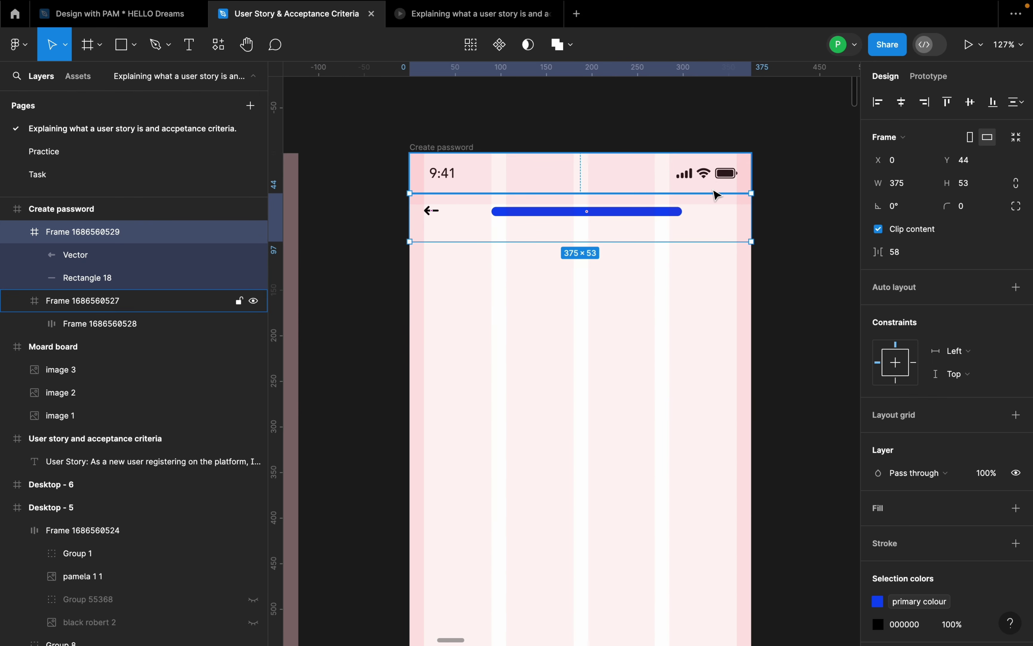
{"action": "left_click", "coordinate": [968, 186]}
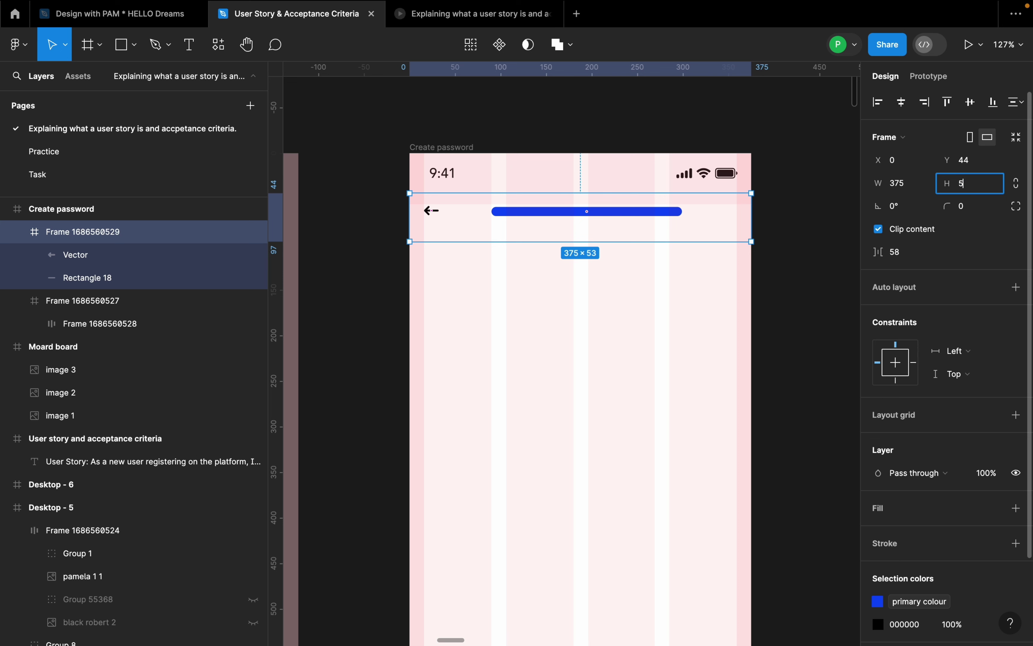
{"action": "key", "text": "Return"}
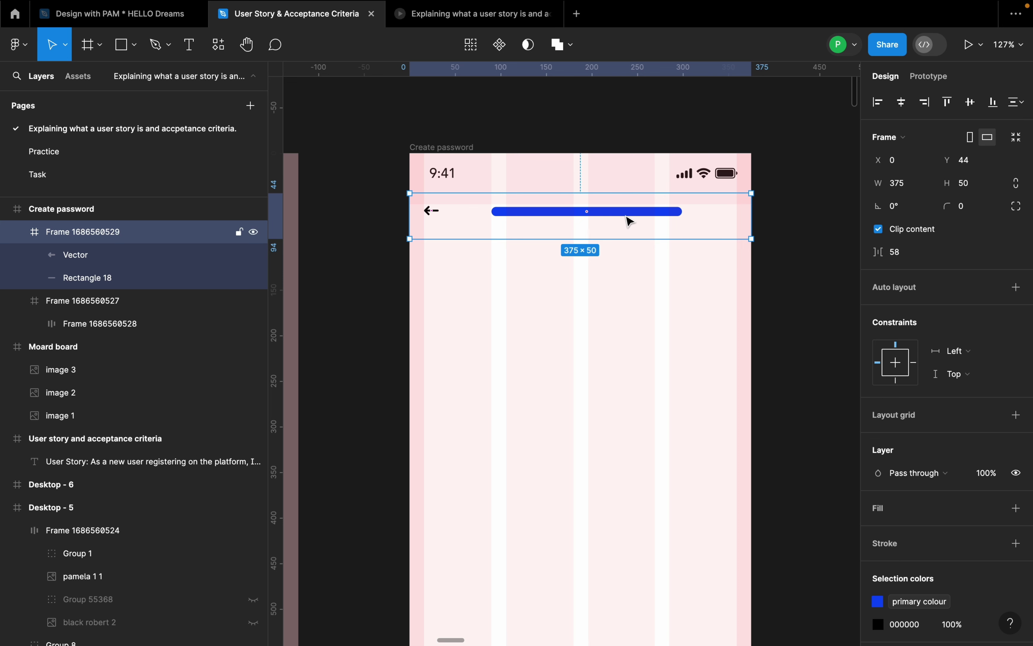
- Wrap the back arrow and progress bar in a horizontal auto layout and centre it vertically within the header frame
{"action": "left_click", "coordinate": [562, 218]}
{"action": "scroll", "coordinate": [559, 218], "scroll_direction": "up", "scroll_amount": 1}
{"action": "left_click", "coordinate": [432, 211], "text": "shift"}
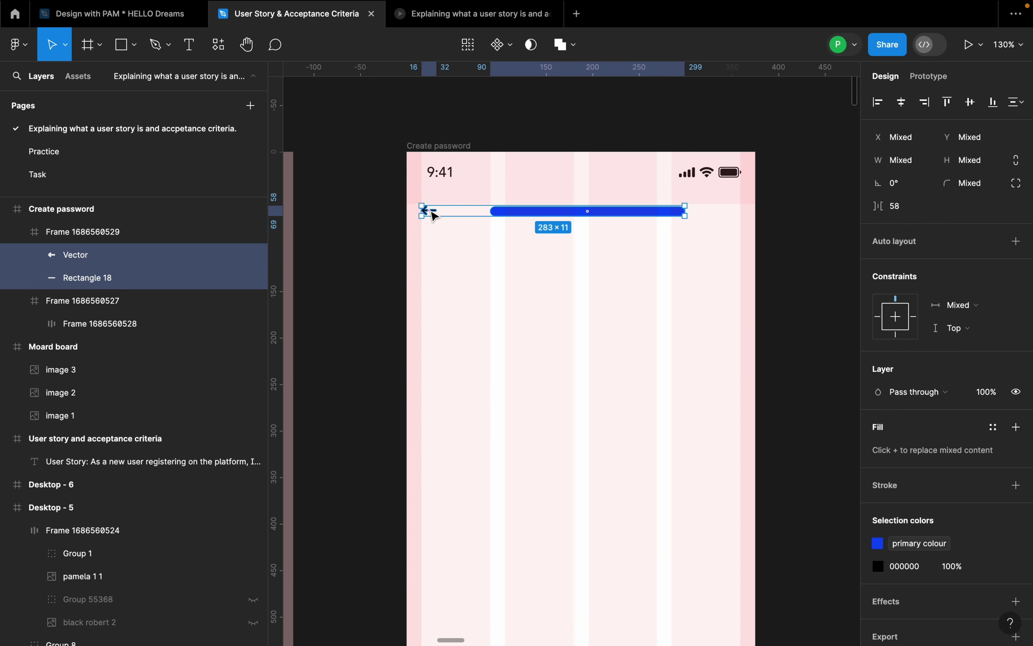
{"action": "scroll", "coordinate": [550, 206], "scroll_direction": "up", "scroll_amount": 5}
{"action": "left_click", "coordinate": [704, 227]}
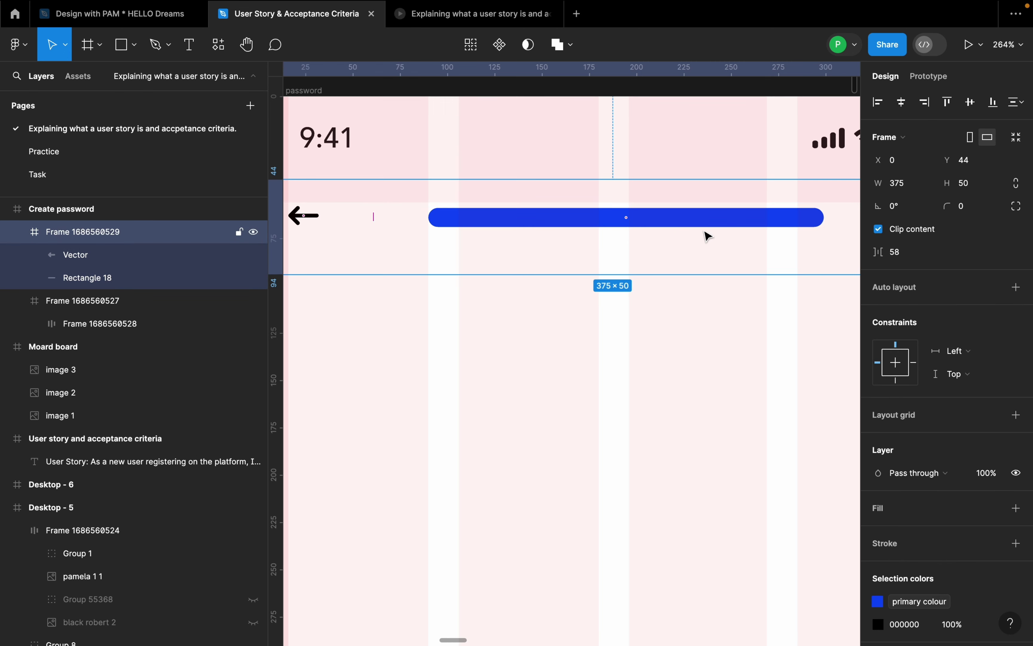
{"action": "left_click", "coordinate": [703, 223]}
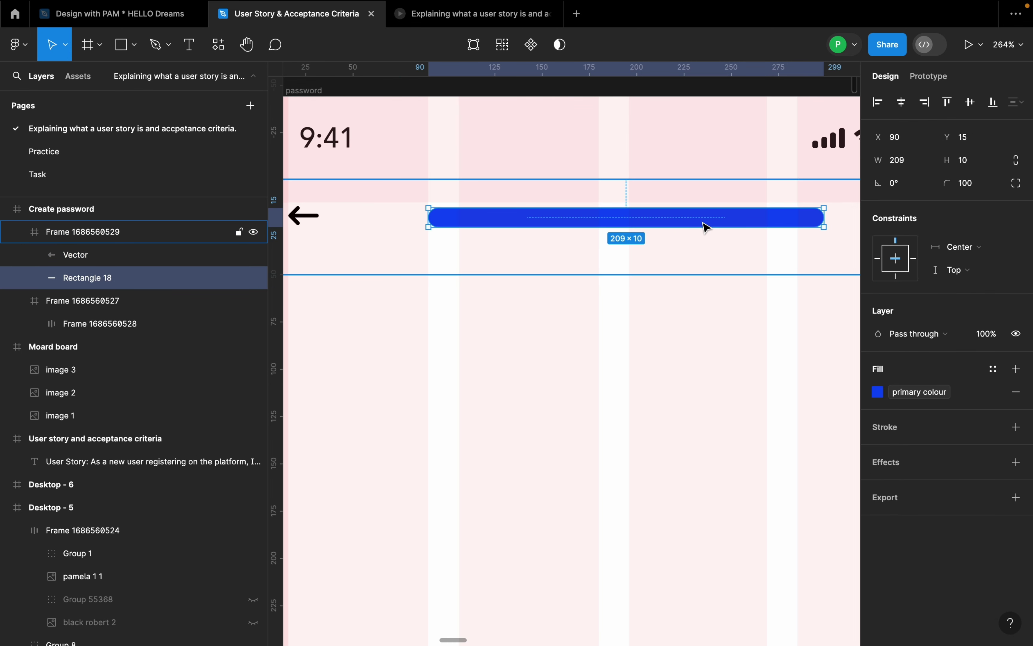
{"action": "left_click", "coordinate": [313, 218], "text": "shift"}
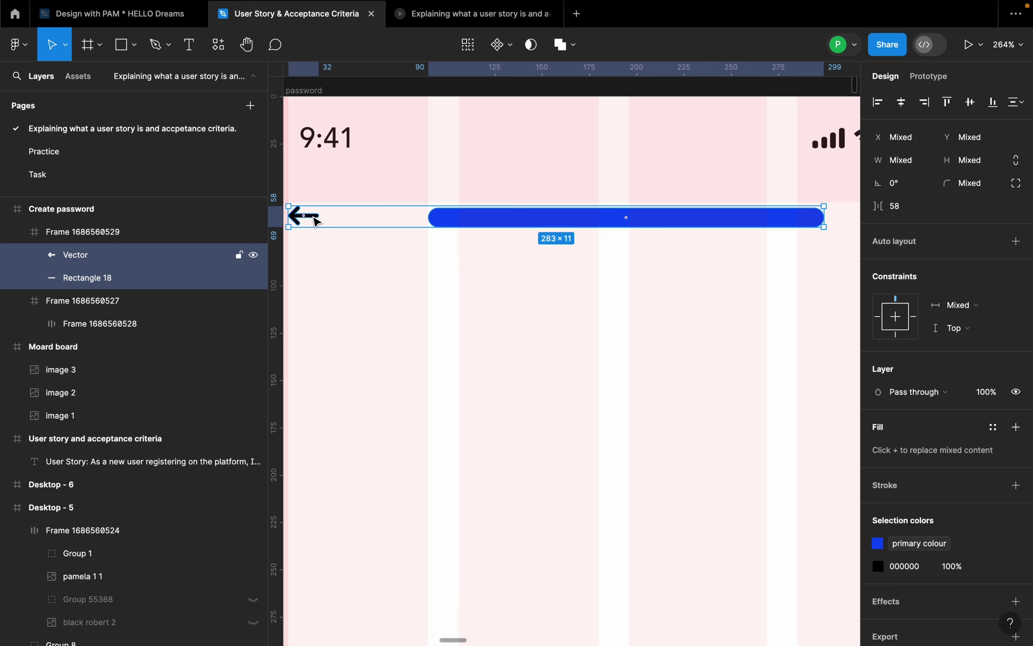
{"action": "key", "text": "shift+a"}
{"action": "scroll", "coordinate": [559, 230], "scroll_direction": "down", "scroll_amount": 3}
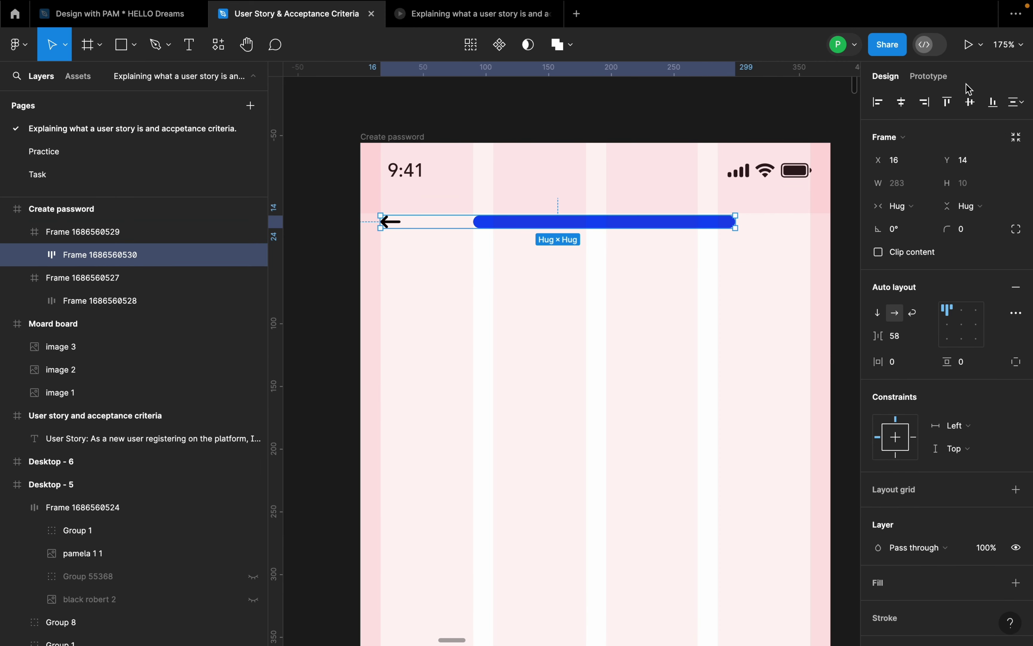
{"action": "left_click", "coordinate": [971, 104]}
{"action": "scroll", "coordinate": [787, 229], "scroll_direction": "down", "scroll_amount": 5}
{"action": "left_click", "coordinate": [753, 241]}
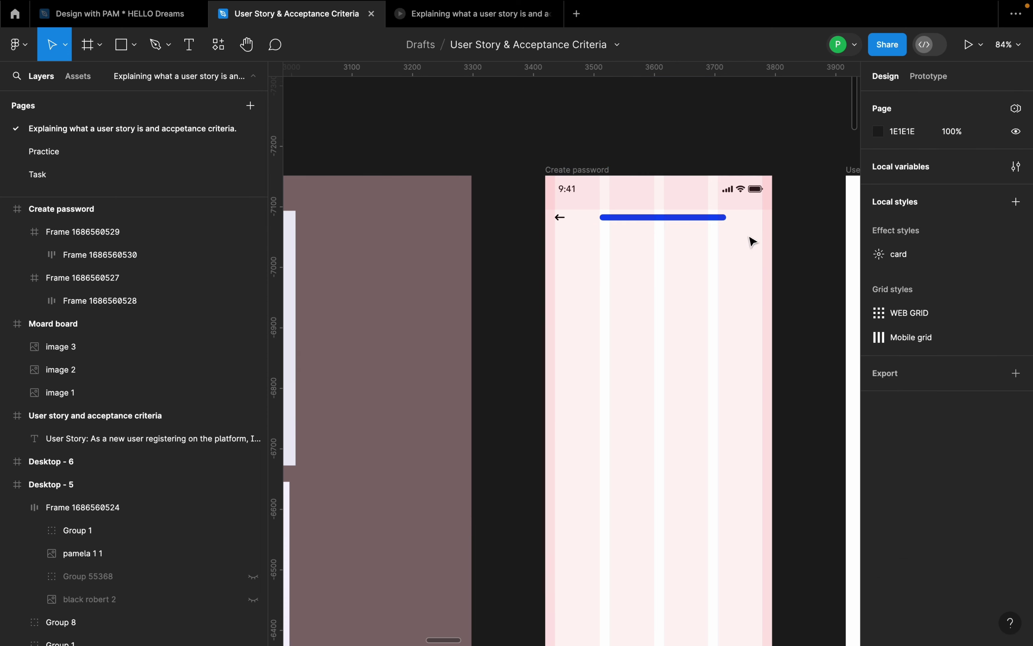
- Examine the header's placement in the Create password frame and the acceptance criteria beside it
{"action": "scroll", "coordinate": [809, 227], "scroll_direction": "up", "scroll_amount": 3}
{"action": "scroll", "coordinate": [510, 224], "scroll_direction": "down", "scroll_amount": 3}
{"action": "left_click", "coordinate": [648, 260]}
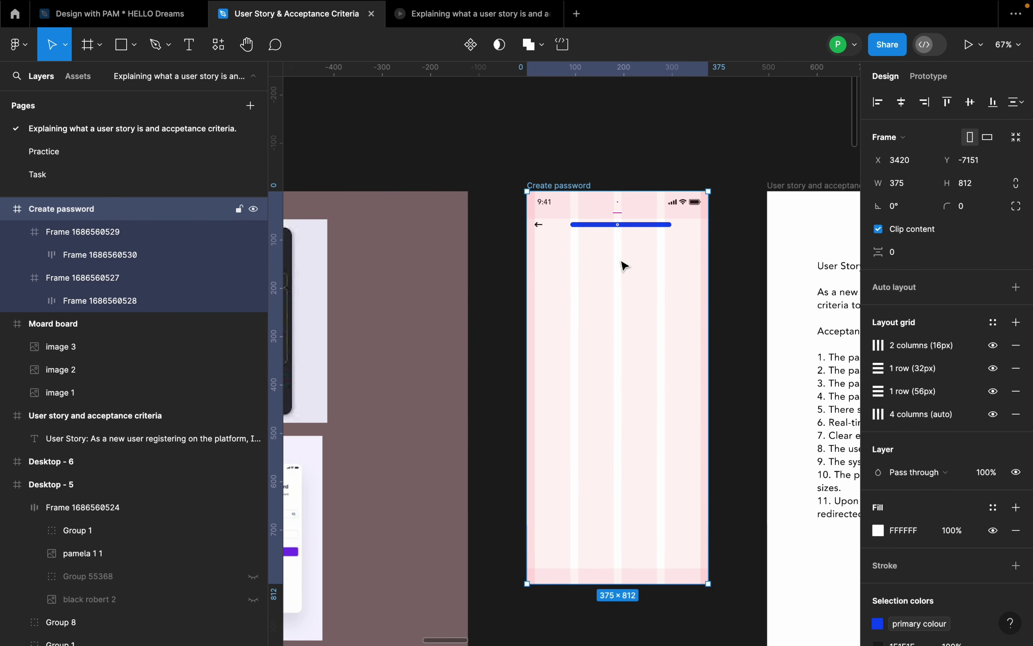
{"action": "scroll", "coordinate": [625, 265], "scroll_direction": "up", "scroll_amount": 3}
{"action": "left_click", "coordinate": [536, 220]}
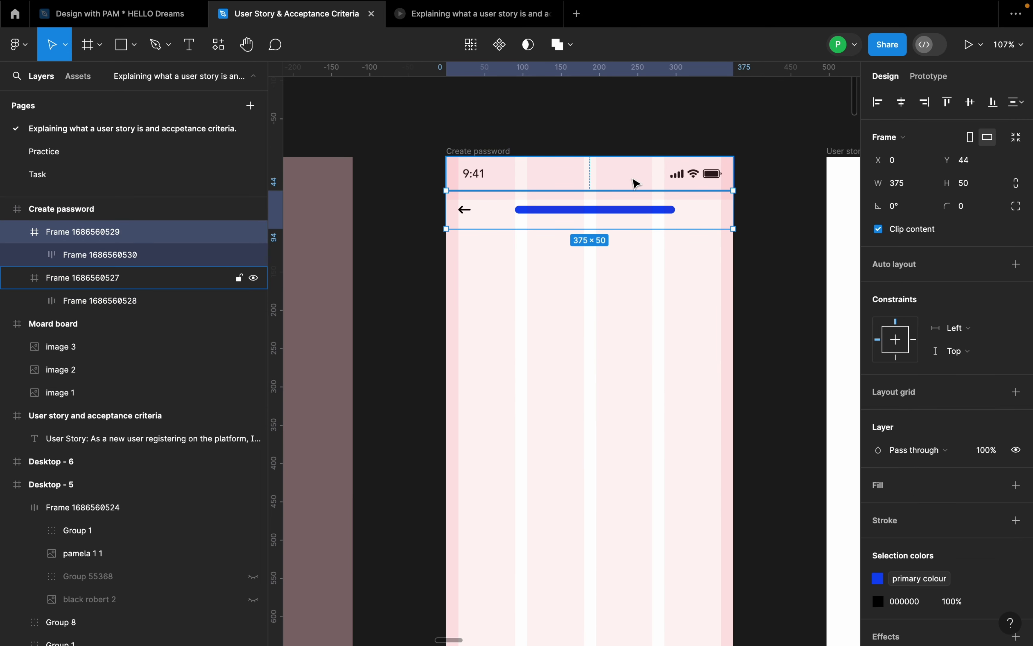
{"action": "left_click", "coordinate": [745, 272]}
{"action": "scroll", "coordinate": [759, 275], "scroll_direction": "up", "scroll_amount": 2}
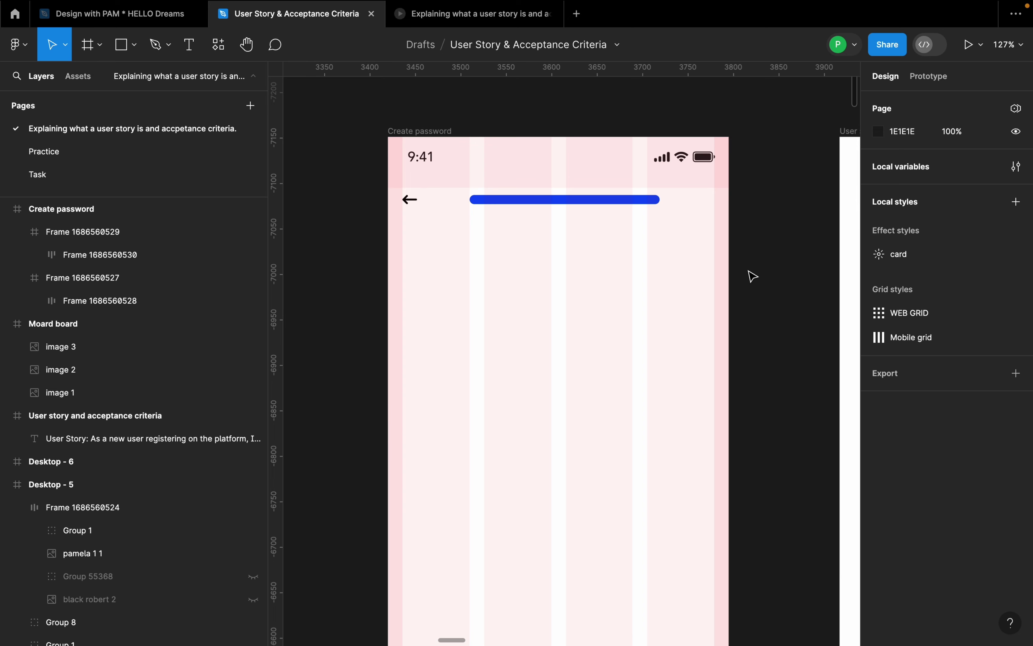
{"action": "scroll", "coordinate": [387, 277], "scroll_direction": "down", "scroll_amount": 5}
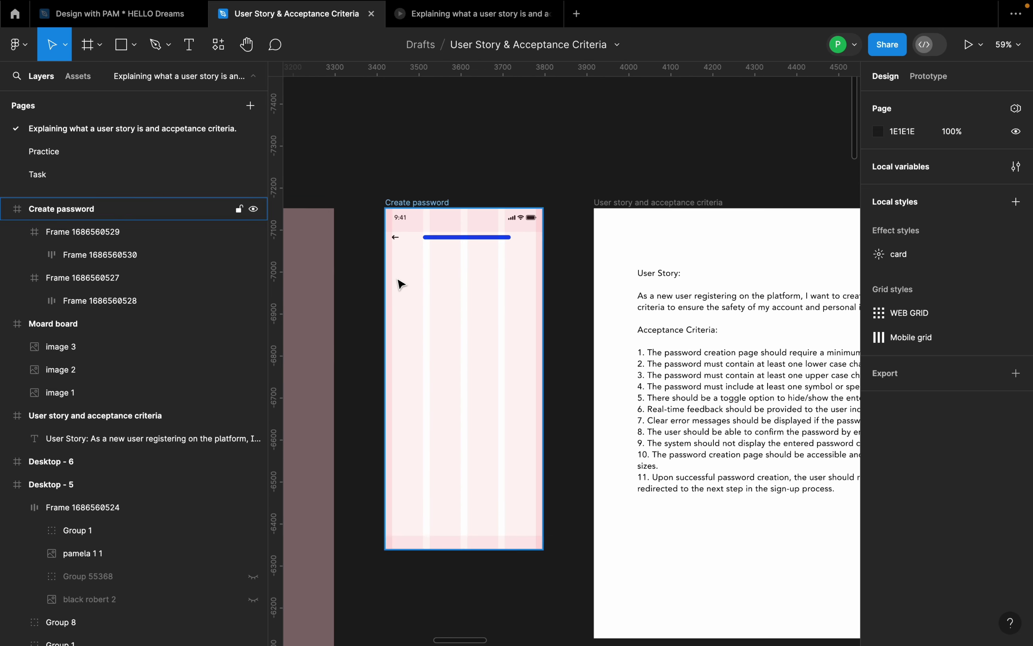
{"action": "scroll", "coordinate": [399, 282], "scroll_direction": "up", "scroll_amount": 2}
{"action": "scroll", "coordinate": [399, 283], "scroll_direction": "down", "scroll_amount": 2}
- Add the heading text "Create a password" below the header in the Create password frame
{"action": "scroll", "coordinate": [398, 280], "scroll_direction": "up", "scroll_amount": 4}
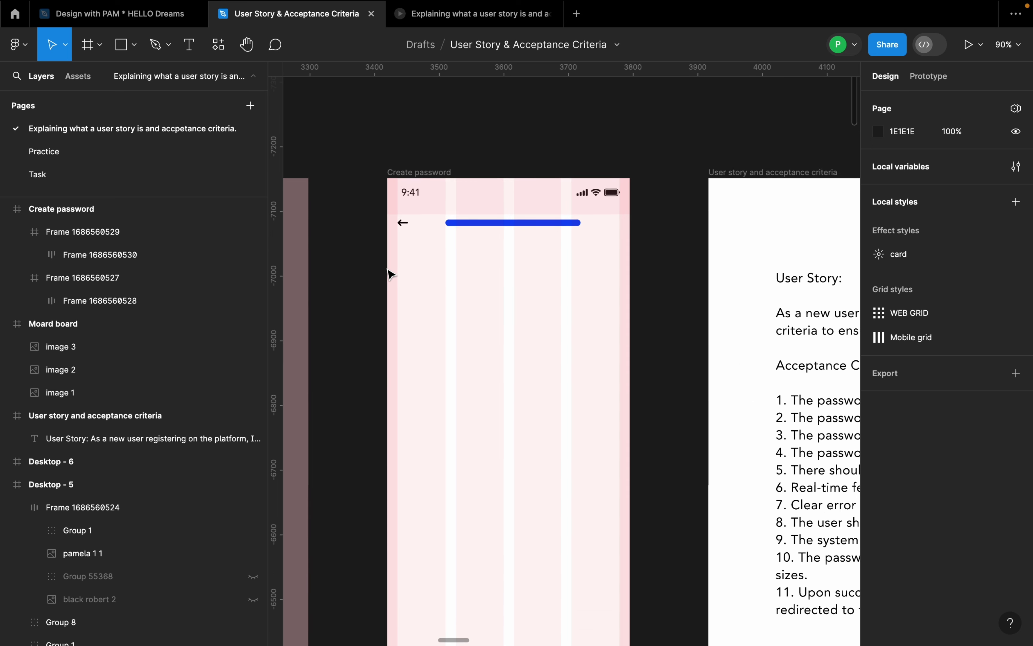
{"action": "key", "text": "t"}
{"action": "left_click", "coordinate": [423, 266]}
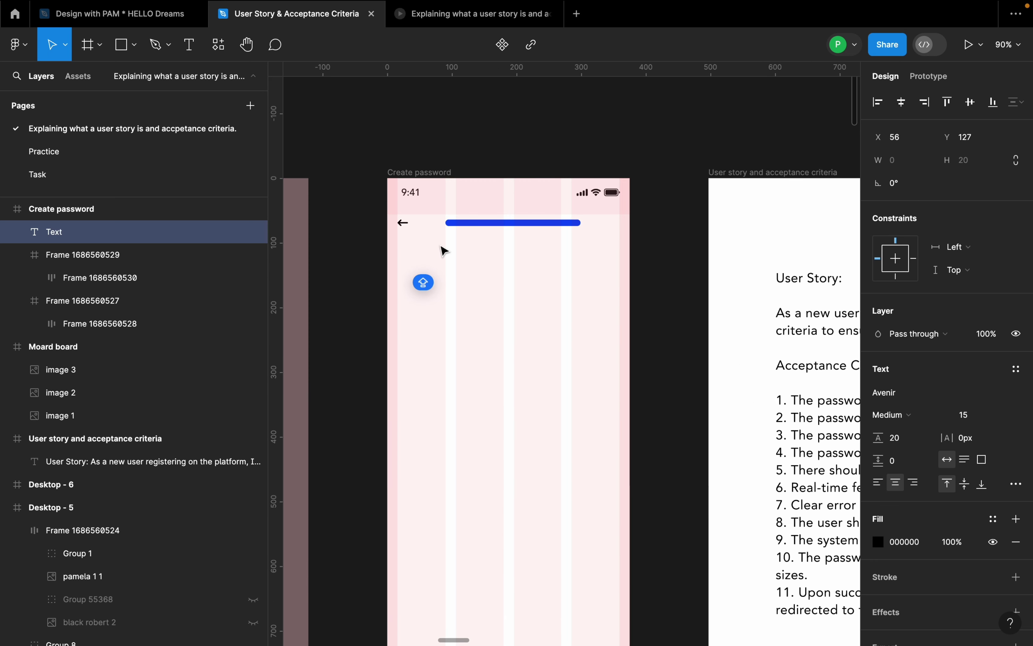
{"action": "type", "text": "Create"}
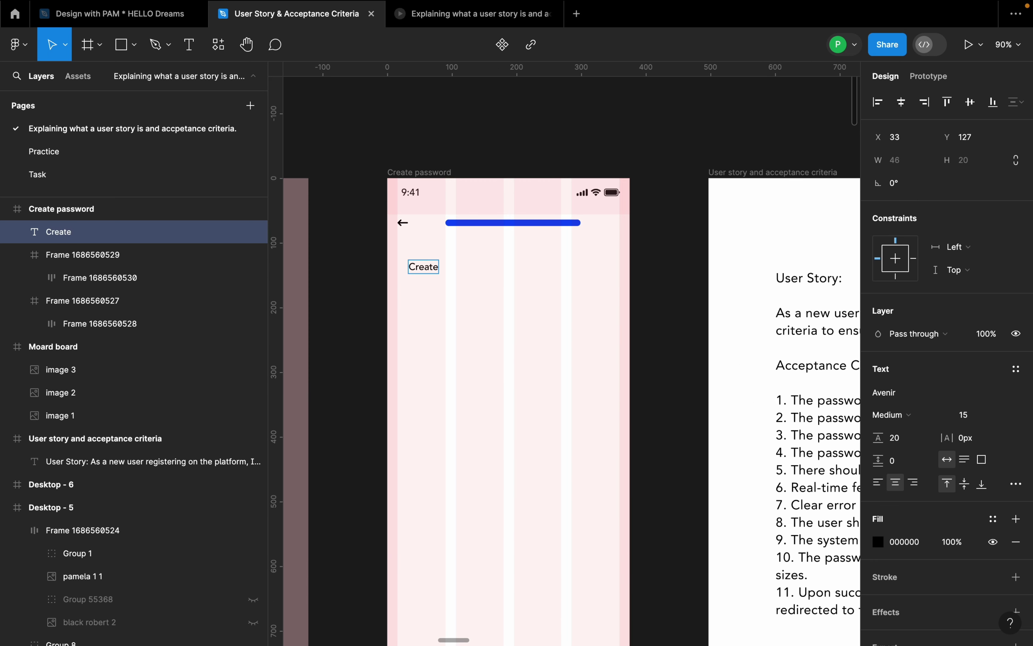
{"action": "type", "text": " a password"}
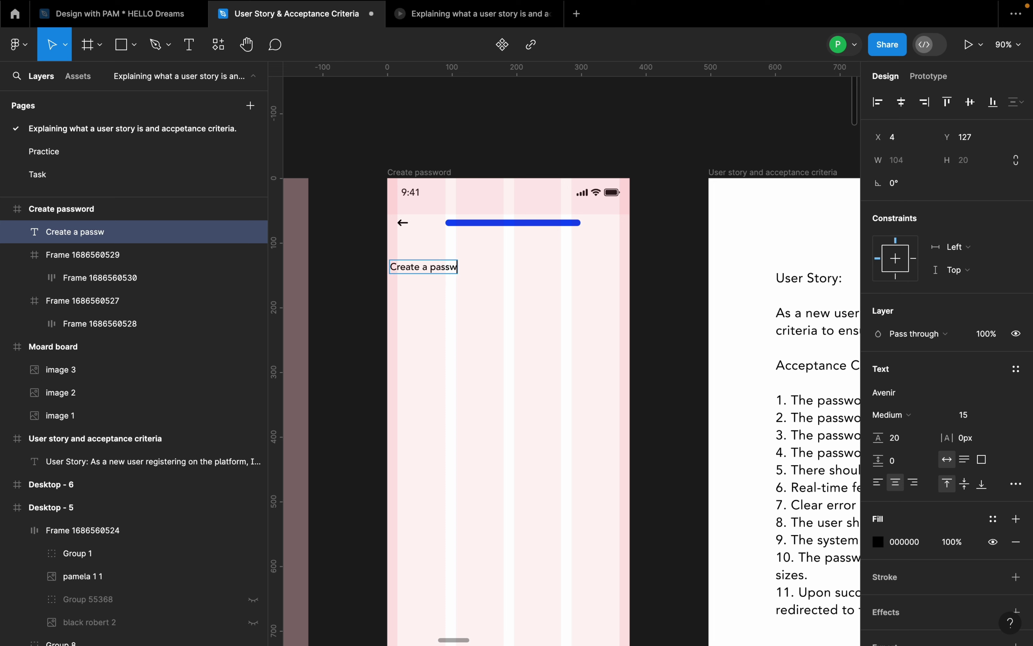
{"action": "key", "text": "BackSpace"}
{"action": "key", "text": "BackSpace"}
{"action": "key", "text": "BackSpace"}
{"action": "type", "text": "ord"}
{"action": "key", "text": "Escape"}
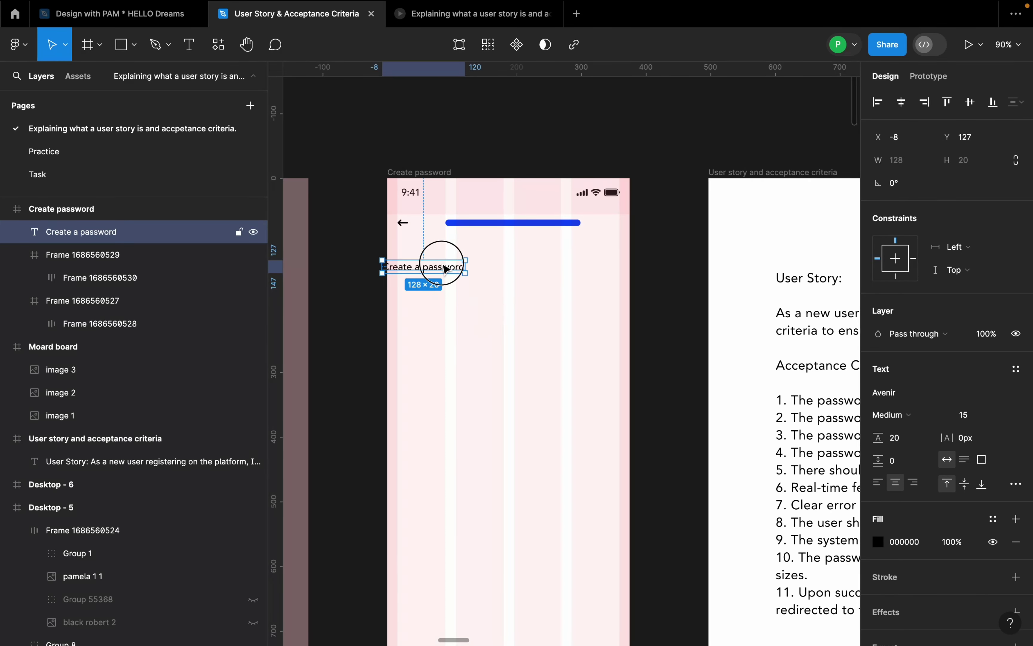
- Set the heading to size 24 in the Heavy weight and place it near the frame's left margin at Y 115
{"action": "left_click_drag", "start_coordinate": [439, 265], "coordinate": [457, 265]}
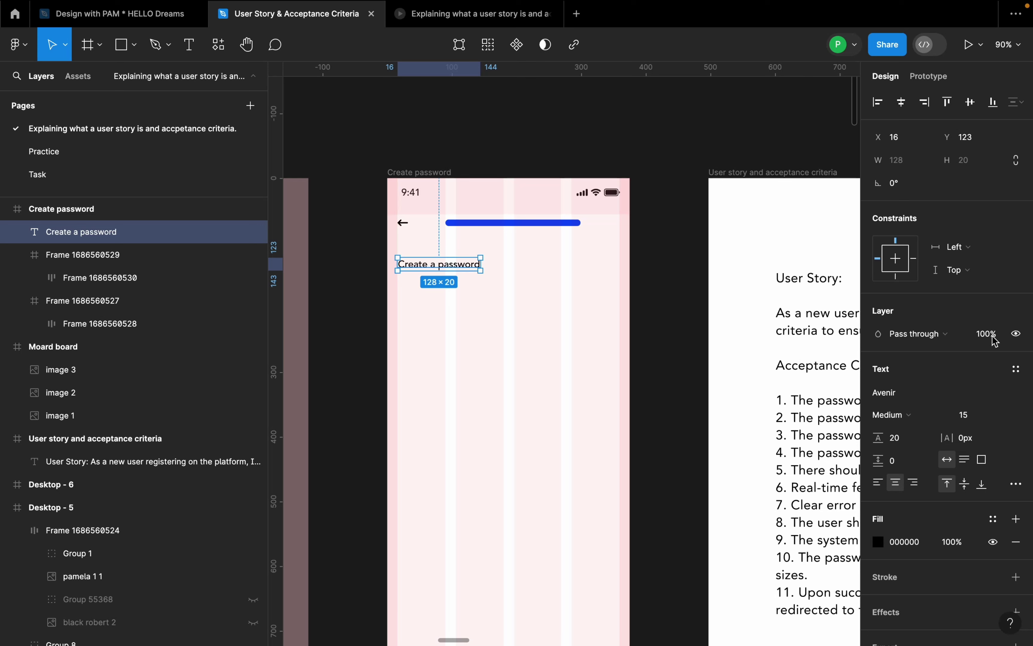
{"action": "left_click", "coordinate": [996, 418]}
{"action": "left_click", "coordinate": [1002, 415]}
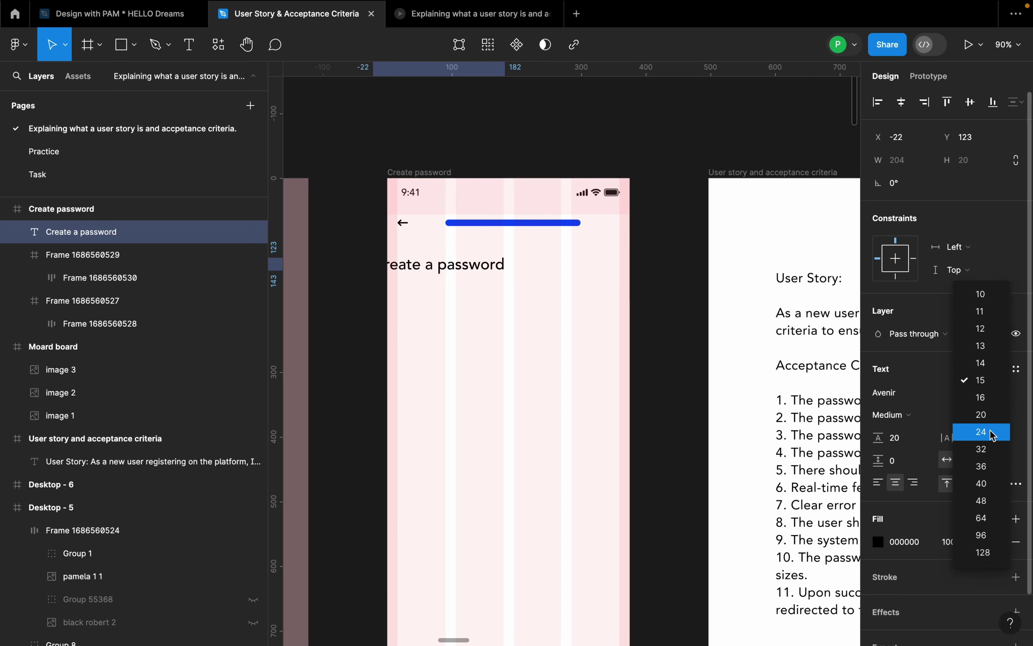
{"action": "left_click", "coordinate": [980, 432]}
{"action": "left_click_drag", "start_coordinate": [461, 256], "coordinate": [484, 264]}
{"action": "left_click", "coordinate": [910, 417]}
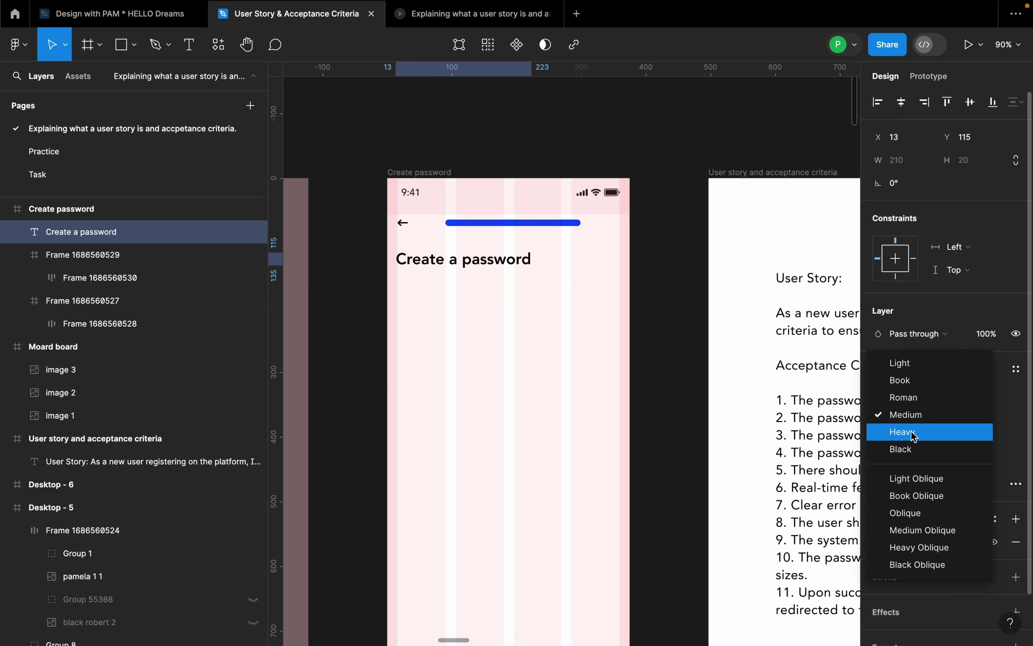
{"action": "left_click", "coordinate": [911, 433]}
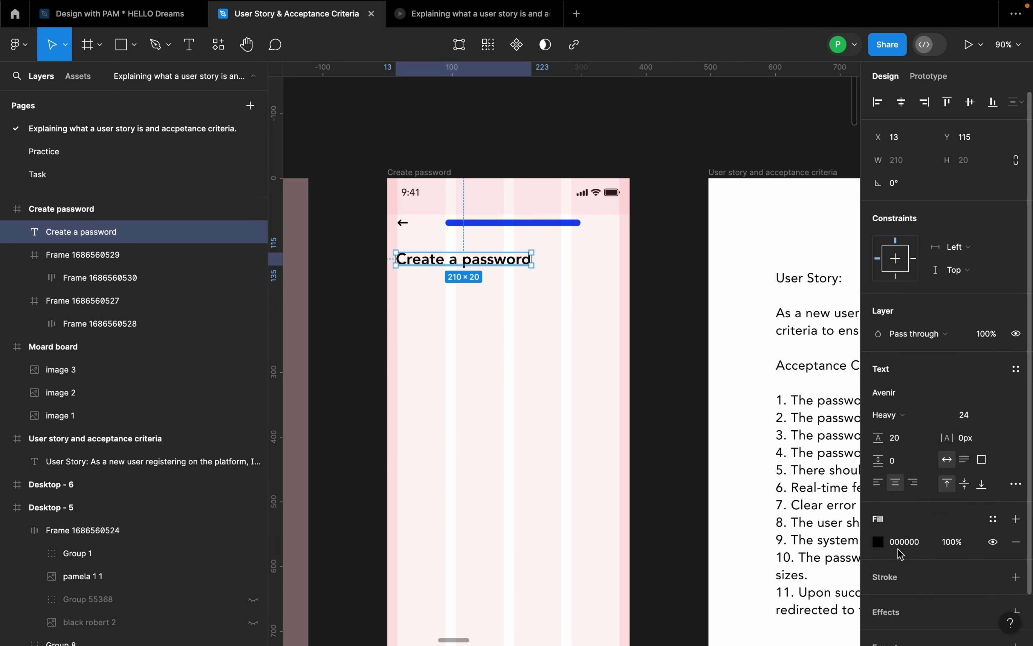
- Set the heading's fill colour to 1E1E1E at 100% opacity
{"action": "left_click", "coordinate": [911, 549]}
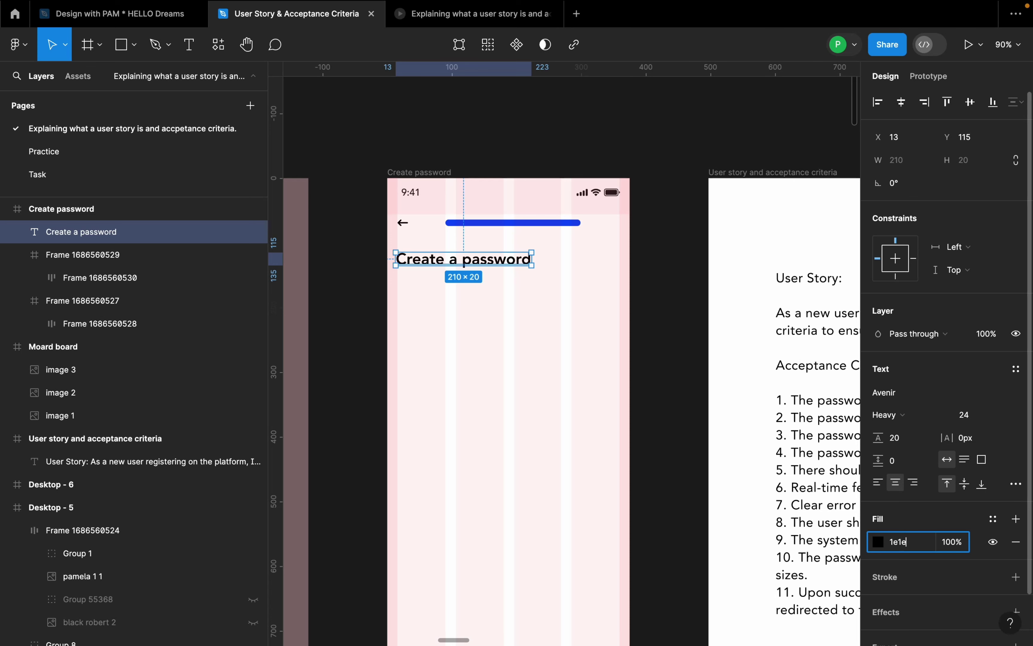
{"action": "key", "text": "Return"}
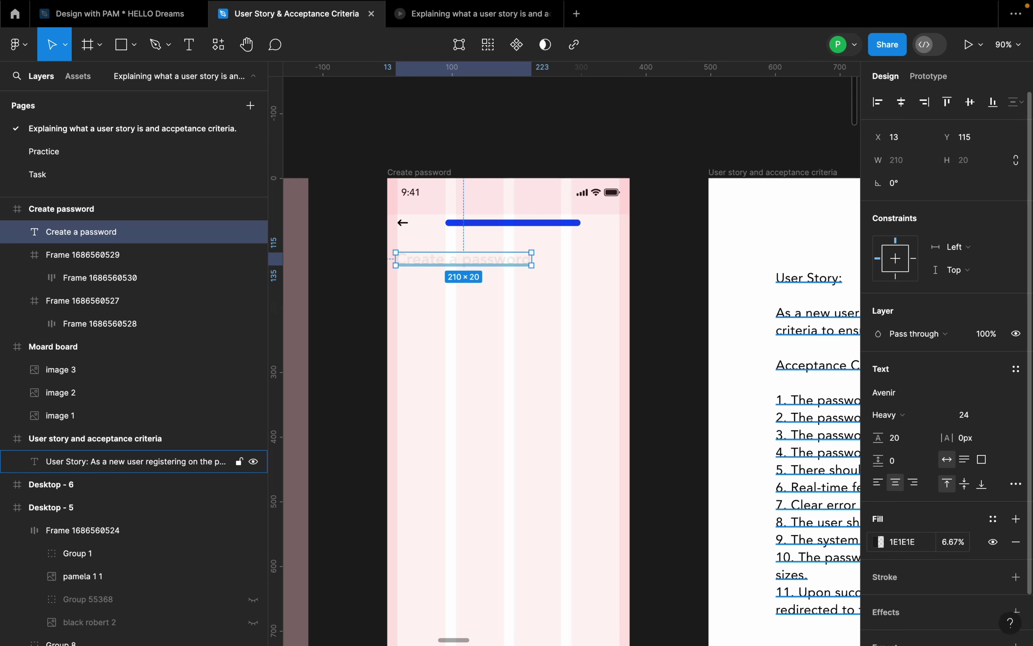
{"action": "left_click", "coordinate": [961, 551]}
{"action": "type", "text": "100"}
{"action": "key", "text": "Return"}
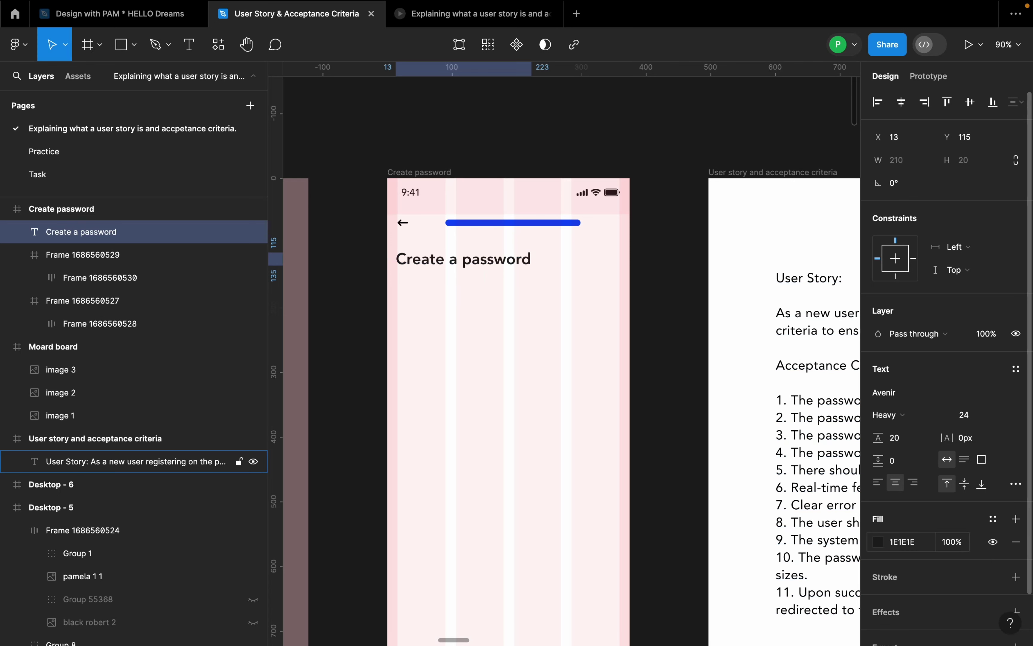
- Change the heading's font to DM Serif Display and realign the text with the left column margin
{"action": "scroll", "coordinate": [473, 273], "scroll_direction": "up", "scroll_amount": 5}
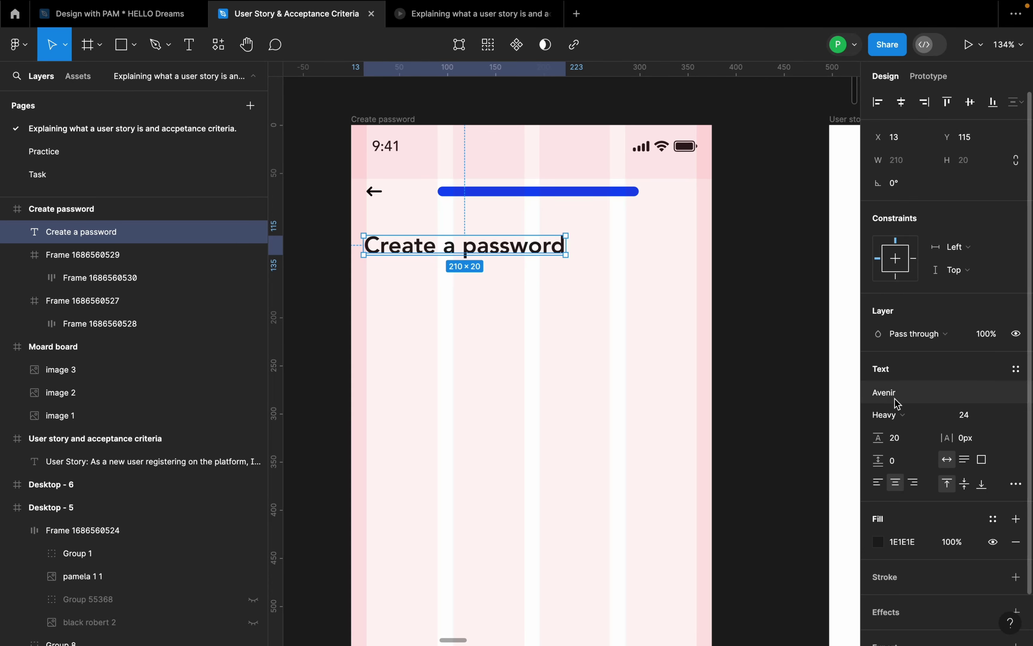
{"action": "left_click", "coordinate": [875, 388]}
{"action": "type", "text": "dm"}
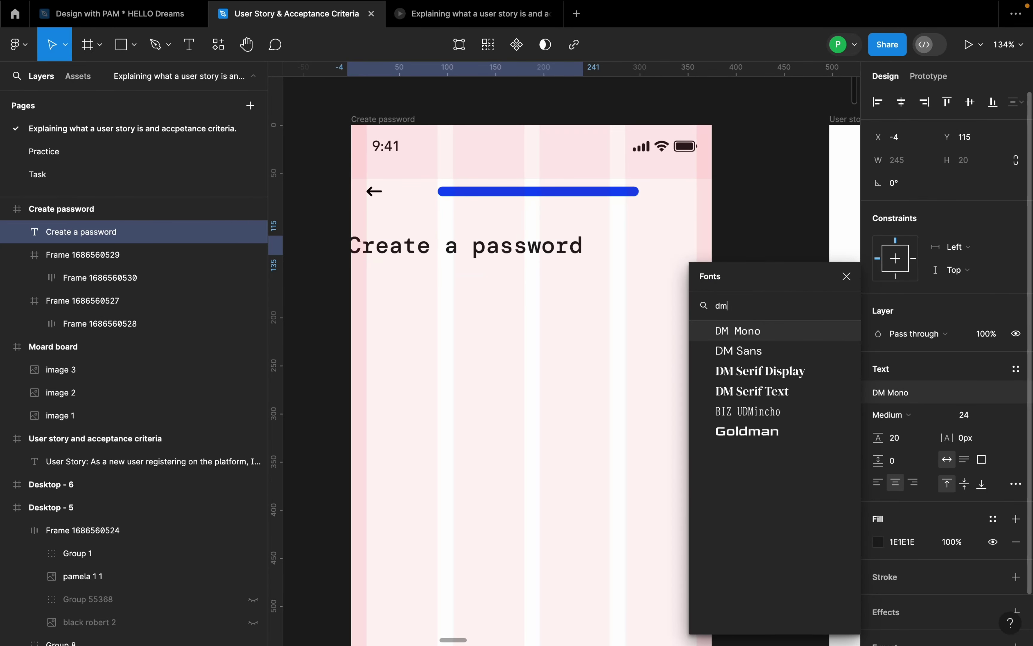
{"action": "left_click", "coordinate": [762, 371]}
{"action": "left_click_drag", "start_coordinate": [485, 253], "coordinate": [547, 277]}
{"action": "left_click", "coordinate": [510, 281]}
{"action": "scroll", "coordinate": [511, 281], "scroll_direction": "up", "scroll_amount": 1}
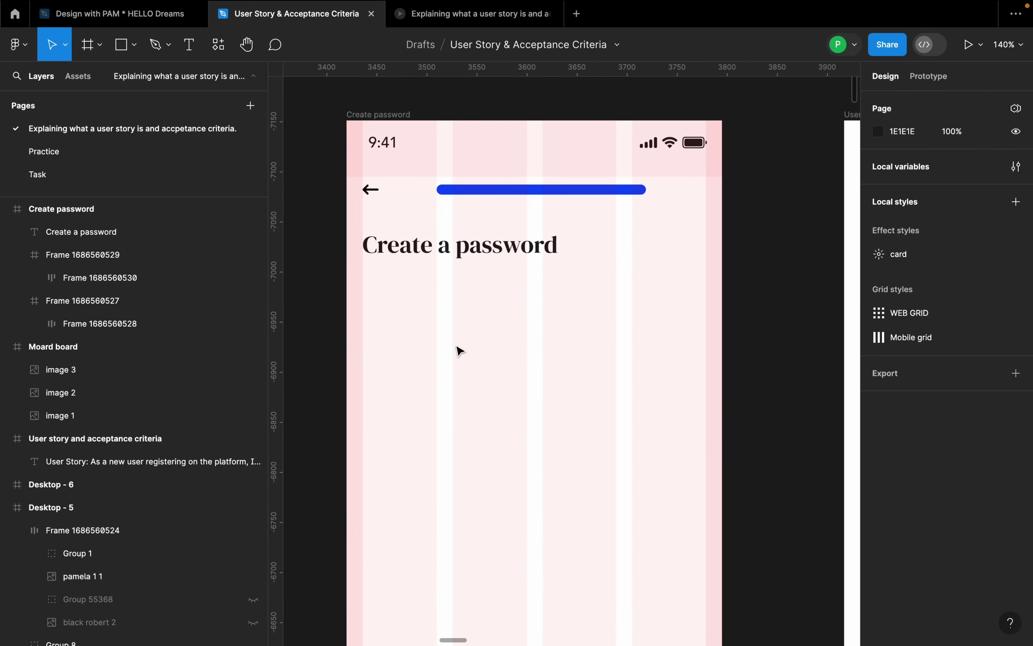
- Add the description text "This password will be used to access your account" below the heading, starting near the frame's left margin
{"action": "key", "text": "n"}
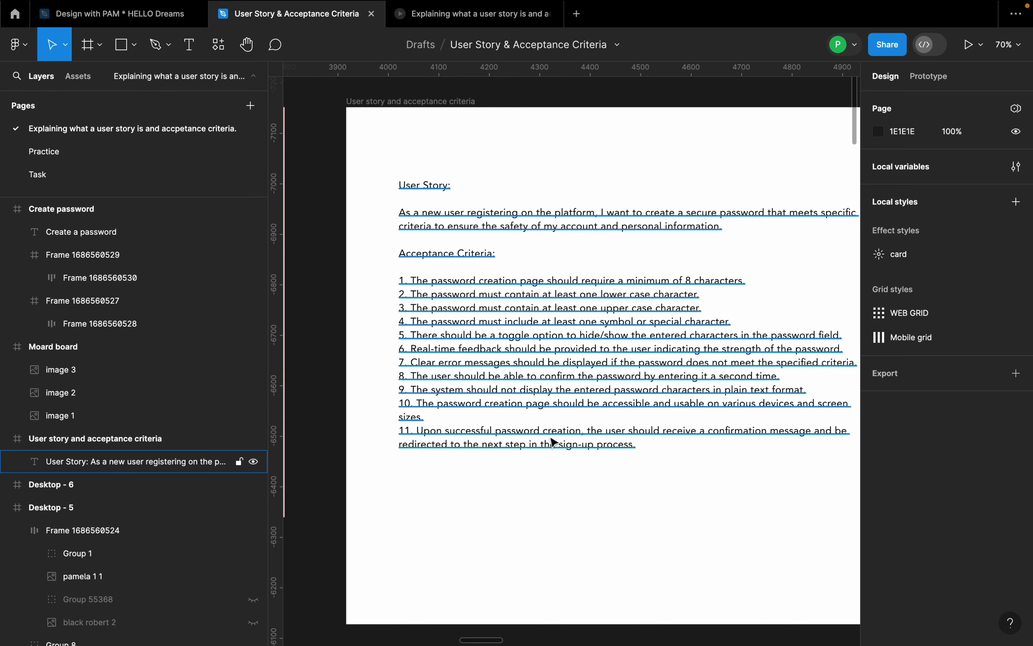
{"action": "scroll", "coordinate": [543, 548], "scroll_direction": "down", "scroll_amount": 5}
{"action": "scroll", "coordinate": [408, 455], "scroll_direction": "up", "scroll_amount": 10}
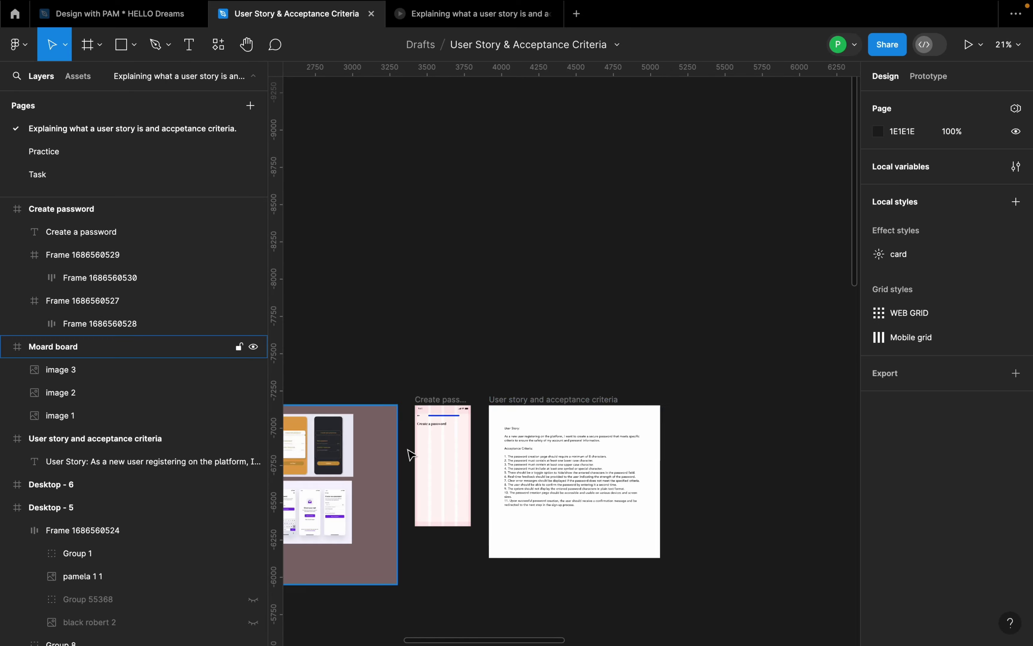
{"action": "scroll", "coordinate": [548, 430], "scroll_direction": "down", "scroll_amount": 3}
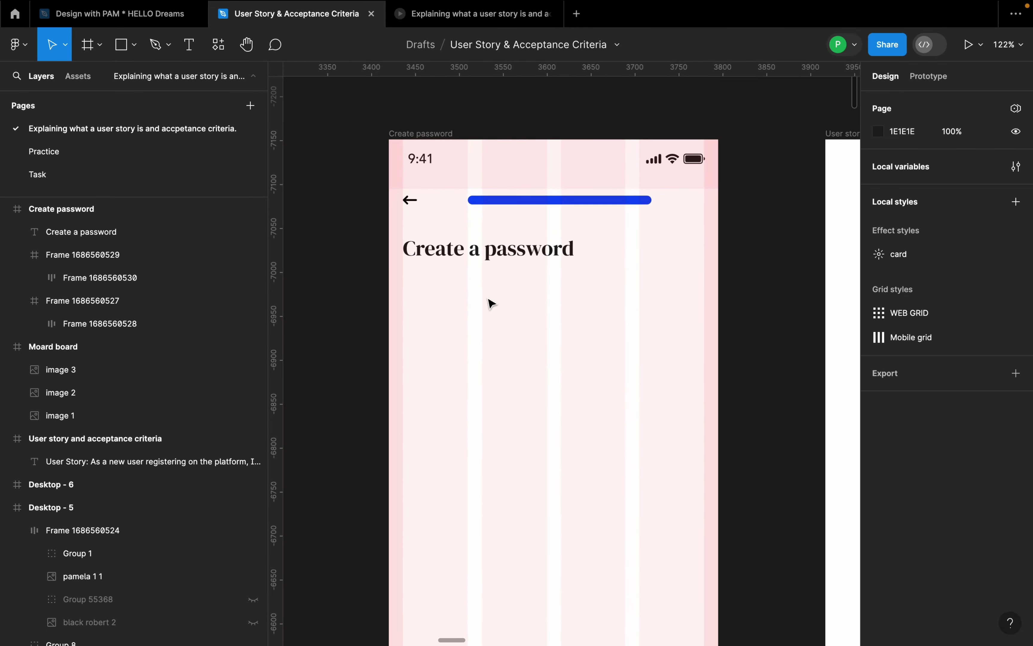
{"action": "key", "text": "t"}
{"action": "left_click", "coordinate": [412, 287]}
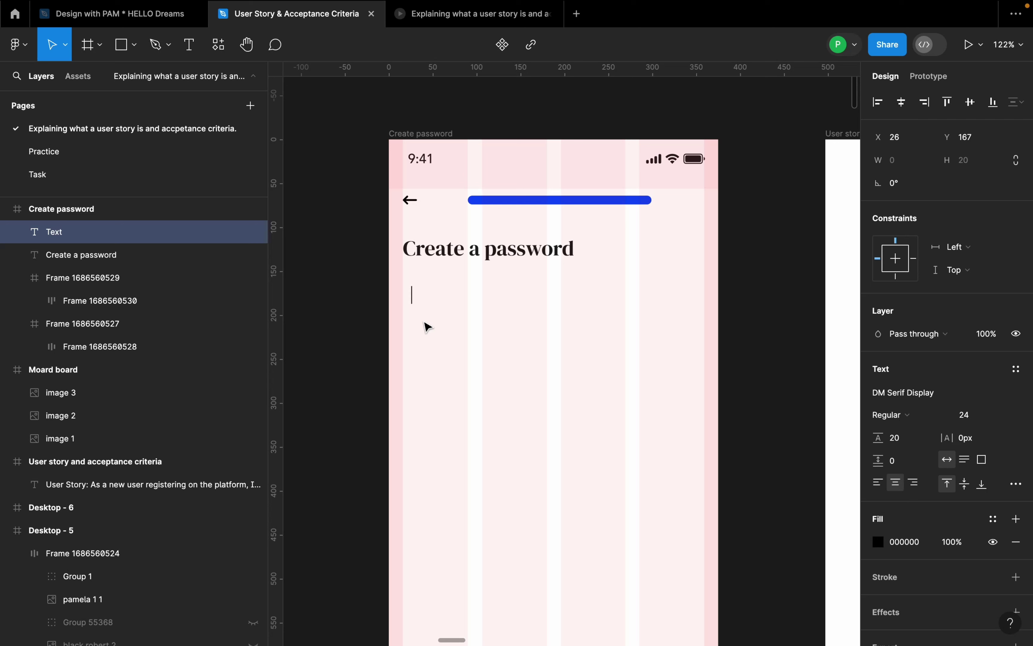
{"action": "type", "text": "This pa"}
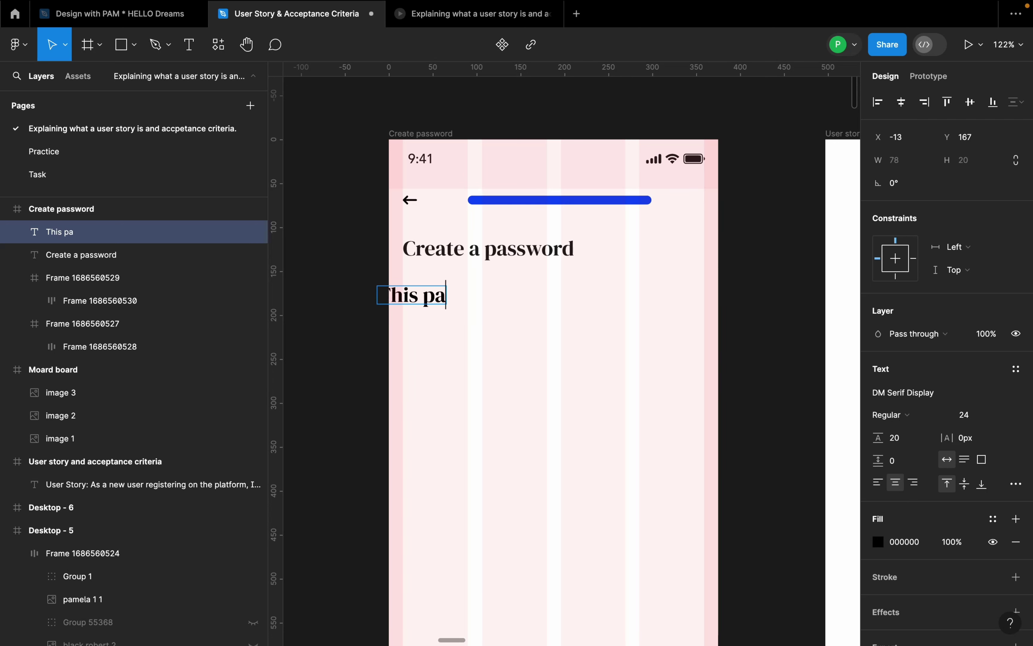
{"action": "type", "text": "ssword will be ius"}
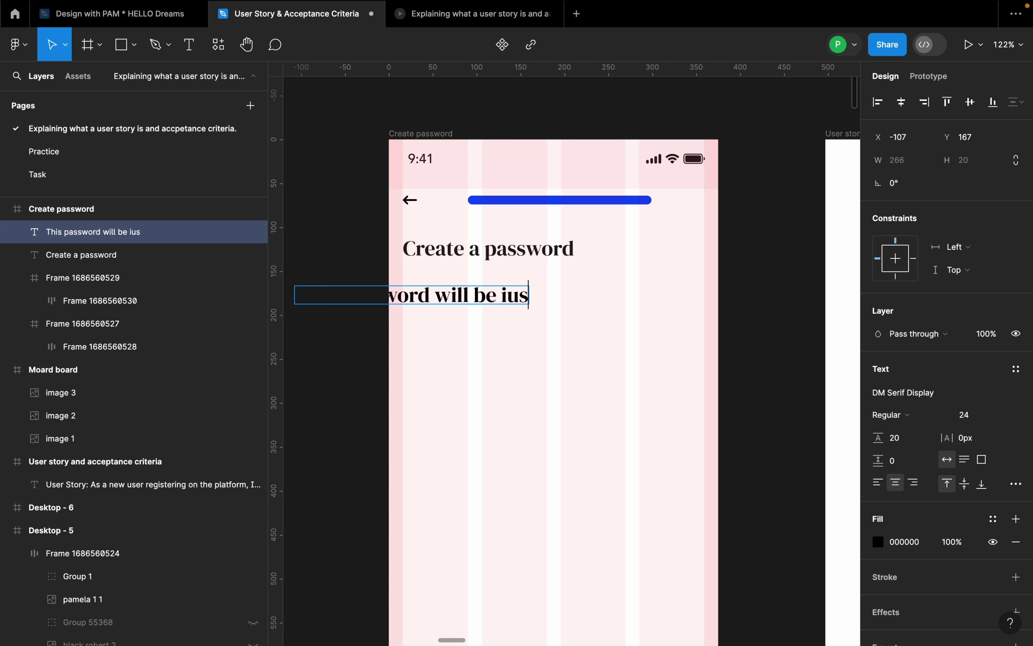
{"action": "key", "text": "BackSpace"}
{"action": "key", "text": "BackSpace"}
{"action": "key", "text": "BackSpace"}
{"action": "type", "text": "used to access"}
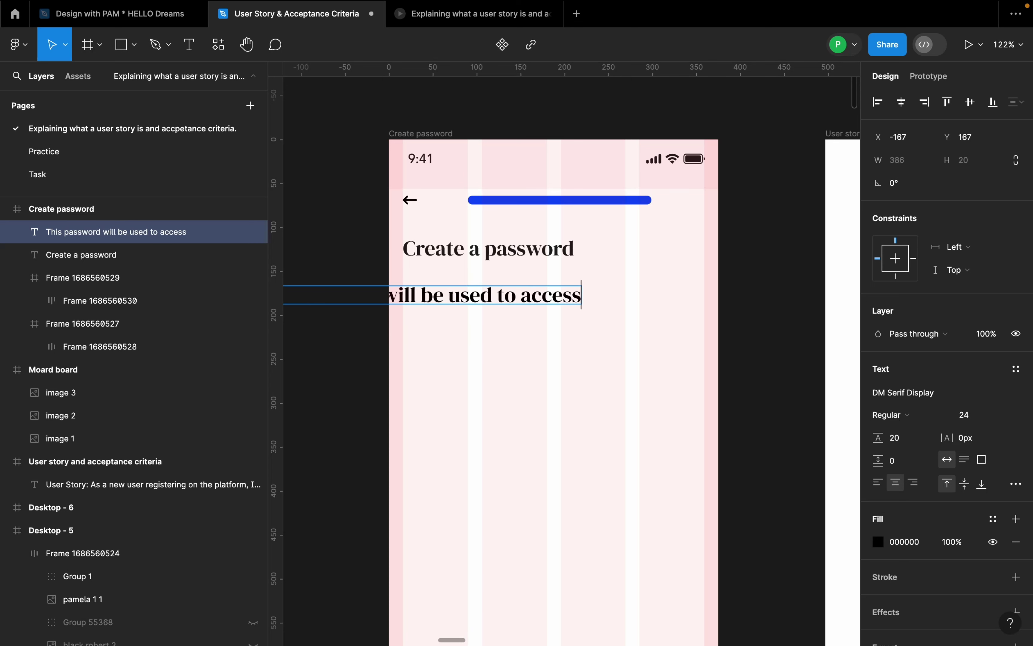
{"action": "type", "text": " your account"}
{"action": "key", "text": "Escape"}
{"action": "left_click_drag", "start_coordinate": [511, 293], "coordinate": [728, 293]}
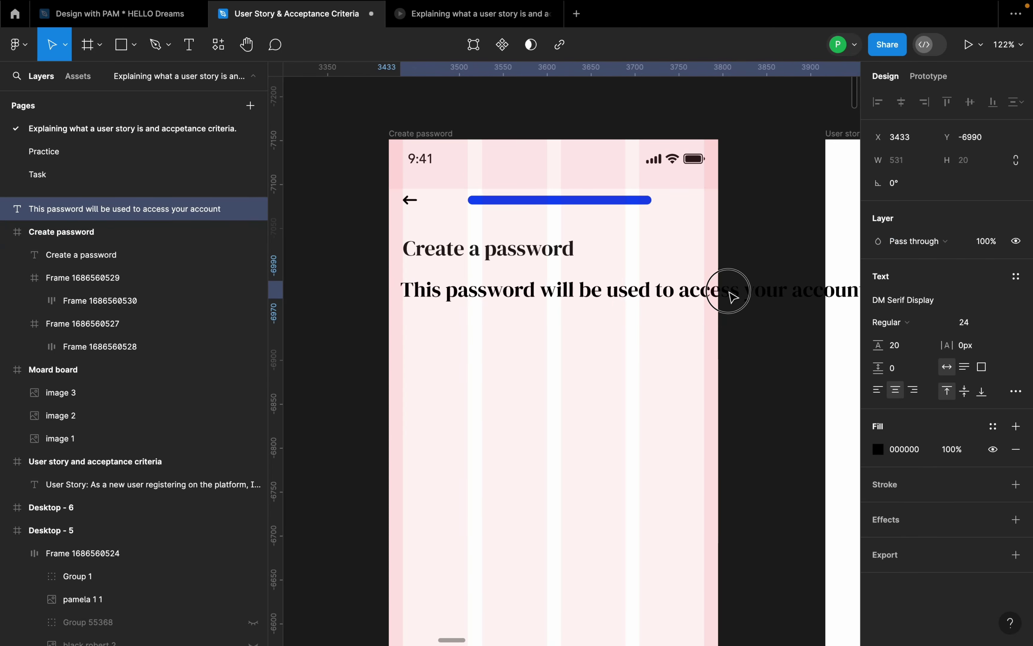
- Set the description to size 16 in the DM Sans font
{"action": "left_click", "coordinate": [1011, 323]}
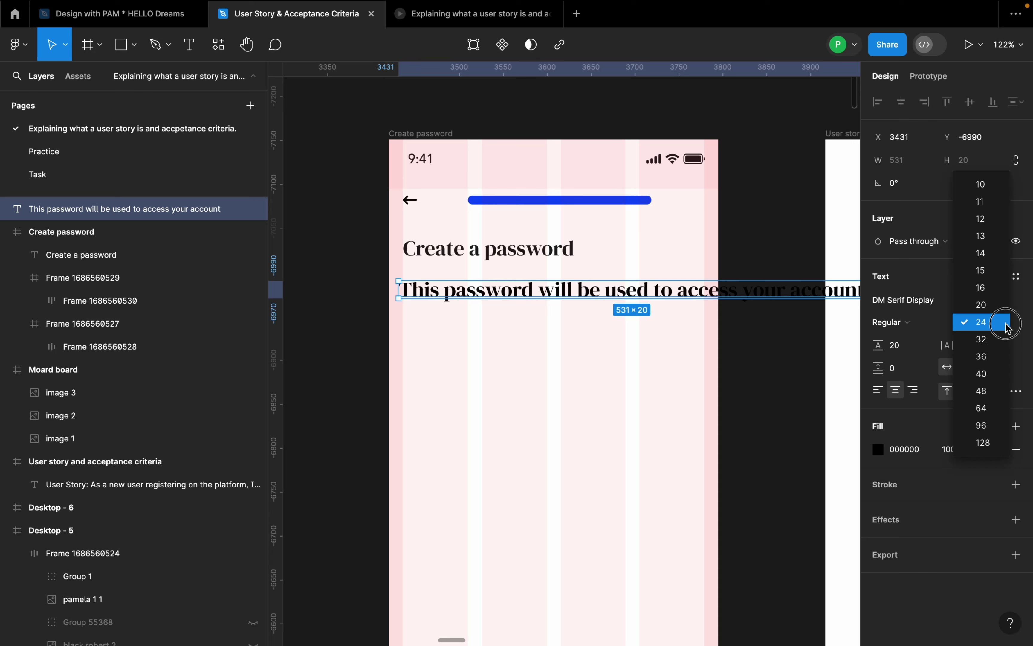
{"action": "left_click", "coordinate": [997, 294]}
{"action": "left_click", "coordinate": [926, 304]}
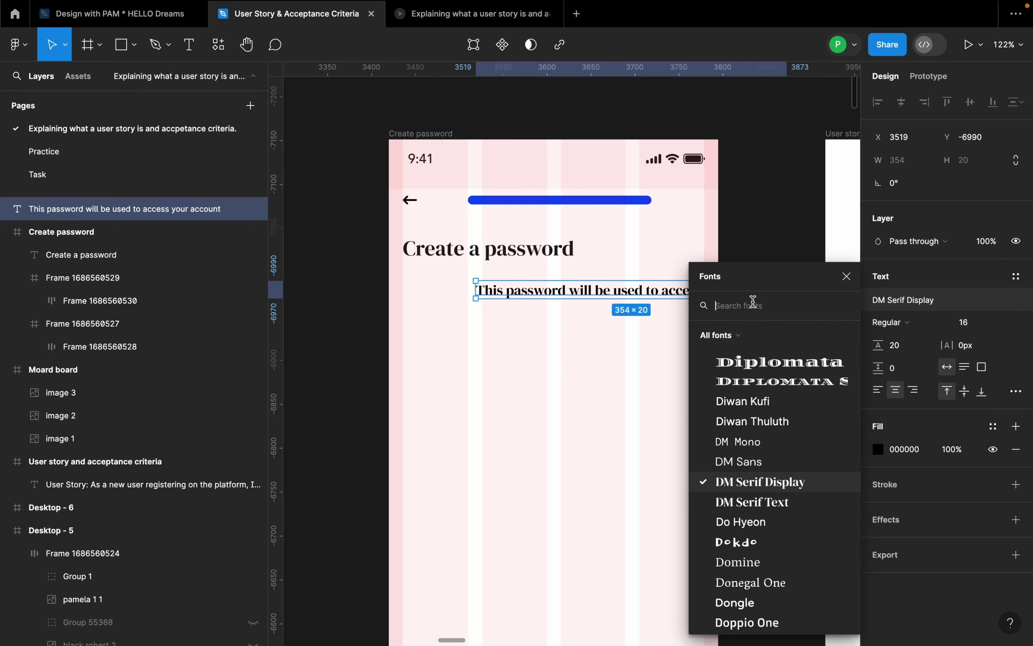
{"action": "type", "text": "dm"}
{"action": "left_click", "coordinate": [771, 353]}
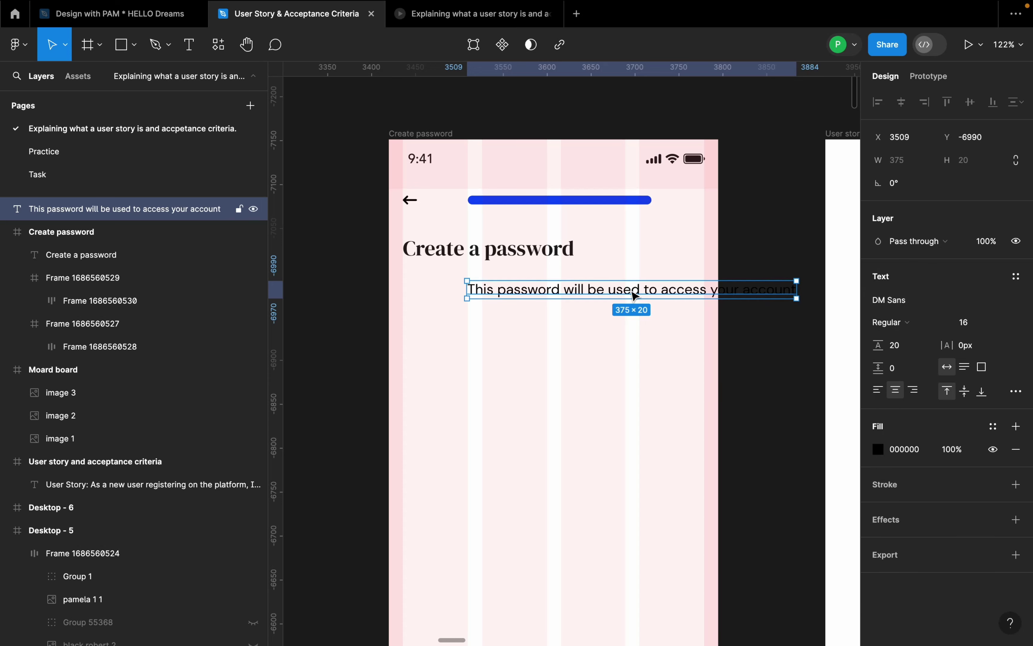
- Line the description up under the heading, narrow its text box to about 271 wide and left-align the text
{"action": "left_click_drag", "start_coordinate": [635, 294], "coordinate": [571, 290]}
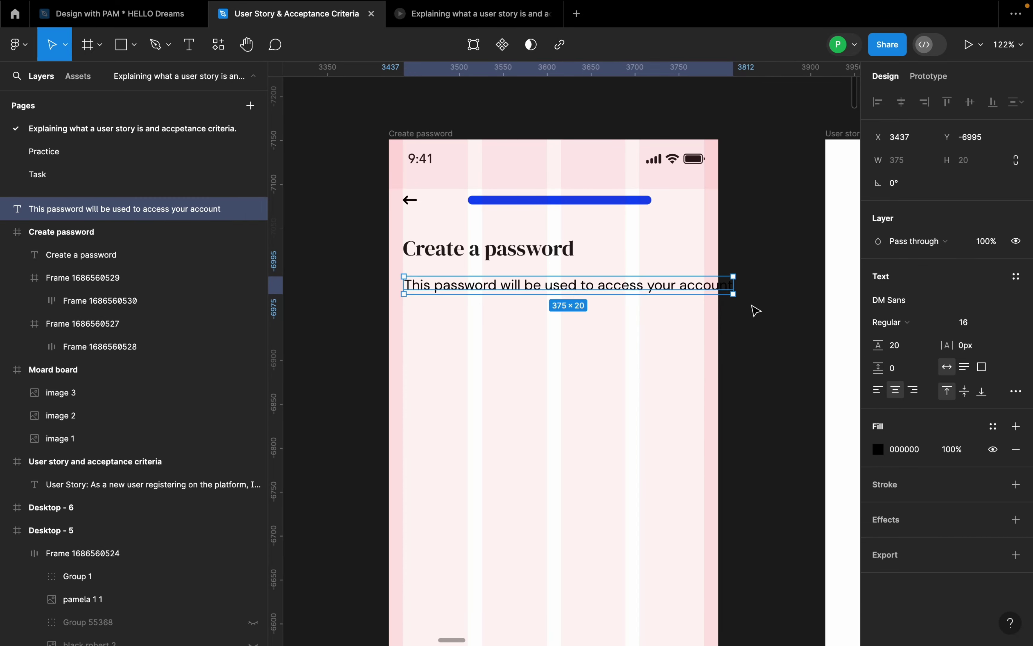
{"action": "left_click_drag", "start_coordinate": [733, 286], "coordinate": [643, 292]}
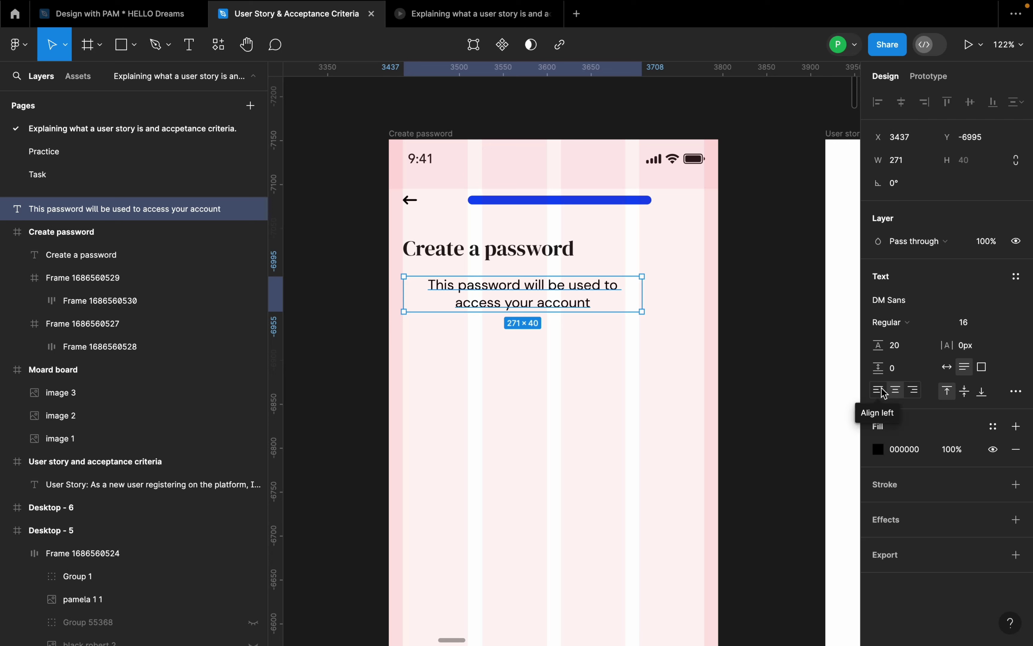
{"action": "left_click", "coordinate": [880, 391]}
- Set the description's font size to 14 and widen its text box to about 339
{"action": "left_click", "coordinate": [997, 323]}
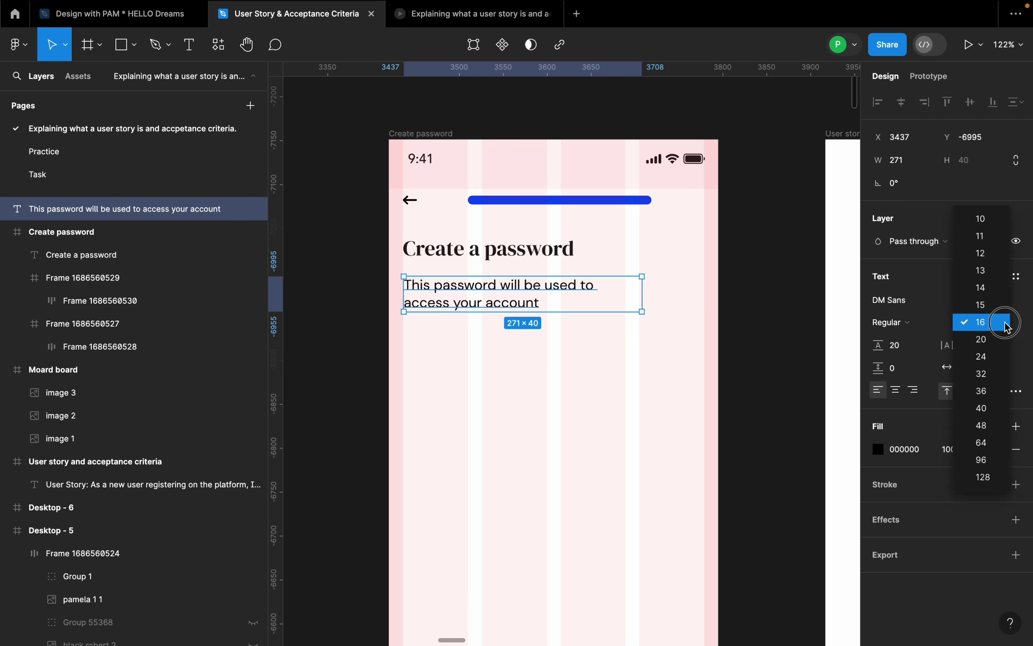
{"action": "left_click", "coordinate": [990, 294]}
{"action": "left_click_drag", "start_coordinate": [644, 286], "coordinate": [703, 288]}
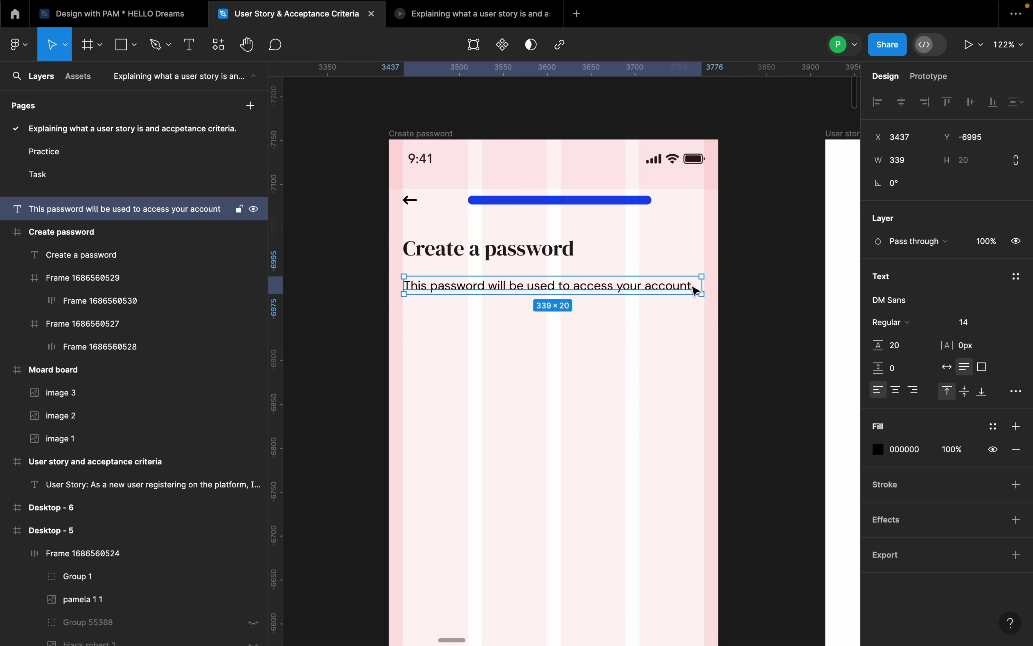
- Append ". It must contain at least 8 characters long and contain a mix of upper and lower case, numbers and symbols" to the description
{"action": "double_click", "coordinate": [694, 290]}
{"action": "left_click", "coordinate": [698, 294]}
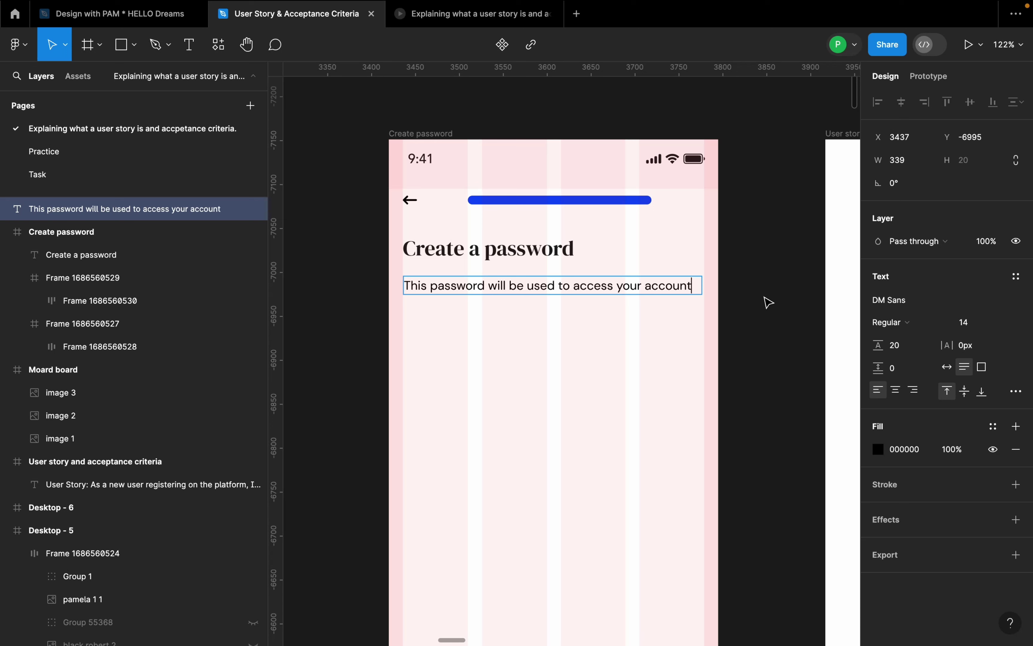
{"action": "type", "text": "It must contain at lea"}
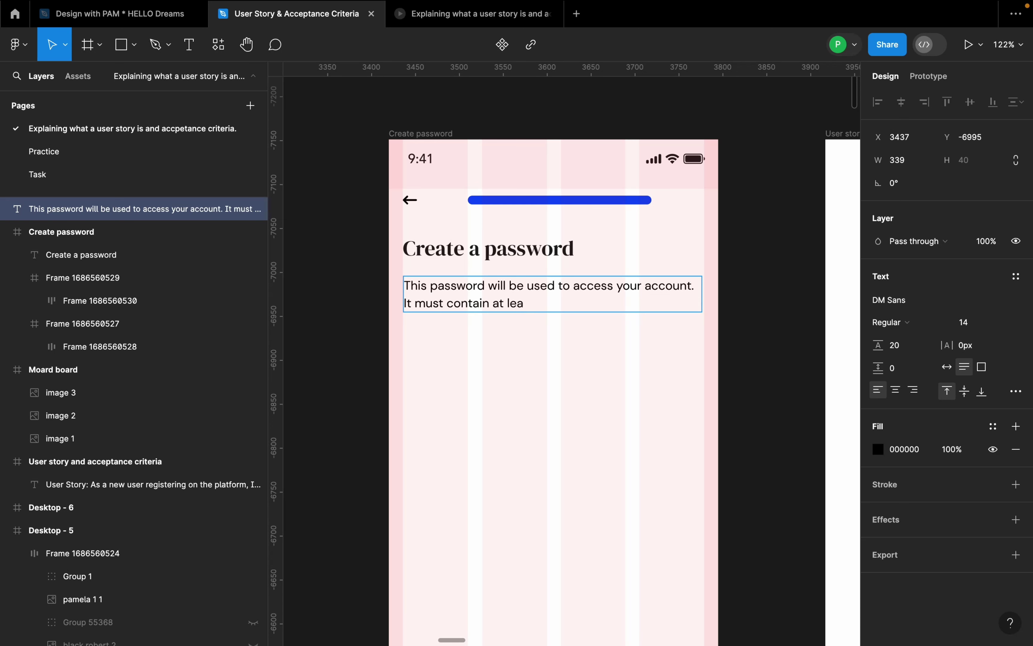
{"action": "type", "text": "st 8 characters long and contai"}
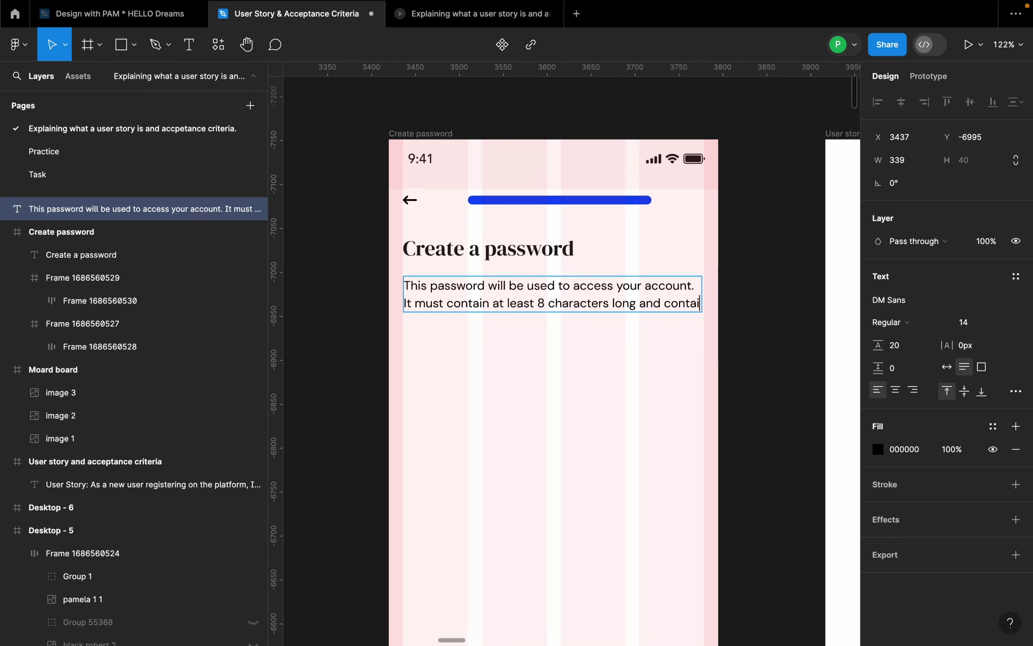
{"action": "type", "text": "n a m,ix"}
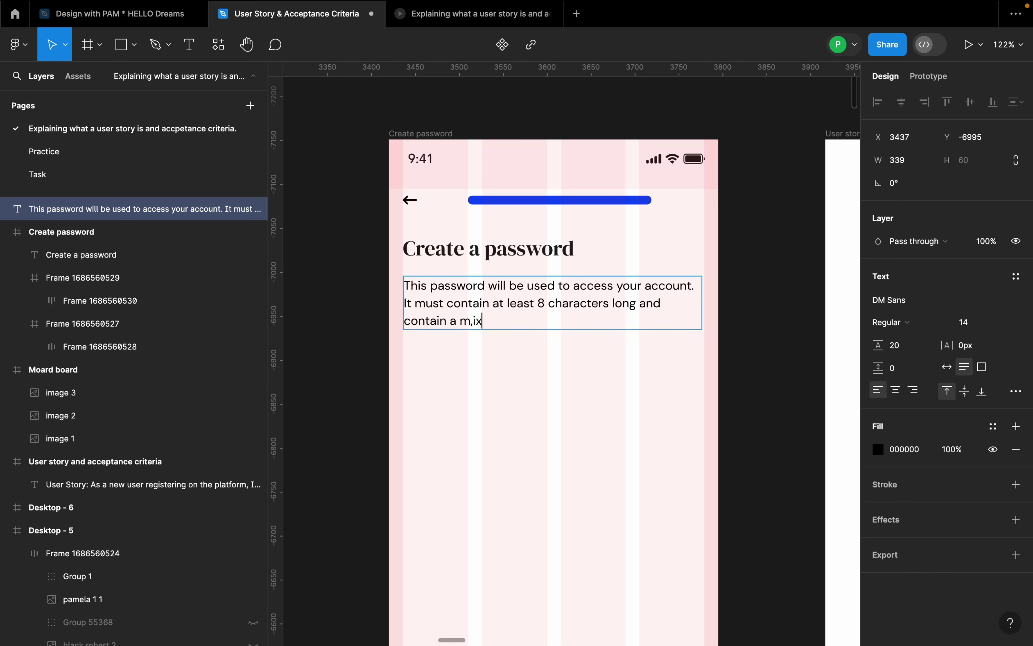
{"action": "key", "text": "BackSpace"}
{"action": "key", "text": "BackSpace"}
{"action": "key", "text": "BackSpace"}
{"action": "type", "text": "ix of uppoer and low"}
{"action": "type", "text": "er "}
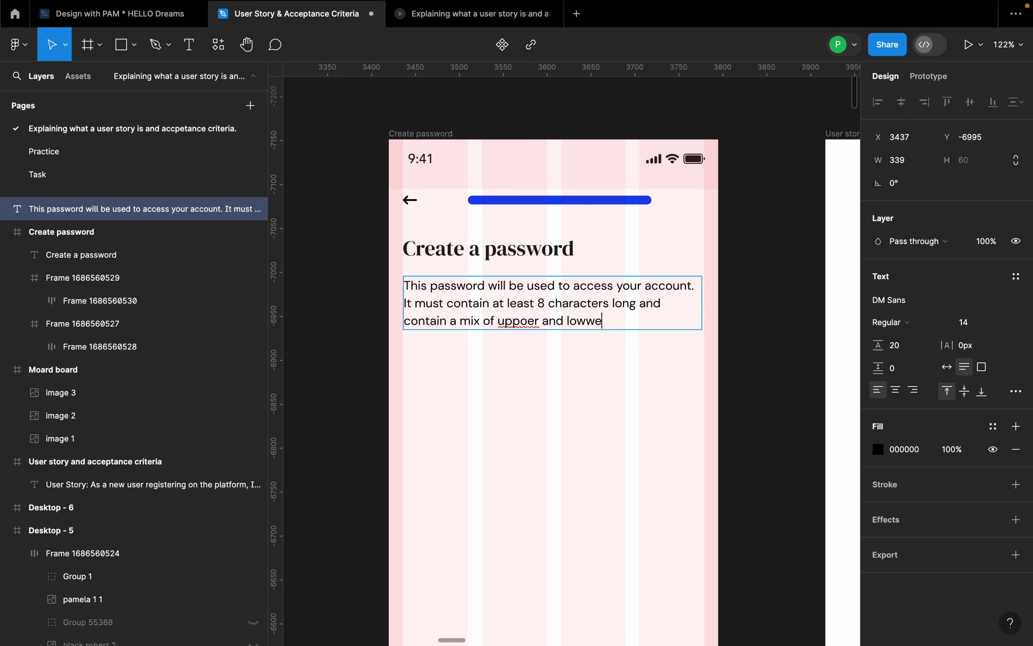
{"action": "type", "text": "case, numbers "}
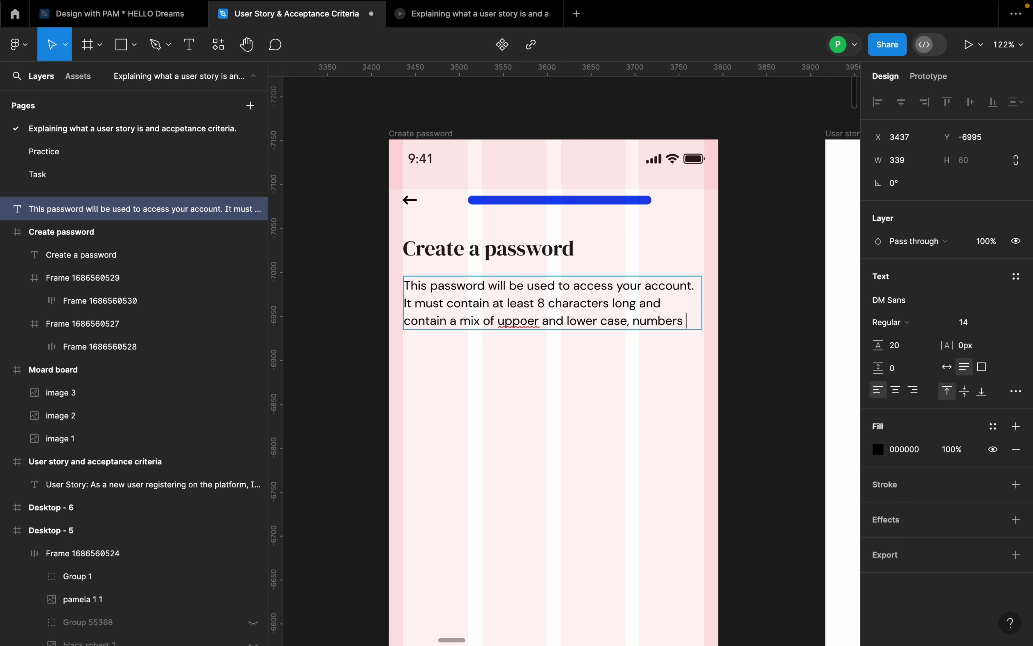
{"action": "type", "text": "and syn"}
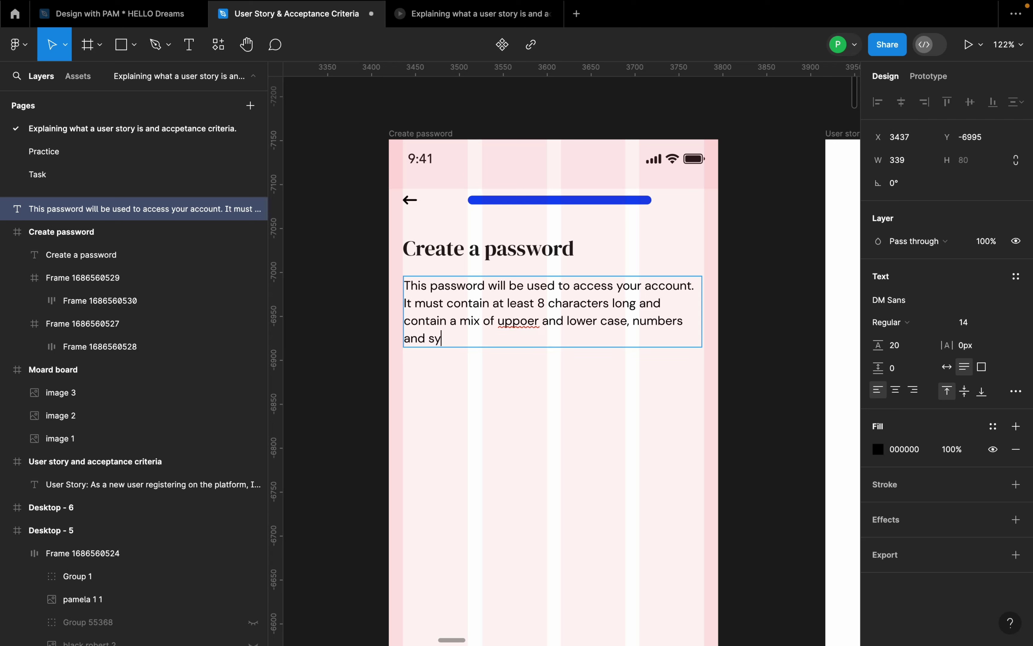
{"action": "key", "text": "BackSpace"}
{"action": "key", "text": "BackSpace"}
{"action": "type", "text": "mbols"}
{"action": "left_click", "coordinate": [528, 321]}
{"action": "key", "text": "BackSpace"}
- Move the description slightly closer to the heading, to about X 3438, Y -7002
{"action": "left_click_drag", "start_coordinate": [560, 317], "coordinate": [559, 311]}
{"action": "left_click_drag", "start_coordinate": [878, 346], "coordinate": [876, 346]}
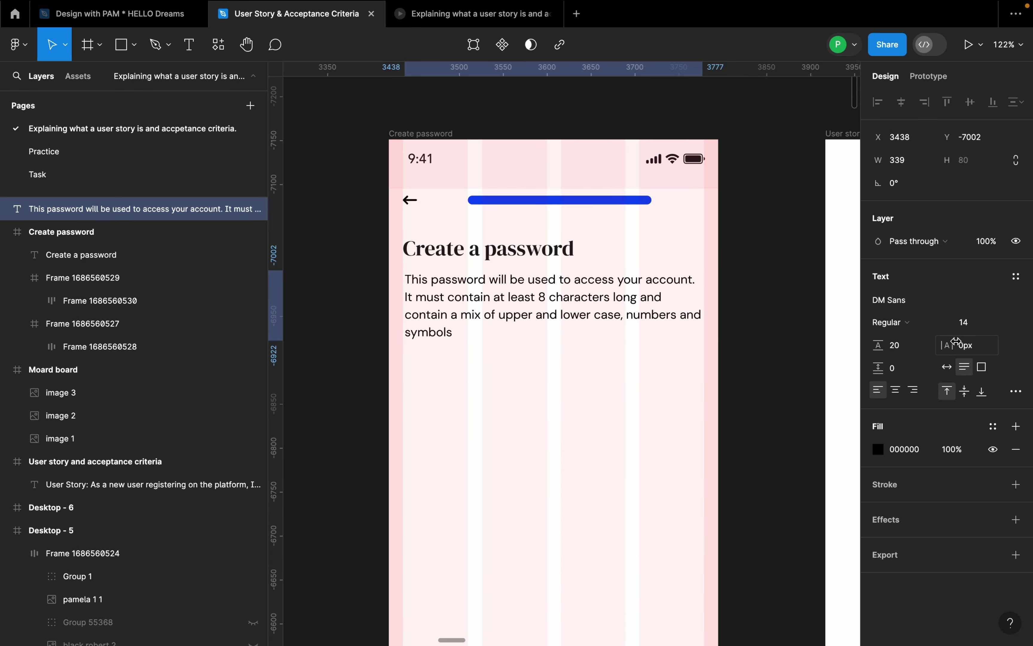
{"action": "left_click_drag", "start_coordinate": [947, 346], "coordinate": [947, 347]}
- Replace "and" with "&" in the description's phrases "long and contain" and "upper and lower case"
{"action": "double_click", "coordinate": [648, 297]}
{"action": "type", "text": "& contai"}
{"action": "left_click", "coordinate": [511, 314]}
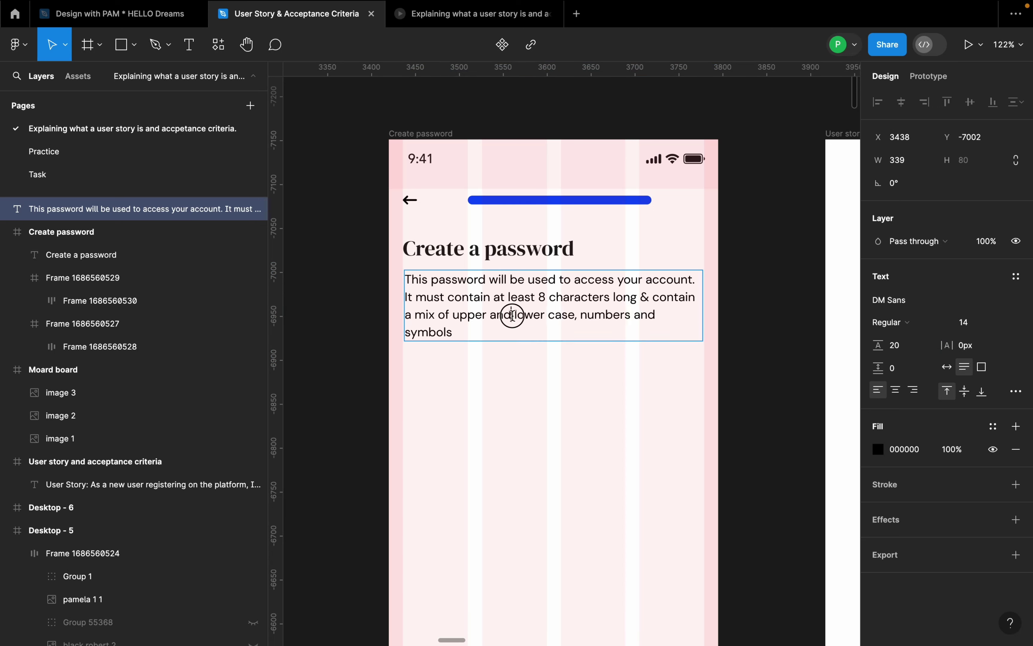
{"action": "key", "text": "BackSpace"}
{"action": "key", "text": "BackSpace"}
{"action": "key", "text": "BackSpace"}
{"action": "key", "text": "BackSpace"}
{"action": "type", "text": "&"}
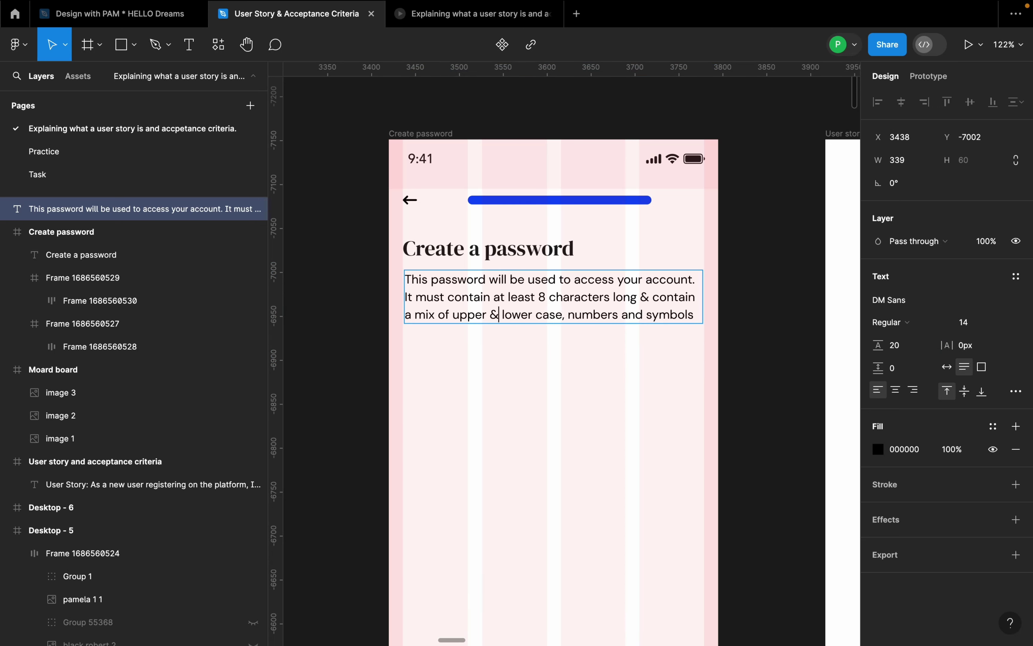
{"action": "key", "text": "Escape"}
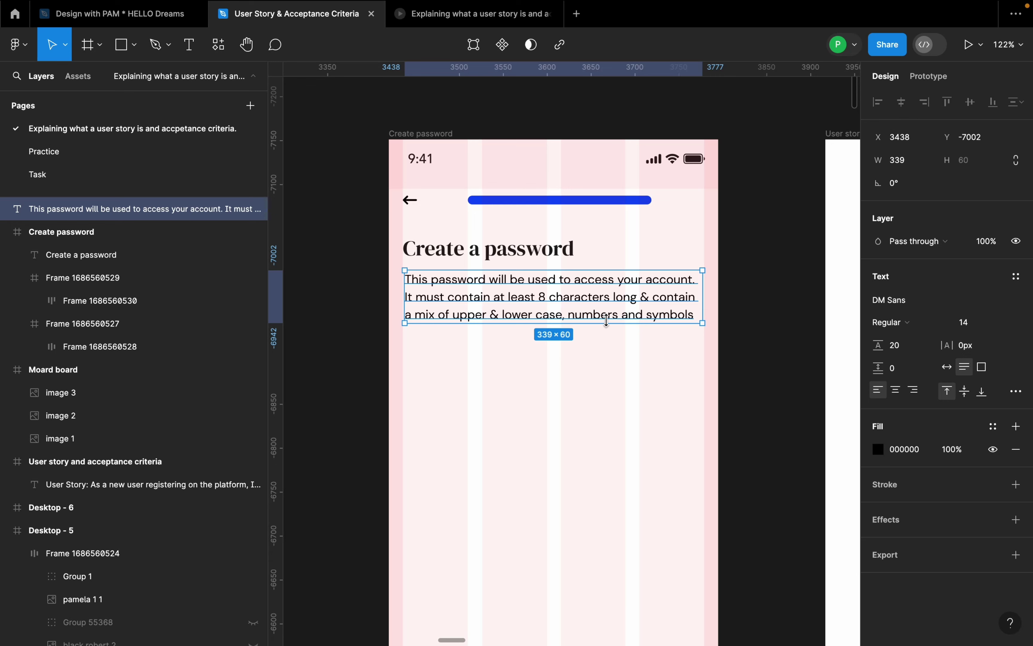
- Add a full stop after "symbols" at the end of the description
{"action": "double_click", "coordinate": [690, 314]}
{"action": "key", "text": "Right"}
{"action": "type", "text": "."}
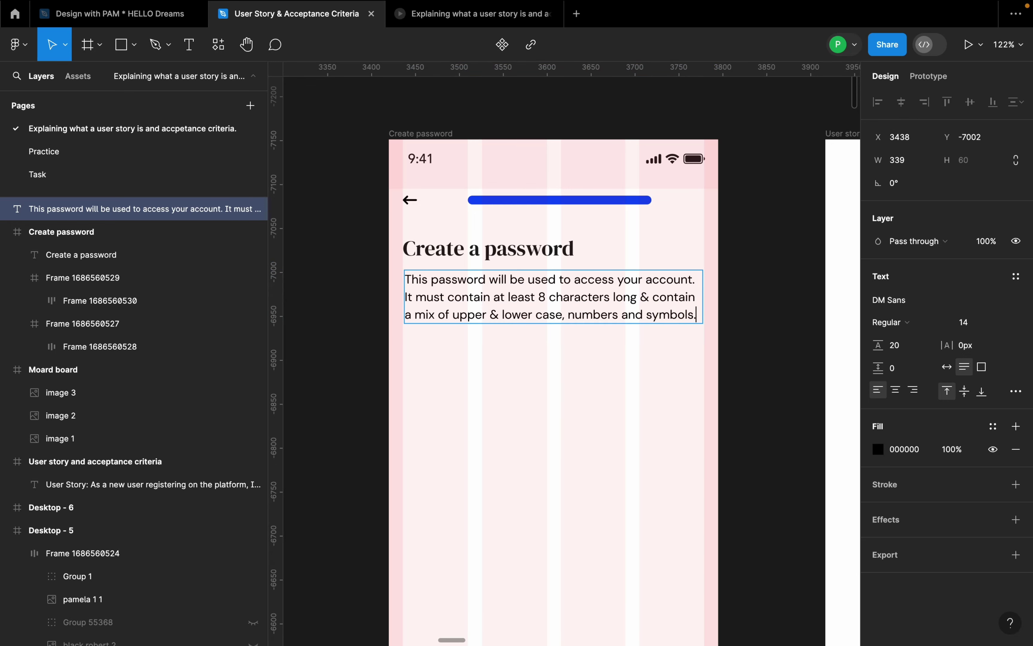
{"action": "left_click", "coordinate": [647, 395]}
- Toggle the visibility of the Mobile grid on the Create password frame
{"action": "left_click", "coordinate": [519, 312]}
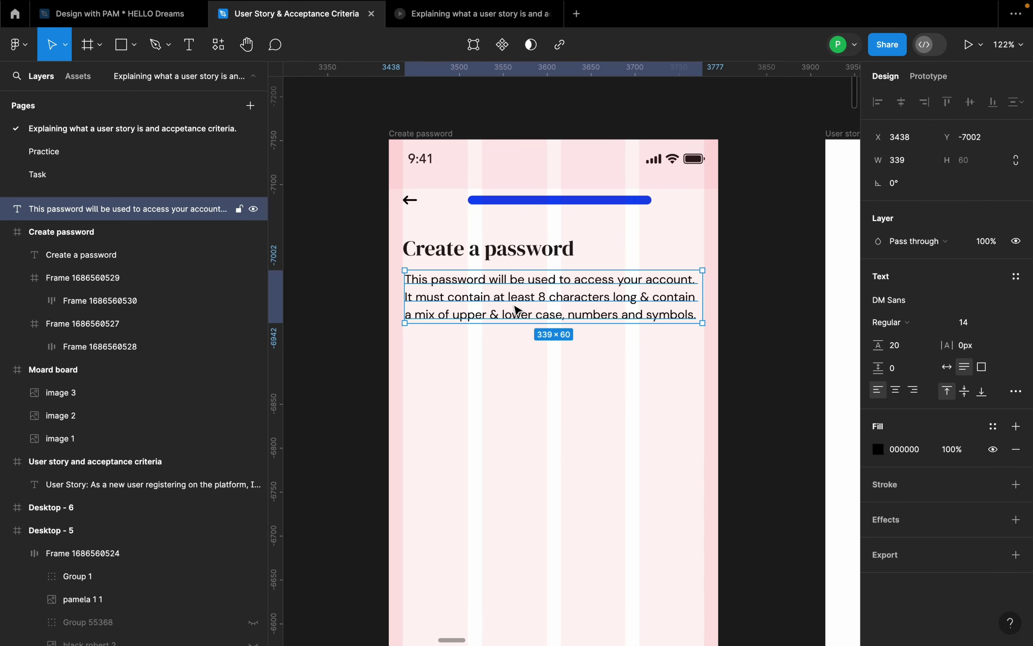
{"action": "scroll", "coordinate": [519, 312], "scroll_direction": "down", "scroll_amount": 3}
{"action": "left_click", "coordinate": [411, 95]}
{"action": "left_click", "coordinate": [970, 300]}
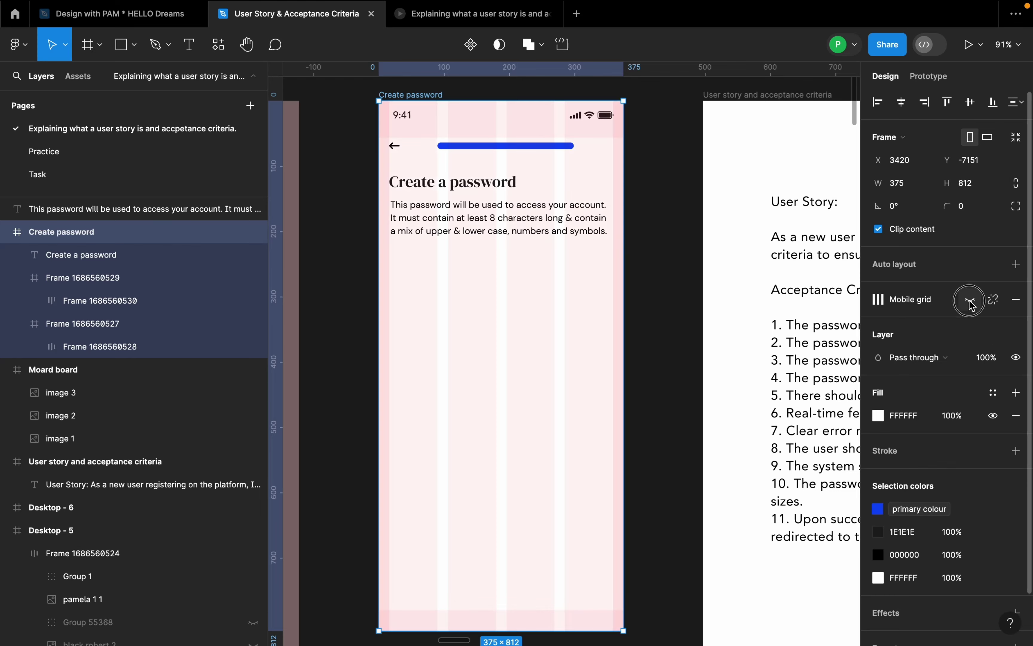
{"action": "scroll", "coordinate": [671, 226], "scroll_direction": "up", "scroll_amount": 4}
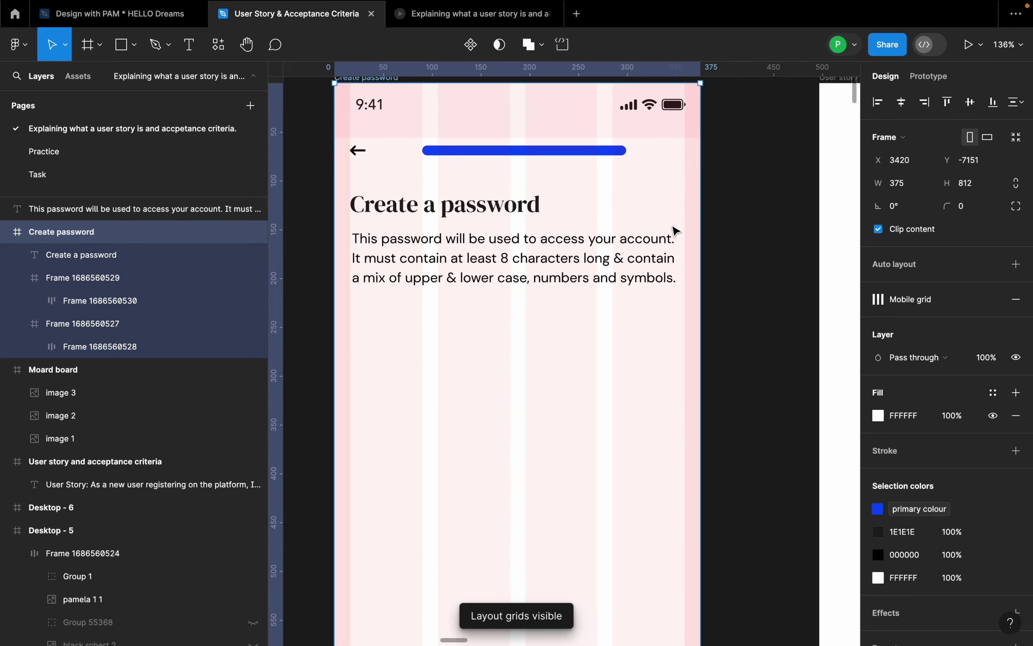
{"action": "scroll", "coordinate": [674, 230], "scroll_direction": "left", "scroll_amount": 1}
- Compare the text and fill settings of the "Create a password" heading with those of the description below it
{"action": "left_click", "coordinate": [639, 255]}
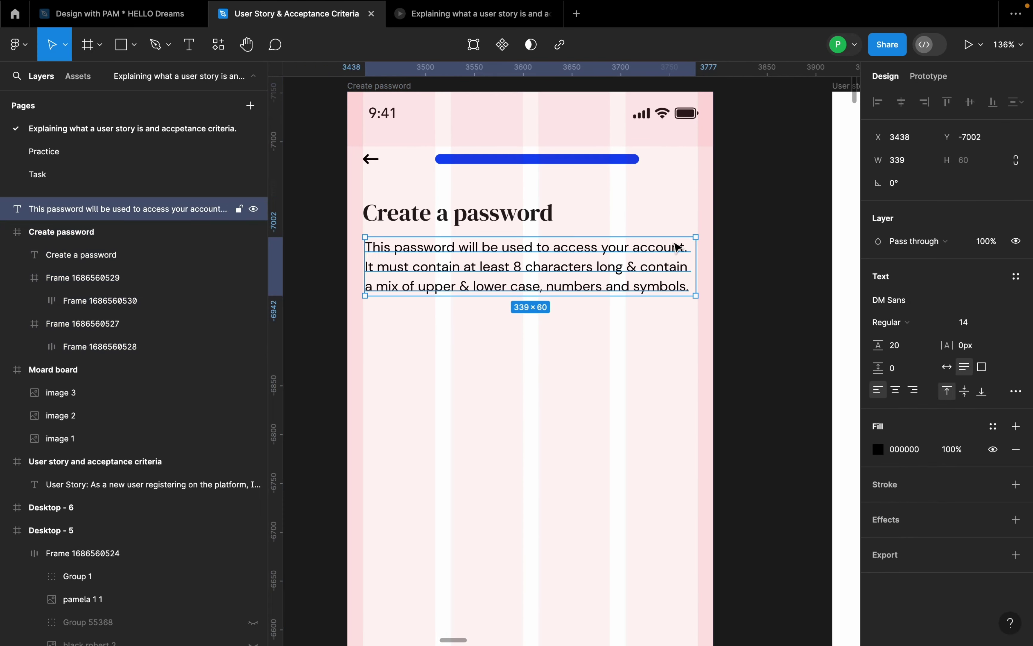
{"action": "left_click", "coordinate": [714, 248]}
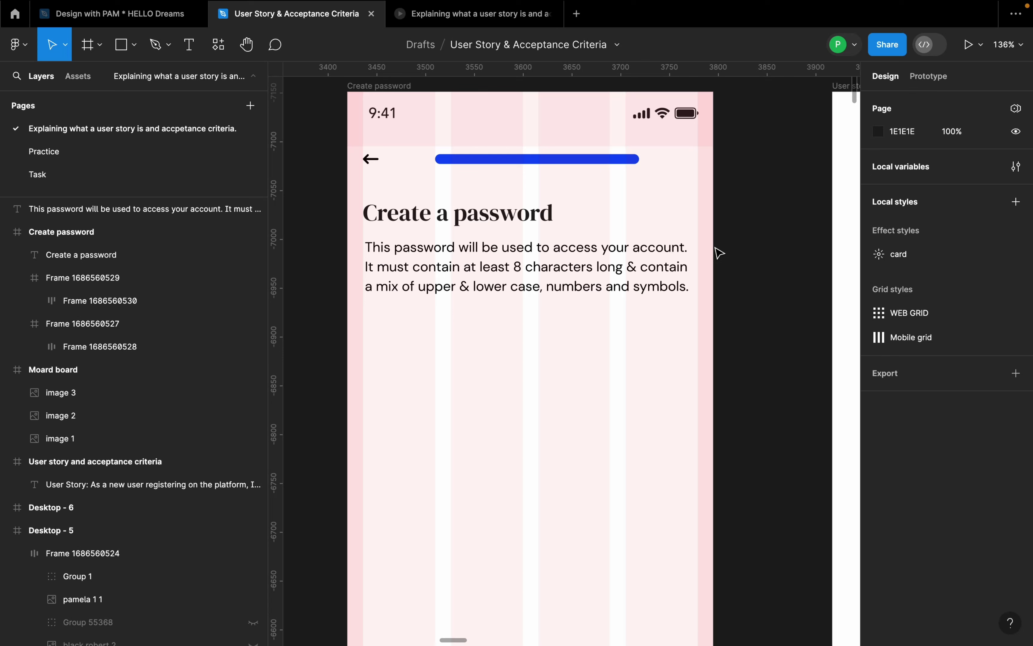
{"action": "left_click", "coordinate": [513, 218]}
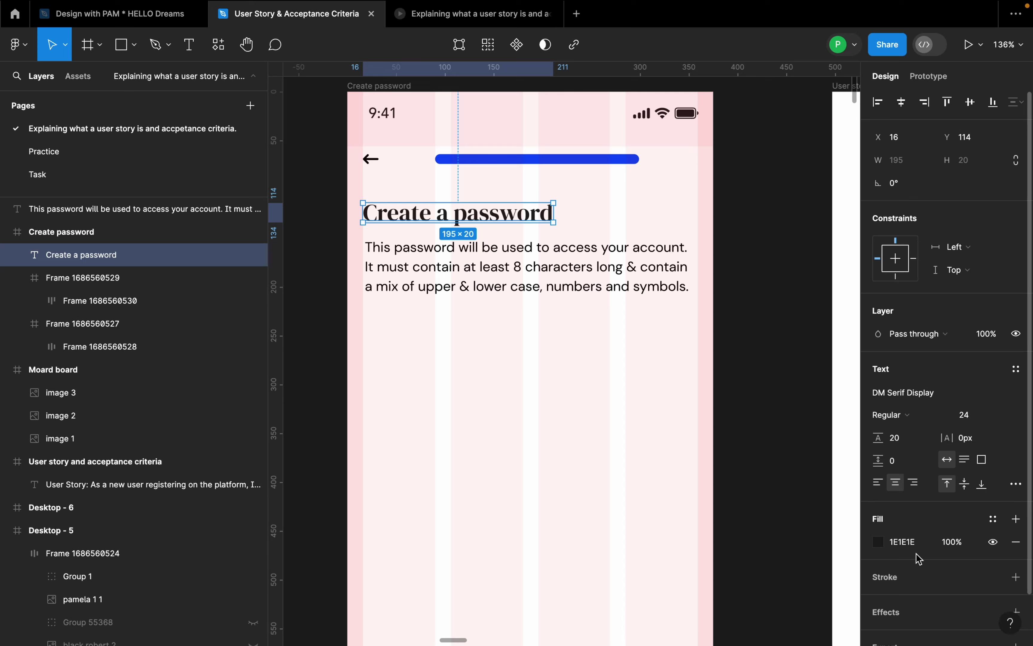
{"action": "left_click", "coordinate": [478, 268]}
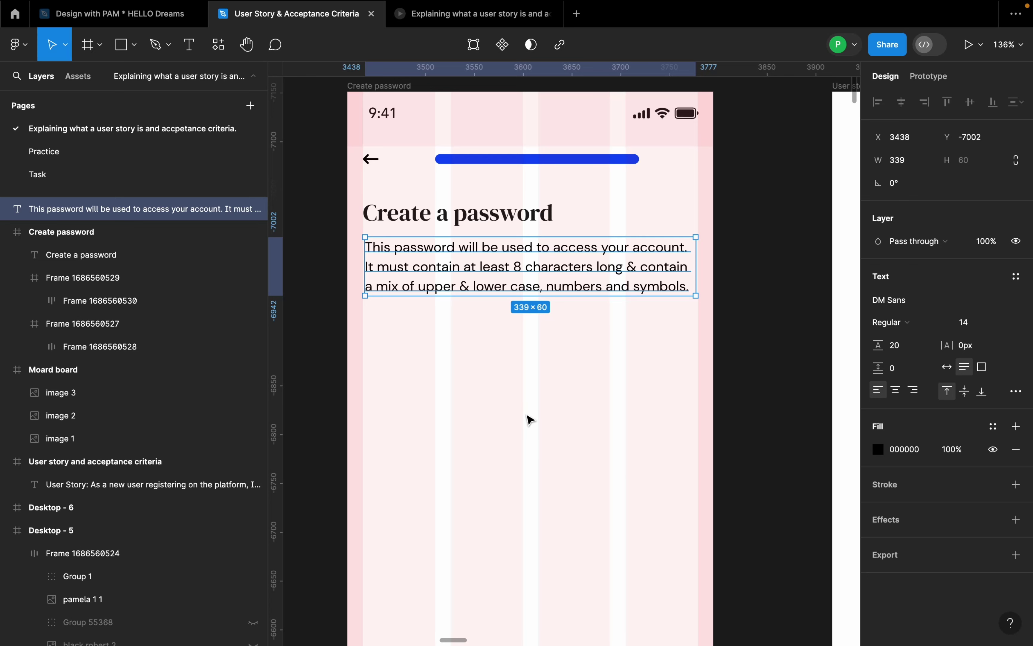
{"action": "left_click", "coordinate": [469, 212]}
{"action": "left_click", "coordinate": [491, 278]}
{"action": "left_click", "coordinate": [480, 206]}
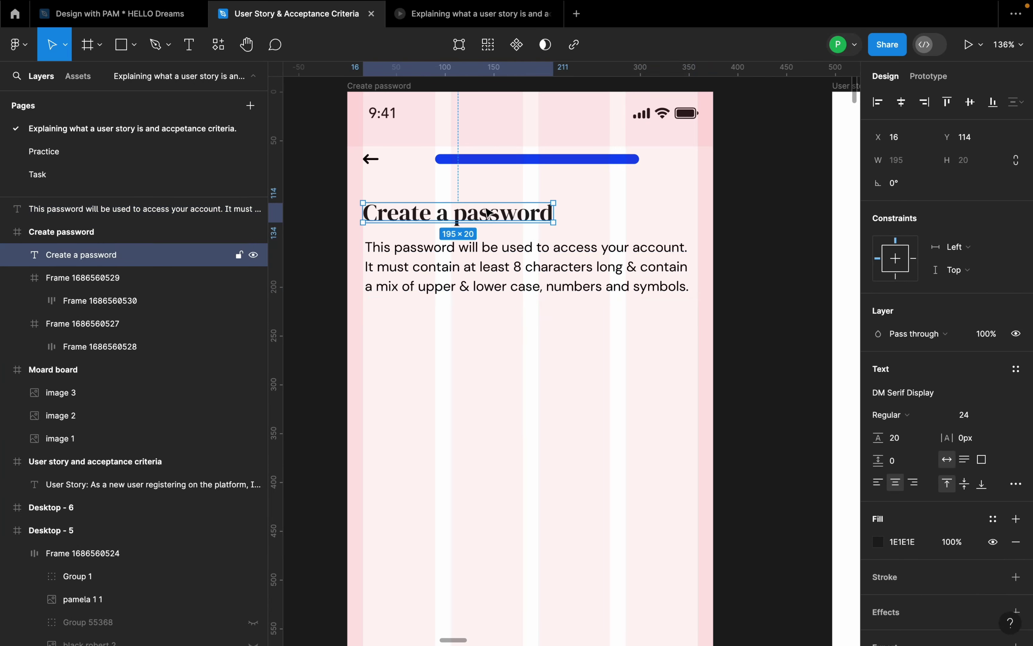
- Set the fill colour of the description text below the heading to 667085
{"action": "left_click", "coordinate": [495, 273]}
{"action": "left_click", "coordinate": [924, 458]}
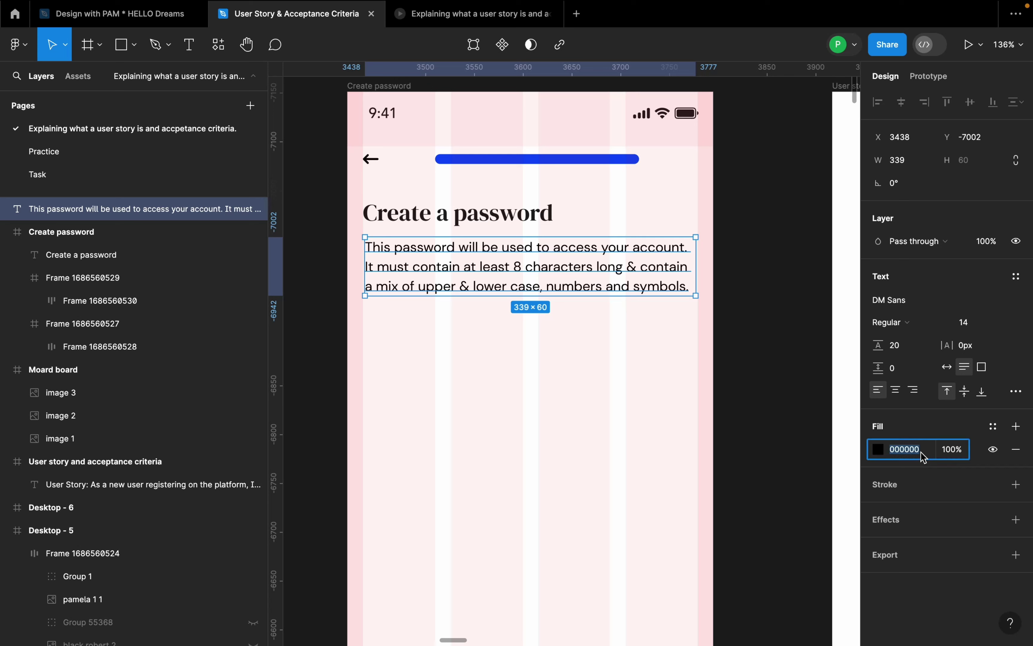
{"action": "type", "text": "667085"}
{"action": "key", "text": "Return"}
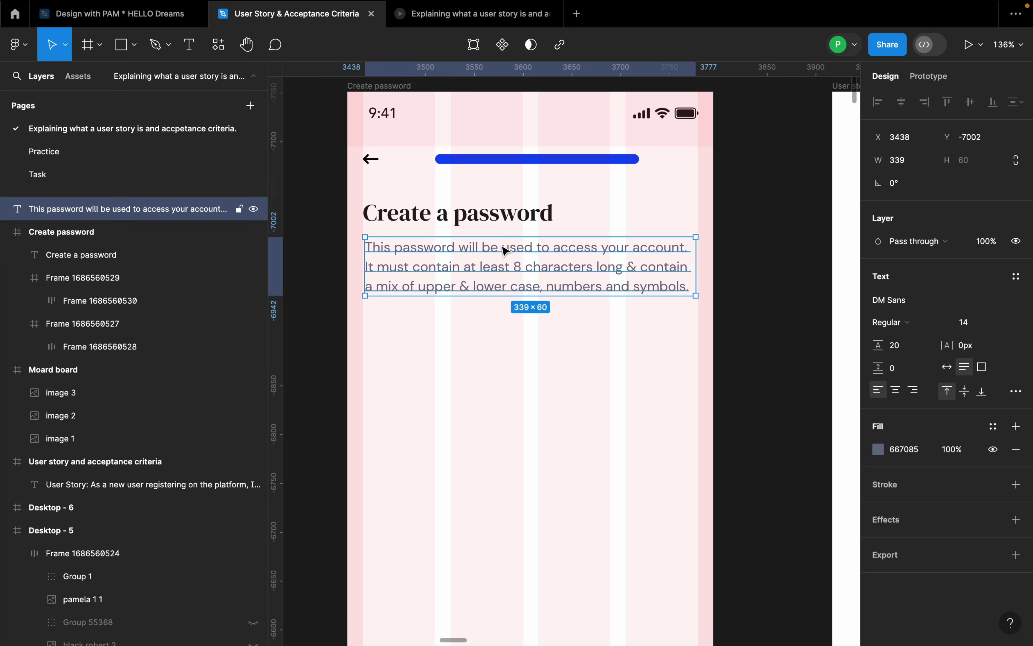
{"action": "left_click", "coordinate": [540, 321]}
- Try combining the "Create a password" heading and the description with auto layout, and undo it
{"action": "left_click", "coordinate": [535, 260]}
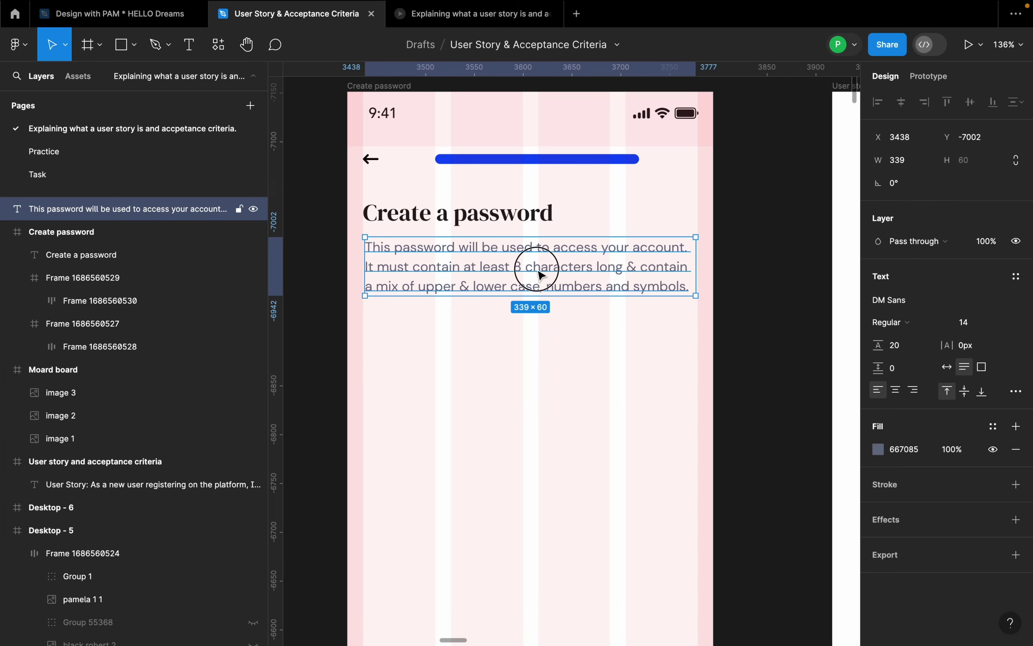
{"action": "left_click", "coordinate": [525, 226], "text": "shift"}
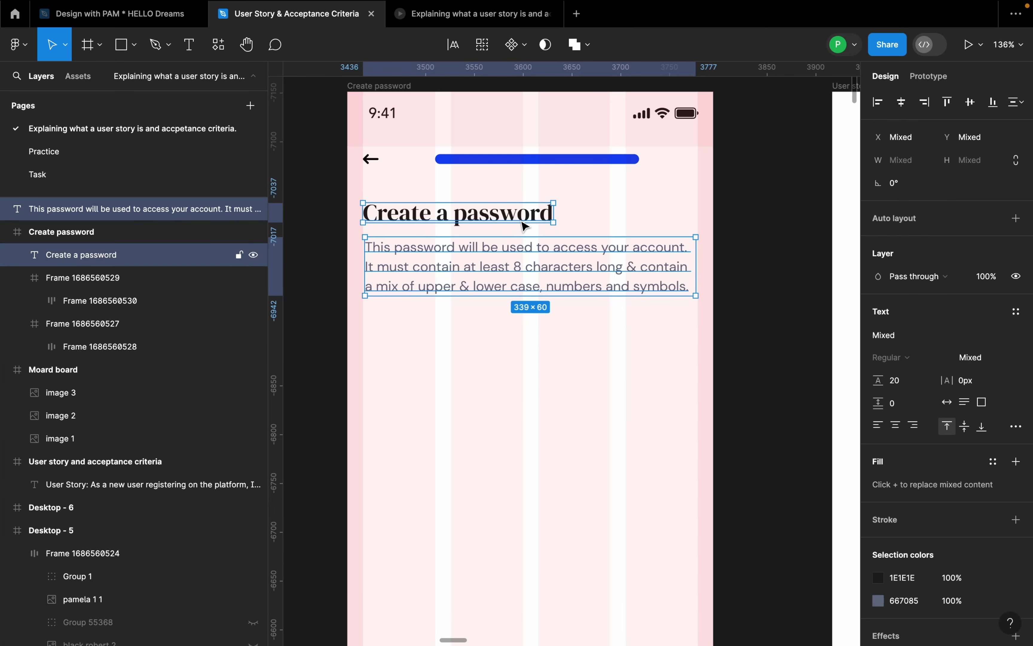
{"action": "key", "text": "shift+a"}
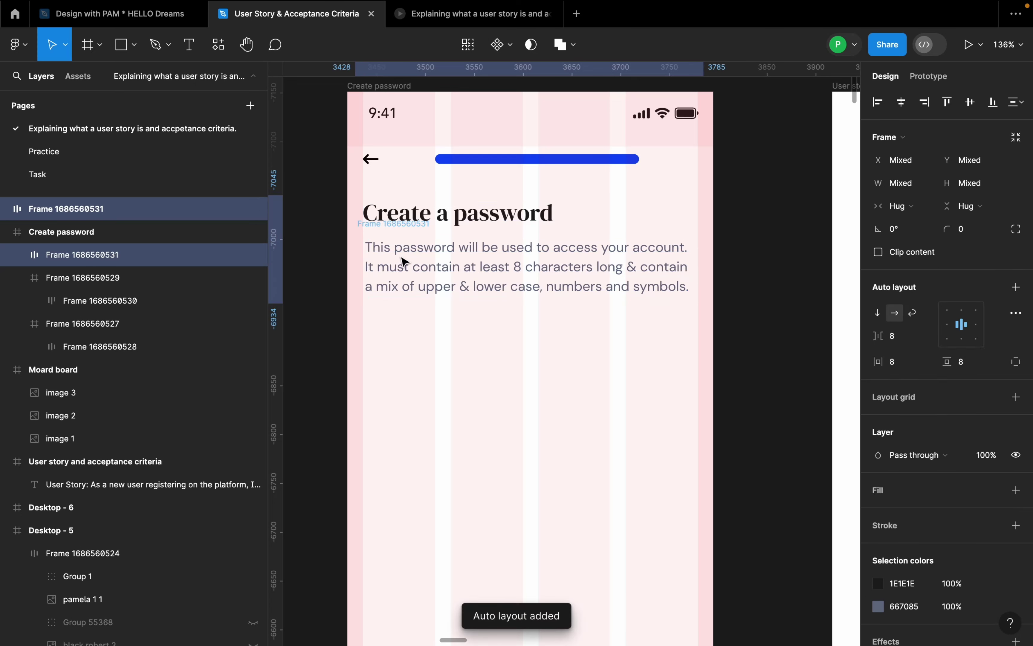
{"action": "key", "text": "super+z"}
{"action": "left_click", "coordinate": [534, 342]}
- Check the properties and layer placement of the description against the "Create a password" heading and the Create password frame
{"action": "left_click", "coordinate": [508, 270]}
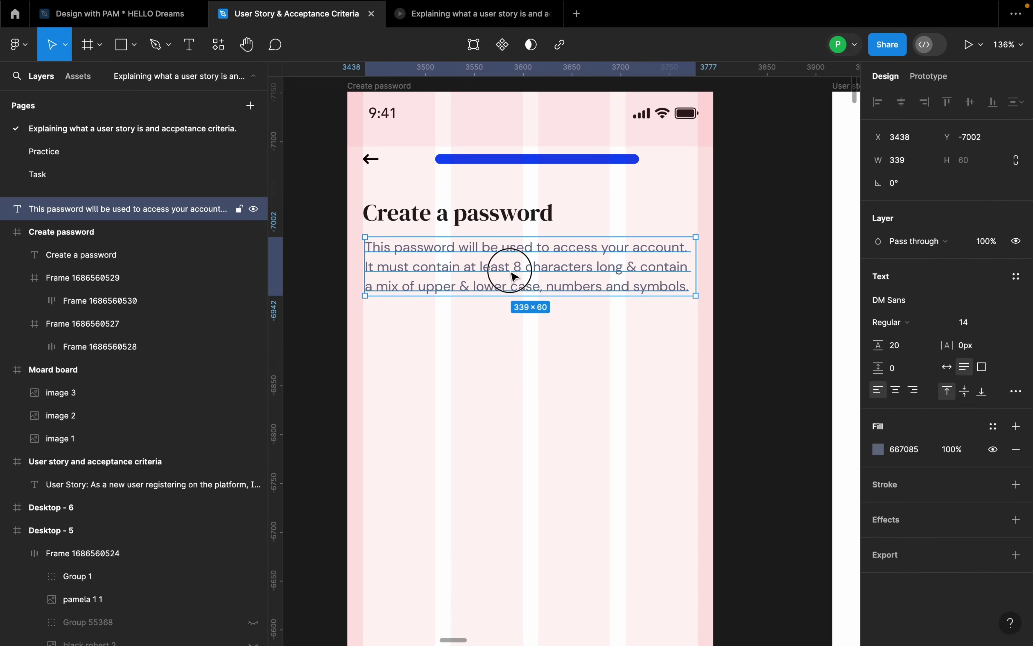
{"action": "left_click", "coordinate": [489, 216]}
{"action": "key", "text": "Escape"}
{"action": "scroll", "coordinate": [454, 239], "scroll_direction": "down", "scroll_amount": 1}
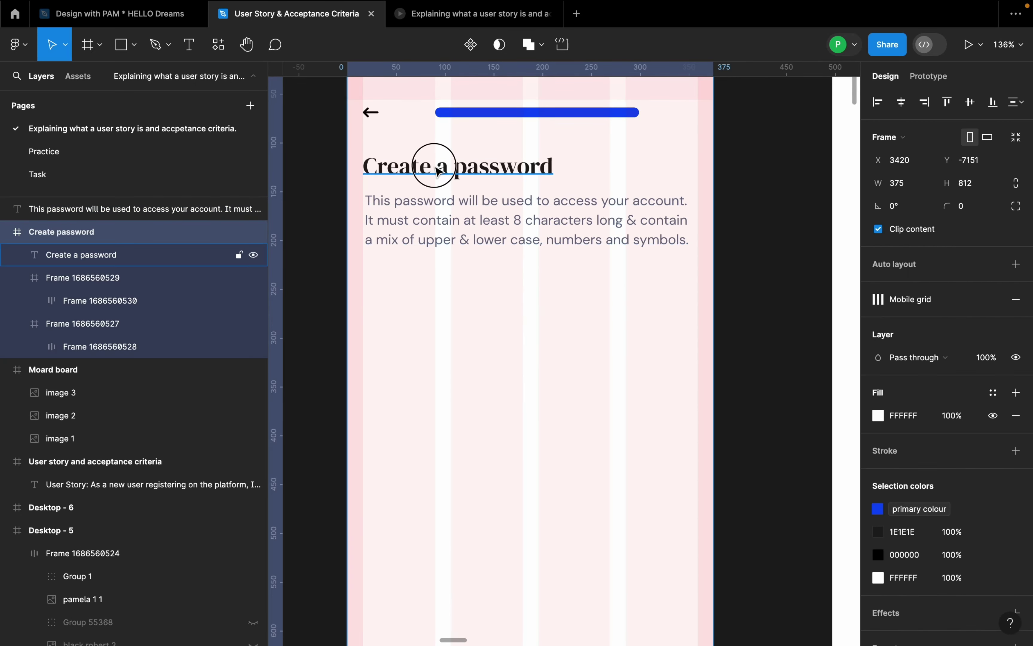
{"action": "left_click", "coordinate": [439, 171]}
{"action": "left_click", "coordinate": [449, 218]}
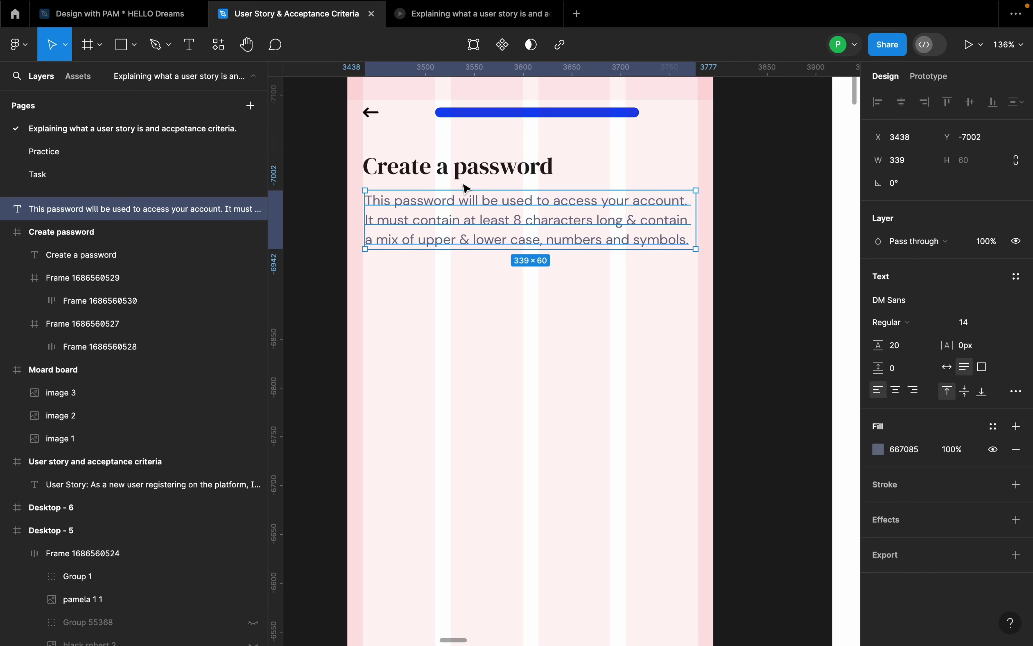
{"action": "left_click", "coordinate": [465, 173]}
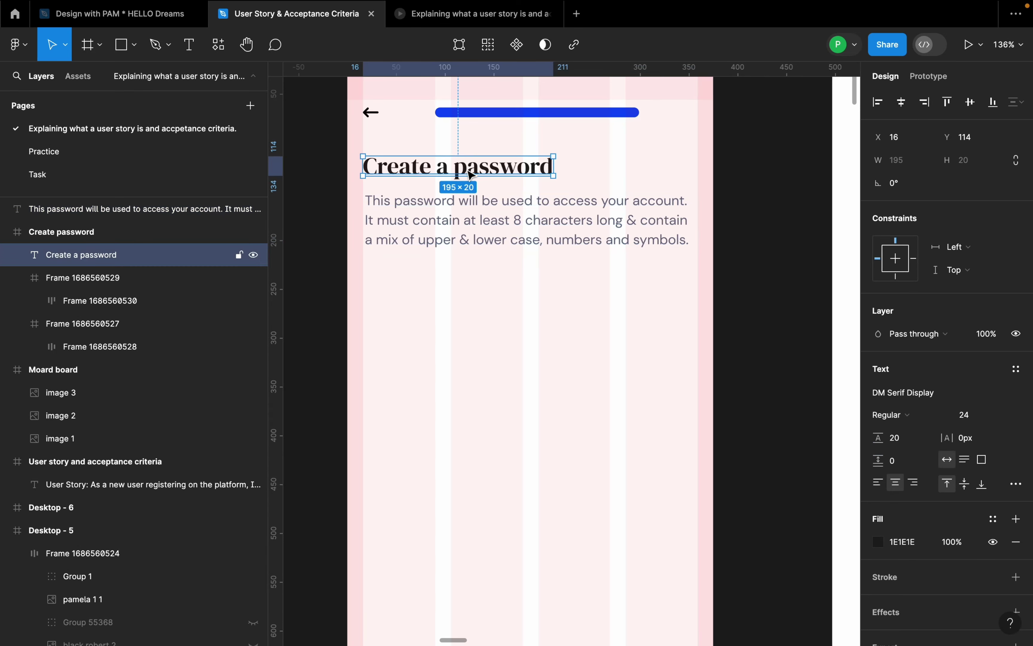
{"action": "left_click", "coordinate": [468, 203]}
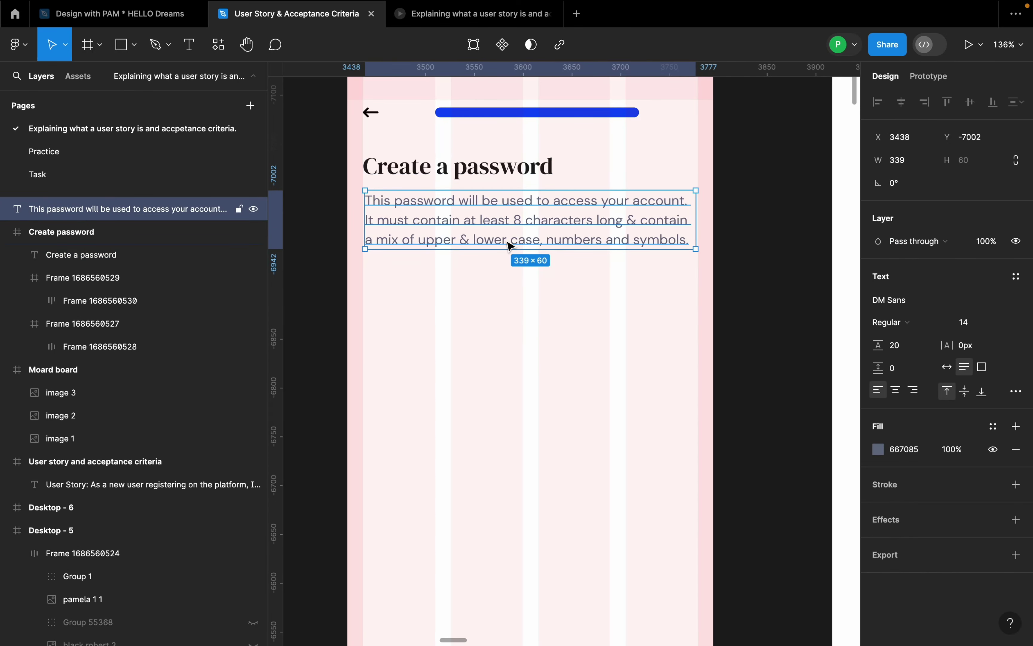
{"action": "scroll", "coordinate": [473, 205], "scroll_direction": "down", "scroll_amount": 2}
{"action": "scroll", "coordinate": [427, 171], "scroll_direction": "up", "scroll_amount": 2}
{"action": "left_click", "coordinate": [414, 122]}
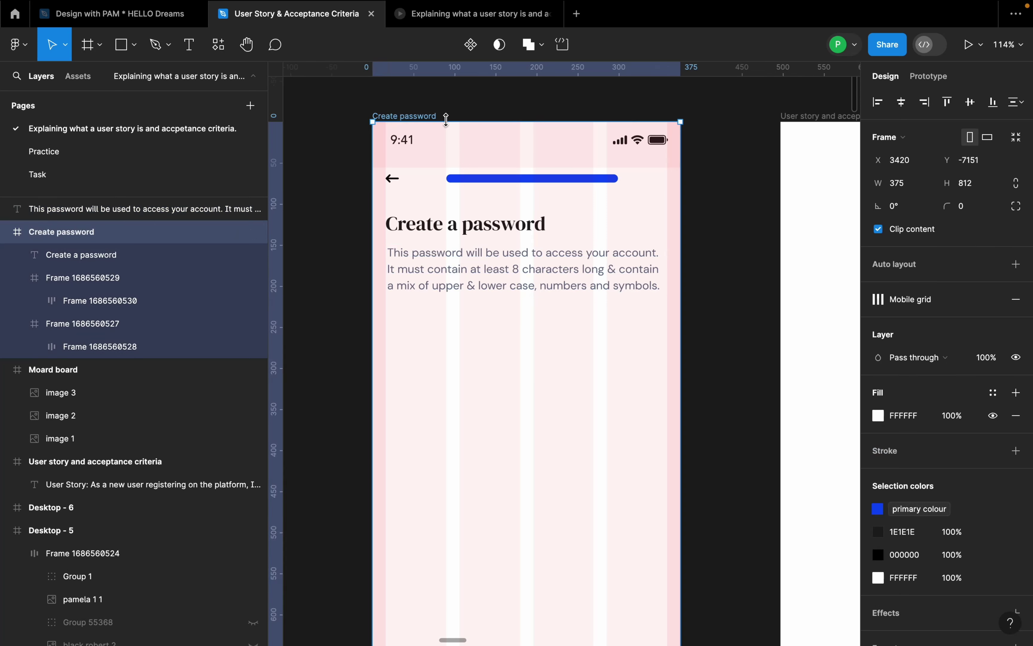
- Move the description text layer inside the Create password frame
{"action": "left_click", "coordinate": [522, 273]}
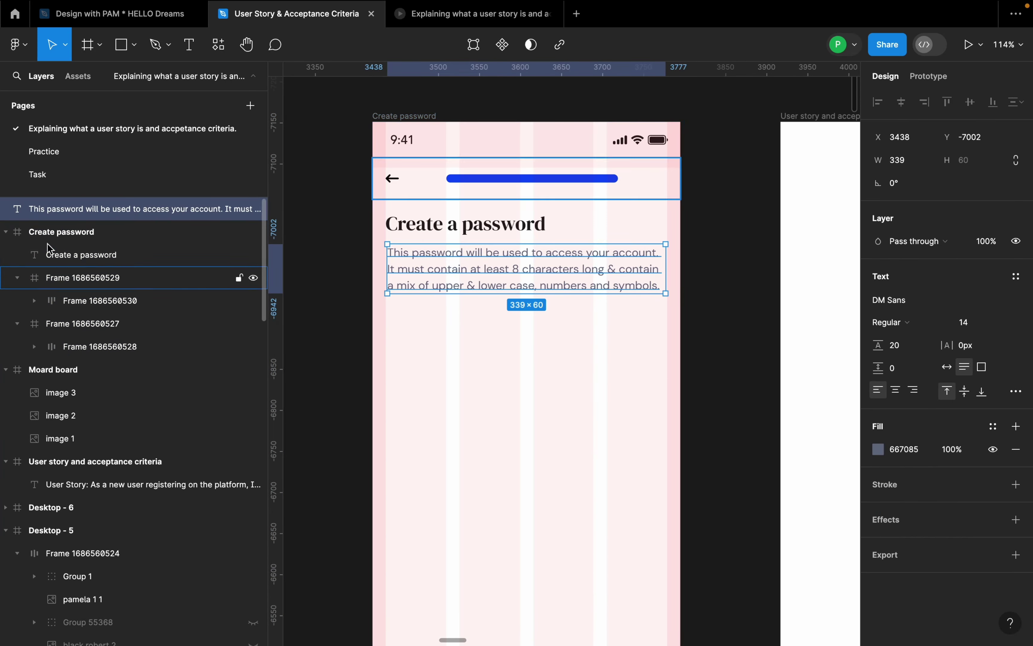
{"action": "left_click", "coordinate": [71, 209]}
{"action": "left_click_drag", "start_coordinate": [71, 210], "coordinate": [64, 234]}
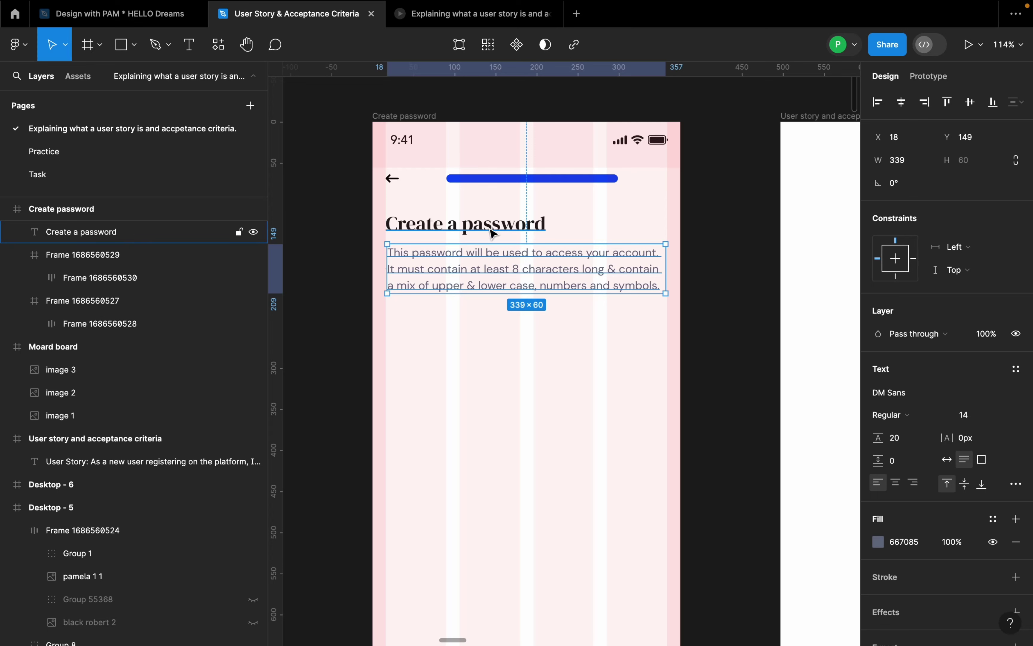
- Combine the heading and the description in a vertical auto layout with a gap of 16 between them
{"action": "scroll", "coordinate": [491, 230], "scroll_direction": "up", "scroll_amount": 2}
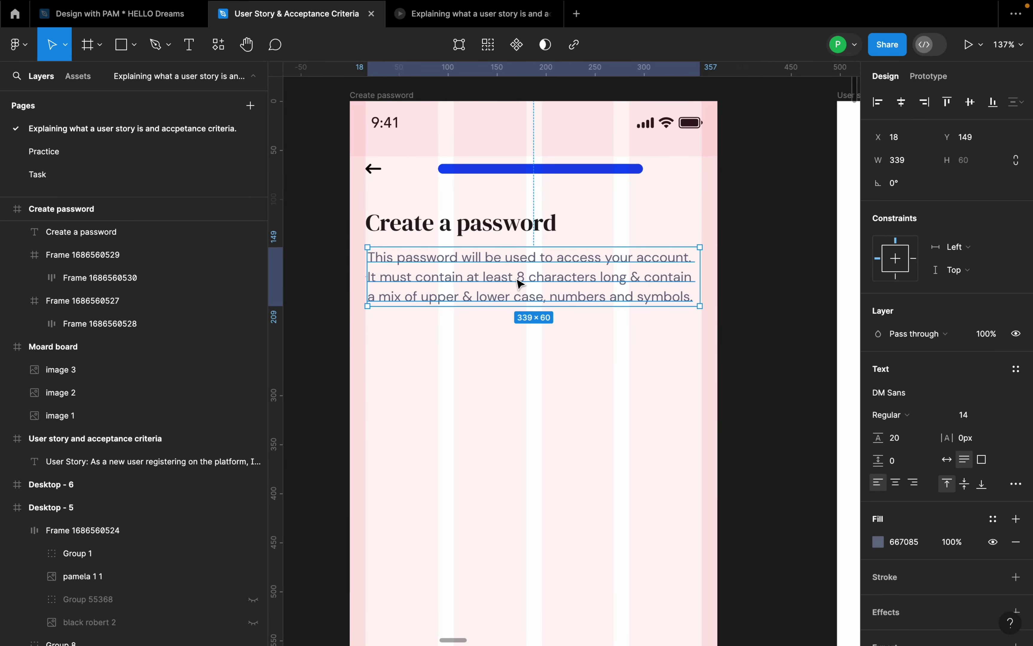
{"action": "left_click", "coordinate": [485, 216], "text": "shift"}
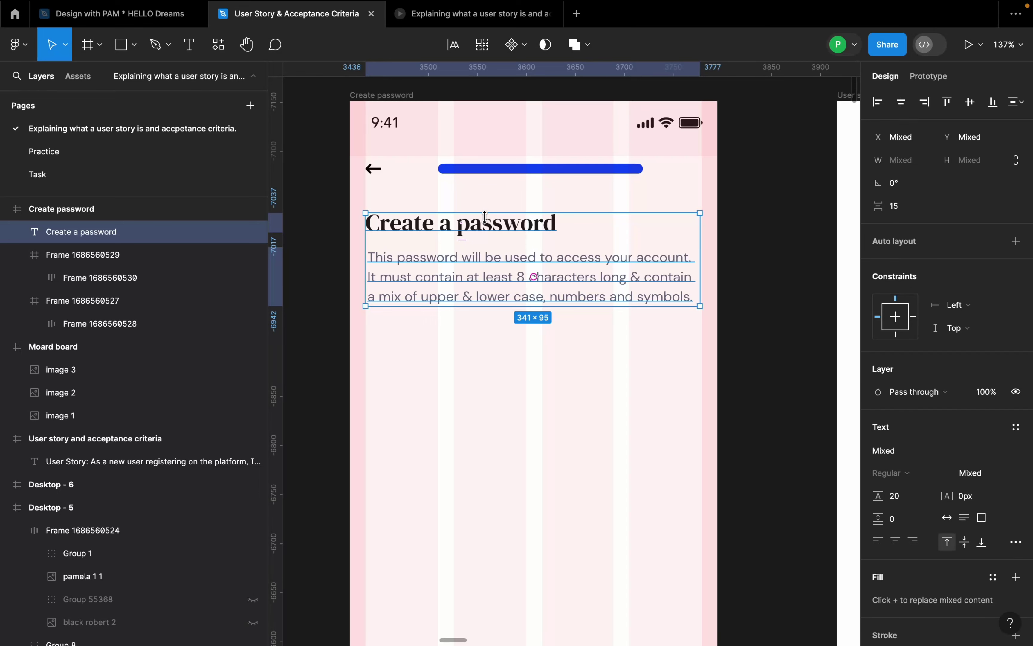
{"action": "key", "text": "shift+a"}
{"action": "scroll", "coordinate": [635, 271], "scroll_direction": "up", "scroll_amount": 1}
{"action": "left_click", "coordinate": [901, 335]}
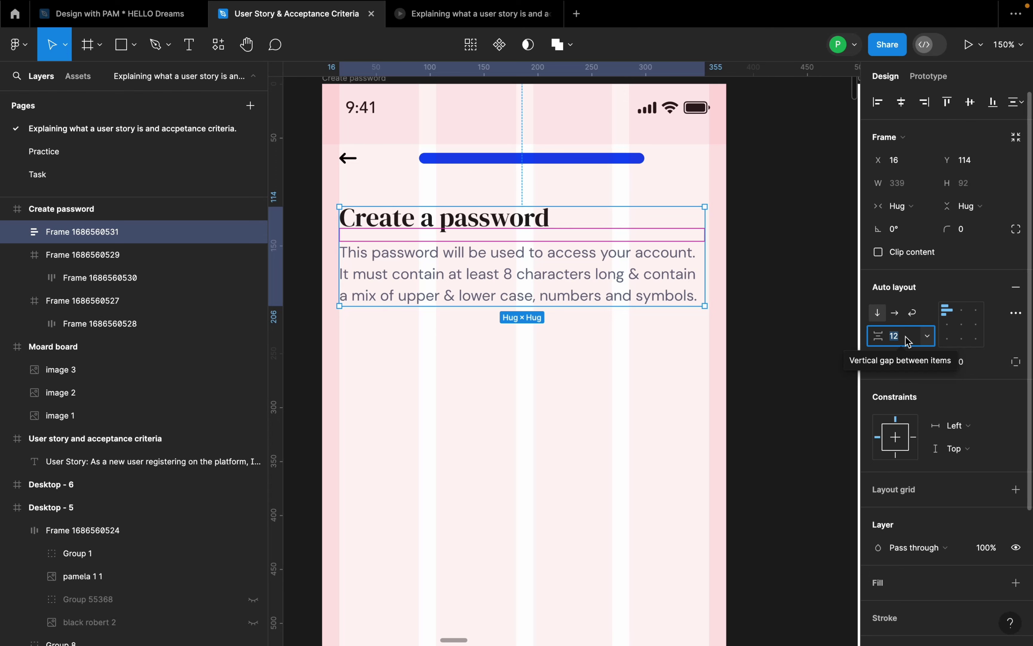
{"action": "type", "text": "16"}
{"action": "key", "text": "Return"}
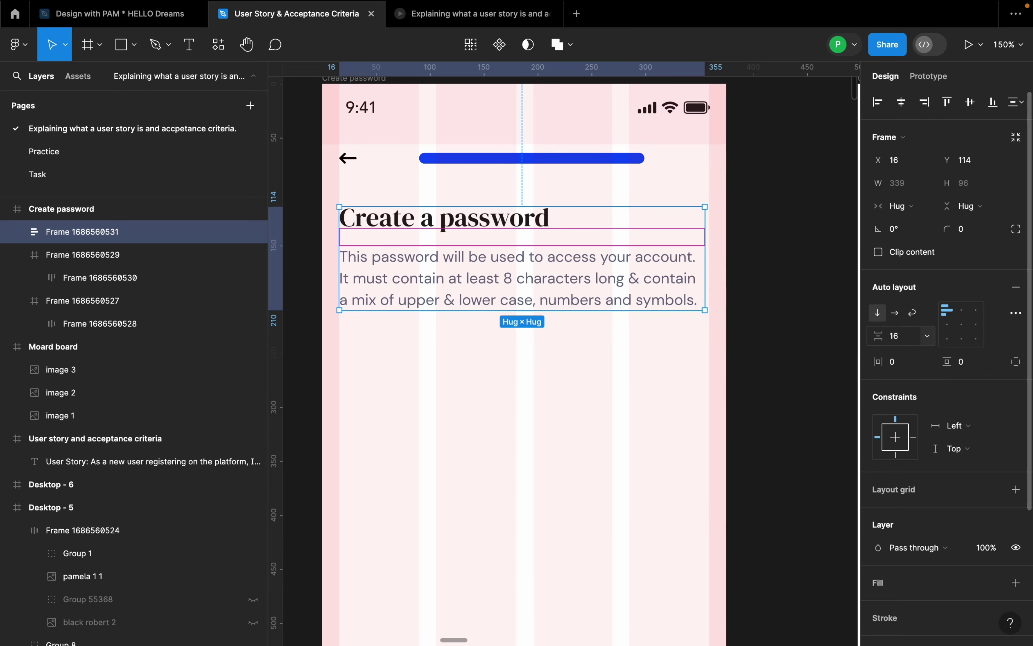
{"action": "left_click", "coordinate": [750, 332]}
- Review the user story and its acceptance criteria alongside the heading and description on the Create password screen
{"action": "scroll", "coordinate": [577, 262], "scroll_direction": "down", "scroll_amount": 3}
{"action": "left_click", "coordinate": [577, 262]}
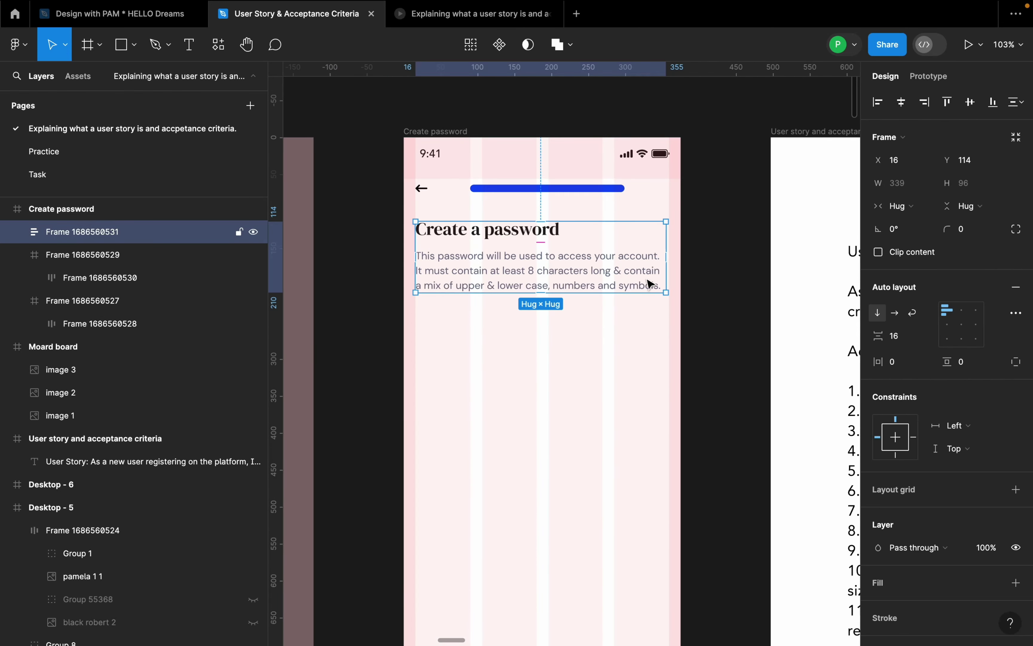
{"action": "scroll", "coordinate": [439, 325], "scroll_direction": "down", "scroll_amount": 5}
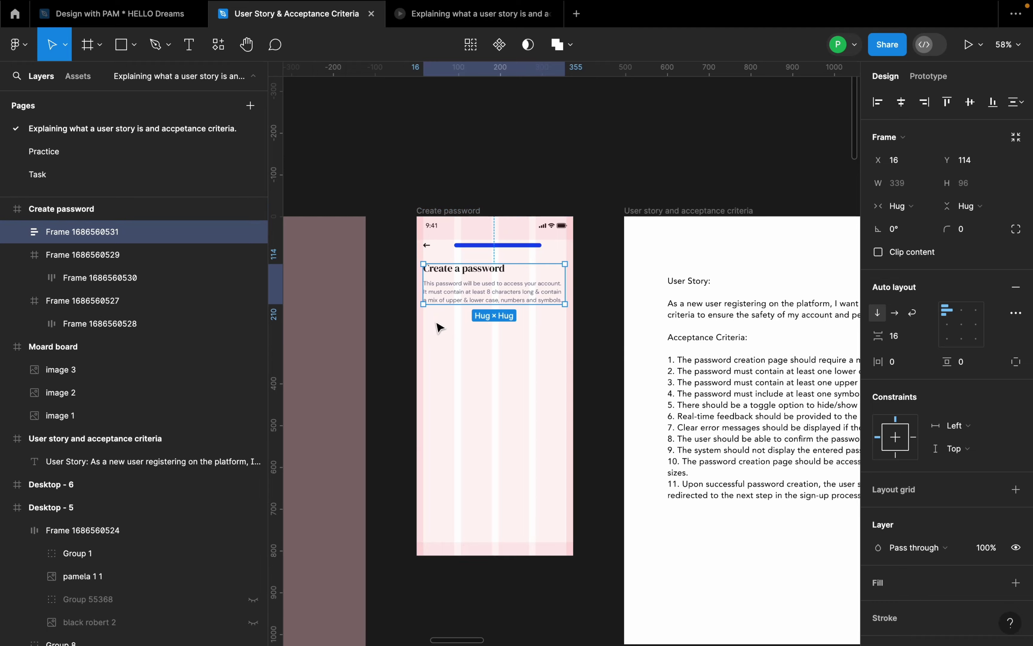
{"action": "scroll", "coordinate": [570, 351], "scroll_direction": "right", "scroll_amount": 3}
{"action": "scroll", "coordinate": [643, 384], "scroll_direction": "right", "scroll_amount": 1}
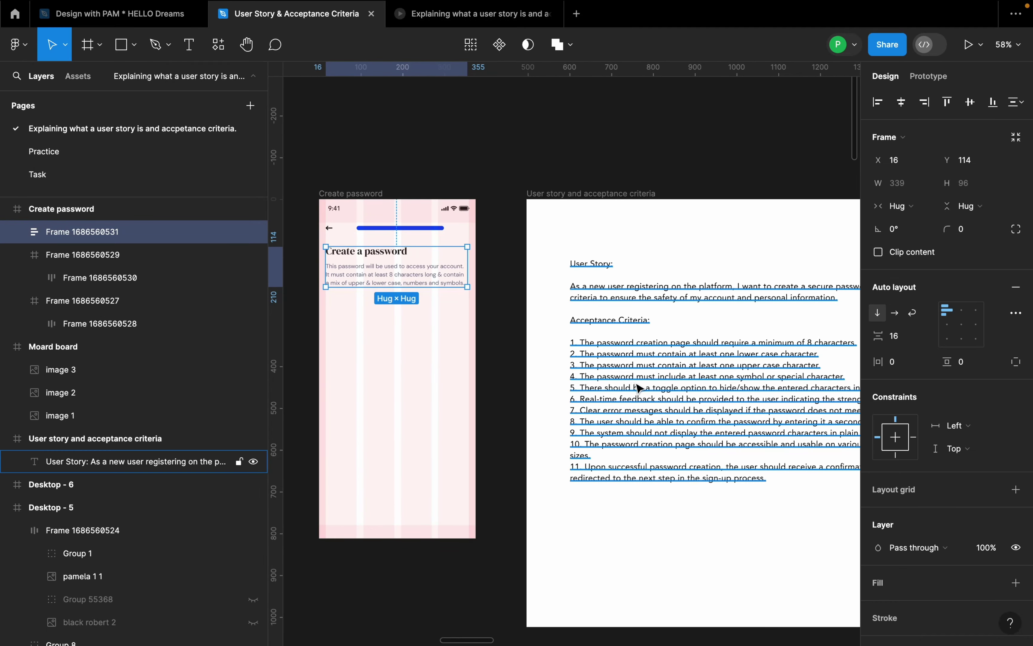
{"action": "scroll", "coordinate": [653, 440], "scroll_direction": "right", "scroll_amount": 3}
{"action": "scroll", "coordinate": [653, 440], "scroll_direction": "down", "scroll_amount": 2}
{"action": "scroll", "coordinate": [798, 495], "scroll_direction": "up", "scroll_amount": 1}
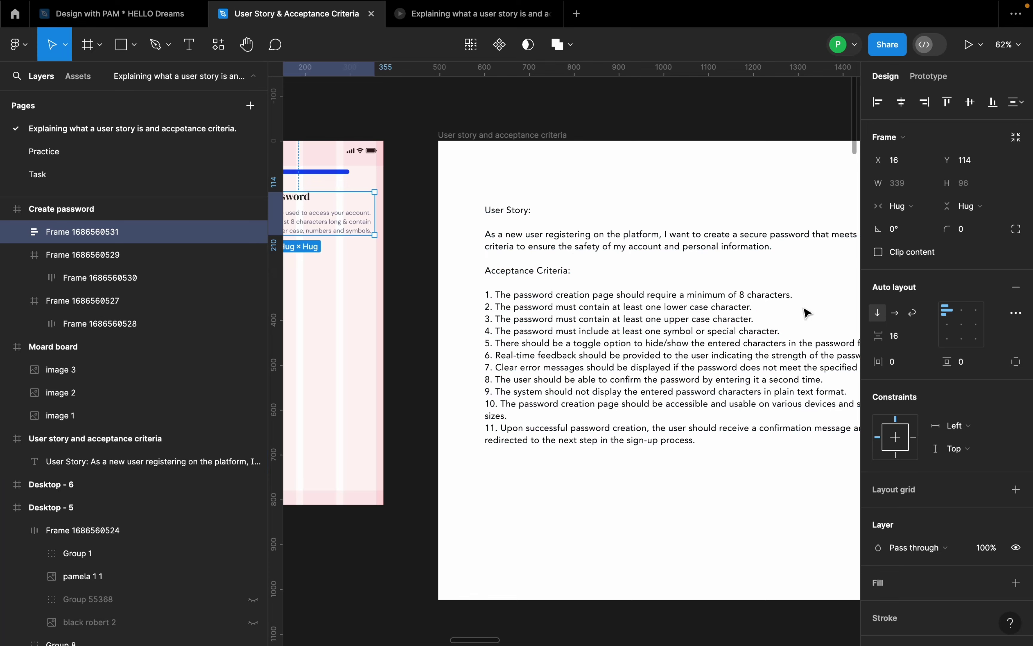
{"action": "scroll", "coordinate": [760, 320], "scroll_direction": "down", "scroll_amount": 2}
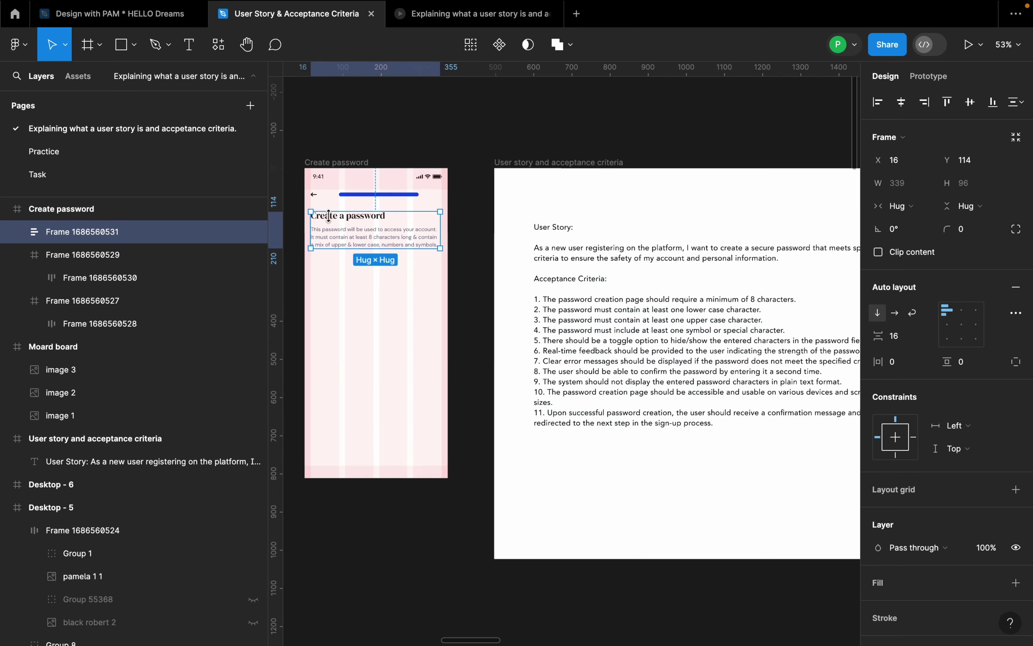
{"action": "scroll", "coordinate": [328, 216], "scroll_direction": "up", "scroll_amount": 5}
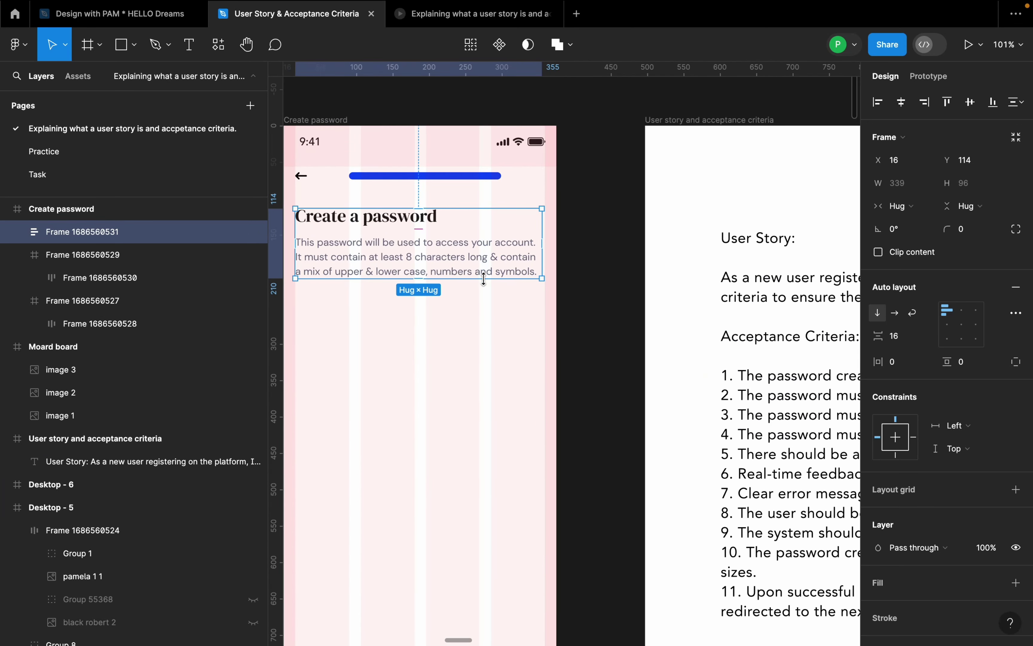
{"action": "scroll", "coordinate": [484, 278], "scroll_direction": "down", "scroll_amount": 6}
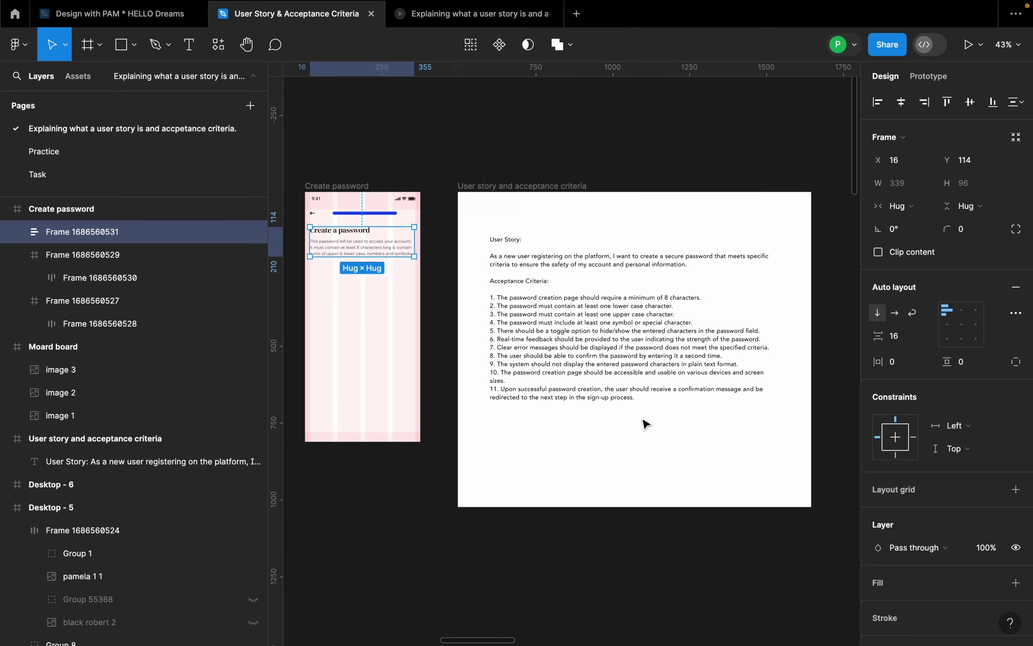
{"action": "scroll", "coordinate": [646, 424], "scroll_direction": "up", "scroll_amount": 5}
{"action": "scroll", "coordinate": [683, 432], "scroll_direction": "up", "scroll_amount": 2}
{"action": "scroll", "coordinate": [683, 432], "scroll_direction": "left", "scroll_amount": 2}
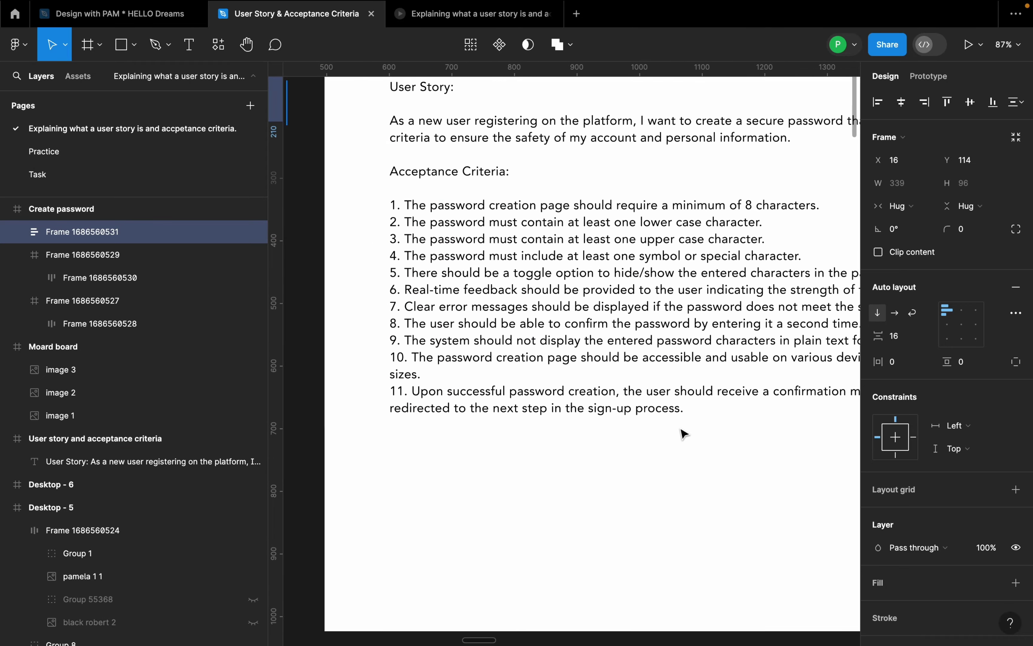
{"action": "scroll", "coordinate": [681, 432], "scroll_direction": "right", "scroll_amount": 2}
{"action": "scroll", "coordinate": [681, 432], "scroll_direction": "up", "scroll_amount": 2}
{"action": "scroll", "coordinate": [502, 345], "scroll_direction": "right", "scroll_amount": 3}
{"action": "scroll", "coordinate": [502, 345], "scroll_direction": "up", "scroll_amount": 1}
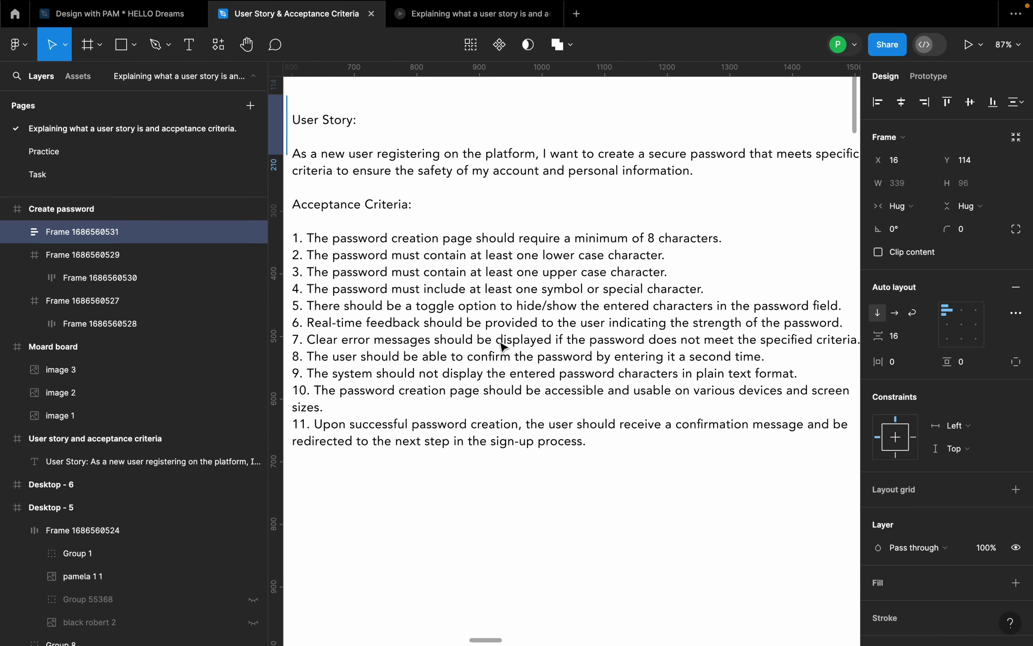
{"action": "scroll", "coordinate": [504, 345], "scroll_direction": "right", "scroll_amount": 4}
{"action": "scroll", "coordinate": [504, 345], "scroll_direction": "down", "scroll_amount": 1}
{"action": "scroll", "coordinate": [717, 339], "scroll_direction": "left", "scroll_amount": 3}
{"action": "scroll", "coordinate": [717, 338], "scroll_direction": "up", "scroll_amount": 2}
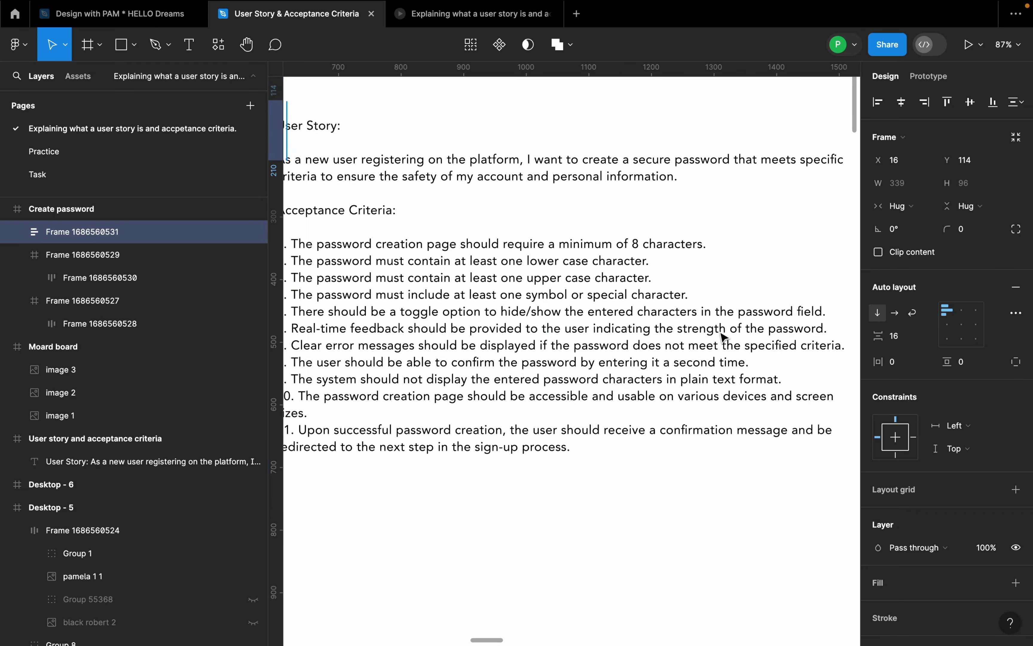
{"action": "scroll", "coordinate": [721, 337], "scroll_direction": "left", "scroll_amount": 5}
{"action": "scroll", "coordinate": [721, 337], "scroll_direction": "up", "scroll_amount": 1}
{"action": "scroll", "coordinate": [718, 339], "scroll_direction": "down", "scroll_amount": 4}
{"action": "scroll", "coordinate": [718, 340], "scroll_direction": "left", "scroll_amount": 3}
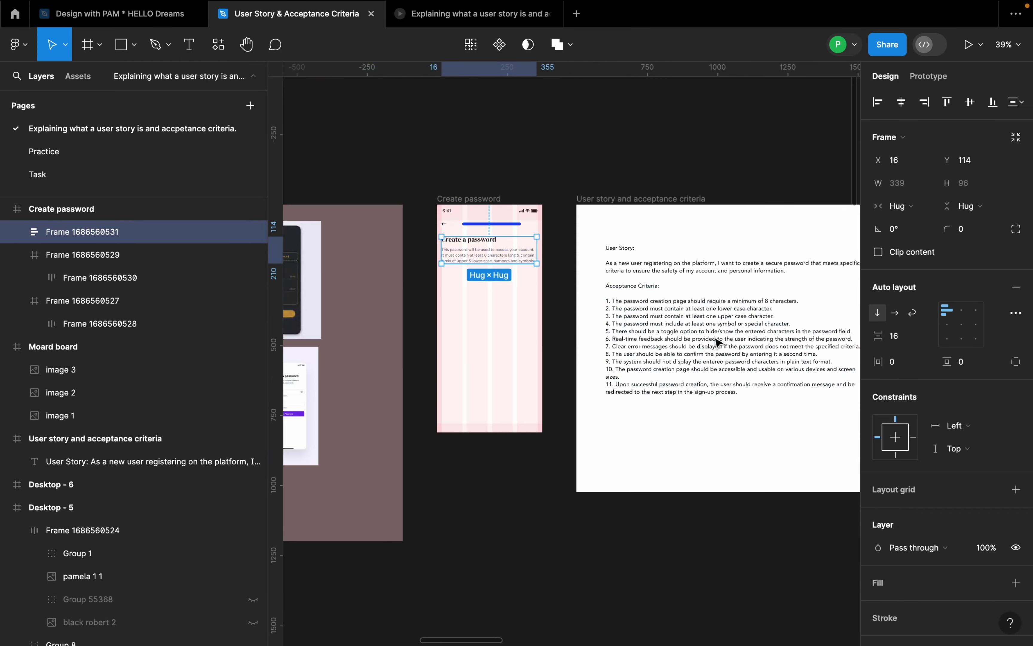
- Draw a 343 px wide frame below the description, spanning the grid columns, and set its height to 44
{"action": "scroll", "coordinate": [468, 293], "scroll_direction": "up", "scroll_amount": 6}
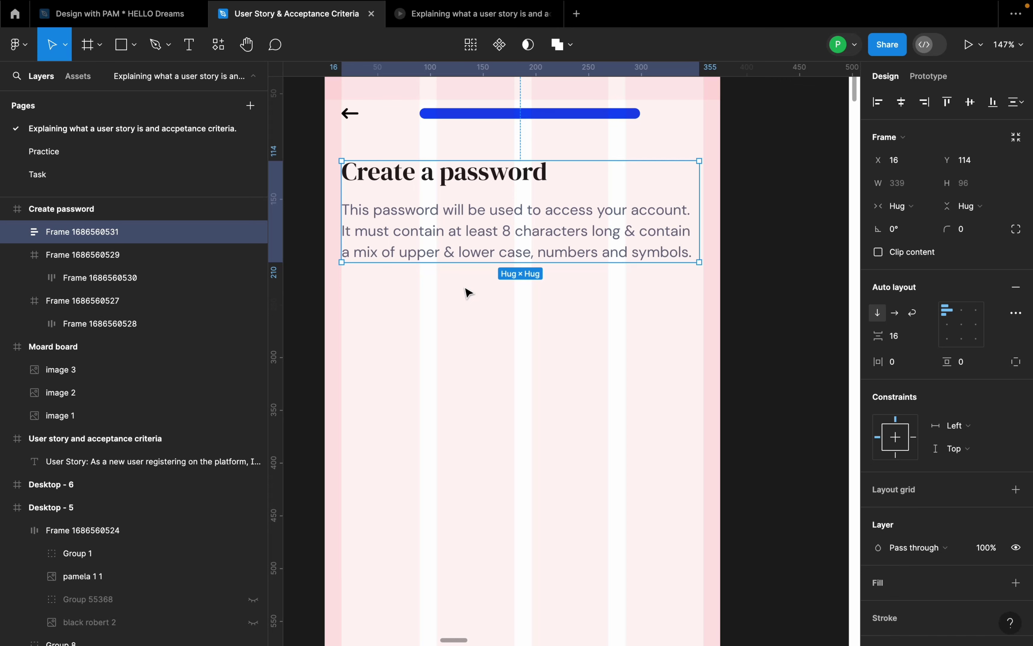
{"action": "scroll", "coordinate": [468, 294], "scroll_direction": "up", "scroll_amount": 2}
{"action": "scroll", "coordinate": [386, 329], "scroll_direction": "up", "scroll_amount": 2}
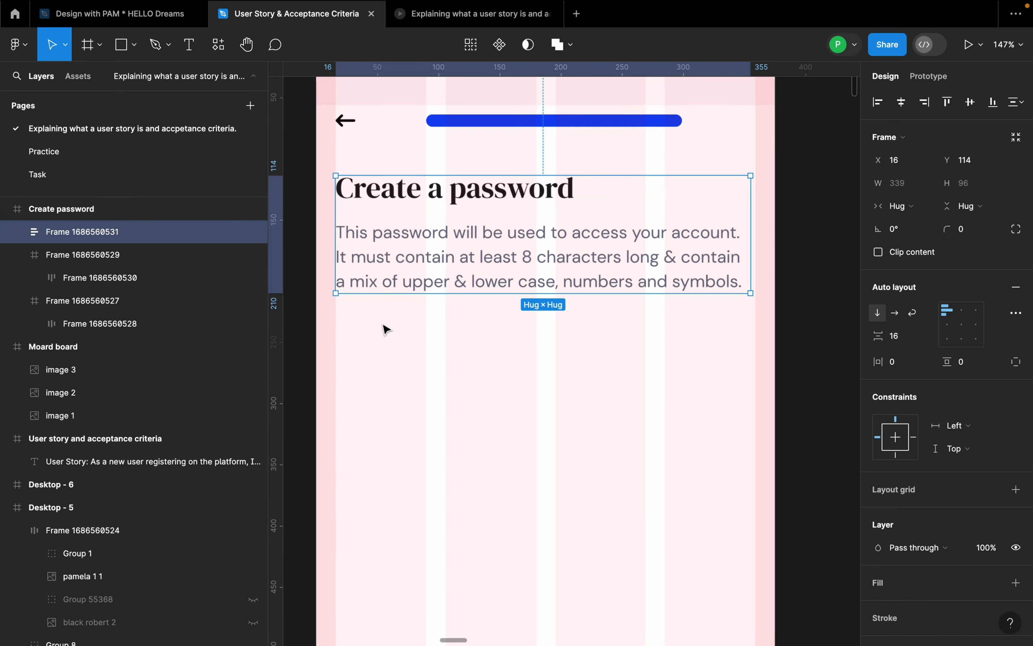
{"action": "key", "text": "f"}
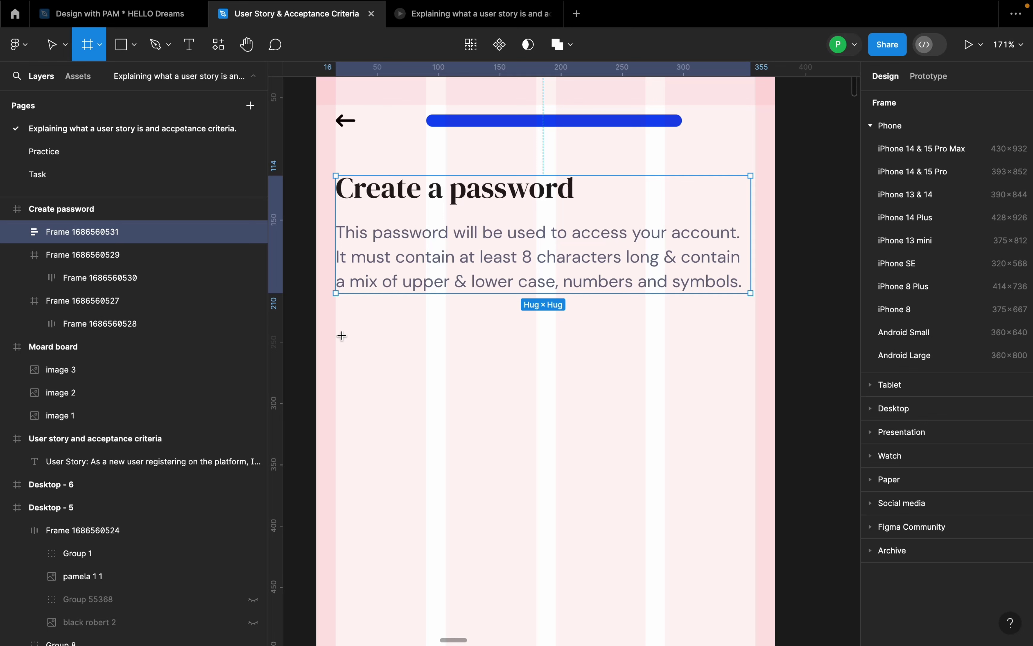
{"action": "left_click_drag", "start_coordinate": [336, 330], "coordinate": [755, 388]}
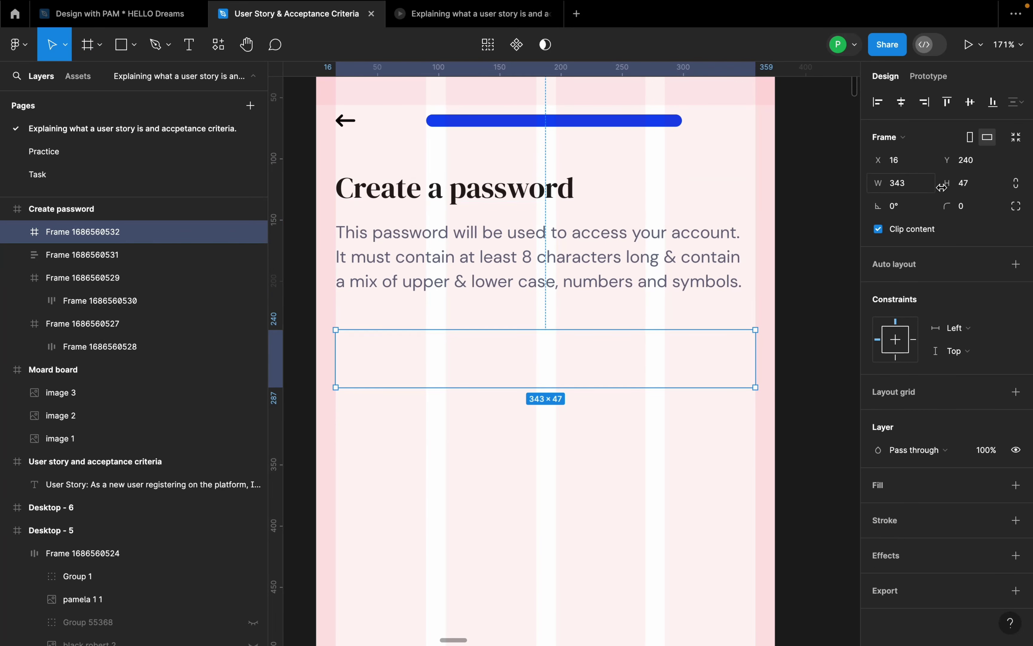
{"action": "left_click", "coordinate": [968, 190]}
{"action": "type", "text": "44"}
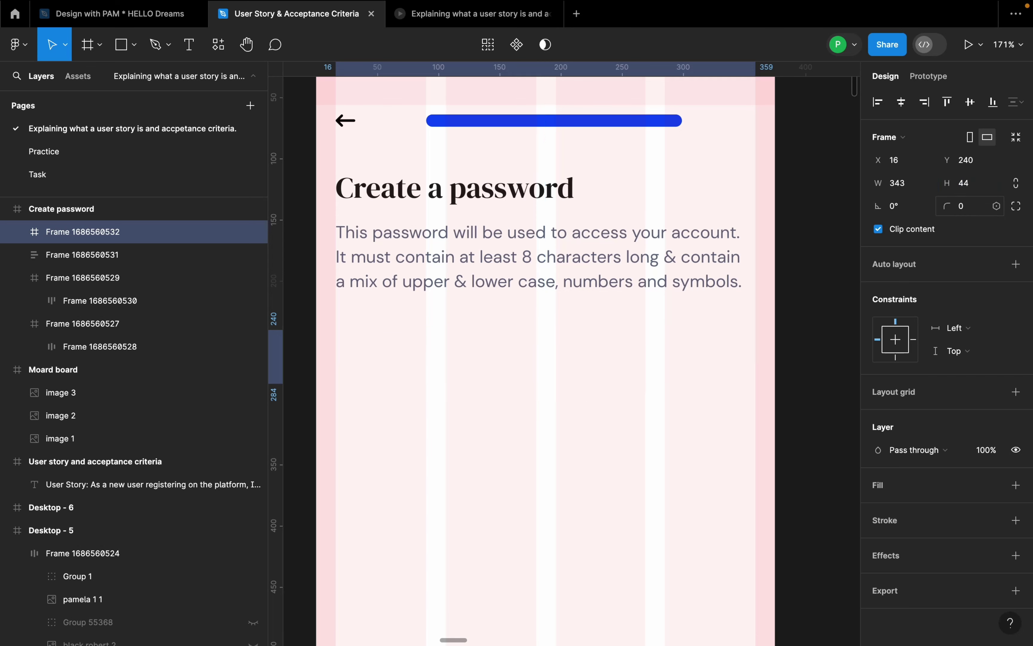
{"action": "key", "text": "Return"}
{"action": "scroll", "coordinate": [302, 363], "scroll_direction": "up", "scroll_amount": 5}
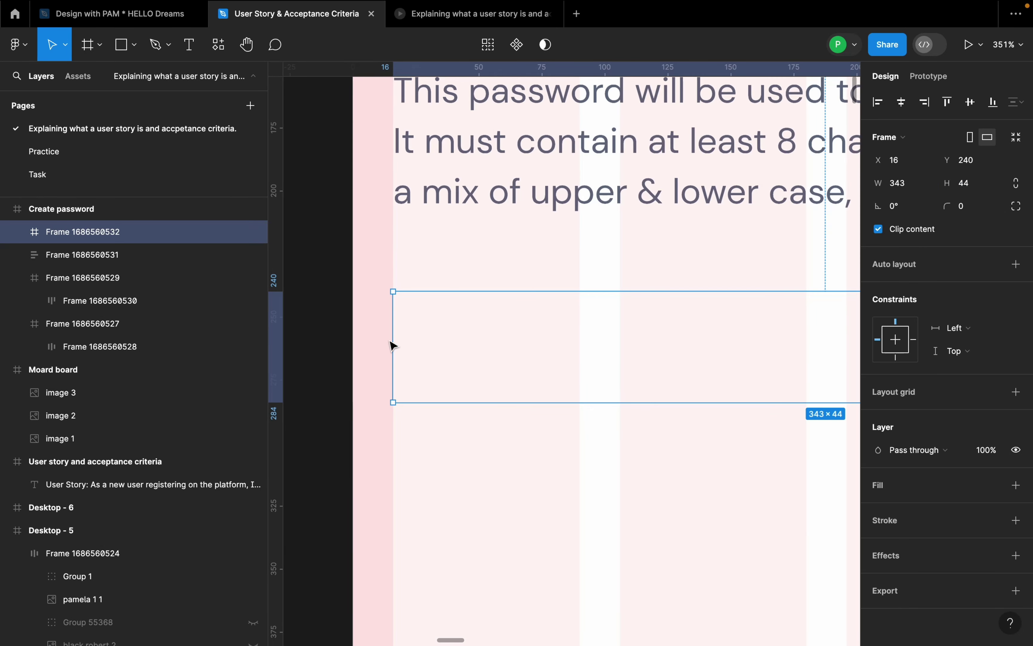
{"action": "scroll", "coordinate": [392, 342], "scroll_direction": "down", "scroll_amount": 5}
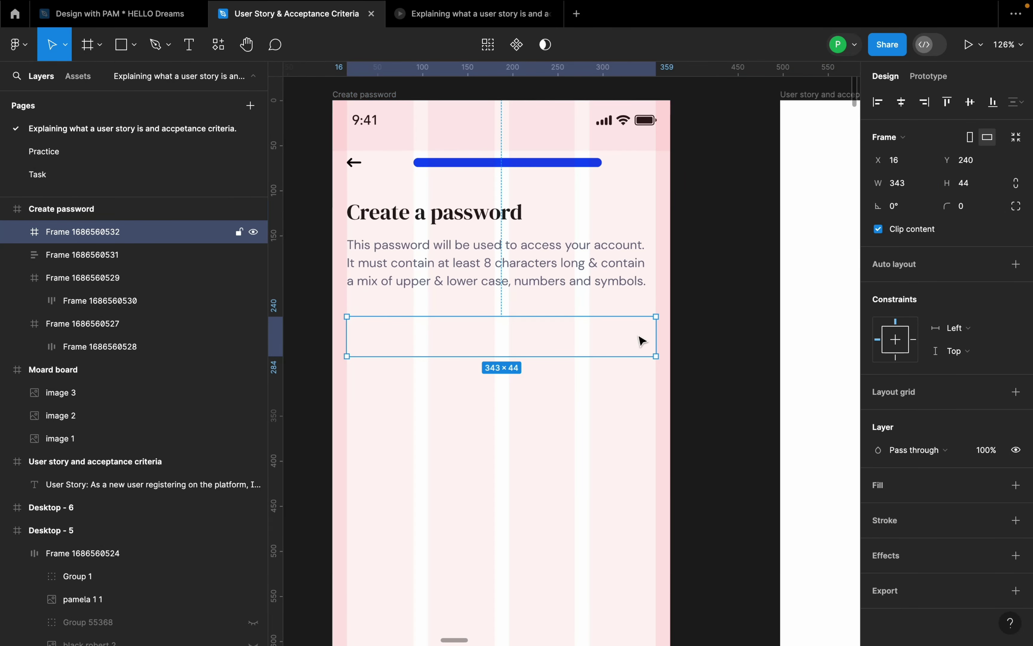
- Give the empty frame below the description a blue 0C4BF6 fill at 12% opacity
{"action": "scroll", "coordinate": [655, 337], "scroll_direction": "up", "scroll_amount": 3}
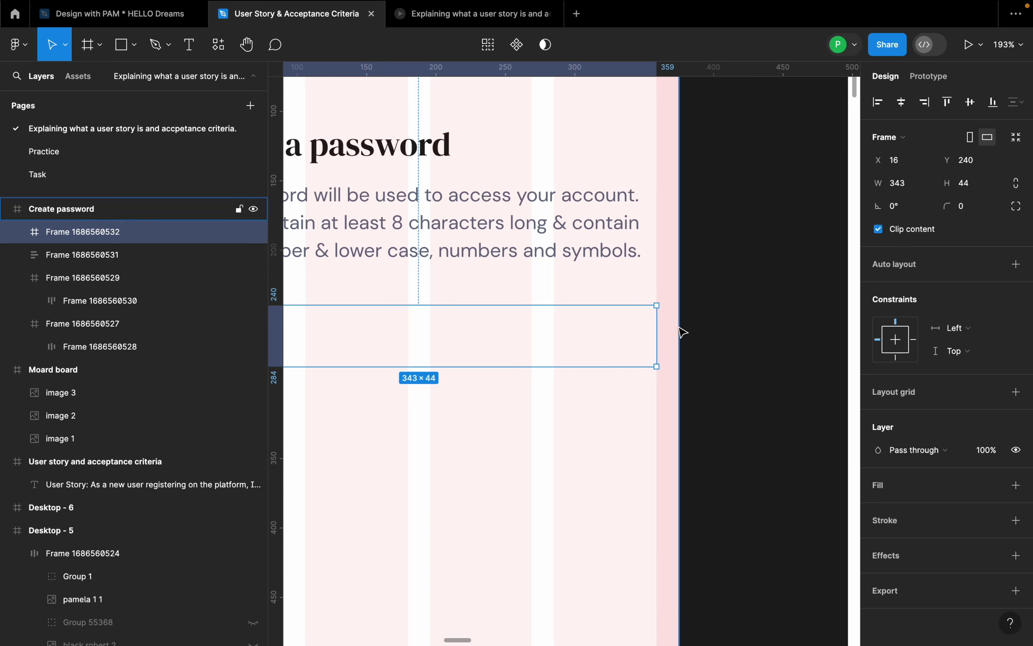
{"action": "scroll", "coordinate": [681, 332], "scroll_direction": "down", "scroll_amount": 3}
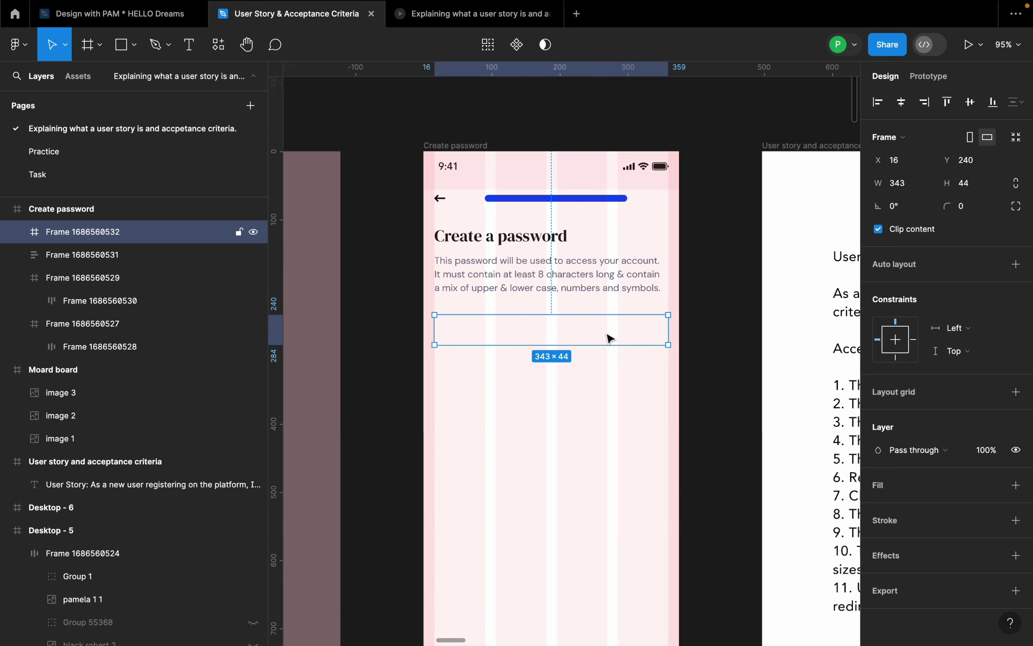
{"action": "left_click", "coordinate": [1017, 486]}
{"action": "left_click", "coordinate": [878, 509]}
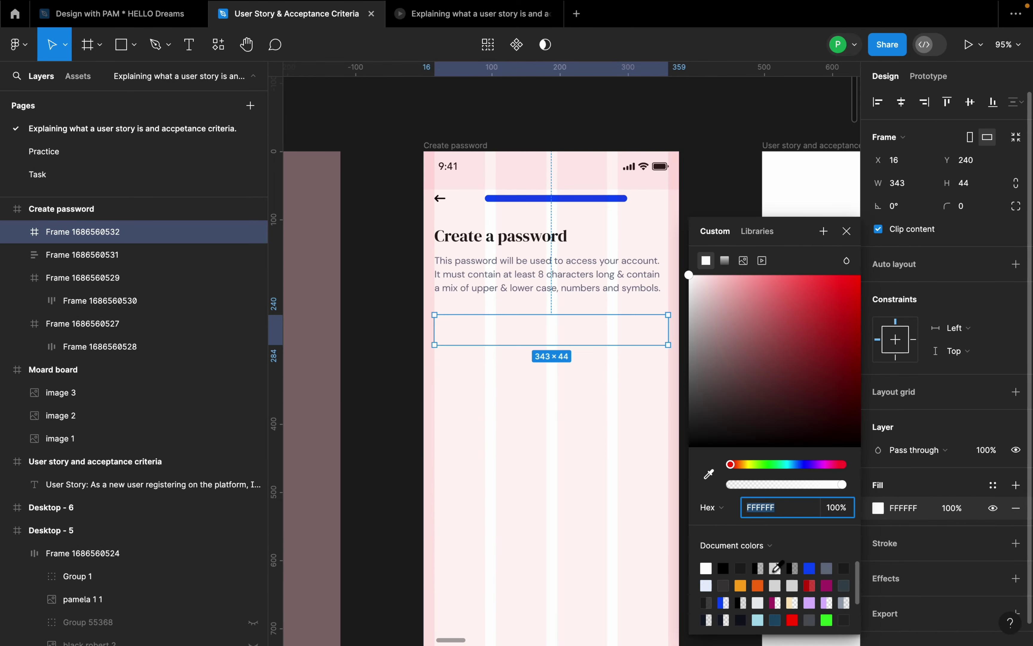
{"action": "left_click", "coordinate": [811, 568]}
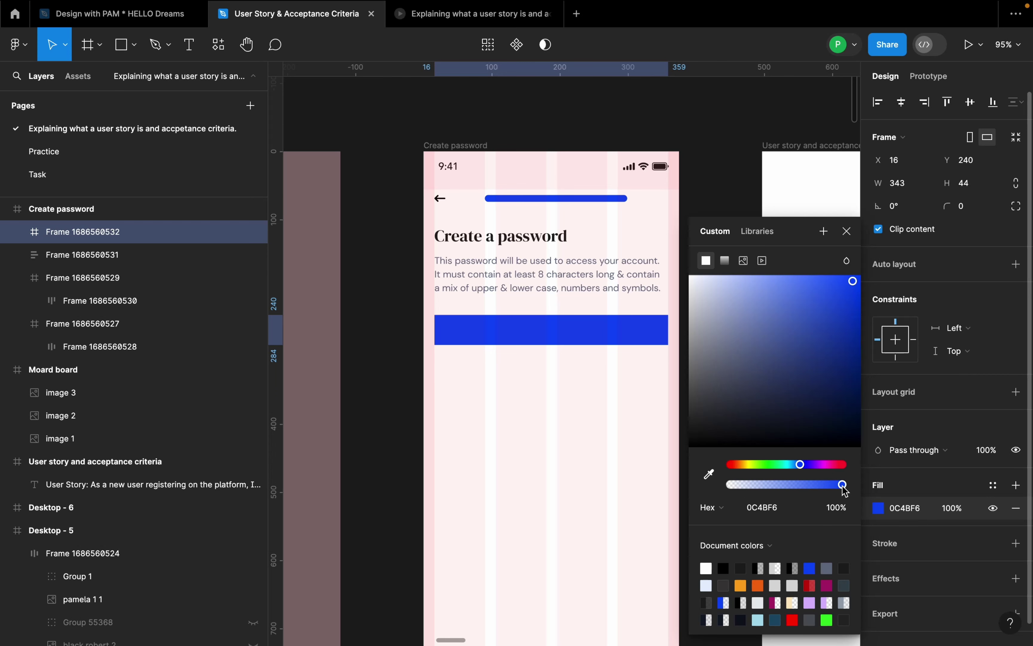
{"action": "left_click_drag", "start_coordinate": [844, 488], "coordinate": [745, 488]}
{"action": "key", "text": "Escape"}
{"action": "scroll", "coordinate": [705, 284], "scroll_direction": "up", "scroll_amount": 5}
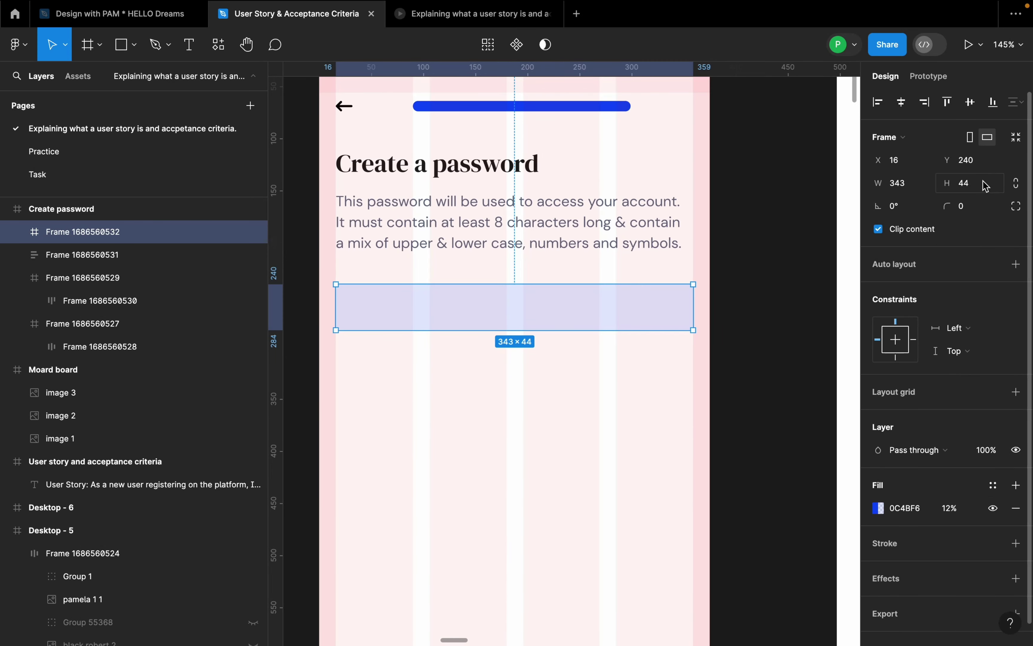
- Set the blue input frame's height to 54 and corner radius to 4, and move it down to Y 249
{"action": "left_click", "coordinate": [966, 191]}
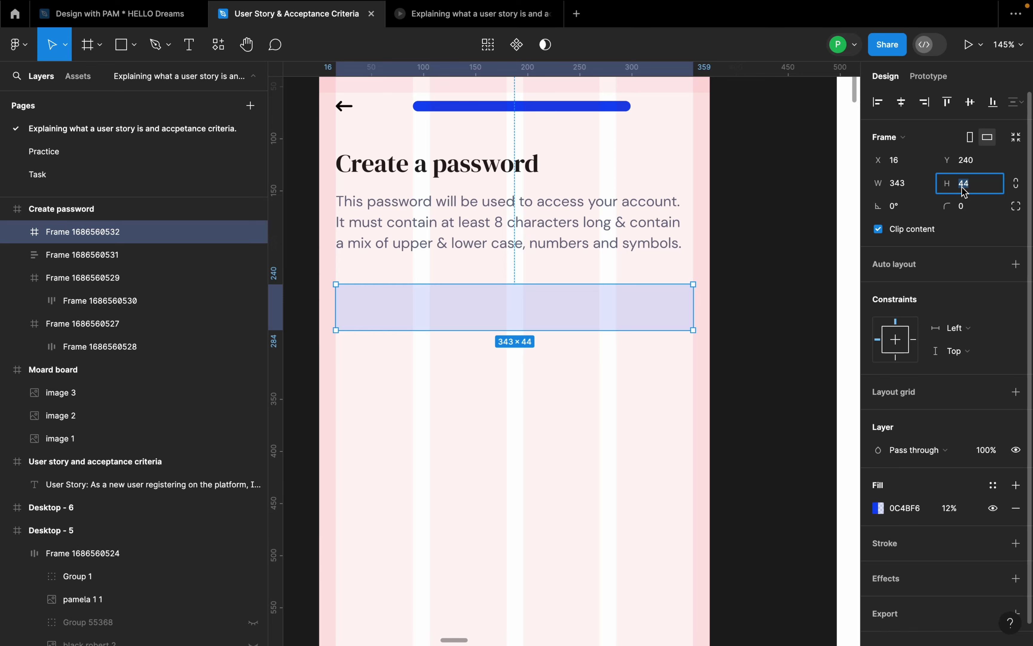
{"action": "key", "text": "Return"}
{"action": "scroll", "coordinate": [482, 316], "scroll_direction": "down", "scroll_amount": 1}
{"action": "left_click_drag", "start_coordinate": [482, 316], "coordinate": [489, 333]}
{"action": "left_click", "coordinate": [972, 210]}
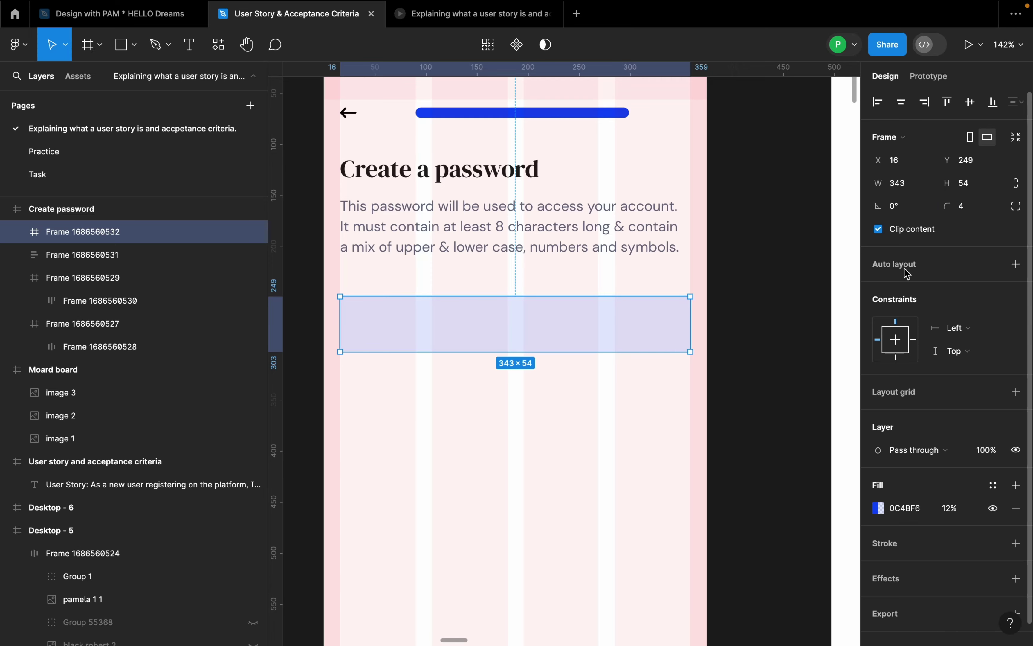
{"action": "scroll", "coordinate": [358, 351], "scroll_direction": "up", "scroll_amount": 2}
{"action": "left_click", "coordinate": [357, 351]}
- Examine the password fields of the Create new password screen in the mood board's reference images
{"action": "scroll", "coordinate": [466, 332], "scroll_direction": "down", "scroll_amount": 3}
{"action": "scroll", "coordinate": [478, 326], "scroll_direction": "down", "scroll_amount": 5}
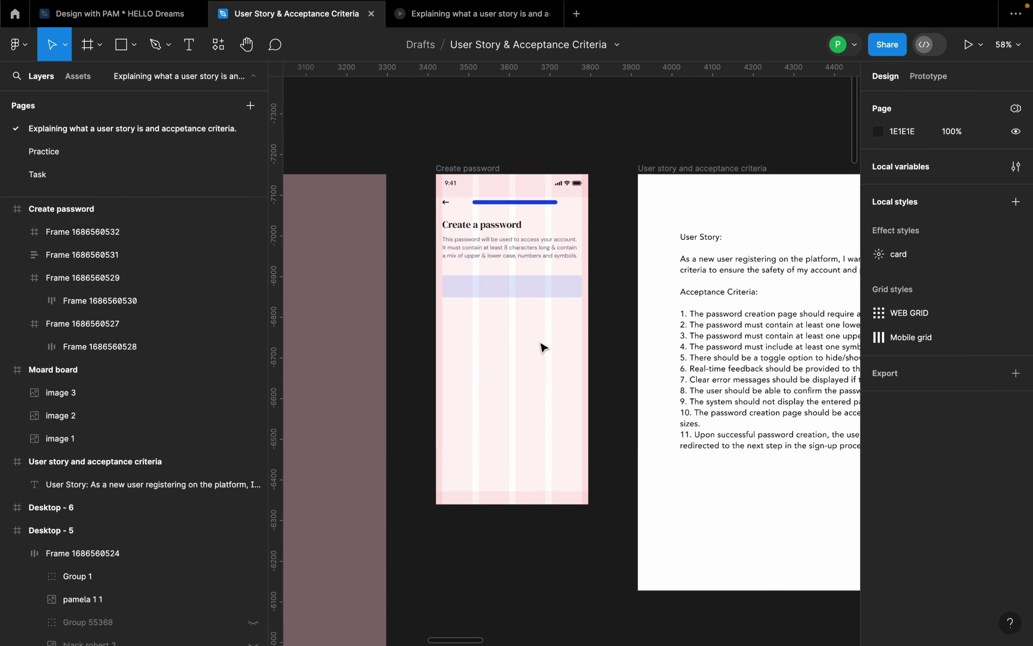
{"action": "scroll", "coordinate": [542, 347], "scroll_direction": "down", "scroll_amount": 5}
{"action": "scroll", "coordinate": [513, 342], "scroll_direction": "up", "scroll_amount": 8}
{"action": "scroll", "coordinate": [619, 406], "scroll_direction": "down", "scroll_amount": 2}
{"action": "scroll", "coordinate": [650, 445], "scroll_direction": "up", "scroll_amount": 2}
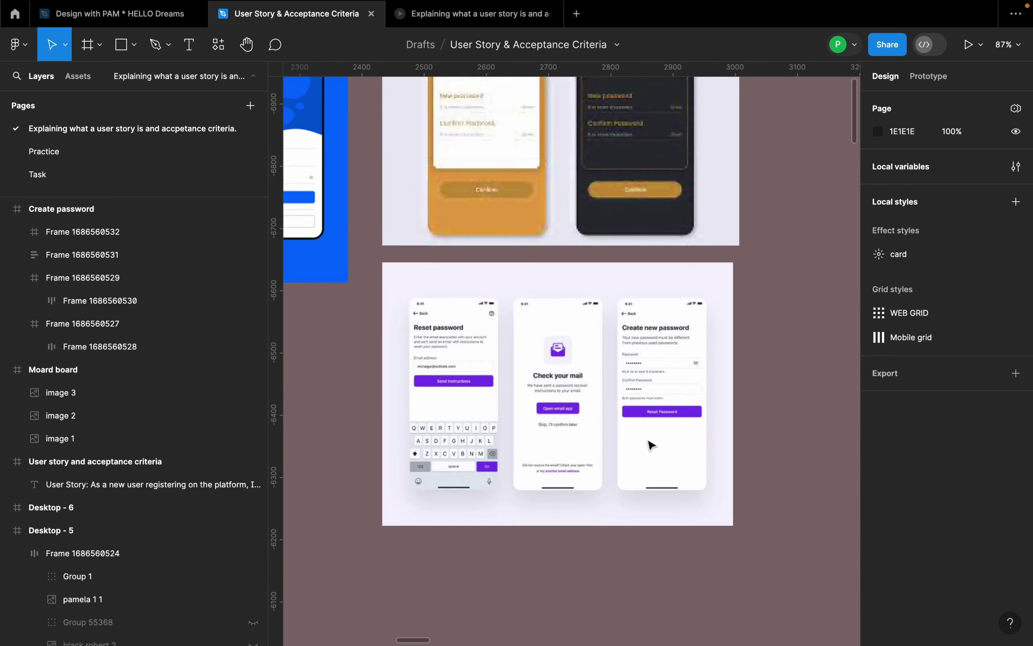
{"action": "scroll", "coordinate": [667, 381], "scroll_direction": "down", "scroll_amount": 2}
{"action": "scroll", "coordinate": [667, 381], "scroll_direction": "up", "scroll_amount": 5}
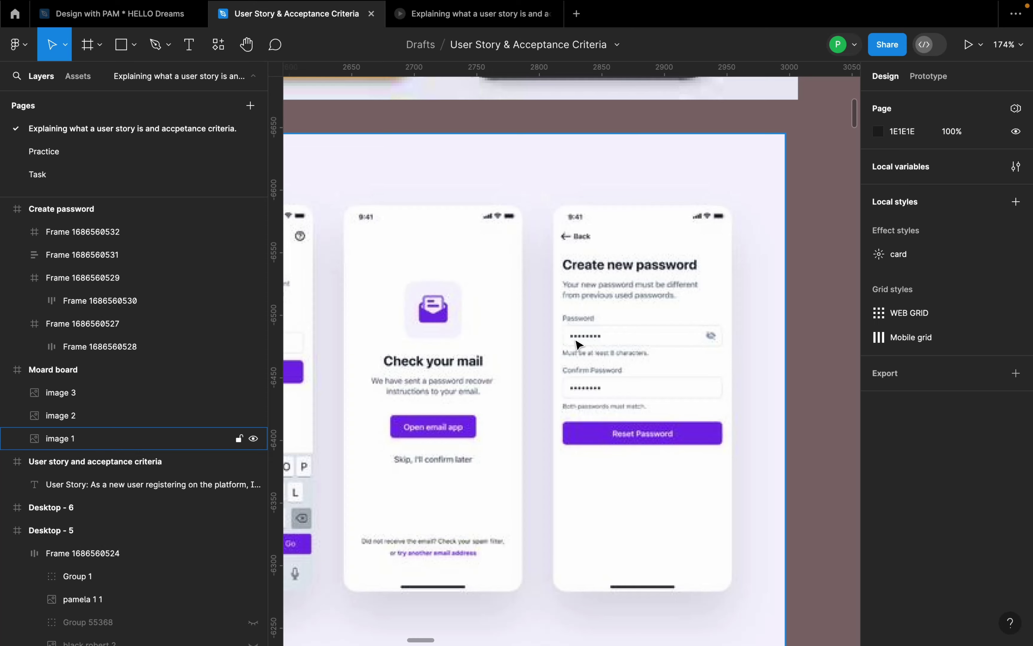
{"action": "scroll", "coordinate": [576, 342], "scroll_direction": "down", "scroll_amount": 6}
{"action": "scroll", "coordinate": [629, 305], "scroll_direction": "up", "scroll_amount": 6}
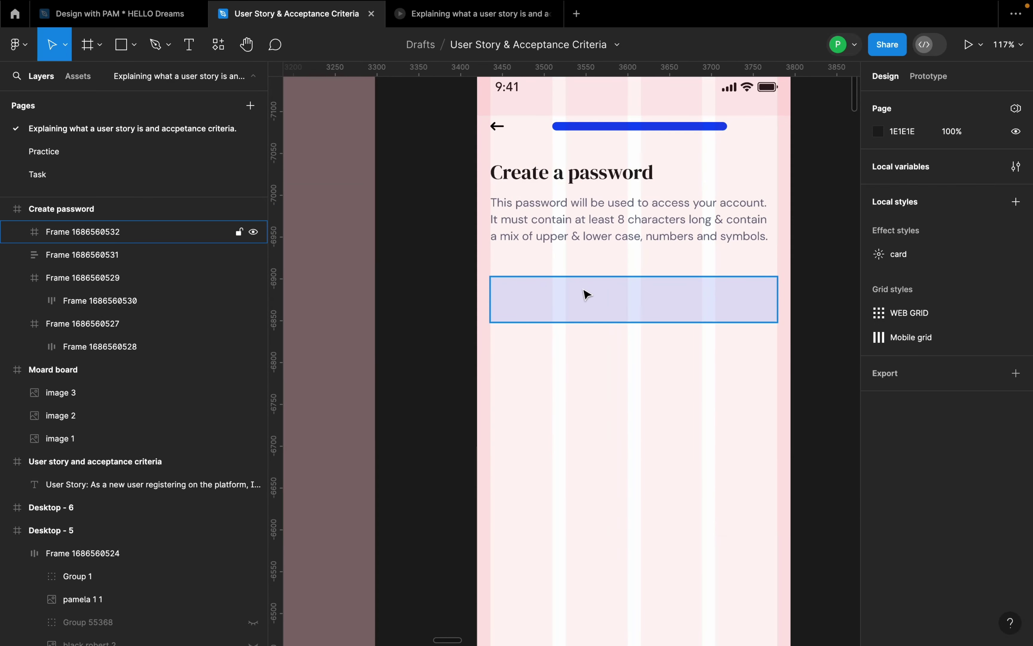
- Add a "Password" text label above the input frame at X 16, Y 243, shifting the frame down to make room
{"action": "scroll", "coordinate": [572, 299], "scroll_direction": "up", "scroll_amount": 3}
{"action": "key", "text": "t"}
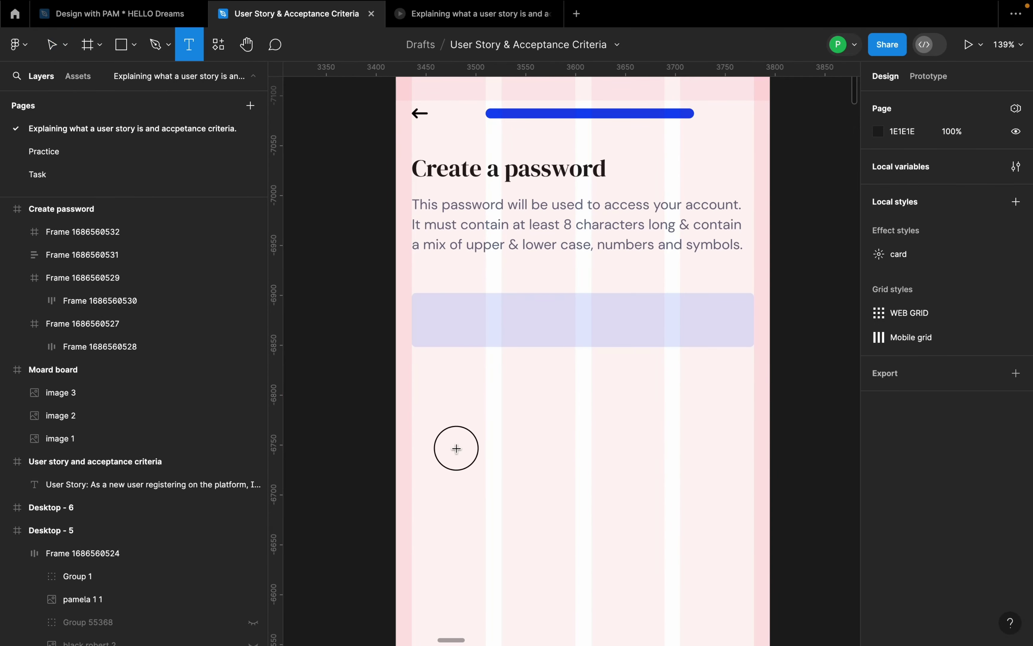
{"action": "left_click", "coordinate": [455, 449]}
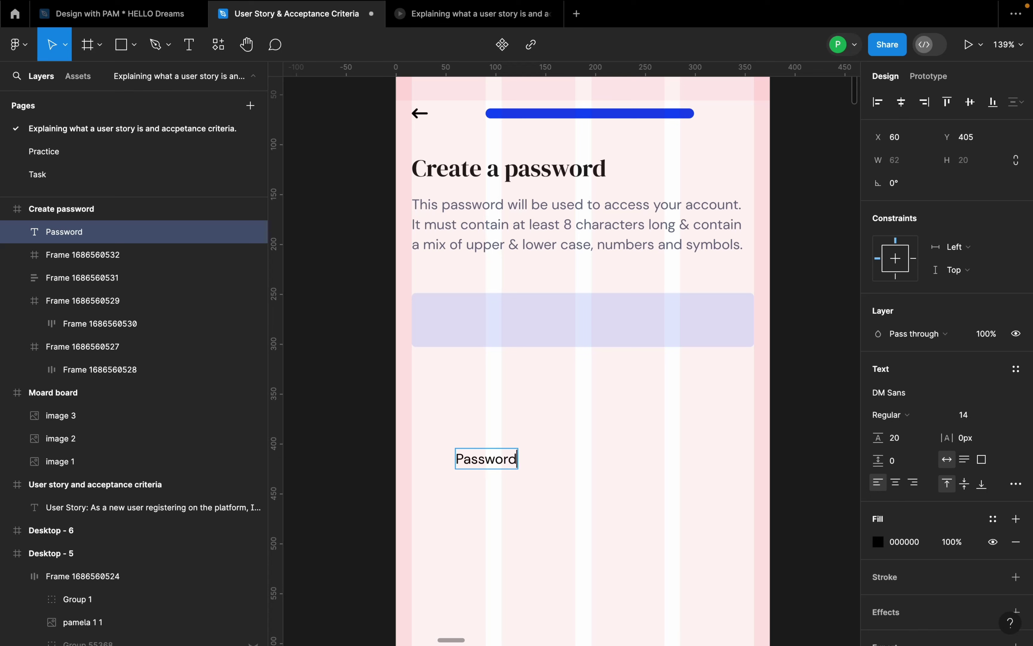
{"action": "key", "text": "Escape"}
{"action": "left_click_drag", "start_coordinate": [493, 455], "coordinate": [449, 280]}
{"action": "left_click", "coordinate": [478, 320], "text": "shift"}
{"action": "left_click_drag", "start_coordinate": [478, 320], "coordinate": [458, 305]}
{"action": "left_click", "coordinate": [459, 313]}
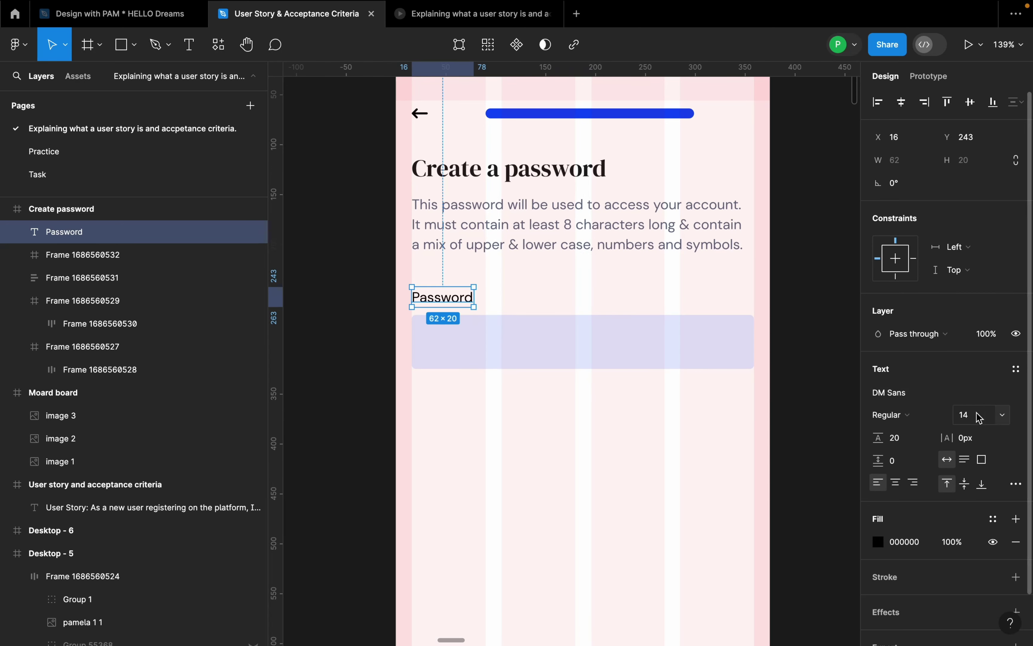
- Style the Password label with font size 16, fill 1E1E1E and Regular weight
{"action": "left_click", "coordinate": [1004, 424]}
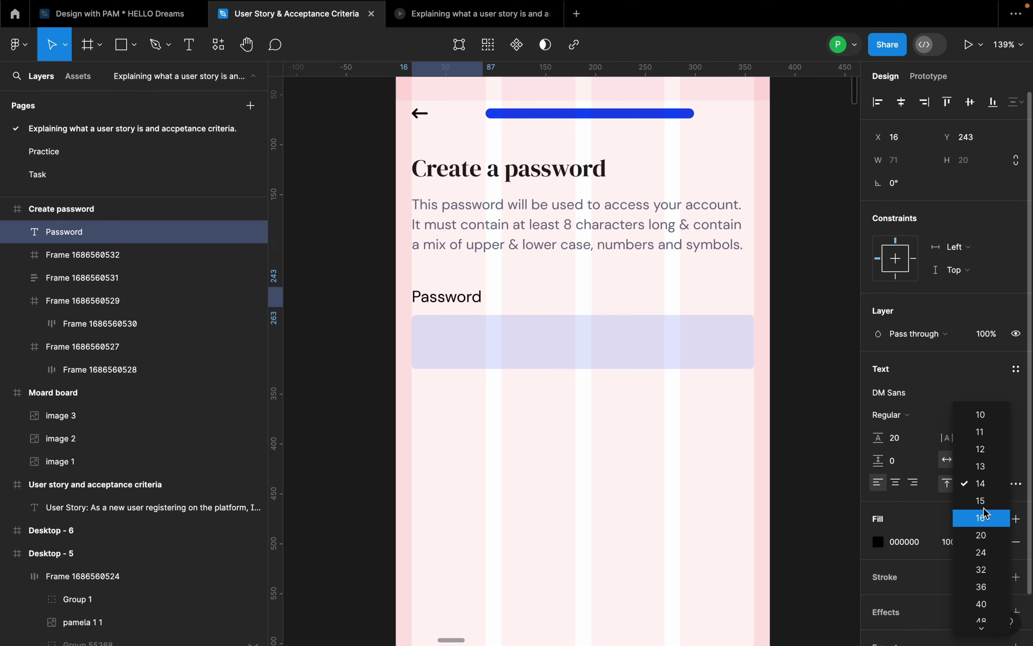
{"action": "left_click", "coordinate": [984, 517]}
{"action": "scroll", "coordinate": [378, 358], "scroll_direction": "down", "scroll_amount": 2}
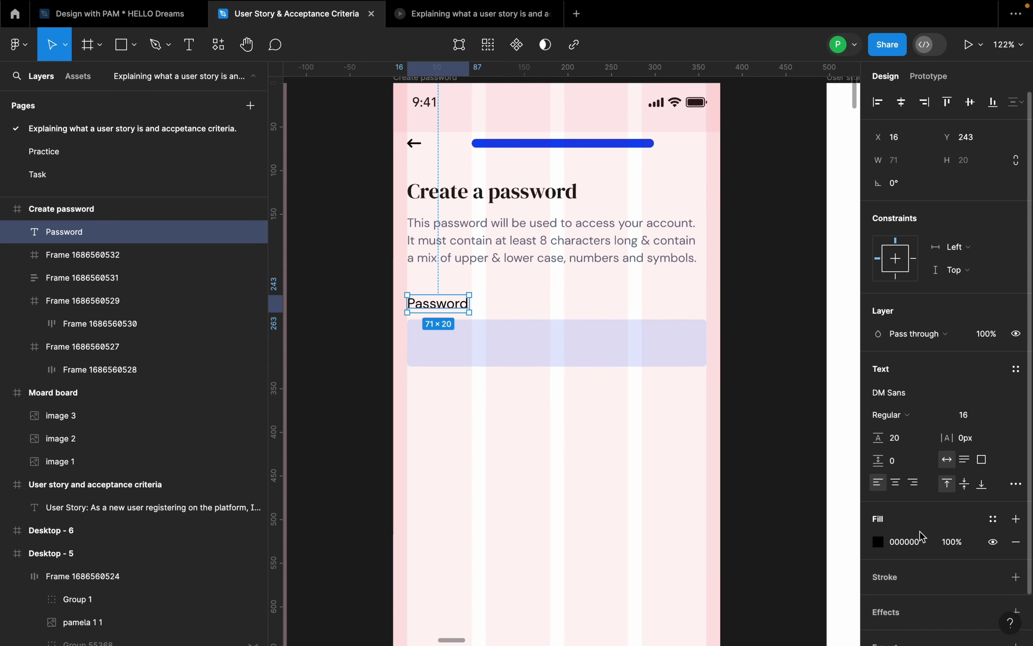
{"action": "left_click", "coordinate": [916, 542]}
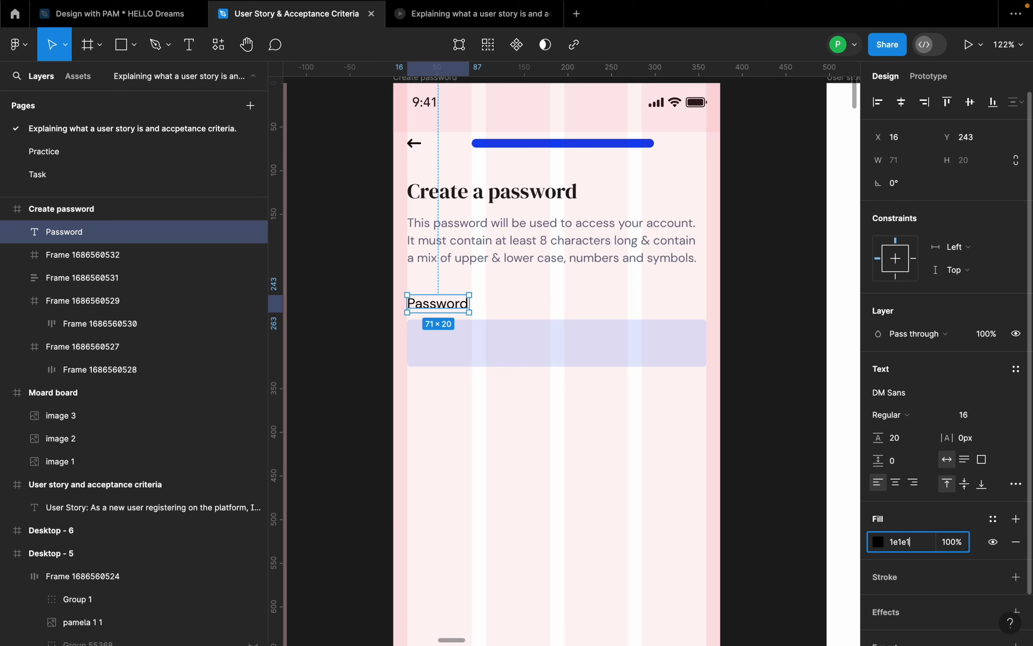
{"action": "key", "text": "Return"}
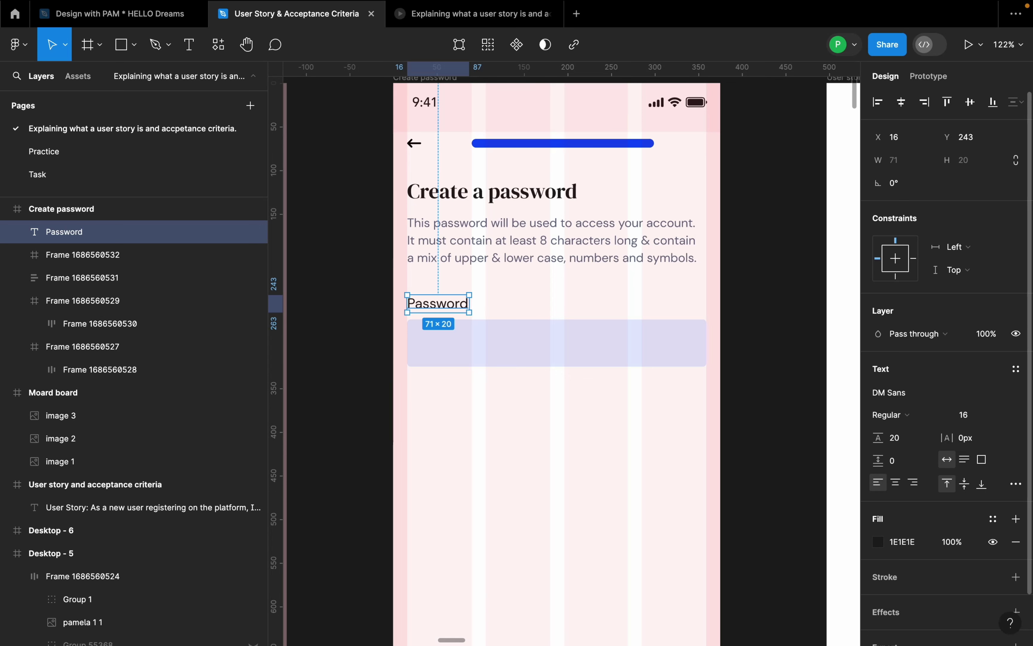
{"action": "left_click", "coordinate": [928, 421]}
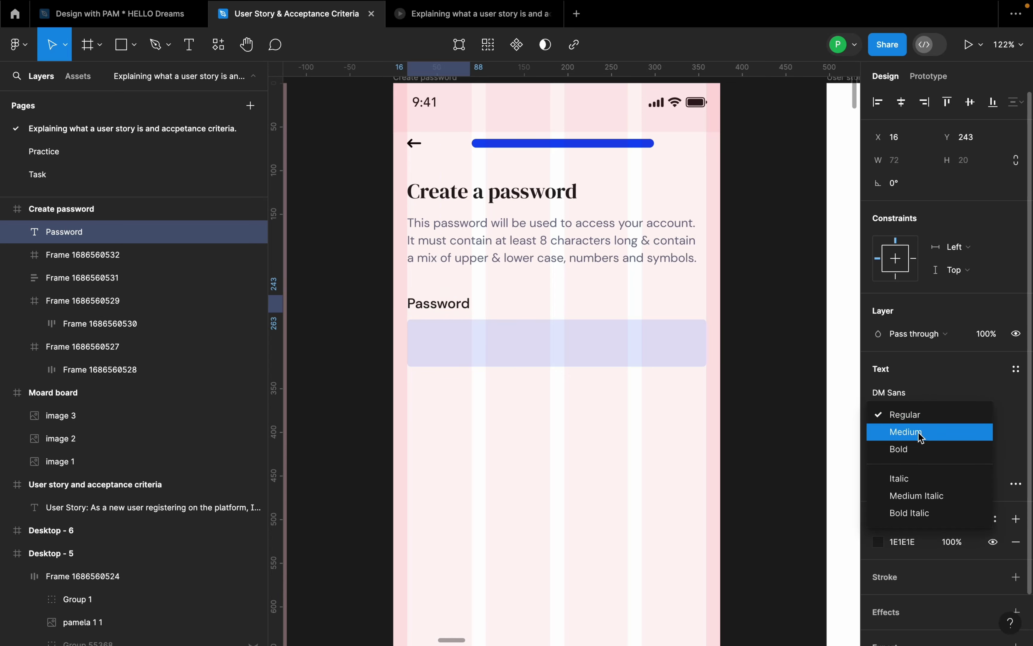
{"action": "left_click", "coordinate": [924, 418]}
{"action": "scroll", "coordinate": [514, 363], "scroll_direction": "up", "scroll_amount": 2}
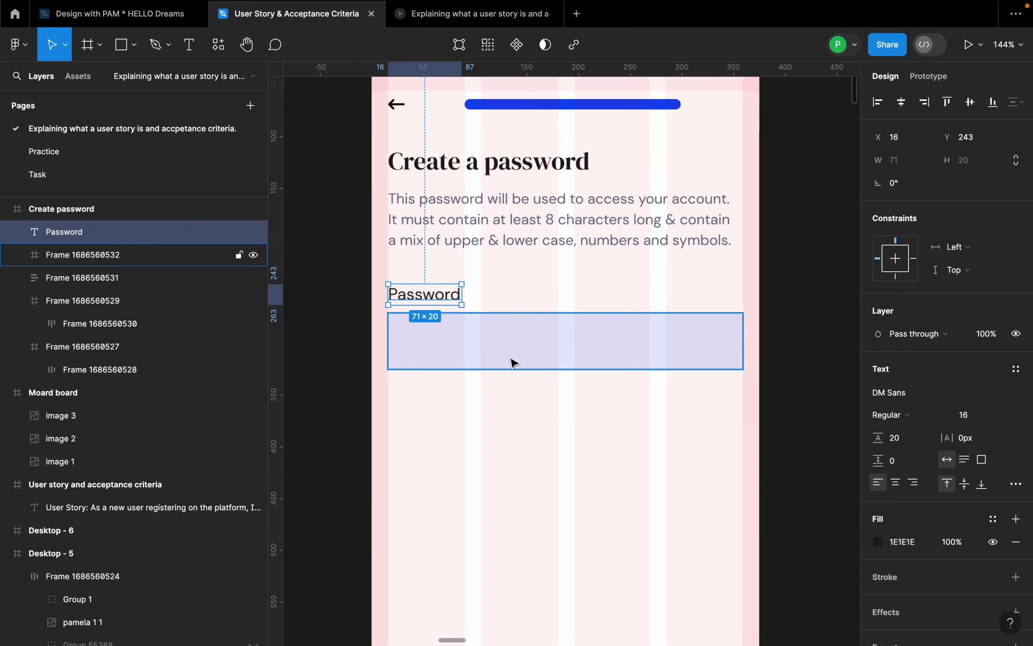
- Move the Password label and the input frame down together, to Y 253 and Y 281
{"action": "left_click", "coordinate": [511, 357]}
{"action": "left_click", "coordinate": [411, 304], "text": "shift"}
{"action": "left_click_drag", "start_coordinate": [459, 341], "coordinate": [468, 347]}
{"action": "left_click", "coordinate": [455, 306]}
{"action": "left_click", "coordinate": [473, 364]}
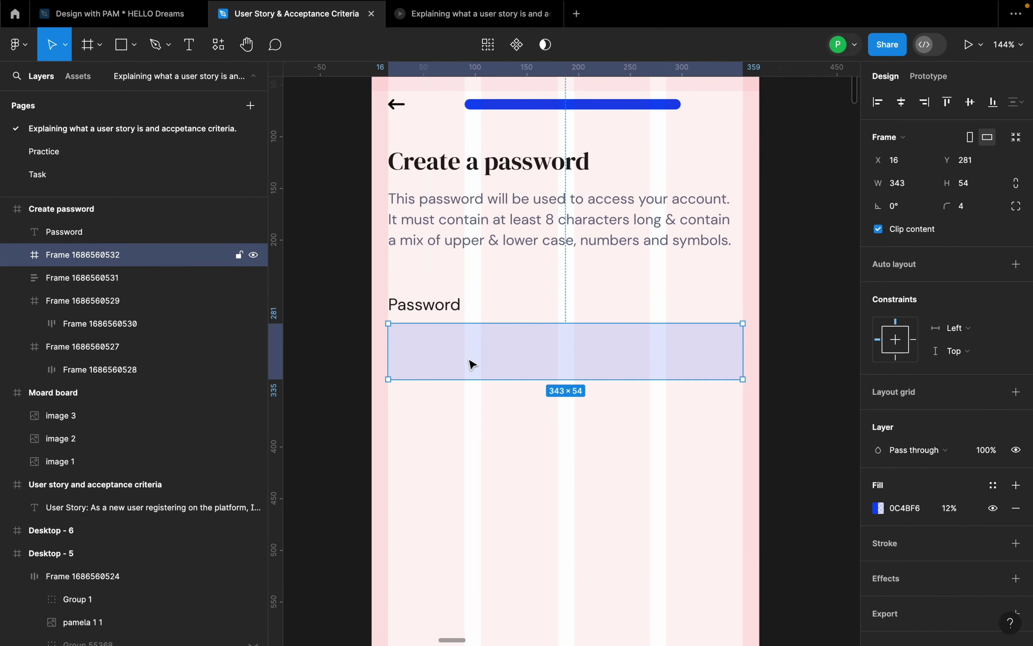
{"action": "left_click", "coordinate": [438, 315]}
- Review the acceptance criteria alongside the Create password screen for requirements on the password field
{"action": "scroll", "coordinate": [439, 317], "scroll_direction": "down", "scroll_amount": 5, "text": "ctrl"}
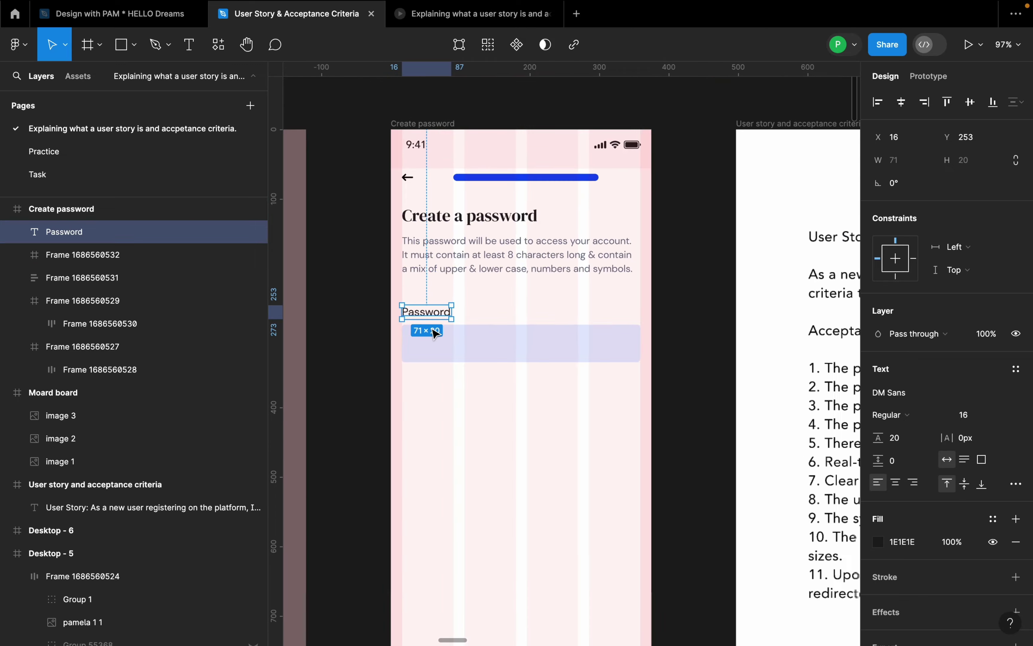
{"action": "scroll", "coordinate": [443, 356], "scroll_direction": "up", "scroll_amount": 3, "text": "ctrl"}
{"action": "scroll", "coordinate": [443, 355], "scroll_direction": "up", "scroll_amount": 3, "text": "ctrl"}
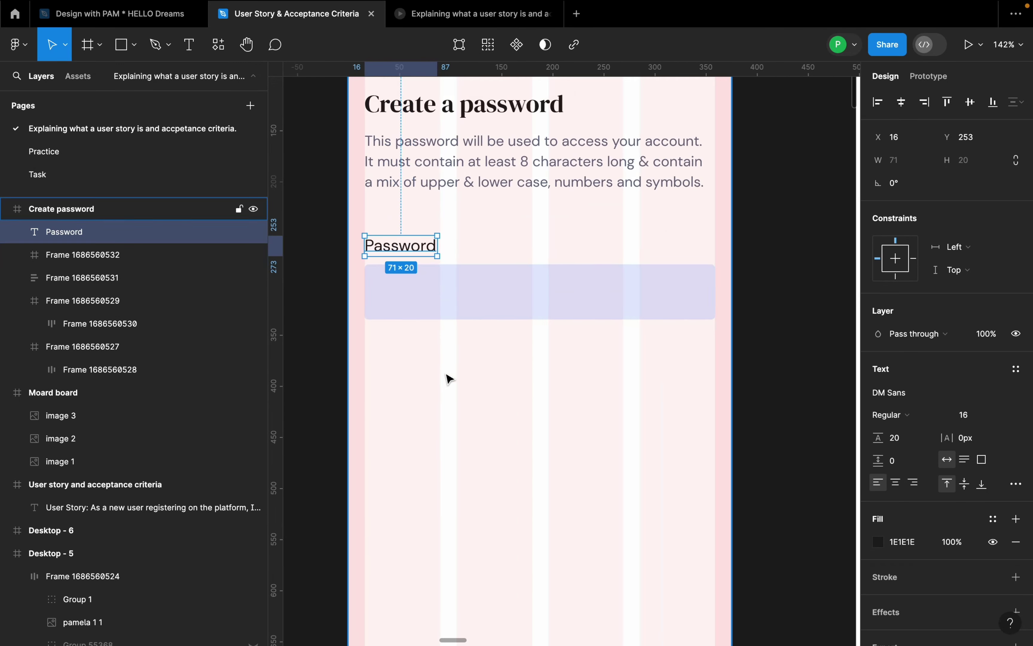
{"action": "scroll", "coordinate": [447, 375], "scroll_direction": "down", "scroll_amount": 5, "text": "ctrl"}
{"action": "scroll", "coordinate": [719, 397], "scroll_direction": "up", "scroll_amount": 1, "text": "ctrl"}
{"action": "scroll", "coordinate": [767, 525], "scroll_direction": "right", "scroll_amount": 3}
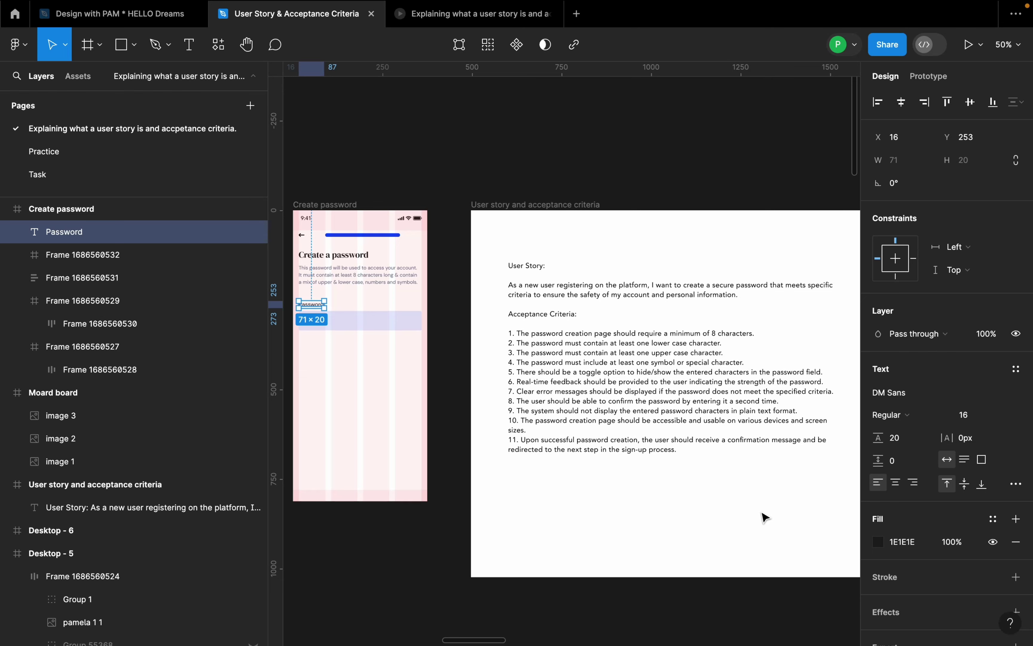
{"action": "scroll", "coordinate": [764, 517], "scroll_direction": "down", "scroll_amount": 2, "text": "ctrl"}
- Place a copy of the Password label inside the input frame at X 12, Y 12 and replace its text with six dots
{"action": "scroll", "coordinate": [456, 368], "scroll_direction": "up", "scroll_amount": 8, "text": "ctrl"}
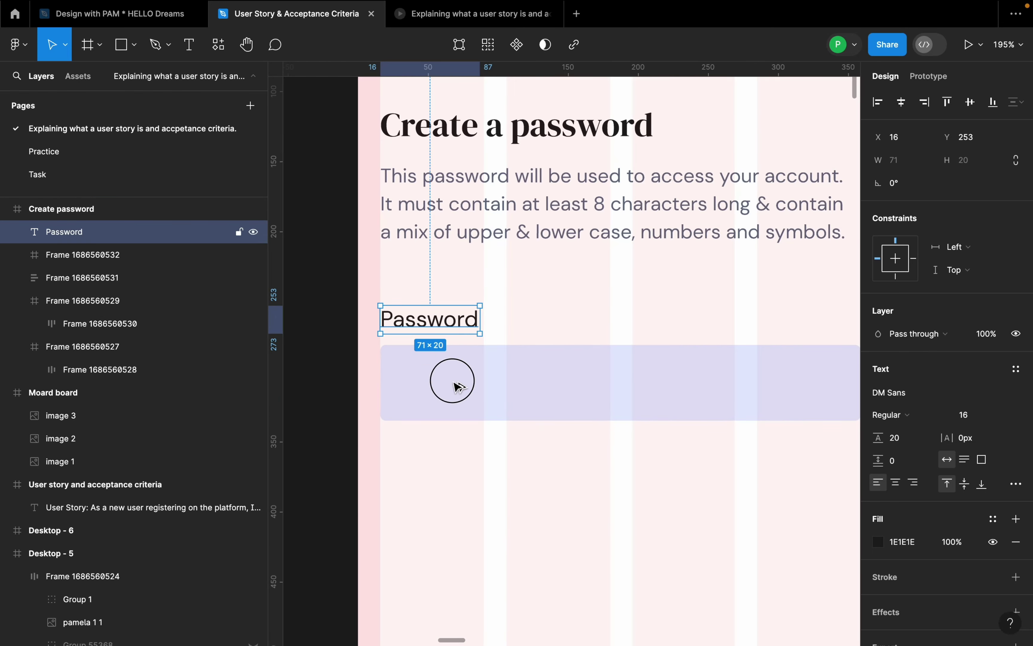
{"action": "left_click", "coordinate": [456, 386]}
{"action": "key", "text": "ctrl+v"}
{"action": "double_click", "coordinate": [458, 375]}
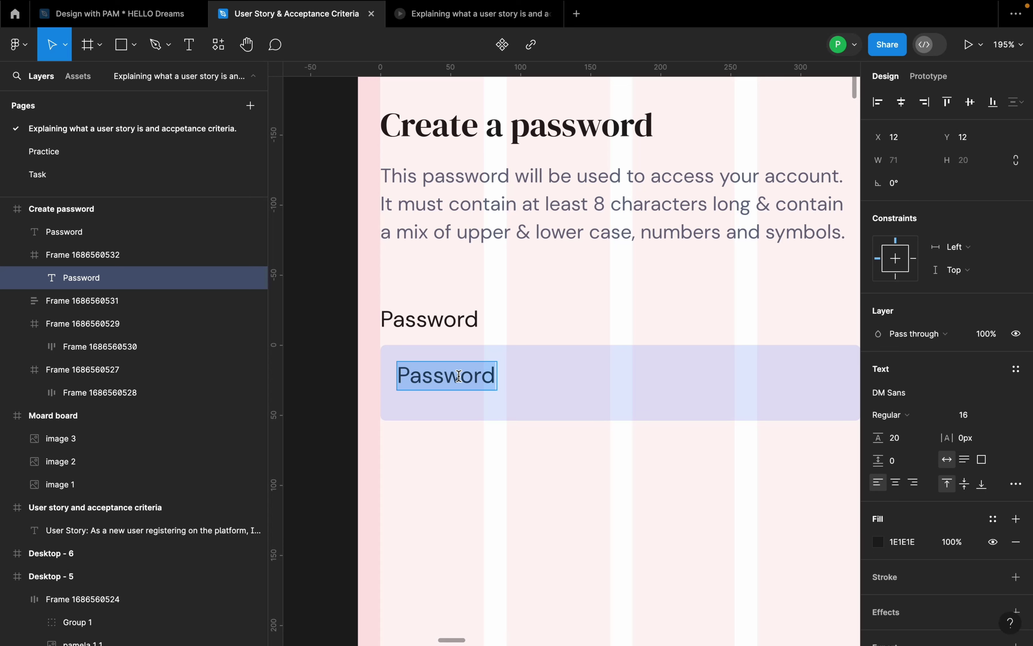
{"action": "type", "text": ">"}
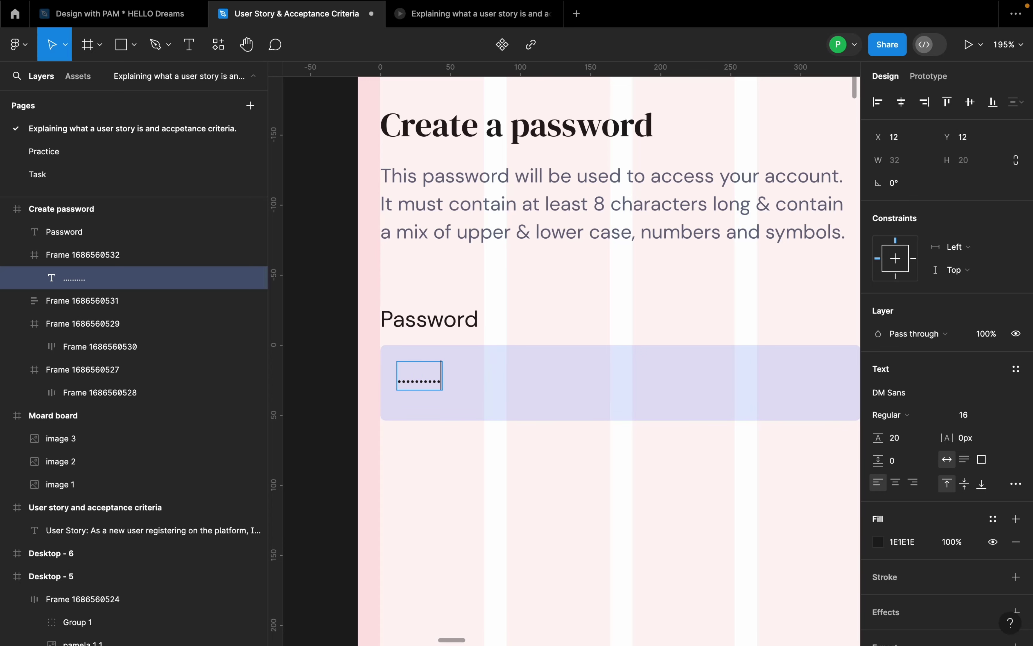
{"action": "scroll", "coordinate": [386, 388], "scroll_direction": "up", "scroll_amount": 5, "text": "ctrl"}
{"action": "key", "text": "BackSpace"}
{"action": "key", "text": "BackSpace"}
{"action": "key", "text": "BackSpace"}
{"action": "key", "text": "BackSpace"}
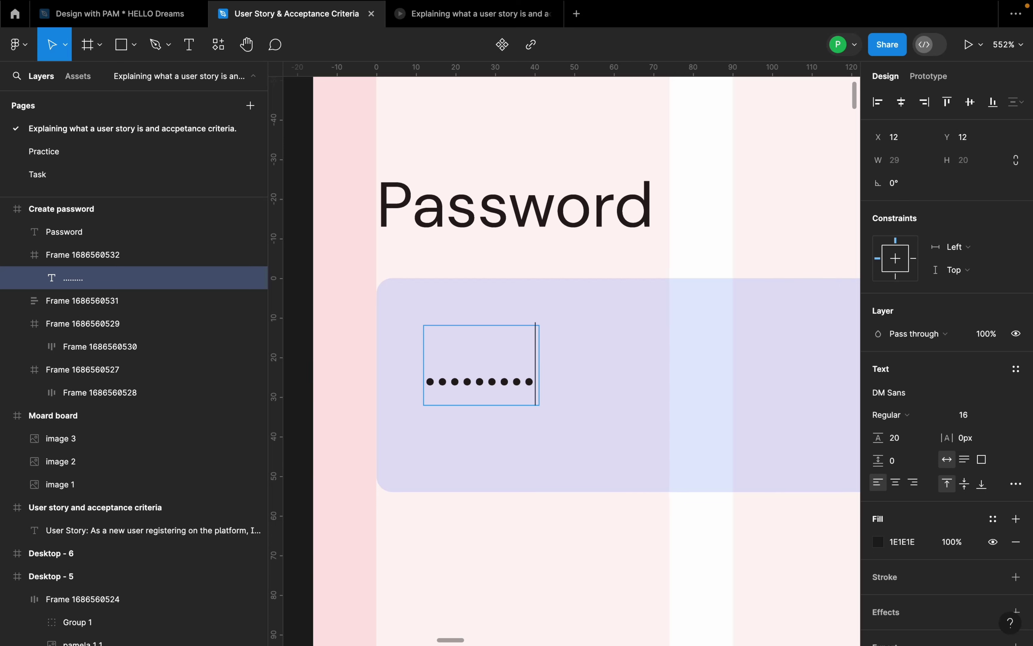
{"action": "key", "text": "Escape"}
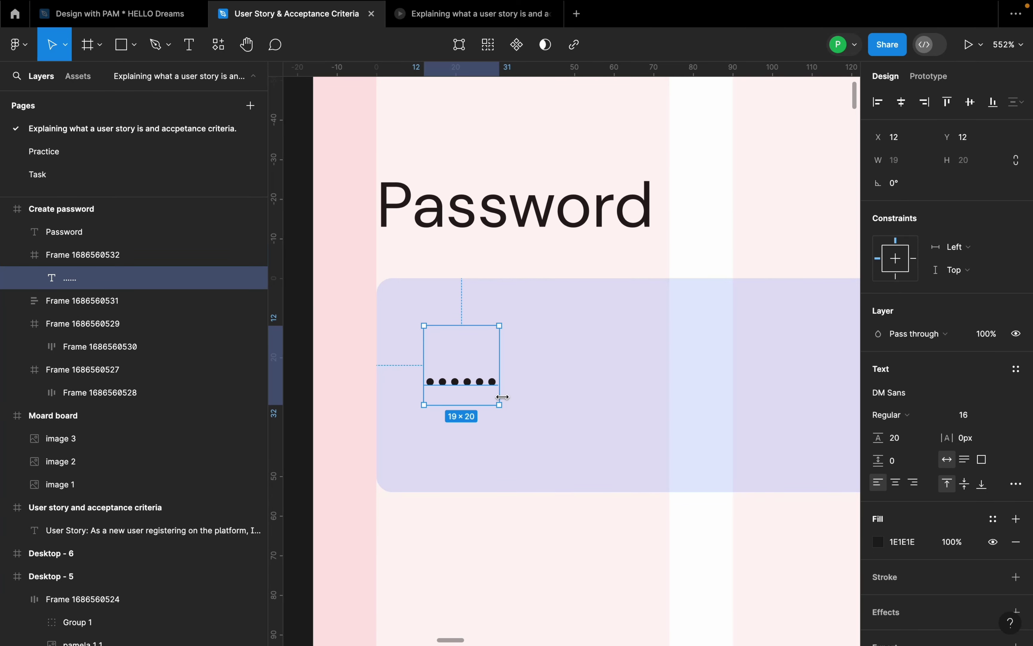
- Set the dots' font size to 36 and make their text box fixed size
{"action": "left_click", "coordinate": [1006, 415]}
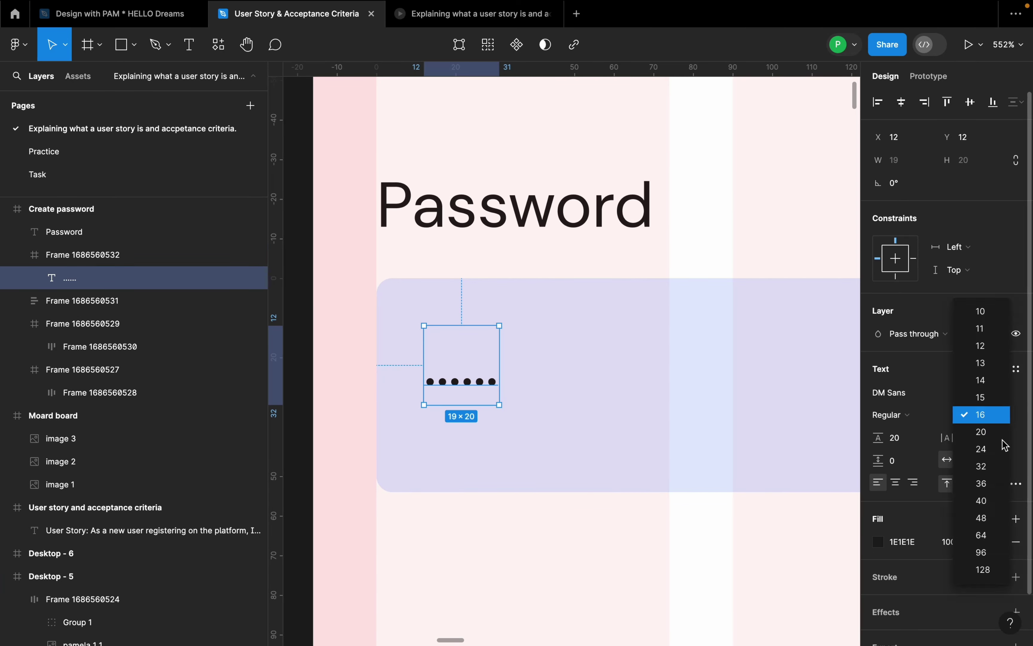
{"action": "left_click", "coordinate": [990, 485]}
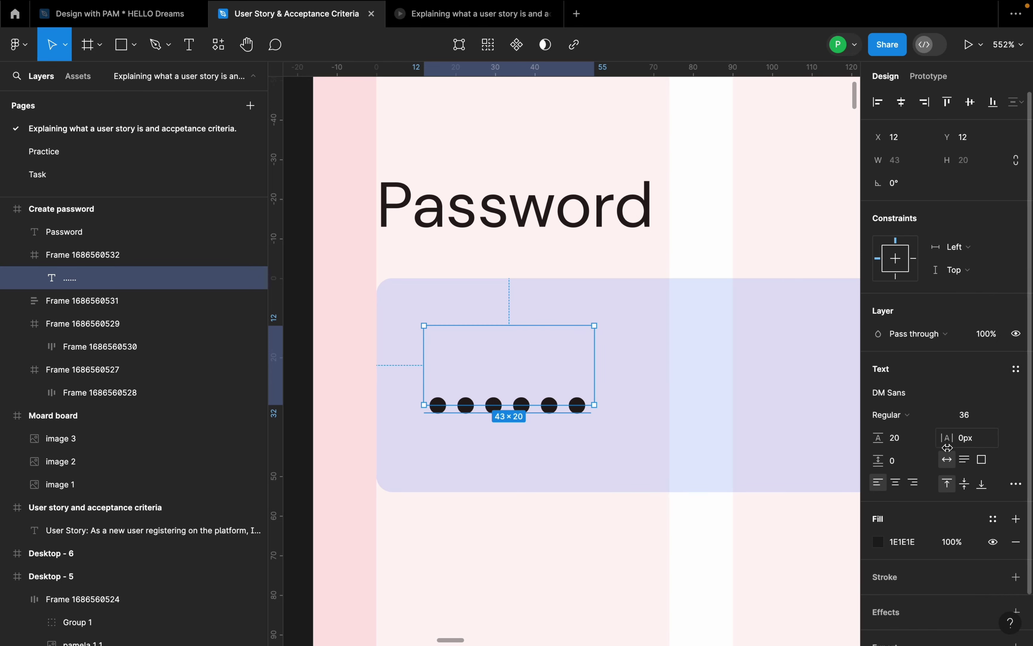
{"action": "left_click", "coordinate": [981, 460]}
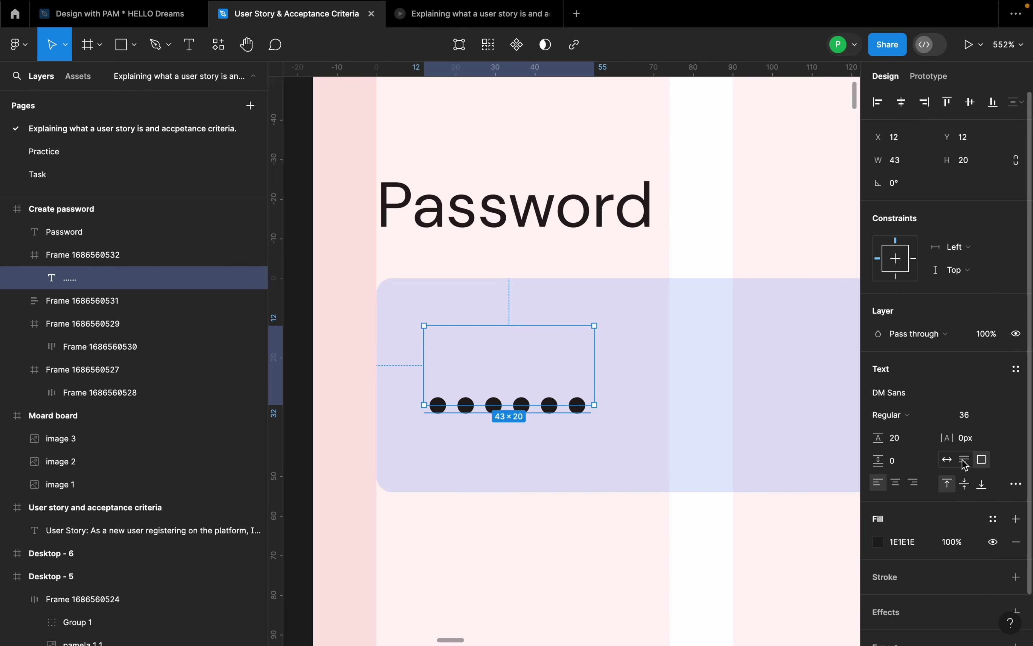
- Increase the dots' text box height to 26 and align the dots vertically to the middle
{"action": "left_click", "coordinate": [627, 468]}
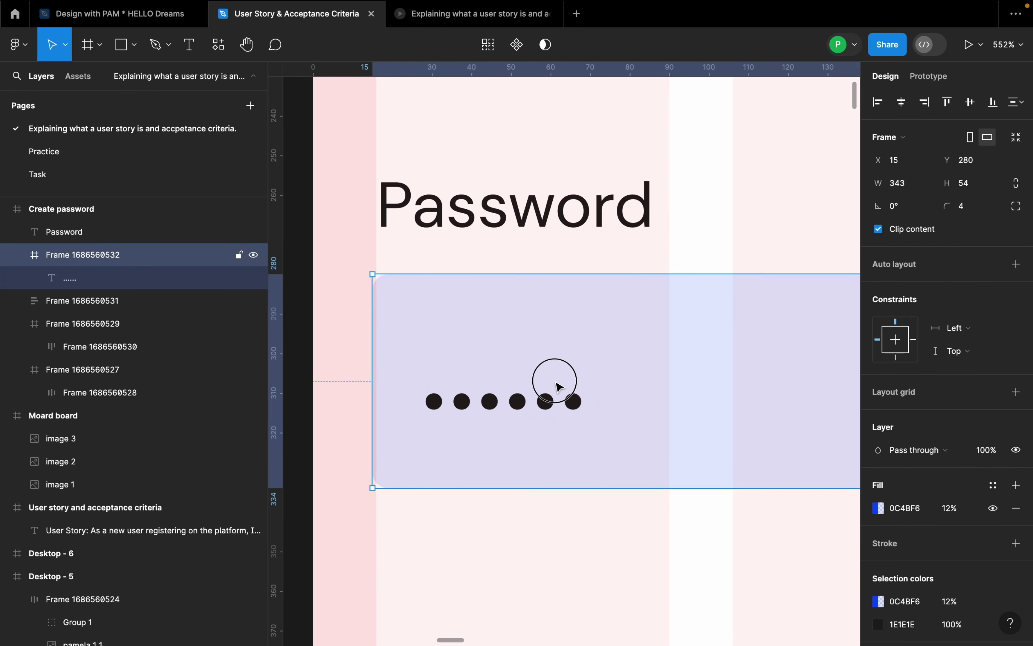
{"action": "left_click", "coordinate": [561, 421]}
{"action": "left_click_drag", "start_coordinate": [588, 420], "coordinate": [590, 427]}
{"action": "scroll", "coordinate": [483, 393], "scroll_direction": "down", "scroll_amount": 3}
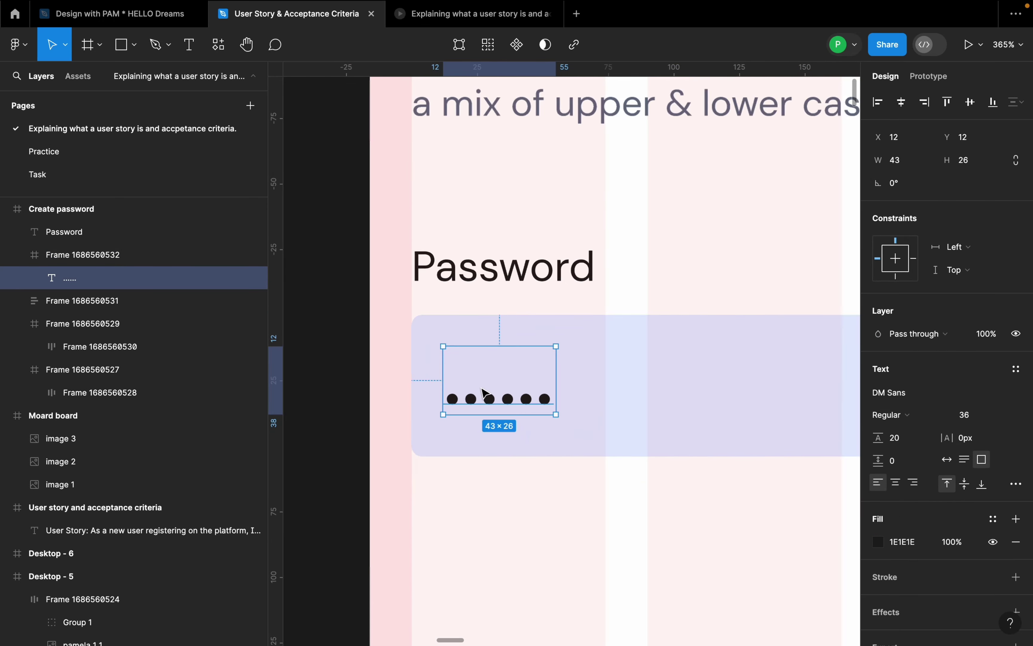
{"action": "left_click", "coordinate": [964, 483]}
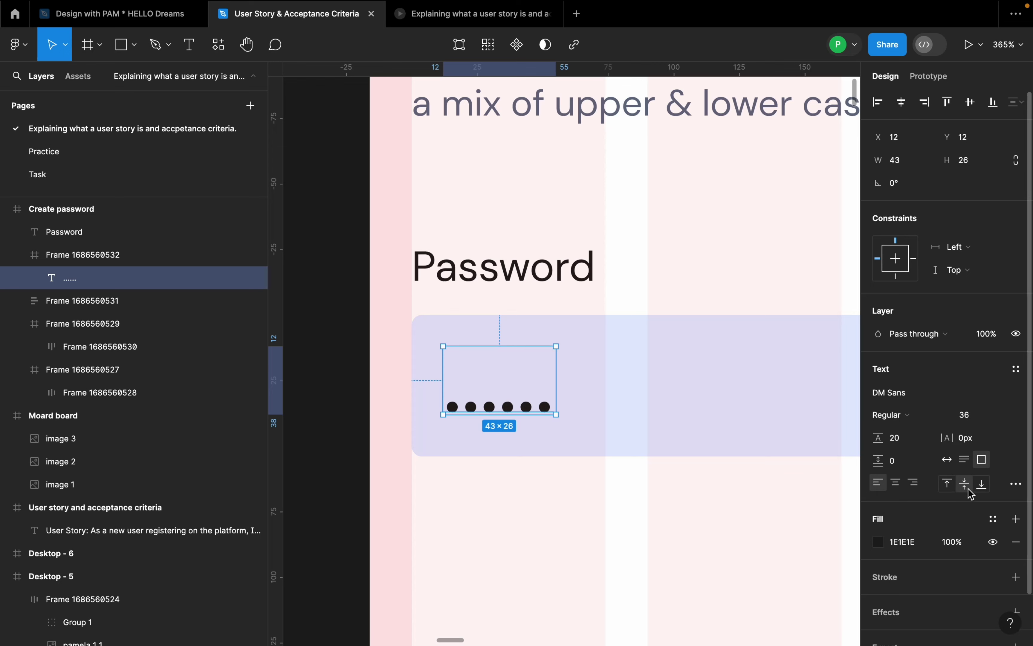
- Align the dots to the top of their text box and move the box to X 8, Y 9 inside the input frame
{"action": "left_click", "coordinate": [958, 481]}
{"action": "left_click_drag", "start_coordinate": [519, 403], "coordinate": [495, 386]}
{"action": "scroll", "coordinate": [490, 396], "scroll_direction": "down", "scroll_amount": 5}
{"action": "scroll", "coordinate": [502, 380], "scroll_direction": "down", "scroll_amount": 4}
{"action": "left_click", "coordinate": [545, 434]}
{"action": "scroll", "coordinate": [545, 416], "scroll_direction": "up", "scroll_amount": 2}
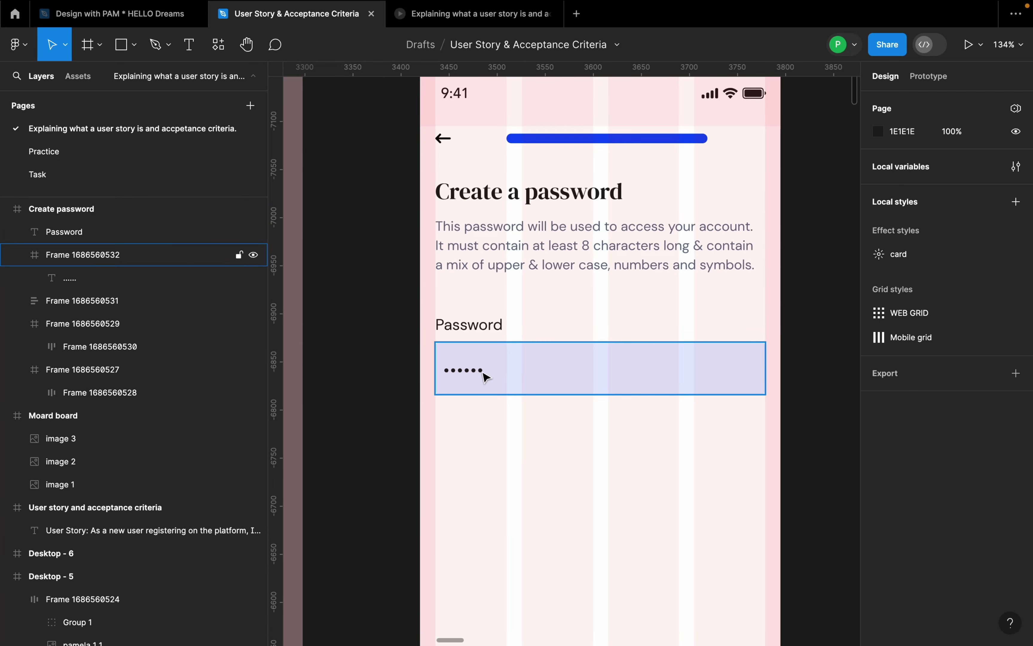
{"action": "scroll", "coordinate": [501, 346], "scroll_direction": "up", "scroll_amount": 5}
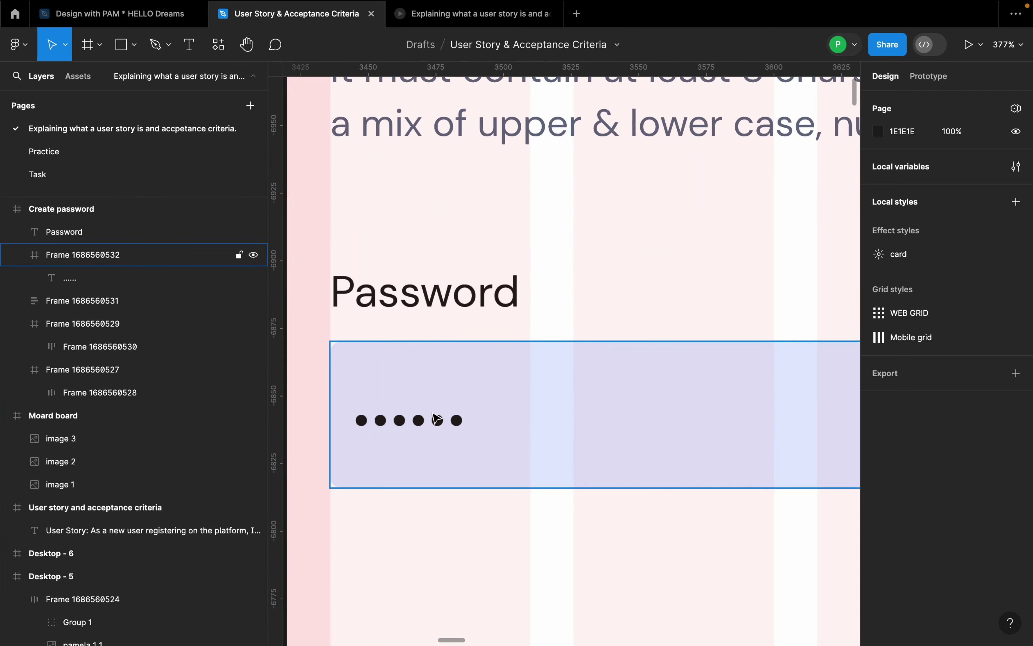
- Extend the masked password text to eight dots and widen its text box to 64
{"action": "double_click", "coordinate": [438, 420]}
{"action": "double_click", "coordinate": [459, 427]}
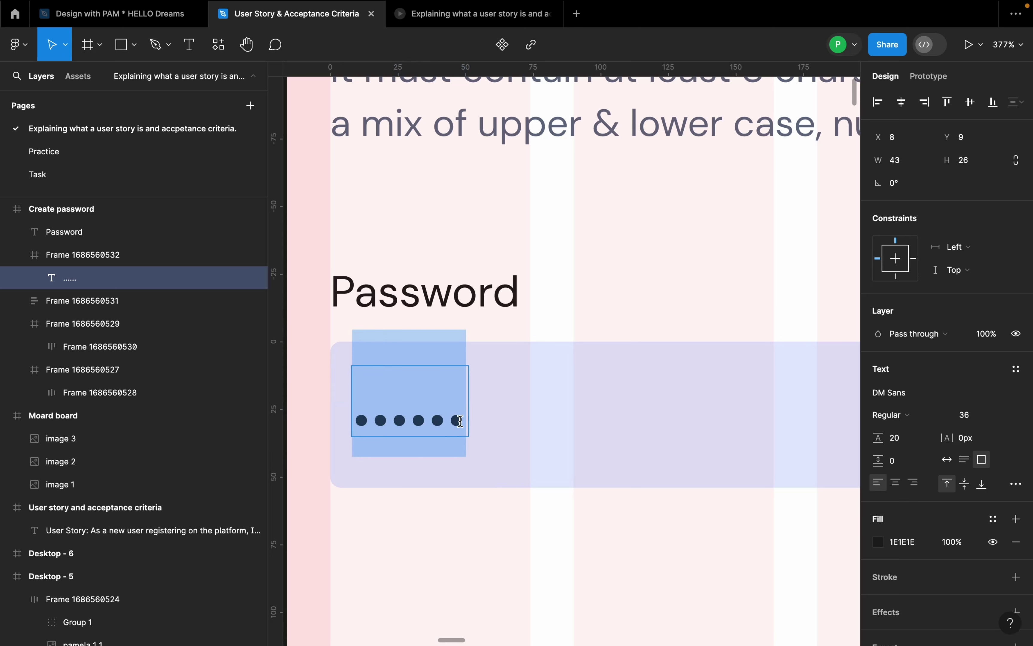
{"action": "left_click", "coordinate": [468, 421]}
{"action": "type", "text": "•"}
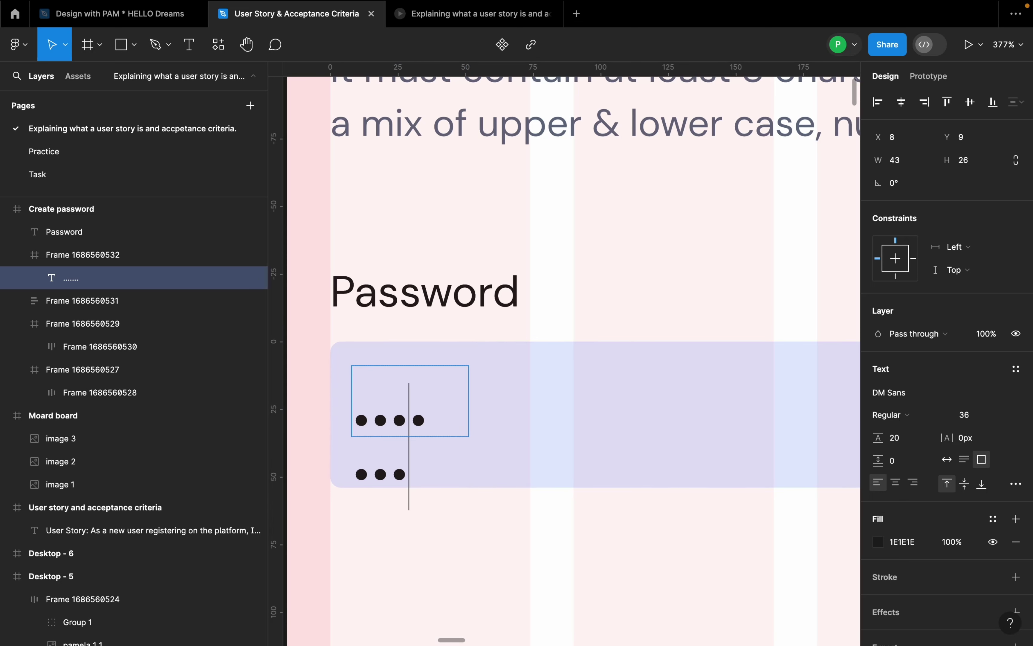
{"action": "key", "text": "Escape"}
{"action": "left_click_drag", "start_coordinate": [469, 403], "coordinate": [525, 404]}
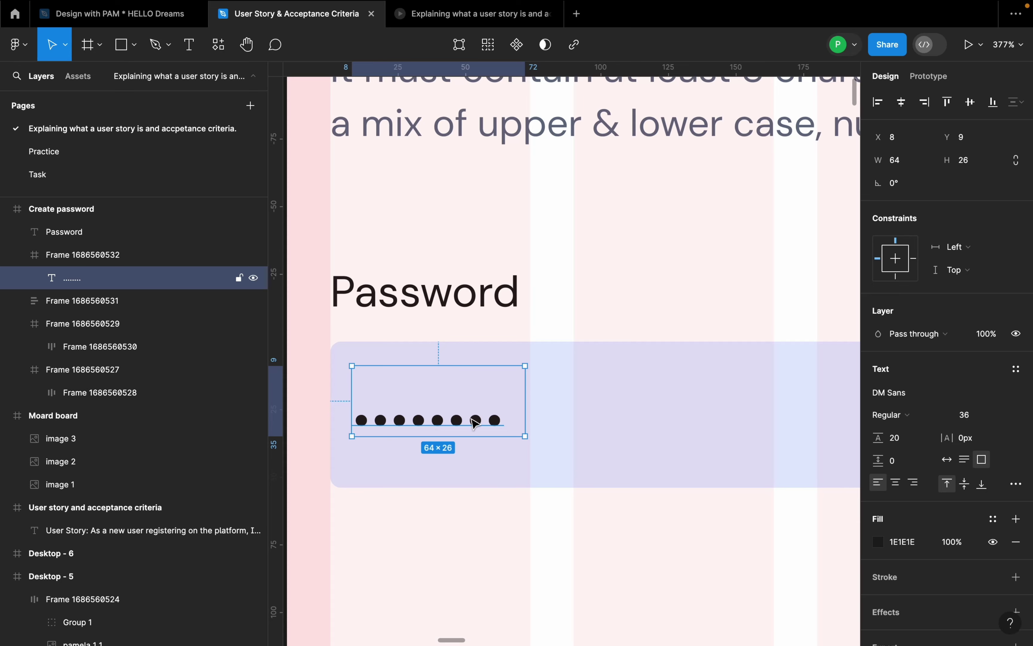
{"action": "scroll", "coordinate": [491, 442], "scroll_direction": "down", "scroll_amount": 10}
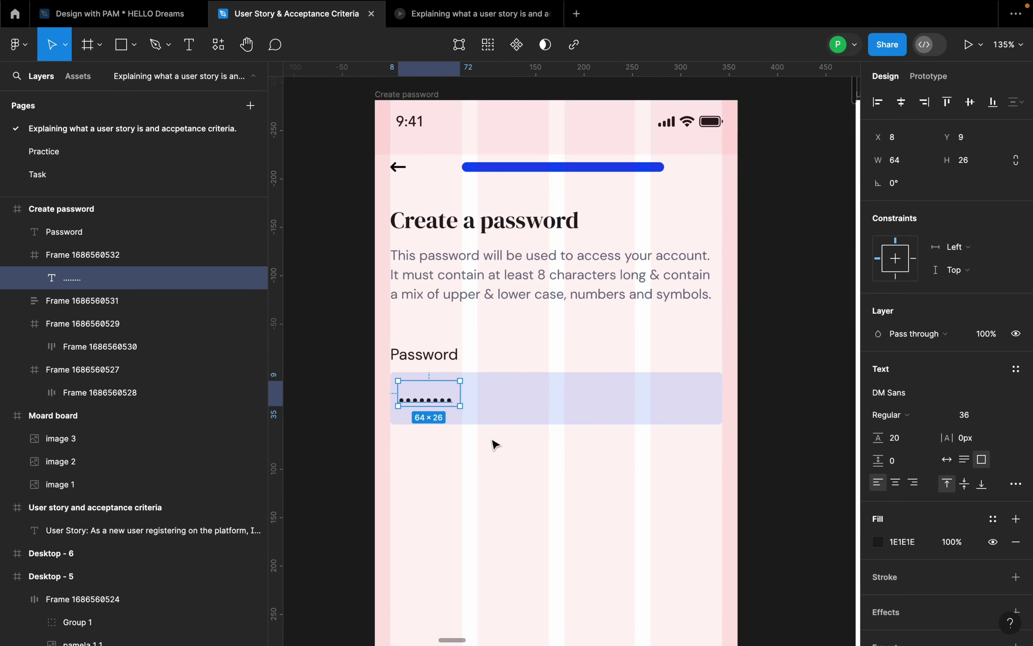
{"action": "left_click", "coordinate": [451, 427]}
{"action": "scroll", "coordinate": [454, 425], "scroll_direction": "down", "scroll_amount": 3}
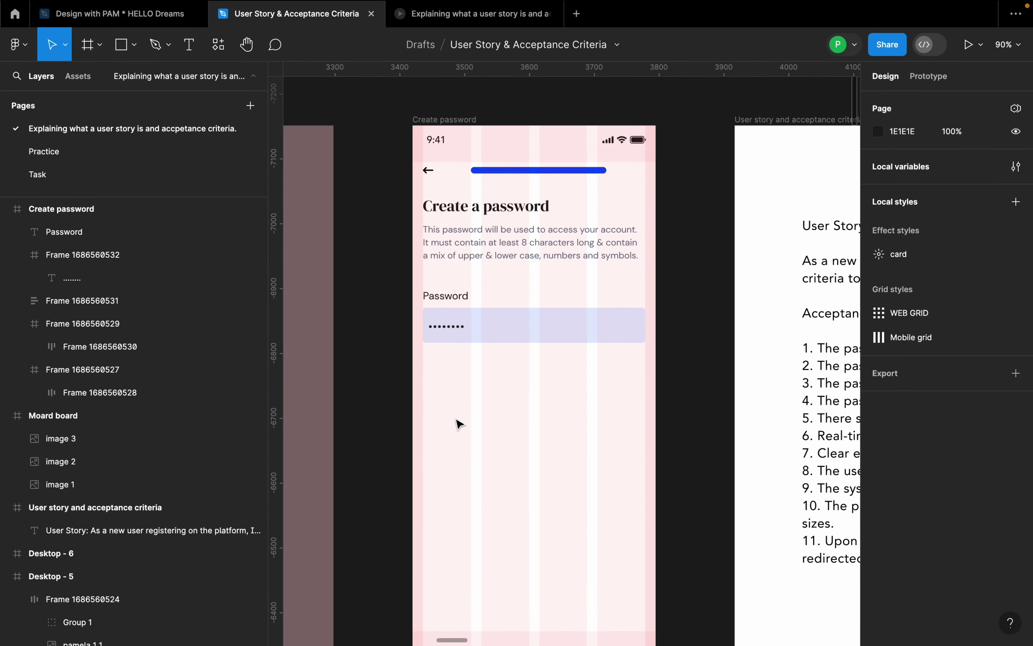
- Examine the input frame's edges against the layout grid margins on the Create password screen
{"action": "left_click", "coordinate": [455, 412]}
{"action": "scroll", "coordinate": [440, 376], "scroll_direction": "up", "scroll_amount": 3}
{"action": "left_click", "coordinate": [429, 339]}
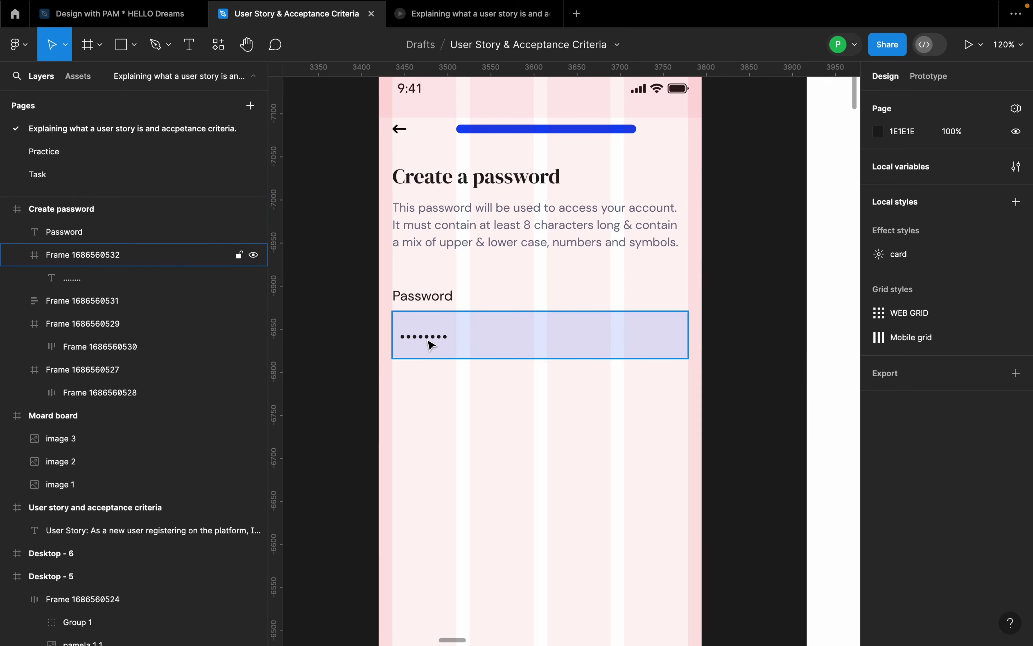
{"action": "scroll", "coordinate": [341, 331], "scroll_direction": "up", "scroll_amount": 10}
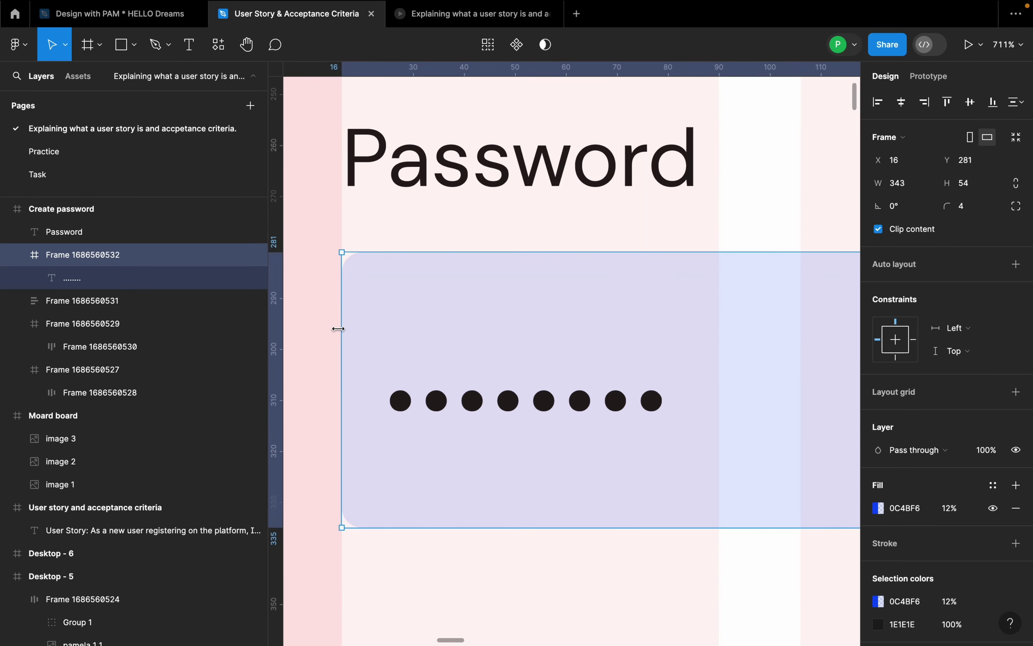
{"action": "left_click_drag", "start_coordinate": [341, 329], "coordinate": [342, 327]}
{"action": "scroll", "coordinate": [341, 327], "scroll_direction": "down", "scroll_amount": 10}
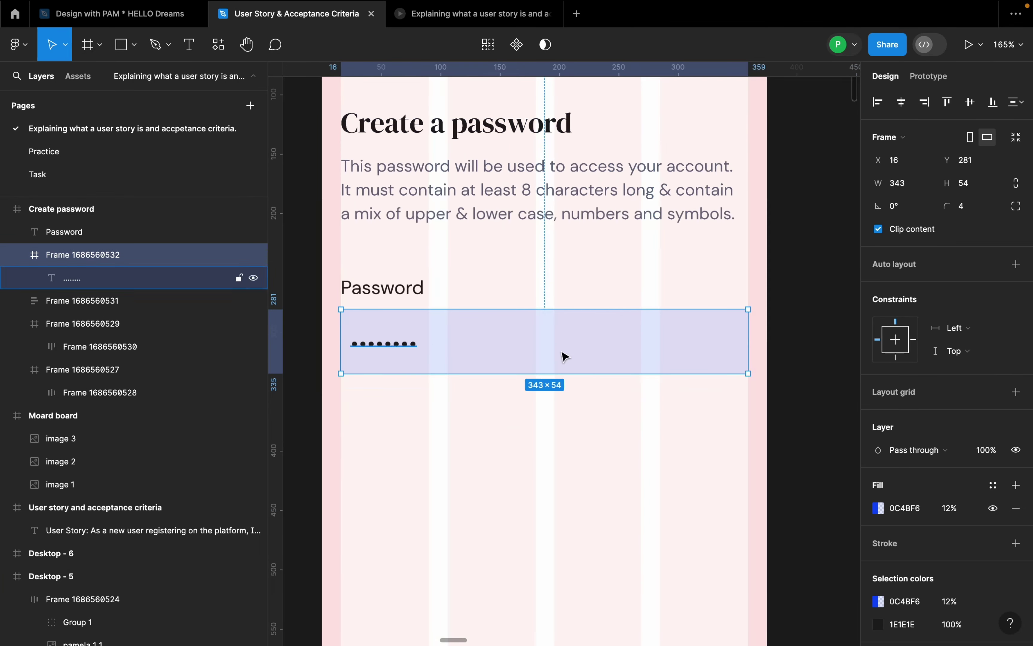
{"action": "scroll", "coordinate": [764, 339], "scroll_direction": "up", "scroll_amount": 5}
{"action": "left_click_drag", "start_coordinate": [738, 317], "coordinate": [738, 320]}
{"action": "scroll", "coordinate": [664, 338], "scroll_direction": "down", "scroll_amount": 10}
{"action": "left_click", "coordinate": [595, 413]}
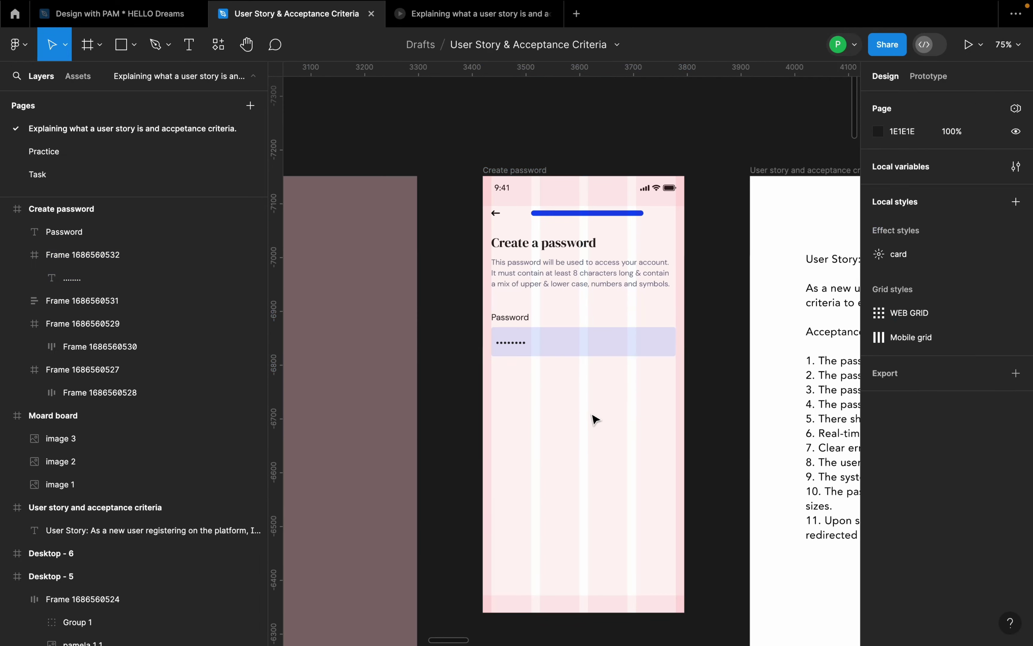
- Review the acceptance criteria for what the password field still needs
{"action": "scroll", "coordinate": [600, 415], "scroll_direction": "right", "scroll_amount": 7}
{"action": "scroll", "coordinate": [599, 415], "scroll_direction": "down", "scroll_amount": 2}
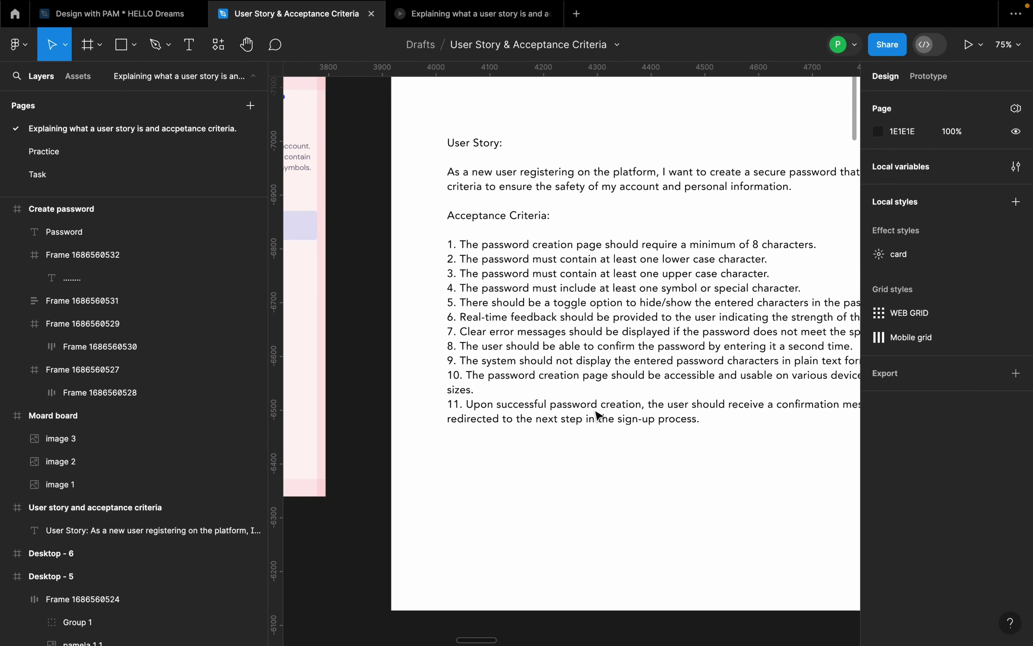
{"action": "scroll", "coordinate": [534, 474], "scroll_direction": "right", "scroll_amount": 1}
{"action": "scroll", "coordinate": [534, 475], "scroll_direction": "down", "scroll_amount": 1}
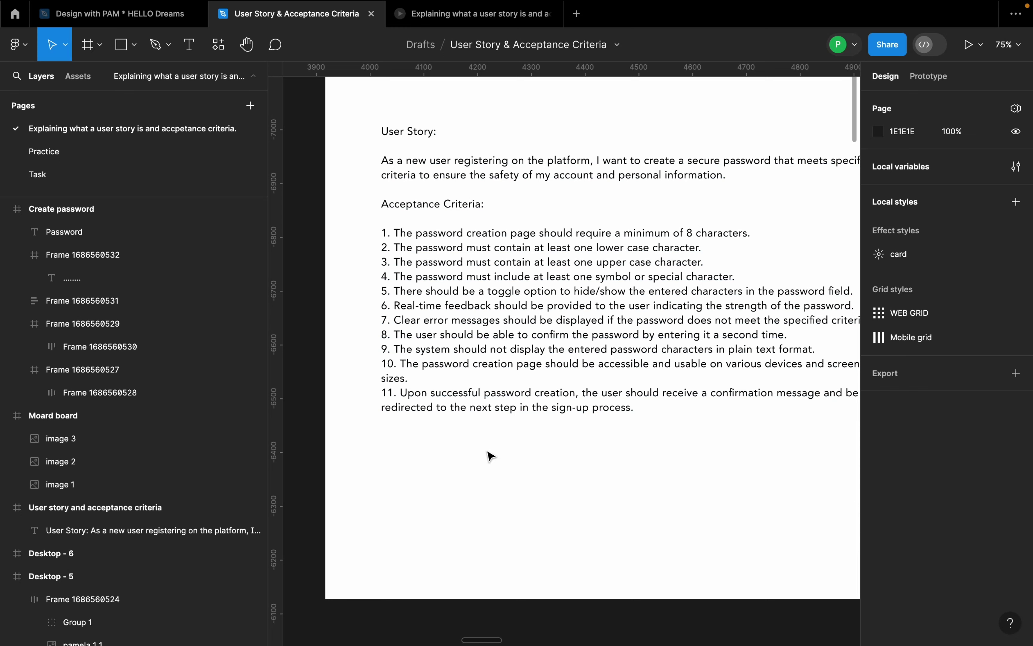
{"action": "scroll", "coordinate": [489, 462], "scroll_direction": "right", "scroll_amount": 1}
{"action": "scroll", "coordinate": [489, 462], "scroll_direction": "down", "scroll_amount": 1}
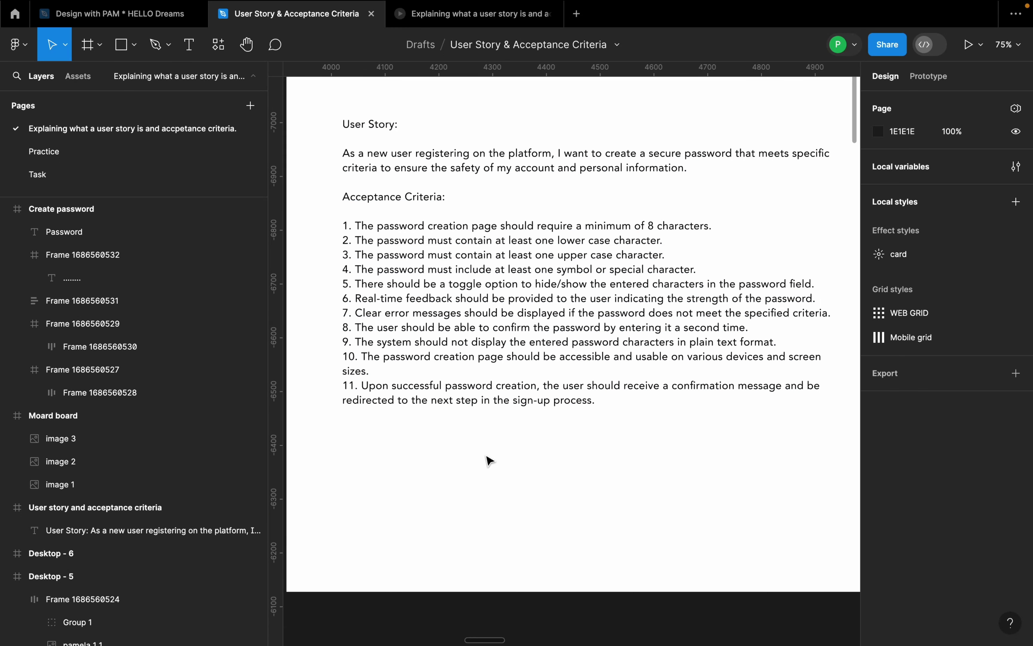
{"action": "scroll", "coordinate": [489, 462], "scroll_direction": "right", "scroll_amount": 1}
{"action": "scroll", "coordinate": [490, 460], "scroll_direction": "right", "scroll_amount": 1}
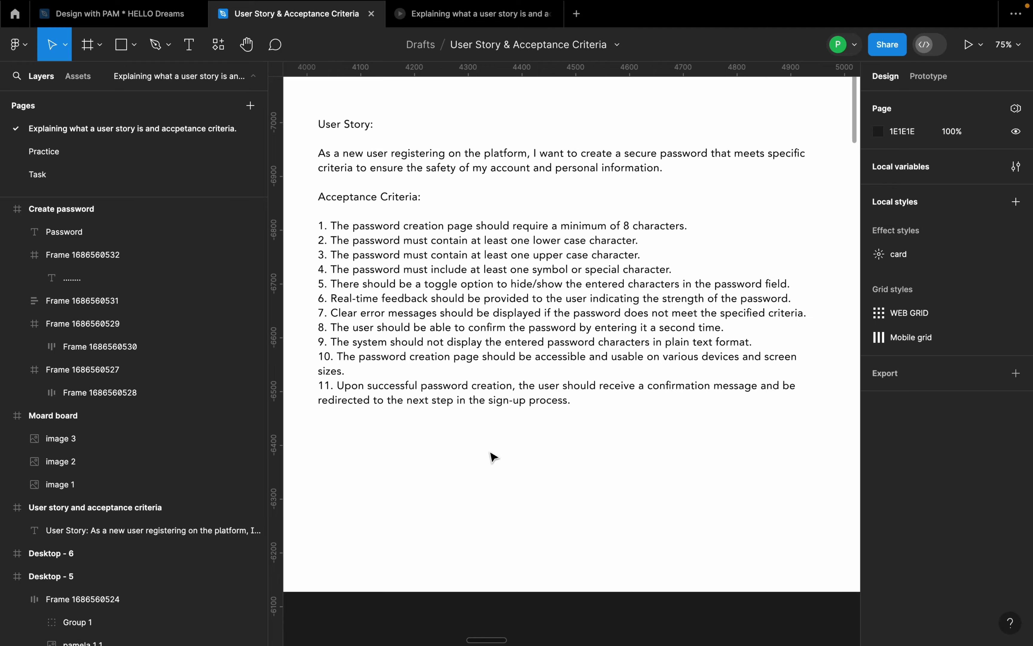
{"action": "scroll", "coordinate": [494, 457], "scroll_direction": "left", "scroll_amount": 10}
{"action": "scroll", "coordinate": [494, 457], "scroll_direction": "up", "scroll_amount": 4}
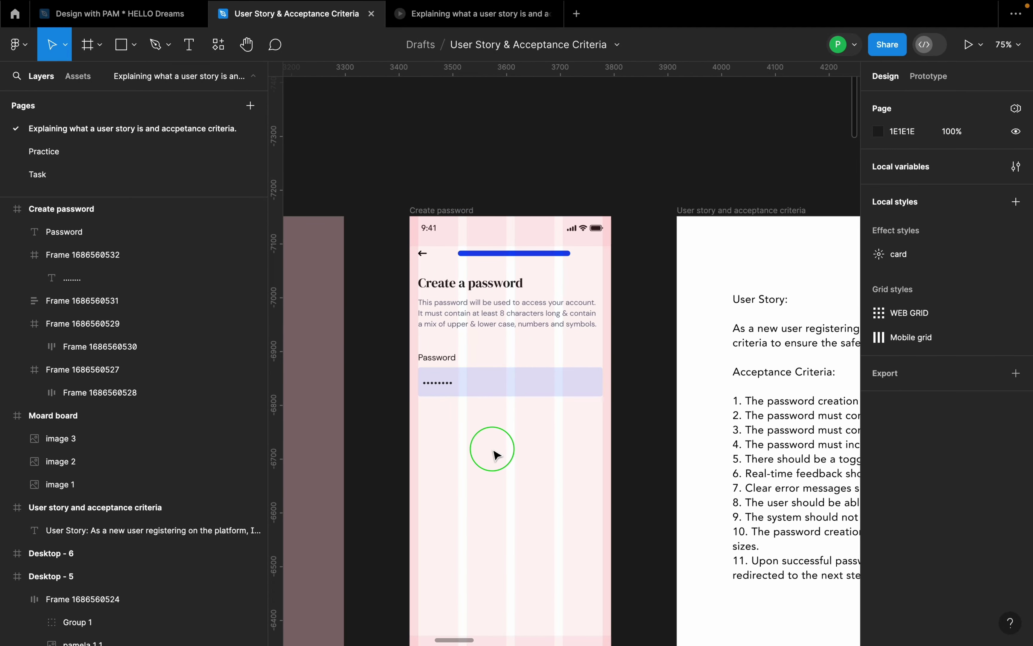
- Search the Heroicons plugin for "eye" and insert the outlined crossed-out eye icon
{"action": "right_click", "coordinate": [495, 455]}
{"action": "mouse_move", "coordinate": [619, 515]}
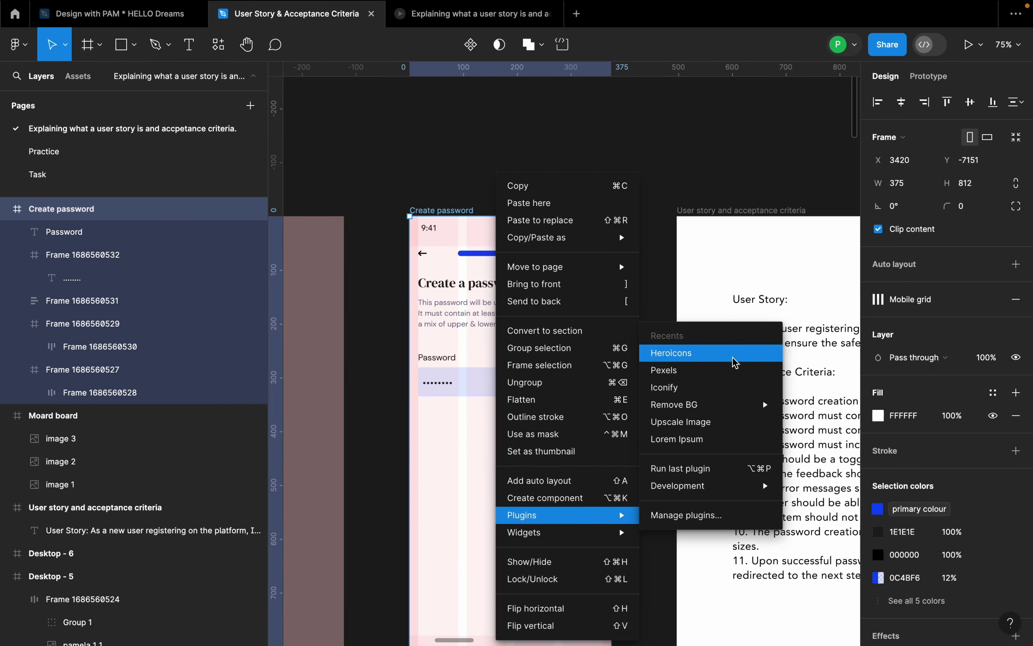
{"action": "left_click", "coordinate": [734, 362]}
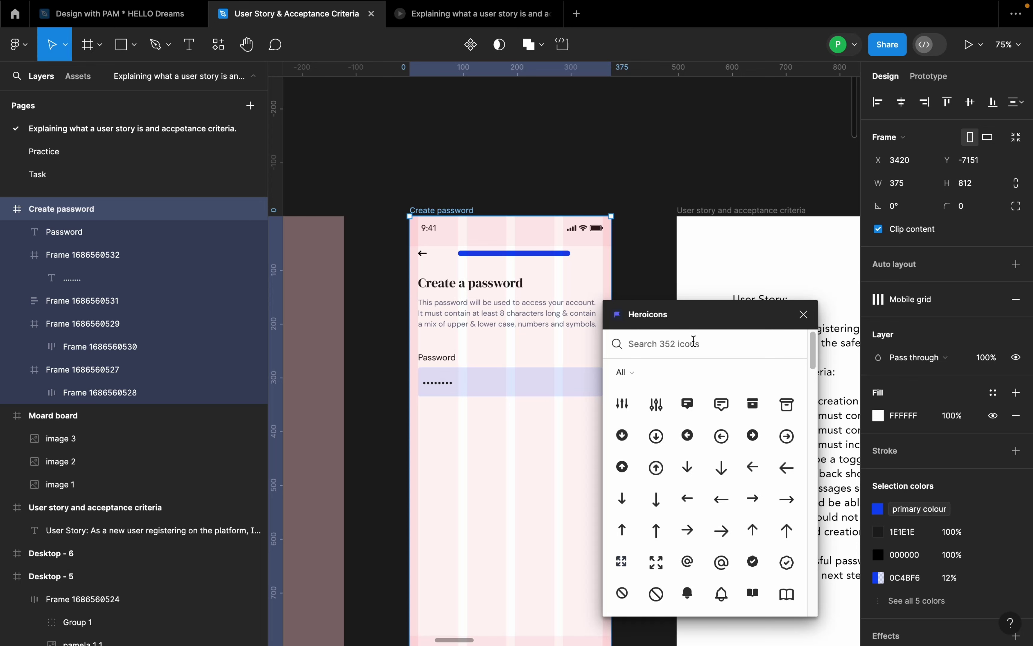
{"action": "left_click", "coordinate": [694, 341]}
{"action": "type", "text": "eye"}
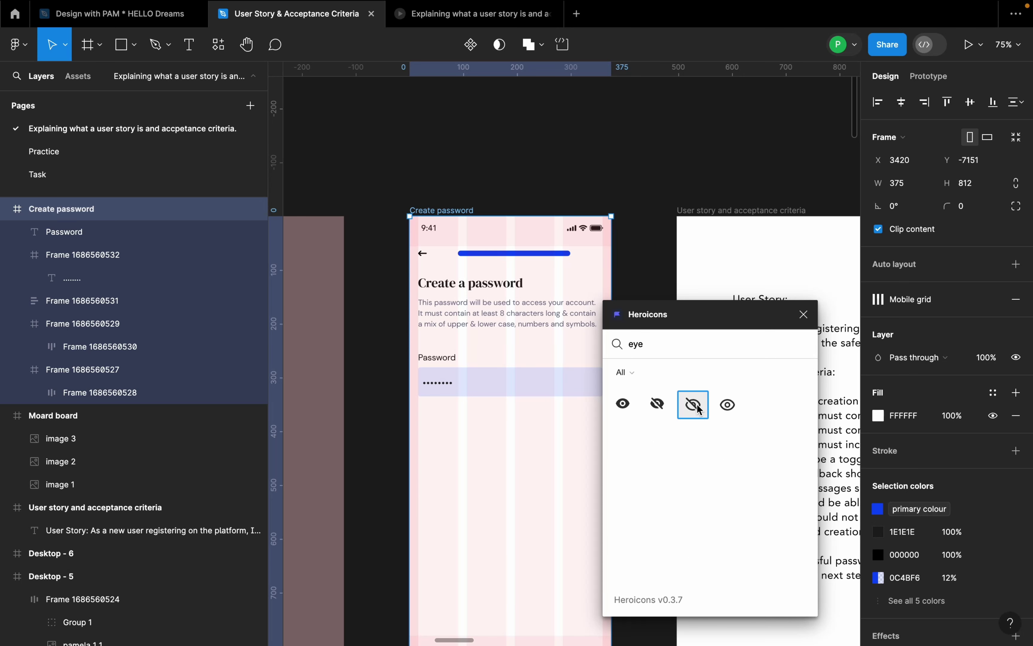
{"action": "left_click", "coordinate": [693, 405]}
{"action": "left_click", "coordinate": [804, 315]}
- Place the crossed-out eye icon inside the password input frame at X 299, Y 15
{"action": "scroll", "coordinate": [517, 415], "scroll_direction": "up", "scroll_amount": 5}
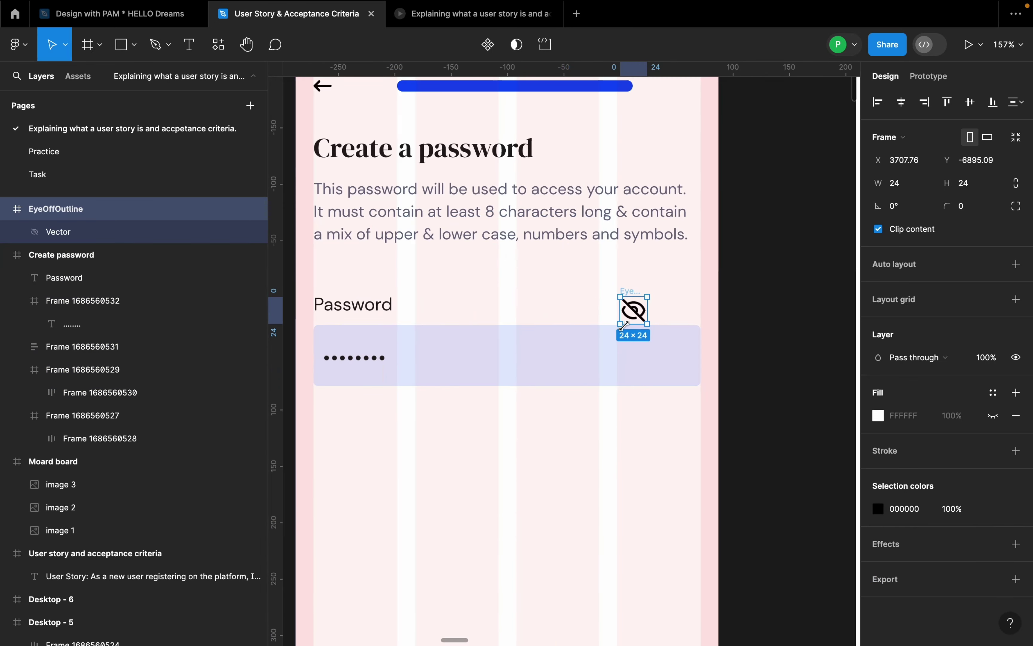
{"action": "left_click_drag", "start_coordinate": [623, 326], "coordinate": [666, 358]}
{"action": "scroll", "coordinate": [660, 358], "scroll_direction": "down", "scroll_amount": 3}
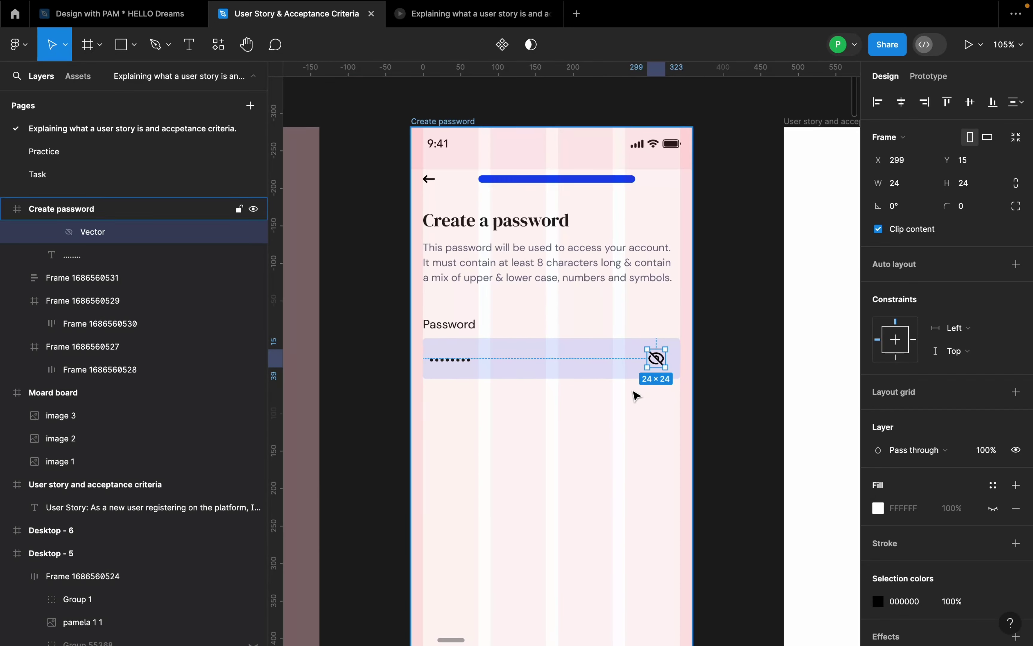
- Recolour the crossed-out eye icon with the description text's fill colour, 667085
{"action": "scroll", "coordinate": [636, 395], "scroll_direction": "up", "scroll_amount": 2}
{"action": "left_click", "coordinate": [587, 245]}
{"action": "left_click", "coordinate": [587, 246]}
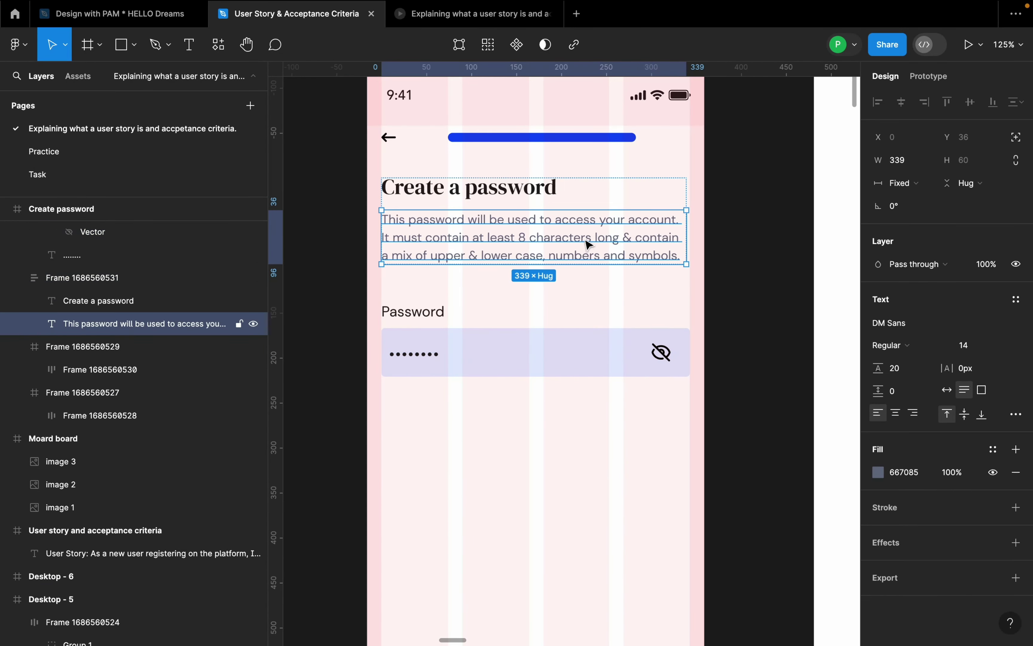
{"action": "left_click", "coordinate": [922, 479]}
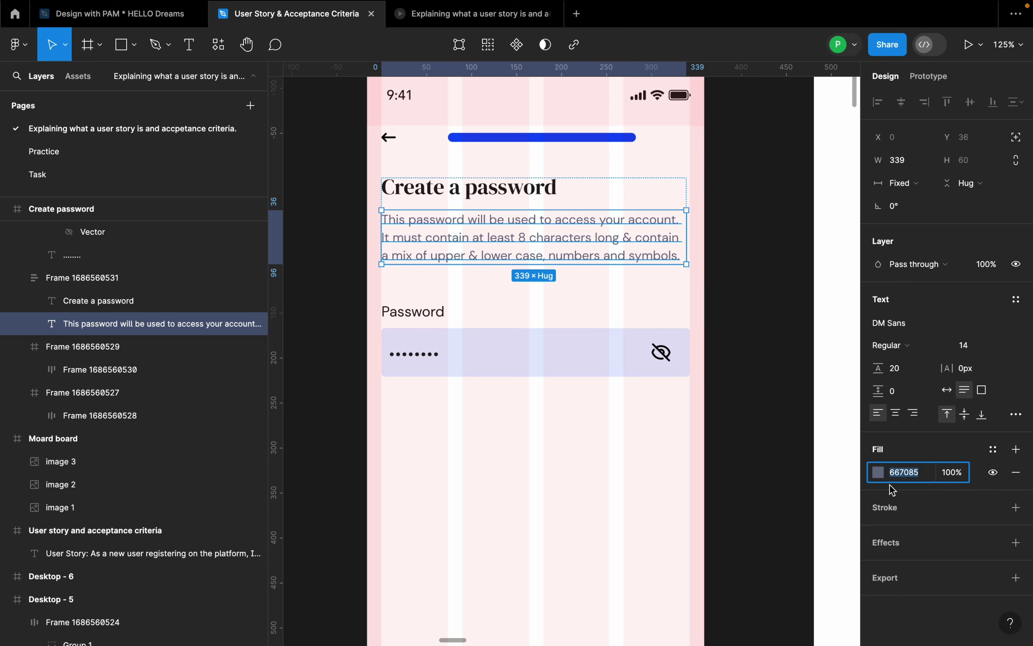
{"action": "left_click", "coordinate": [659, 358]}
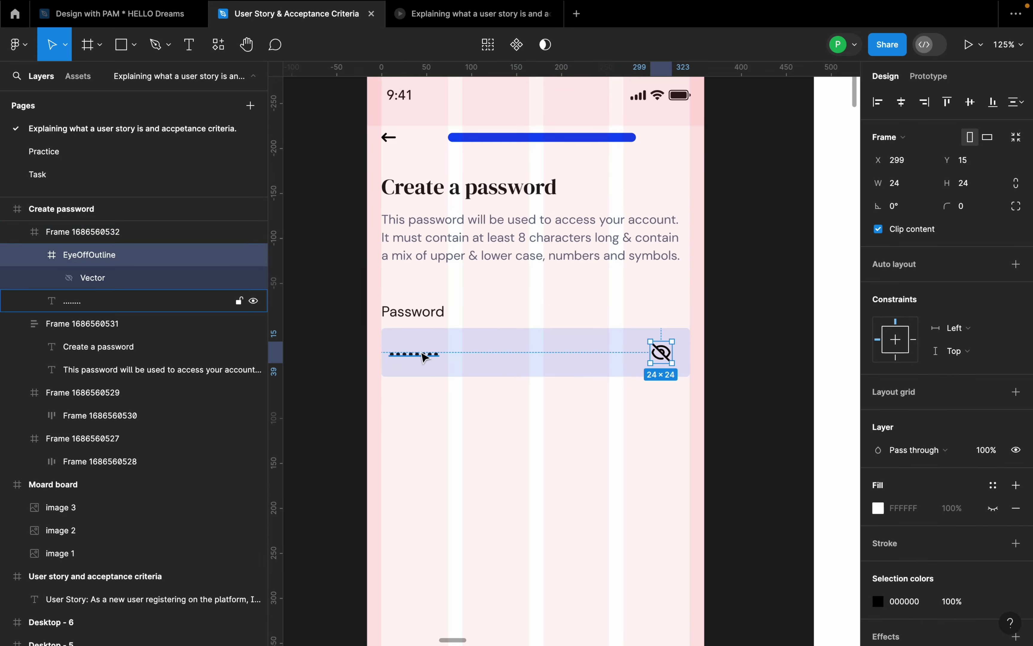
{"action": "left_click", "coordinate": [411, 353], "text": "shift"}
{"action": "scroll", "coordinate": [919, 556], "scroll_direction": "down", "scroll_amount": 5}
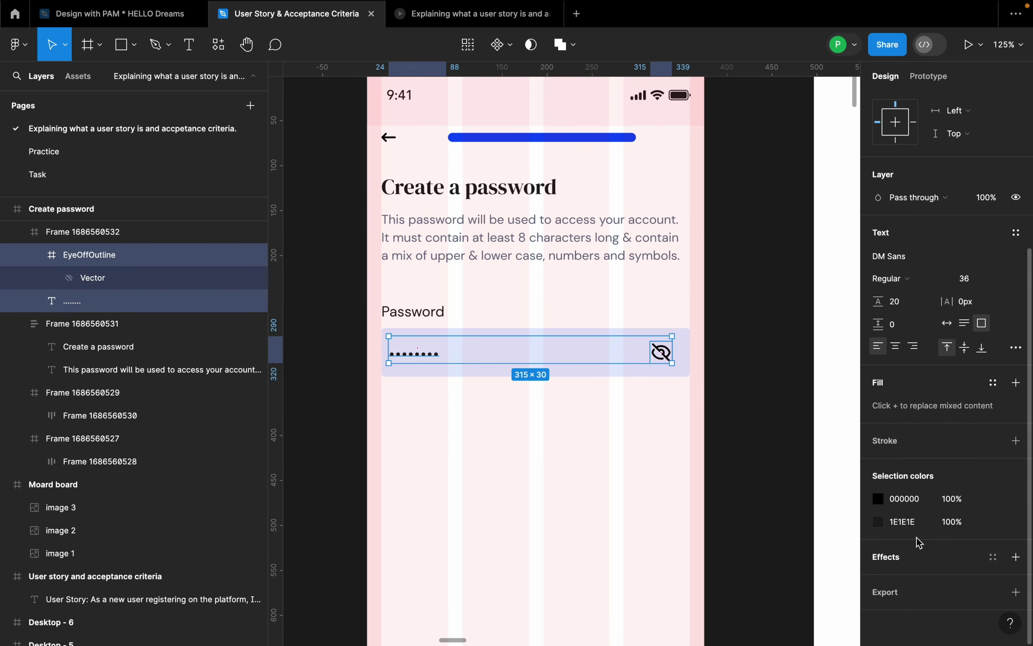
{"action": "left_click", "coordinate": [922, 501]}
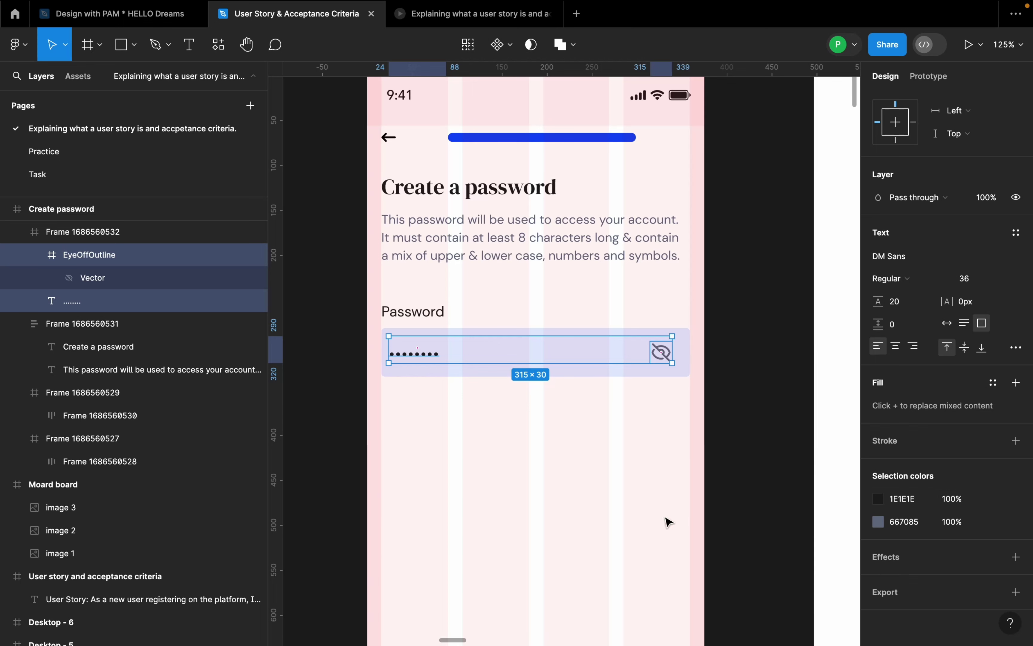
{"action": "left_click", "coordinate": [561, 439]}
- Set the Password label's fill to 1E1E16 at 100% opacity
{"action": "left_click", "coordinate": [412, 321]}
{"action": "scroll", "coordinate": [412, 324], "scroll_direction": "up", "scroll_amount": 5}
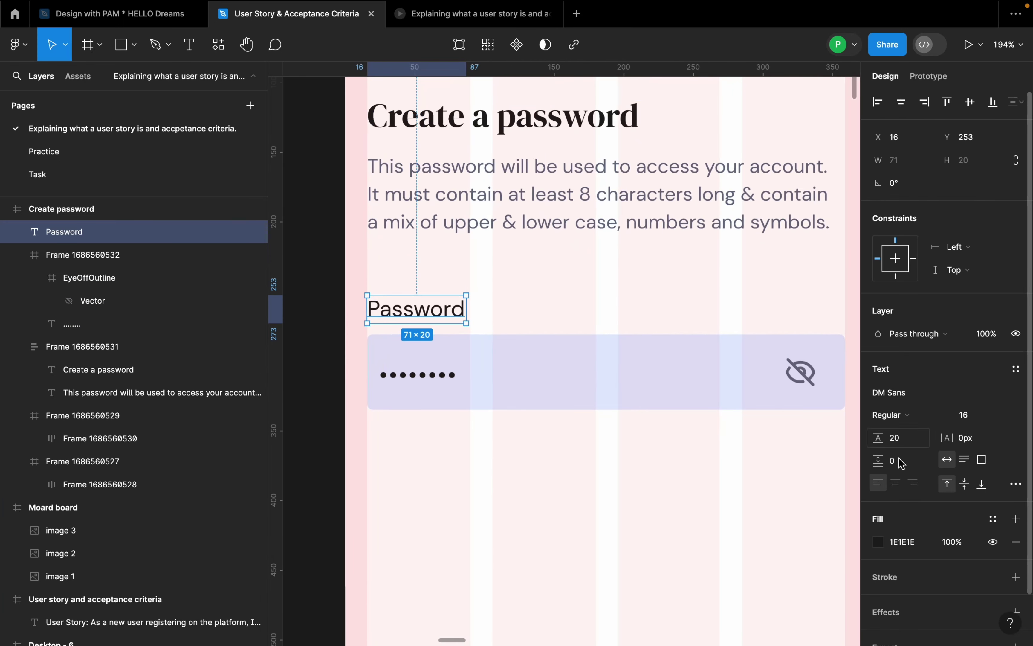
{"action": "left_click", "coordinate": [911, 545]}
{"action": "type", "text": "1E1E1667"}
{"action": "key", "text": "Return"}
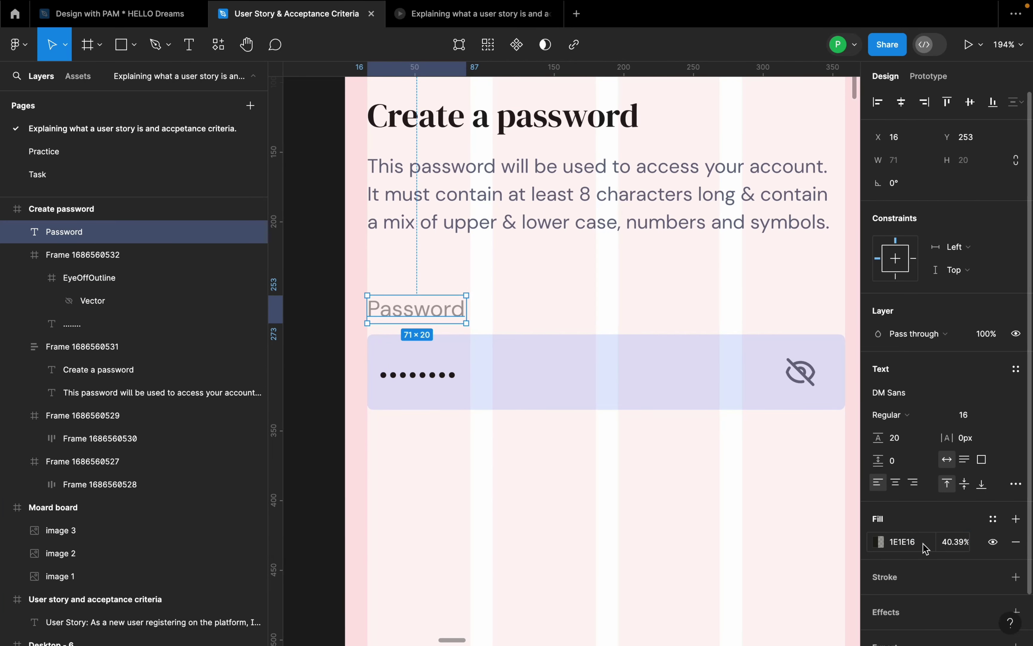
{"action": "left_click", "coordinate": [965, 543]}
{"action": "type", "text": "1"}
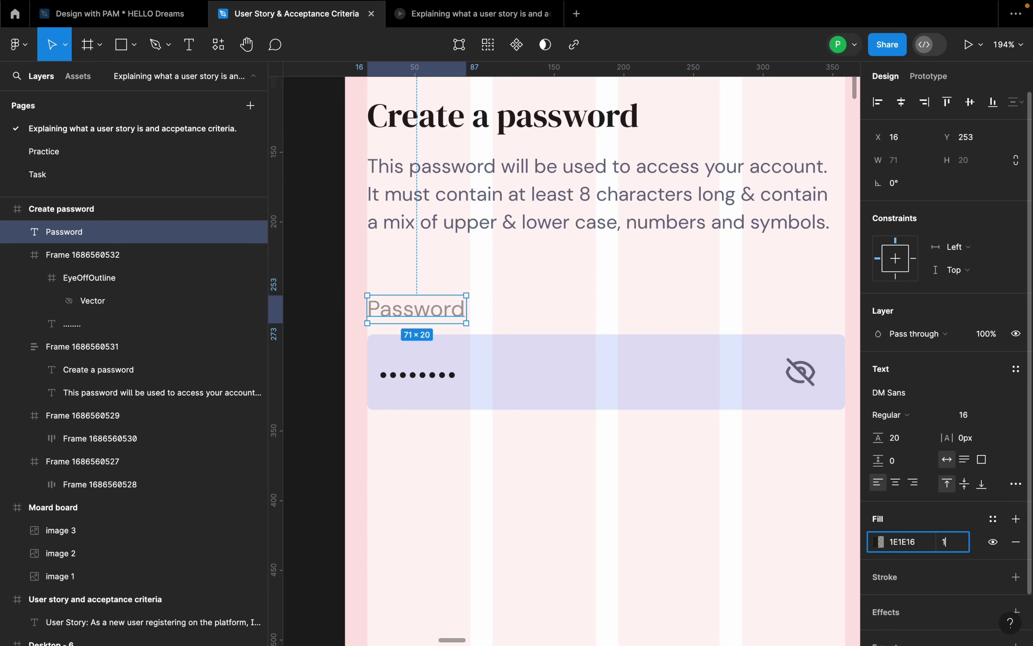
{"action": "type", "text": "00"}
{"action": "key", "text": "Return"}
{"action": "scroll", "coordinate": [516, 374], "scroll_direction": "down", "scroll_amount": 5}
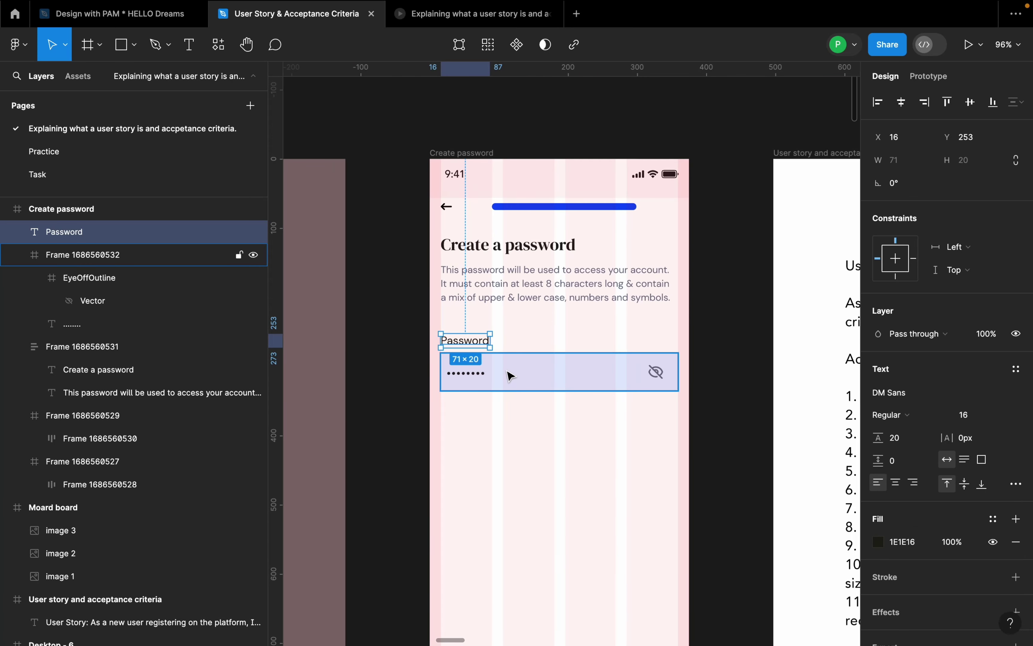
{"action": "scroll", "coordinate": [499, 363], "scroll_direction": "up", "scroll_amount": 4}
{"action": "left_click_drag", "start_coordinate": [456, 329], "coordinate": [459, 331]}
{"action": "scroll", "coordinate": [555, 358], "scroll_direction": "down", "scroll_amount": 5}
{"action": "left_click", "coordinate": [582, 370], "text": "shift"}
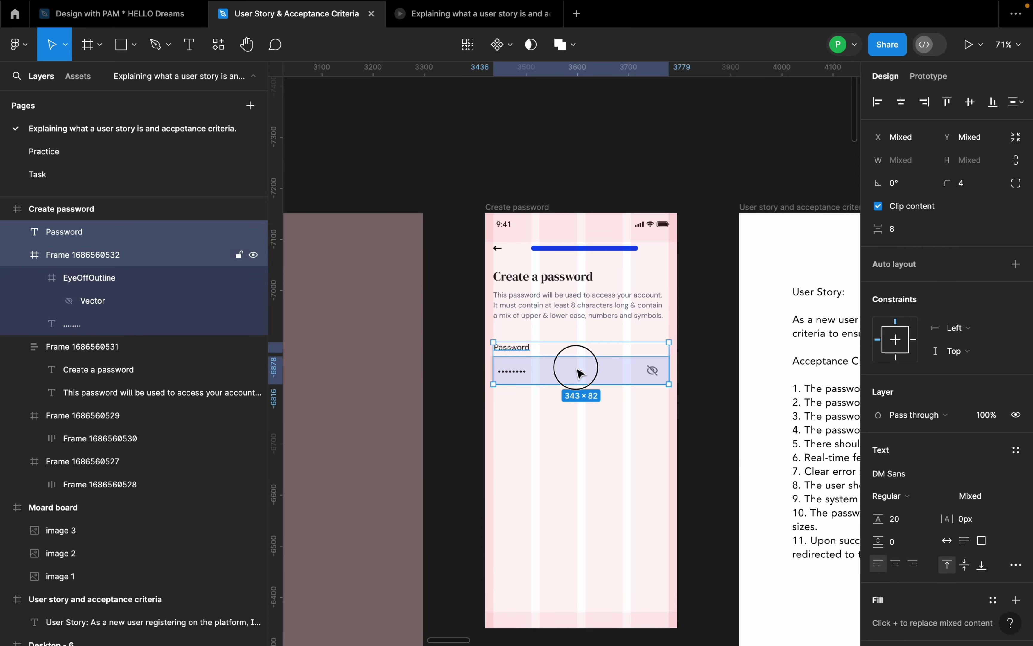
{"action": "scroll", "coordinate": [585, 375], "scroll_direction": "up", "scroll_amount": 5}
{"action": "left_click", "coordinate": [668, 457]}
- Combine the masked dots and the eye icon in a horizontal auto layout with its contents aligned to the centre
{"action": "left_click", "coordinate": [622, 395]}
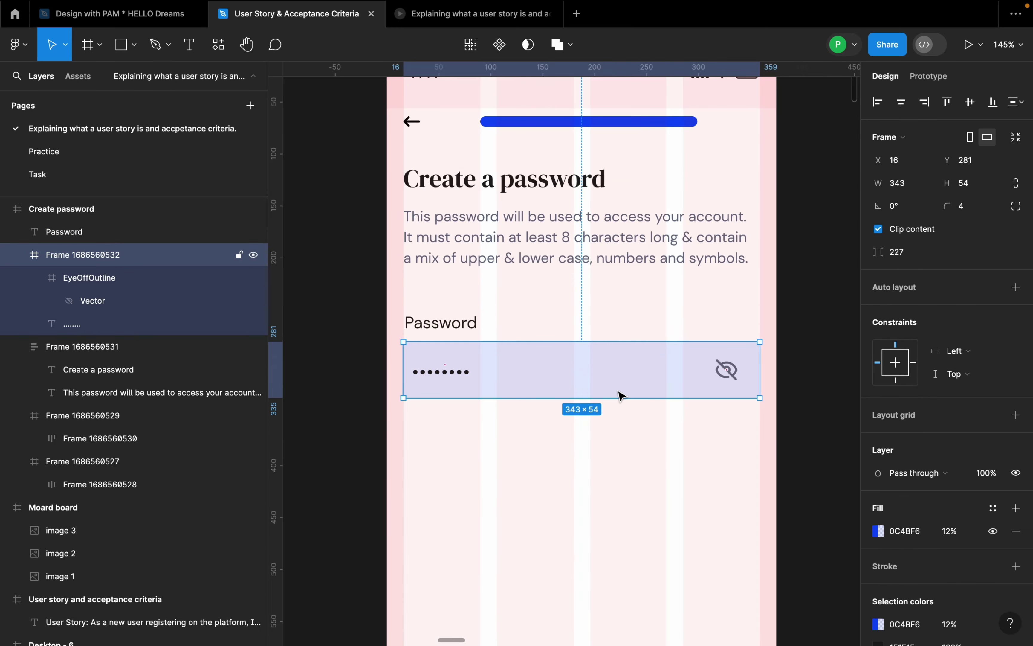
{"action": "left_click", "coordinate": [737, 362]}
{"action": "left_click", "coordinate": [439, 374], "text": "shift"}
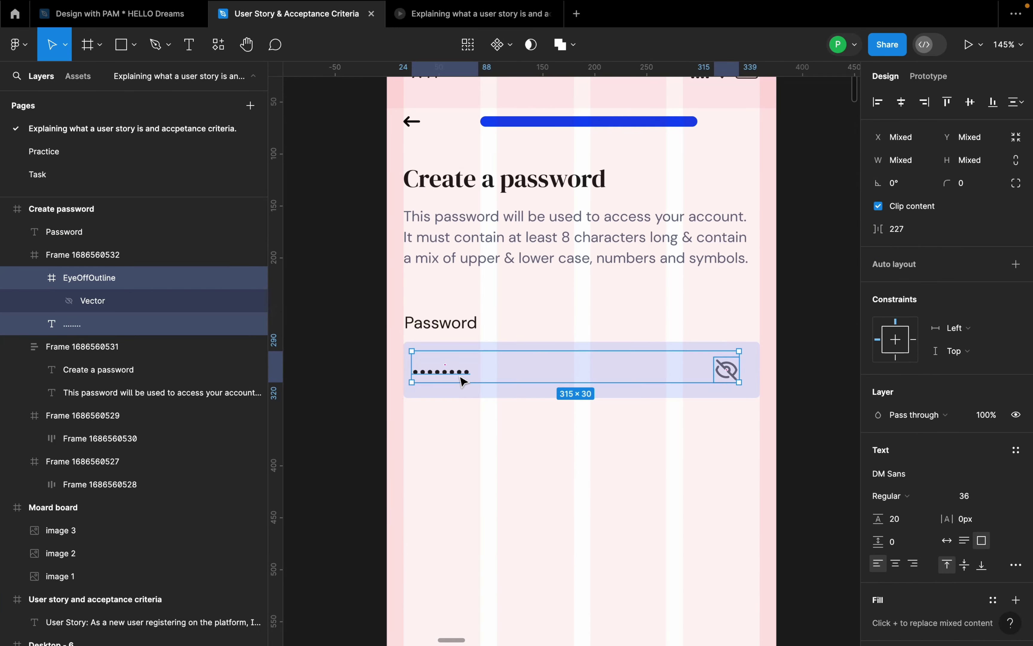
{"action": "key", "text": "shift+a"}
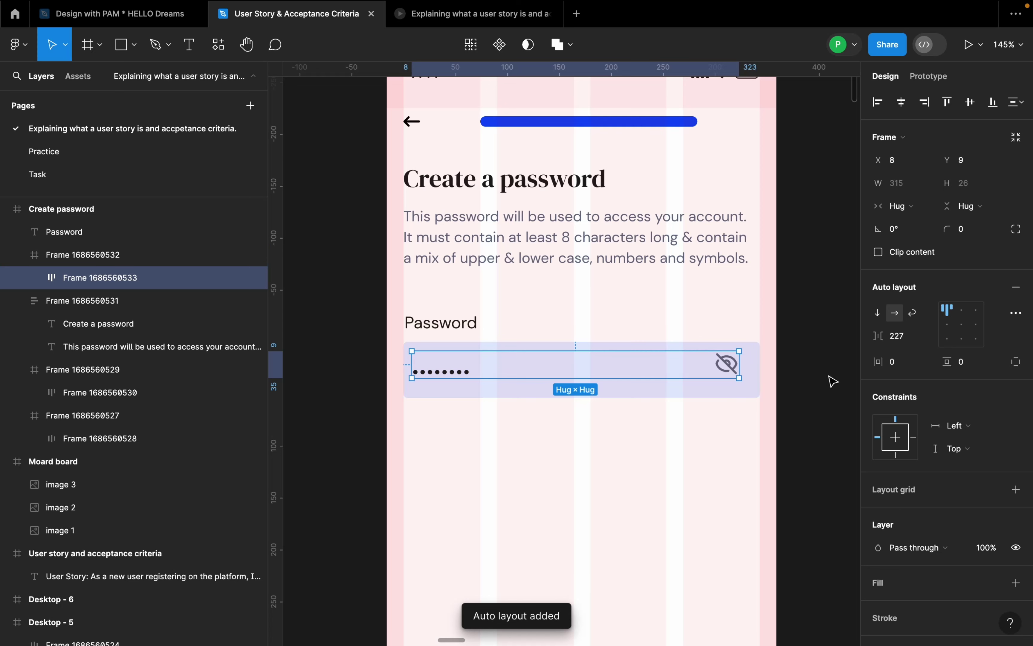
{"action": "left_click", "coordinate": [962, 324]}
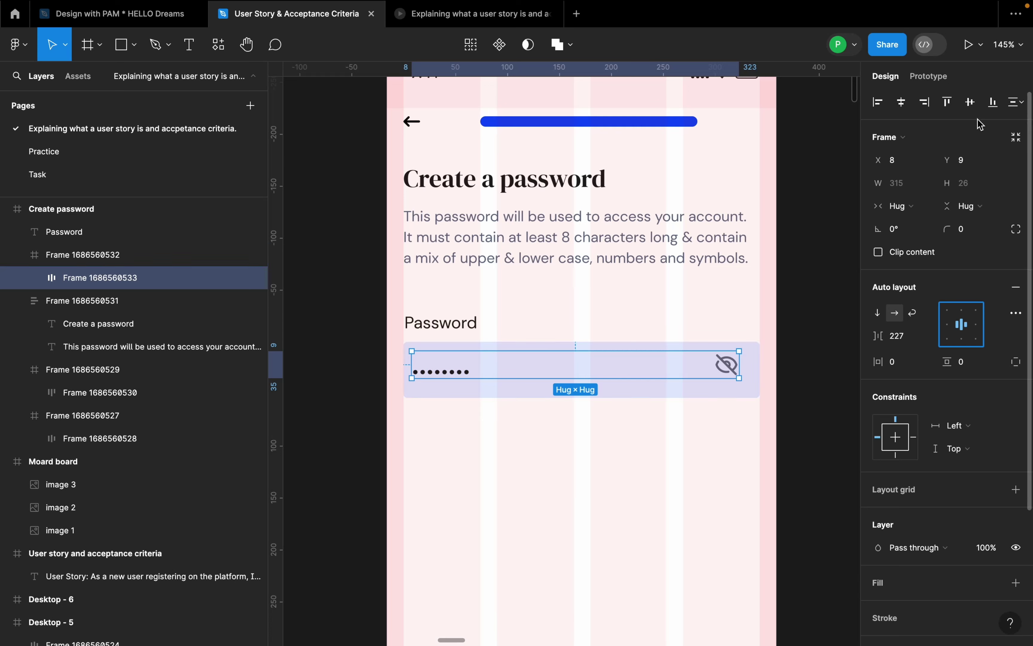
- Centre the row of masked dots and eye icon horizontally and vertically within the password input frame
{"action": "left_click", "coordinate": [975, 107]}
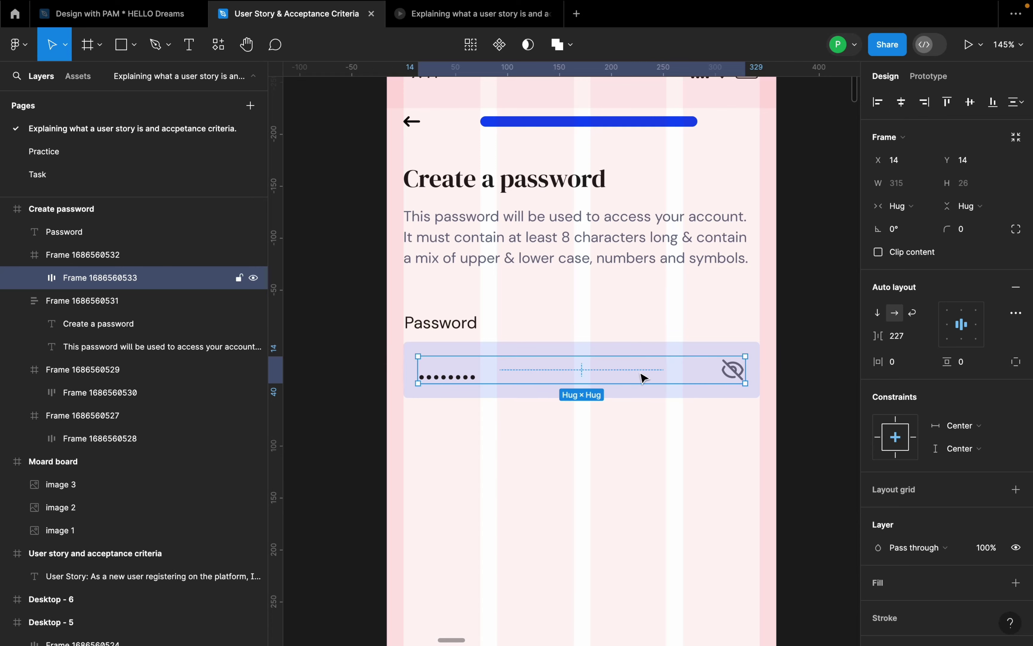
{"action": "left_click", "coordinate": [546, 401]}
{"action": "scroll", "coordinate": [547, 401], "scroll_direction": "up", "scroll_amount": 2}
{"action": "scroll", "coordinate": [444, 401], "scroll_direction": "up", "scroll_amount": 1}
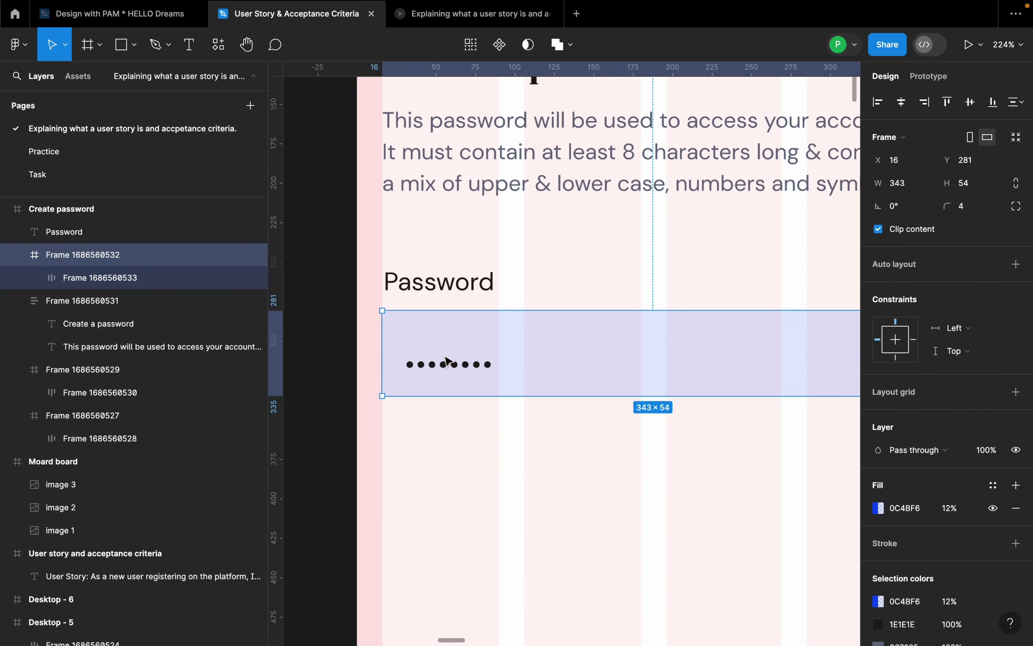
{"action": "scroll", "coordinate": [570, 342], "scroll_direction": "down", "scroll_amount": 3}
{"action": "left_click", "coordinate": [579, 365]}
{"action": "left_click", "coordinate": [615, 320]}
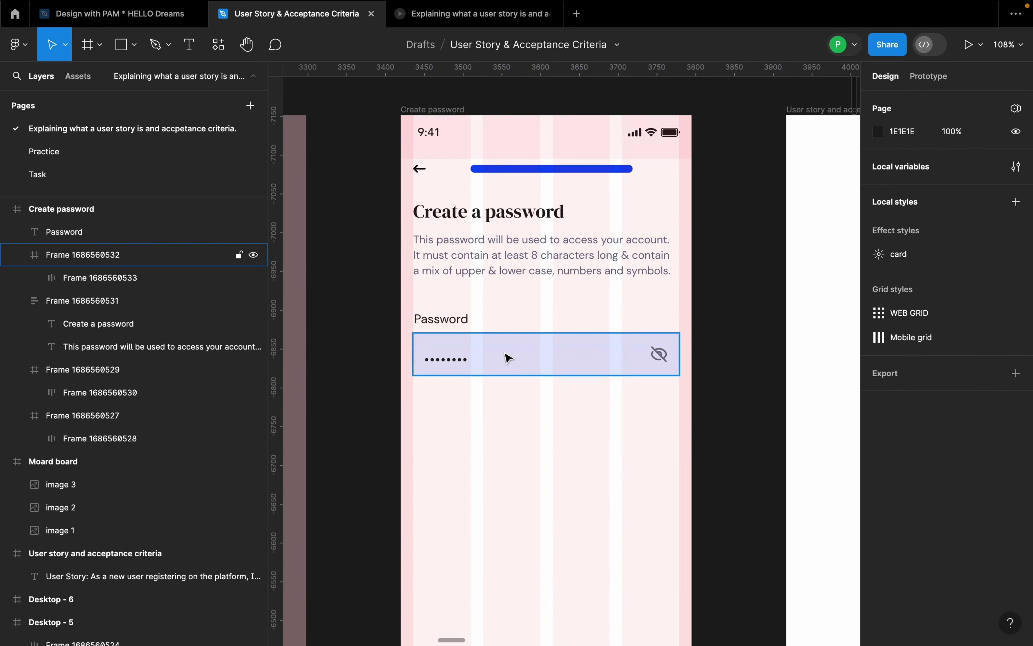
- Combine the Password label and its input frame in a vertical auto layout with 8 spacing
{"action": "scroll", "coordinate": [505, 358], "scroll_direction": "up", "scroll_amount": 3}
{"action": "left_click", "coordinate": [473, 369]}
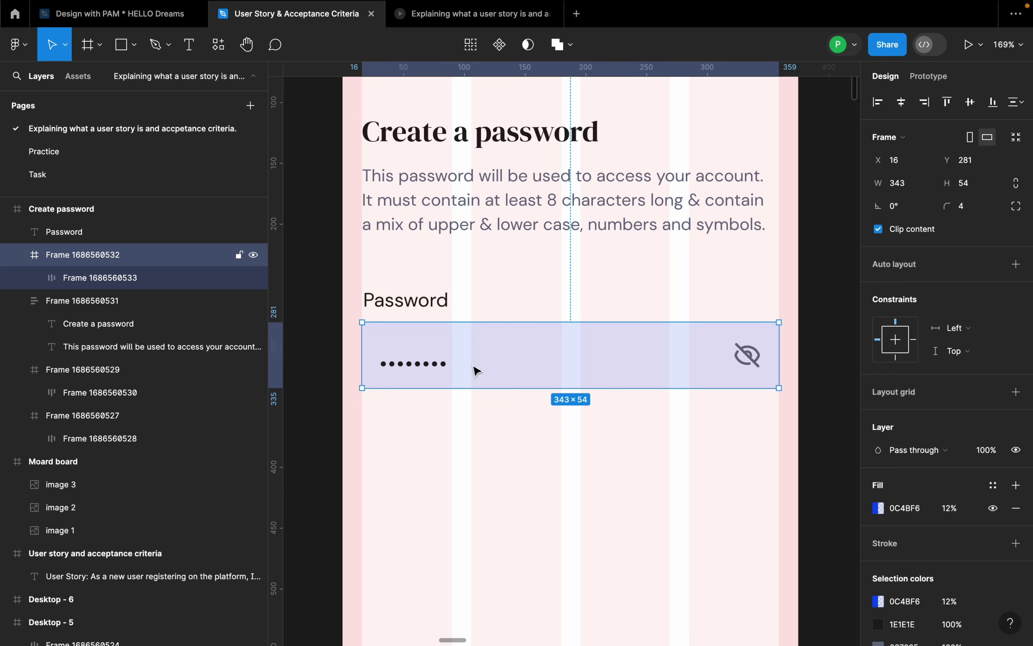
{"action": "left_click", "coordinate": [416, 300], "text": "shift"}
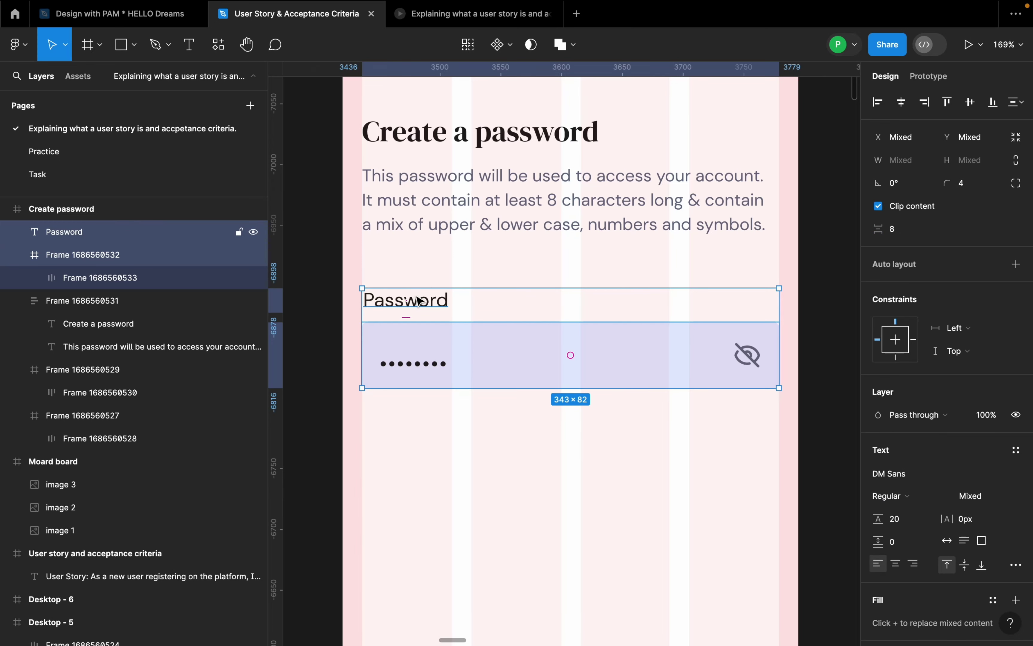
{"action": "key", "text": "shift+a"}
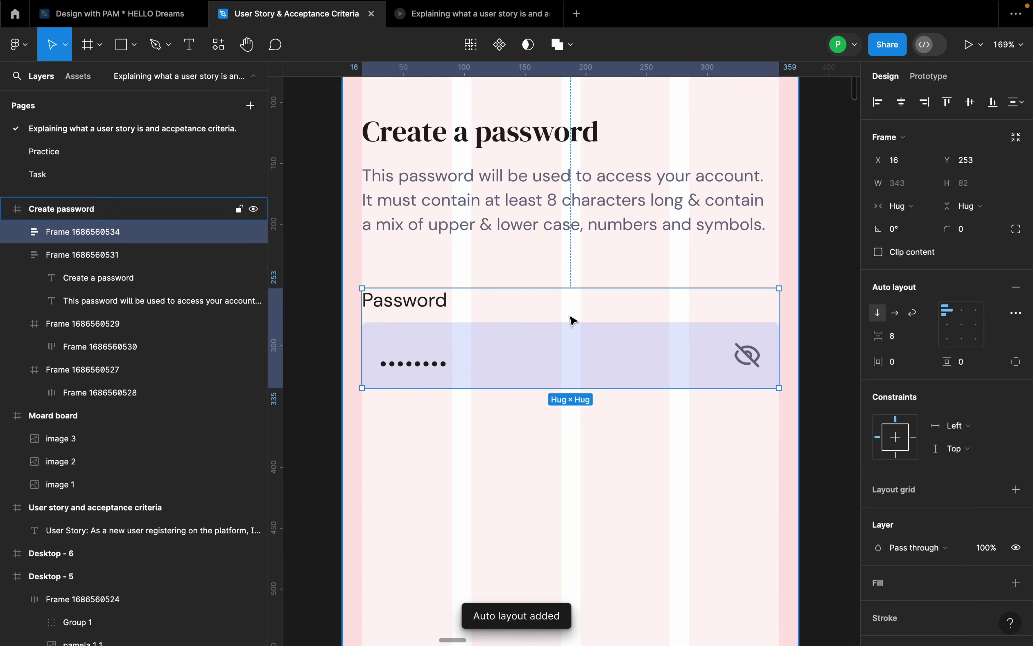
{"action": "scroll", "coordinate": [569, 318], "scroll_direction": "up", "scroll_amount": 2}
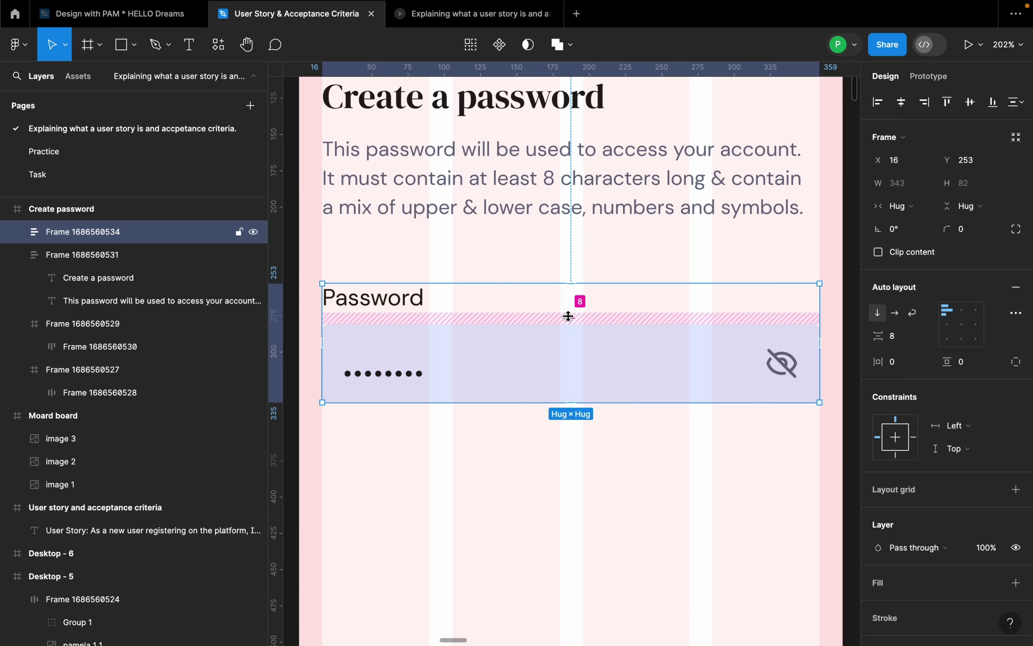
{"action": "scroll", "coordinate": [569, 319], "scroll_direction": "down", "scroll_amount": 4}
{"action": "left_click", "coordinate": [618, 420]}
{"action": "left_click", "coordinate": [598, 353]}
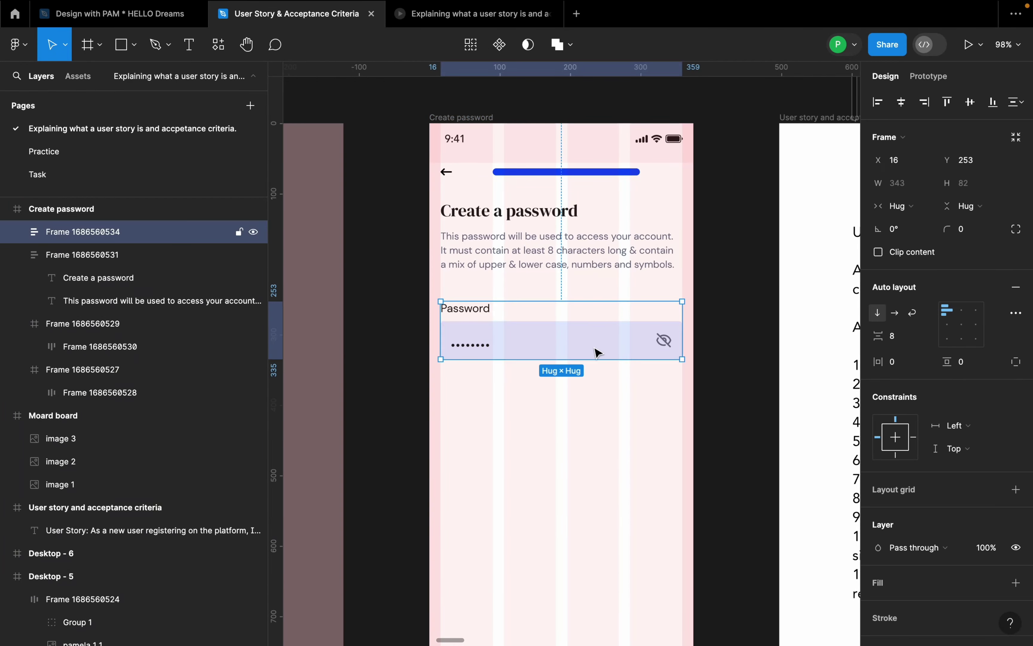
- Duplicate the password field group below the original on the Create password screen
{"action": "scroll", "coordinate": [597, 351], "scroll_direction": "down", "scroll_amount": 2}
{"action": "left_click", "coordinate": [600, 431]}
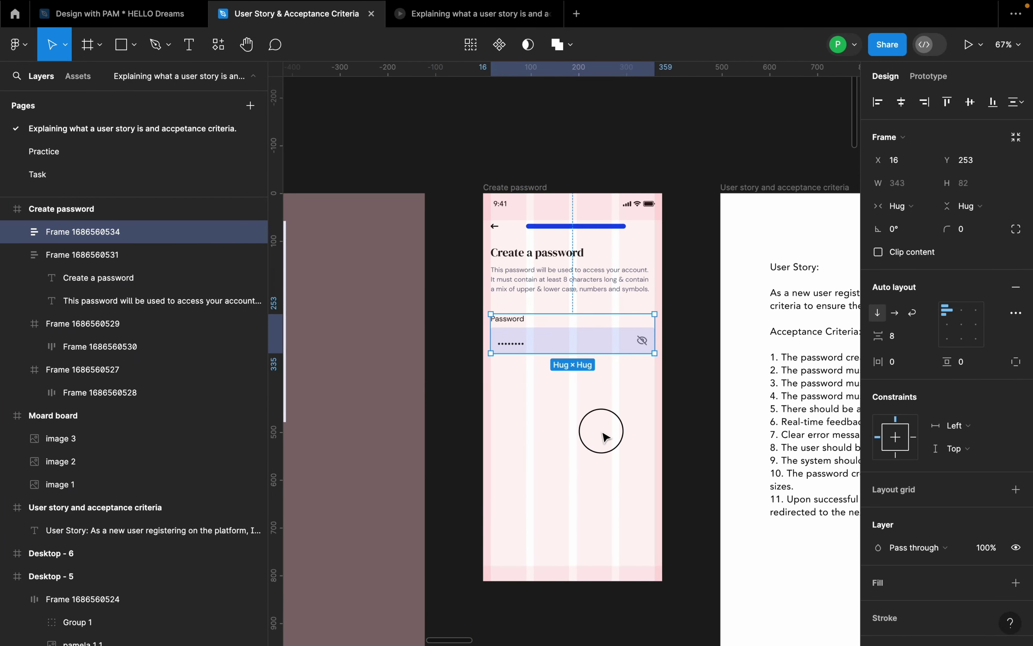
{"action": "left_click", "coordinate": [584, 337]}
{"action": "left_click_drag", "start_coordinate": [584, 337], "coordinate": [583, 431], "text": "alt"}
- Change the duplicated field's label to "Confirm password"
{"action": "scroll", "coordinate": [508, 432], "scroll_direction": "up", "scroll_amount": 5}
{"action": "double_click", "coordinate": [519, 387]}
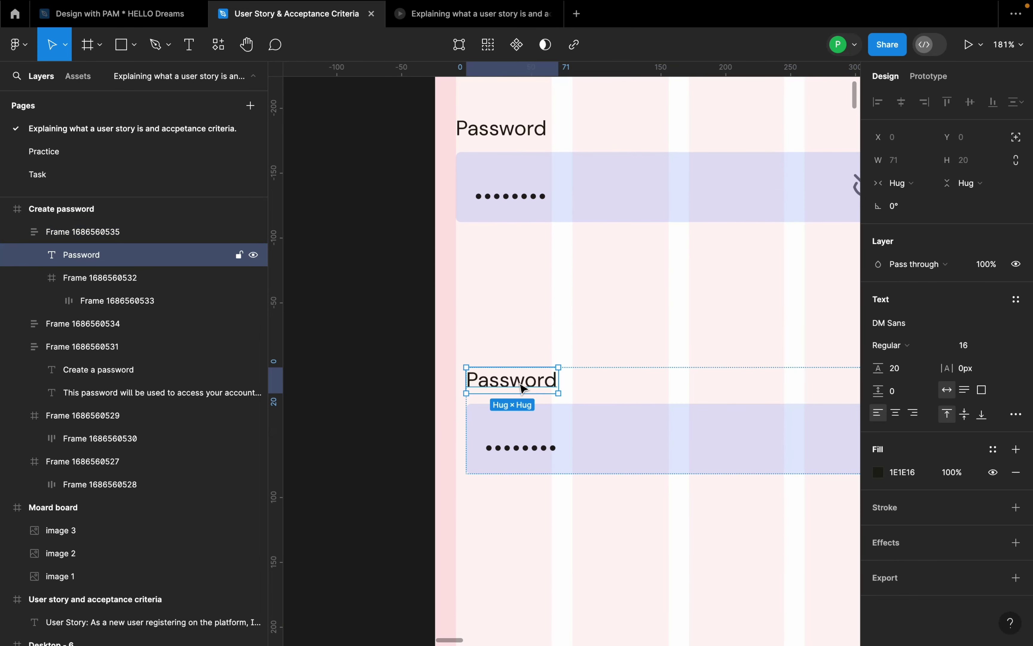
{"action": "double_click", "coordinate": [520, 387]}
{"action": "type", "text": "Confrim"}
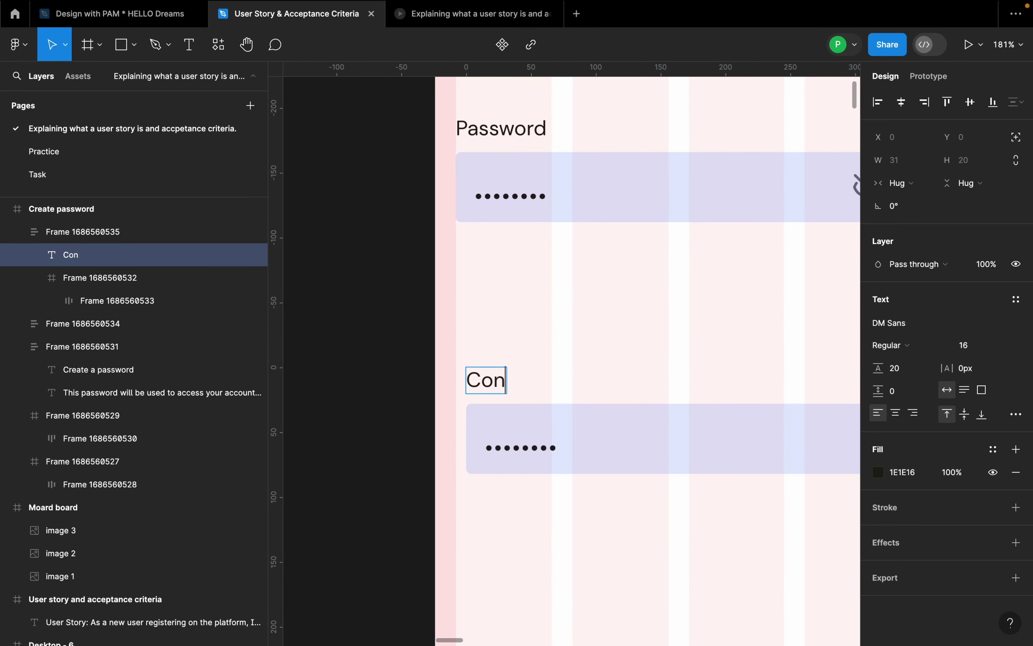
{"action": "key", "text": "BackSpace"}
{"action": "key", "text": "BackSpace"}
{"action": "key", "text": "BackSpace"}
{"action": "key", "text": "BackSpace"}
{"action": "key", "text": "BackSpace"}
{"action": "type", "text": "or"}
{"action": "key", "text": "BackSpace"}
{"action": "key", "text": "BackSpace"}
{"action": "type", "text": "rm"}
{"action": "key", "text": "BackSpace"}
{"action": "key", "text": "BackSpace"}
{"action": "type", "text": "irm password"}
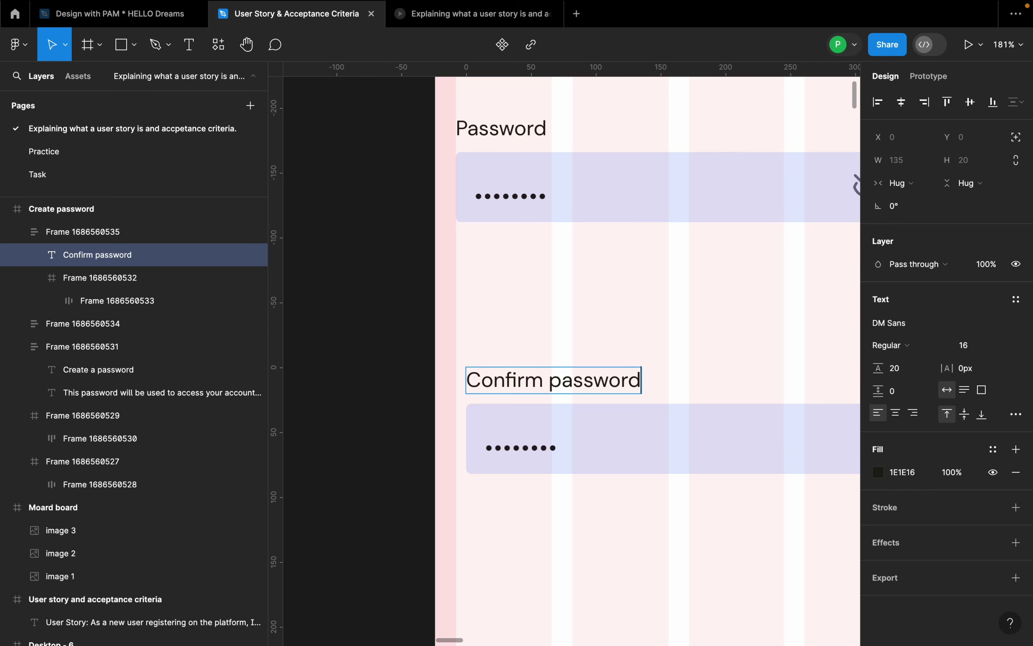
{"action": "left_click", "coordinate": [511, 424]}
{"action": "left_click", "coordinate": [427, 443]}
- Move the Confirm password group further down the screen to X 14, Y 544
{"action": "scroll", "coordinate": [427, 443], "scroll_direction": "down", "scroll_amount": 5}
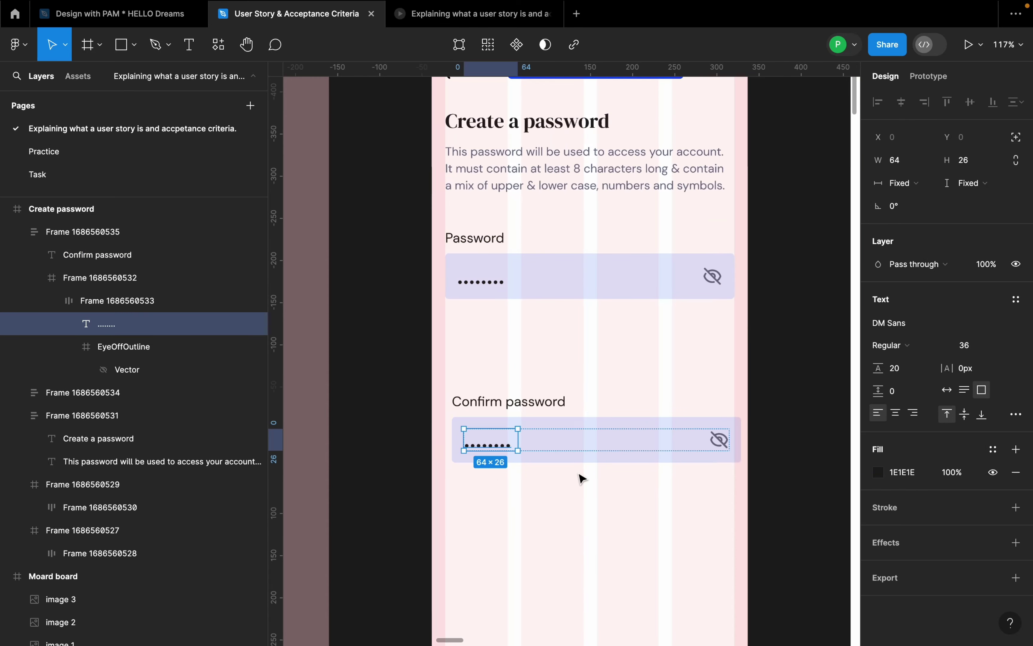
{"action": "left_click", "coordinate": [602, 440]}
{"action": "left_click", "coordinate": [621, 414]}
{"action": "left_click_drag", "start_coordinate": [637, 410], "coordinate": [638, 412]}
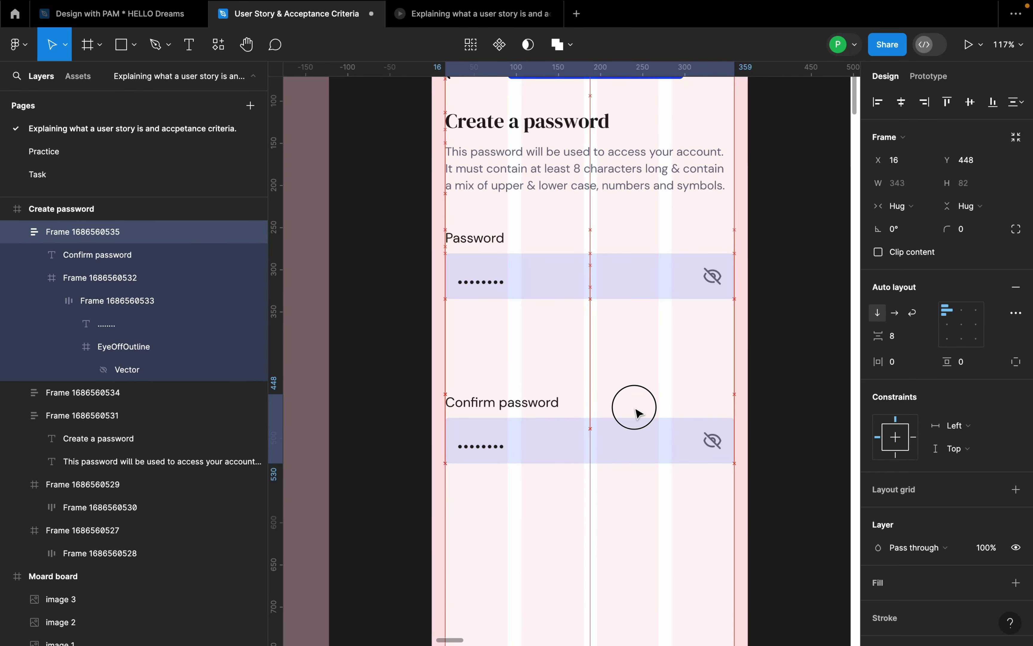
{"action": "scroll", "coordinate": [610, 399], "scroll_direction": "down", "scroll_amount": 3}
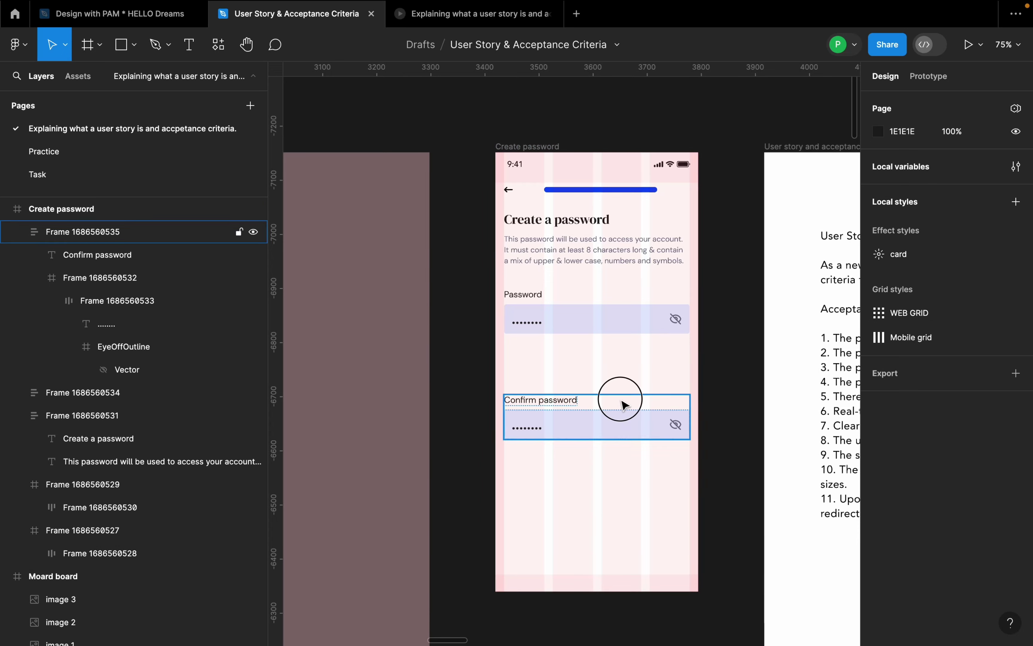
{"action": "left_click_drag", "start_coordinate": [619, 421], "coordinate": [554, 440]}
- Review the acceptance criteria and add the text "Minimum of 8 characters" between the two password fields
{"action": "scroll", "coordinate": [537, 397], "scroll_direction": "down", "scroll_amount": 3}
{"action": "scroll", "coordinate": [708, 413], "scroll_direction": "up", "scroll_amount": 1}
{"action": "scroll", "coordinate": [554, 440], "scroll_direction": "right", "scroll_amount": 2}
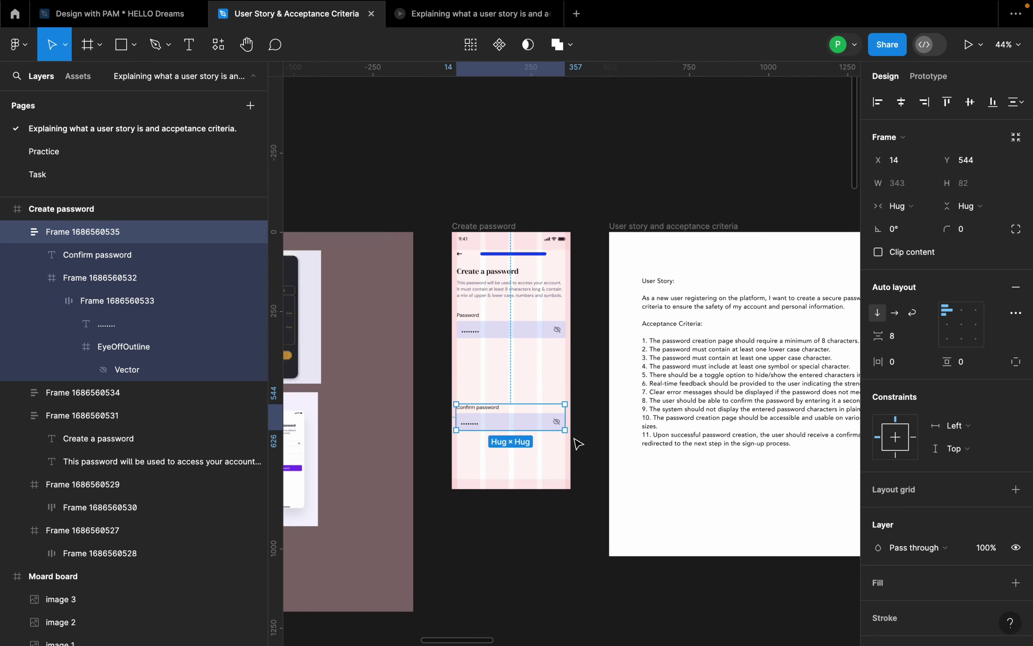
{"action": "scroll", "coordinate": [478, 372], "scroll_direction": "up", "scroll_amount": 3}
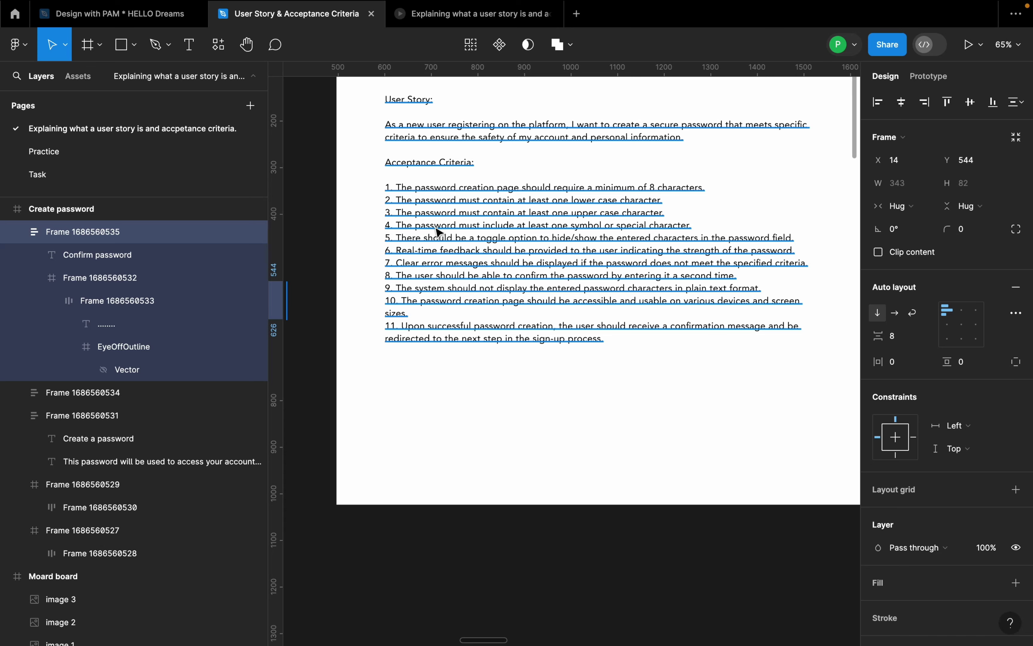
{"action": "scroll", "coordinate": [740, 378], "scroll_direction": "down", "scroll_amount": 1}
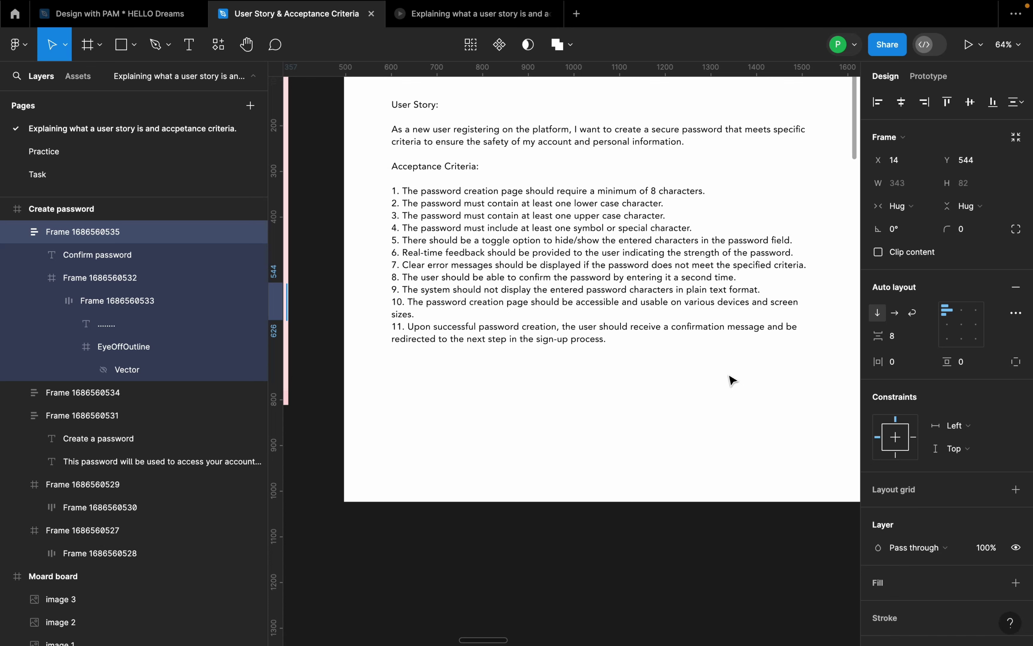
{"action": "key", "text": "shift+2"}
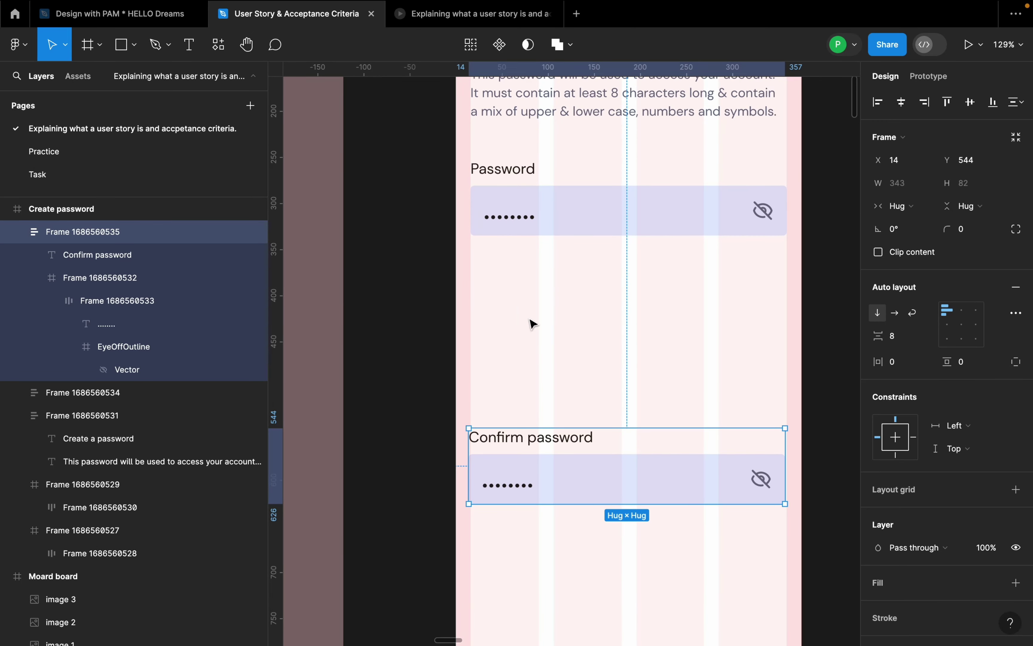
{"action": "key", "text": "t"}
{"action": "left_click", "coordinate": [507, 306]}
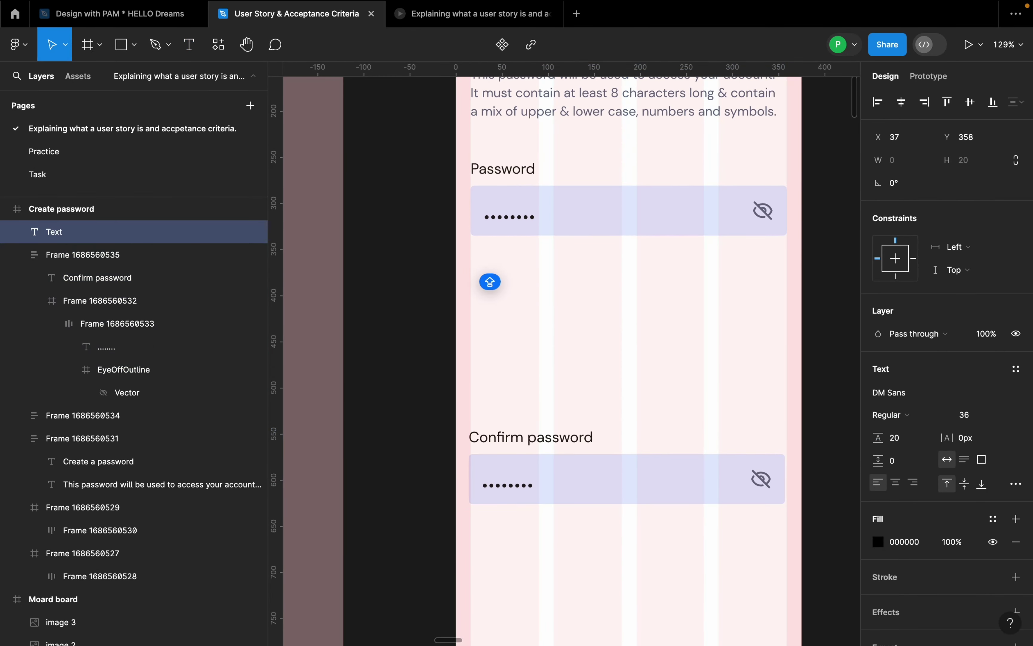
{"action": "type", "text": "Minimu"}
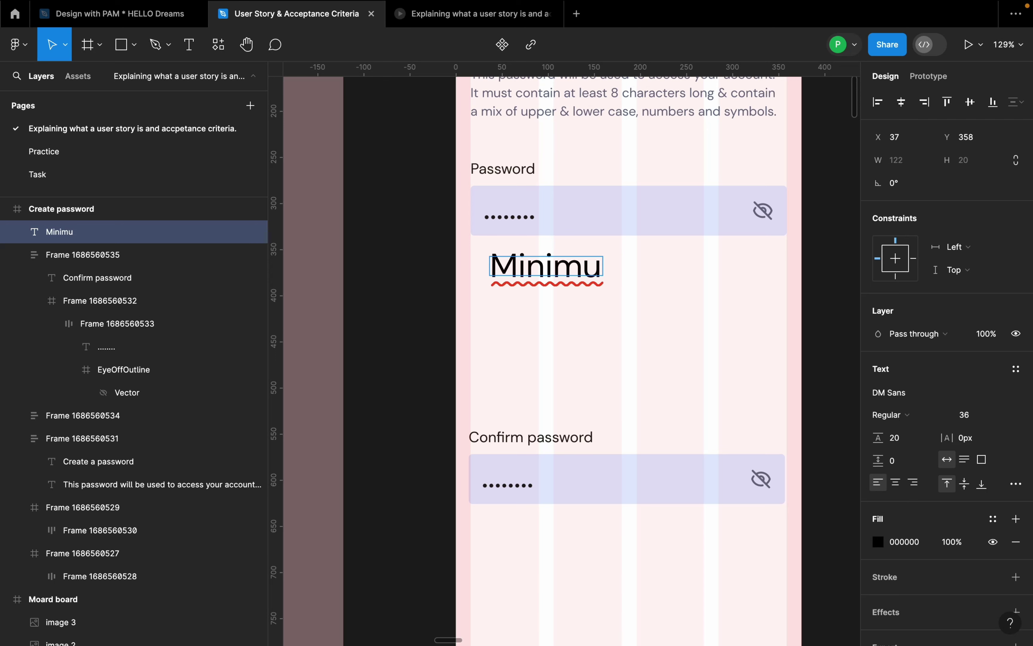
{"action": "type", "text": ","}
{"action": "key", "text": "BackSpace"}
{"action": "type", "text": "m of "}
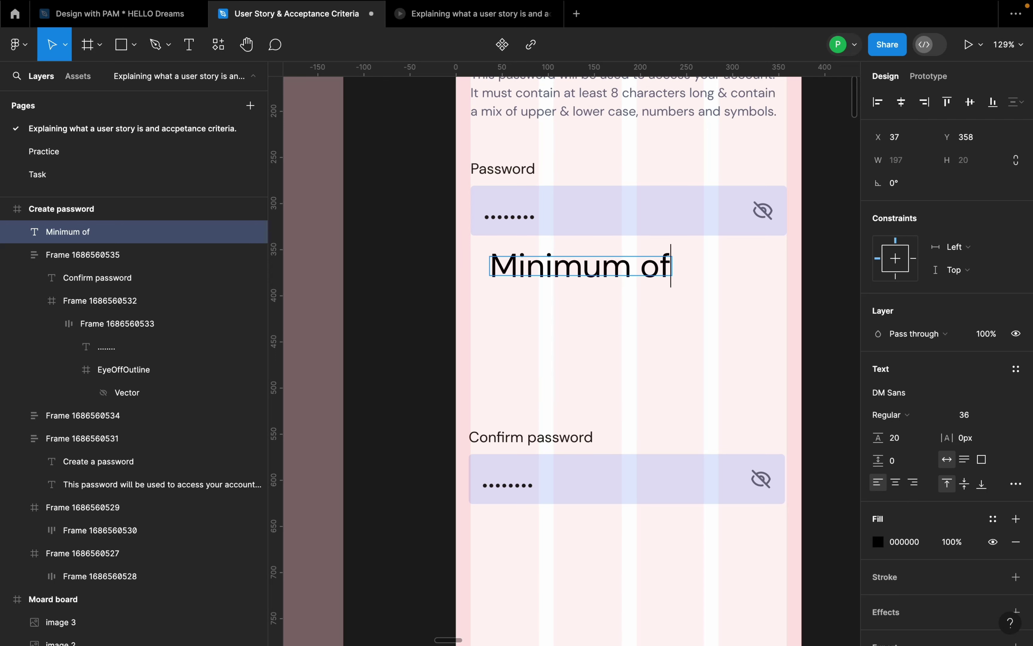
{"action": "type", "text": "8 cha"}
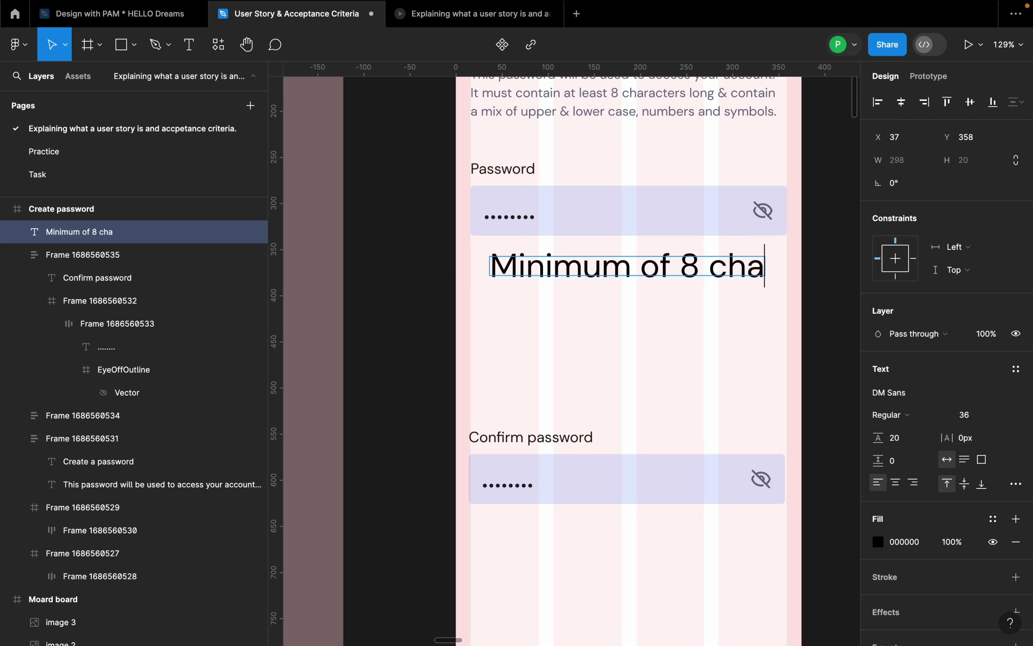
{"action": "type", "text": "racters"}
{"action": "key", "text": "Escape"}
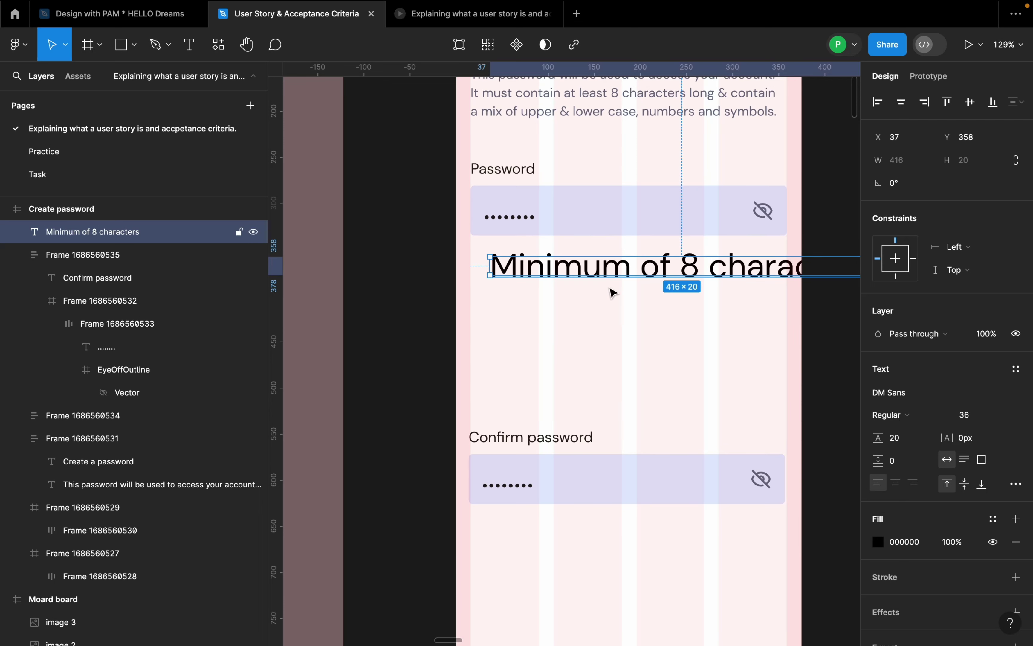
- Set the "Minimum of 8 characters" text to font size 12 and move it down to Y 386
{"action": "left_click", "coordinate": [993, 414]}
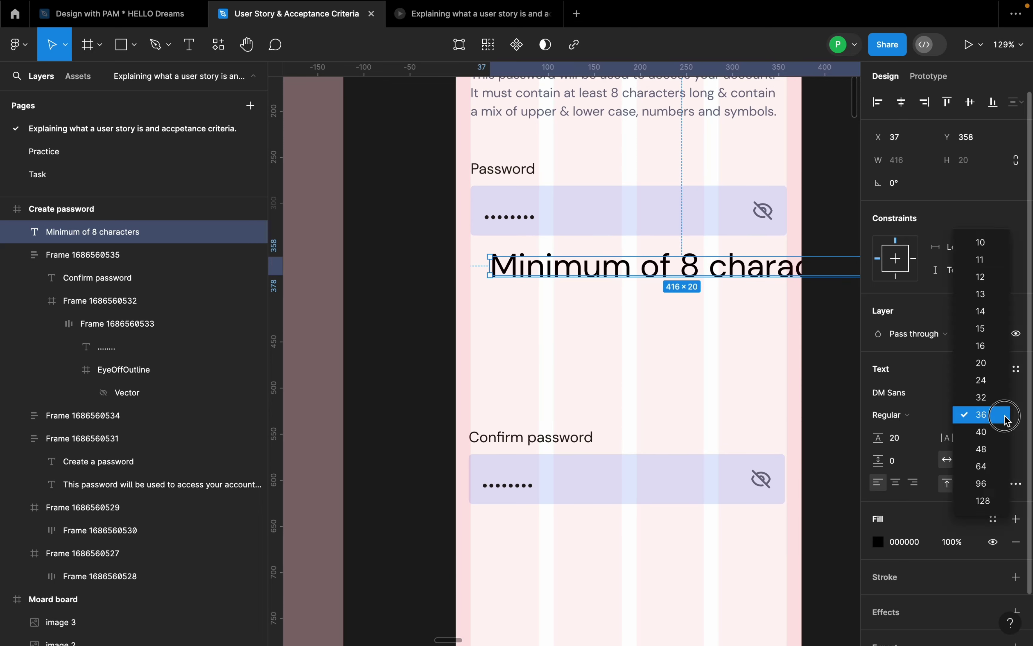
{"action": "left_click", "coordinate": [989, 282]}
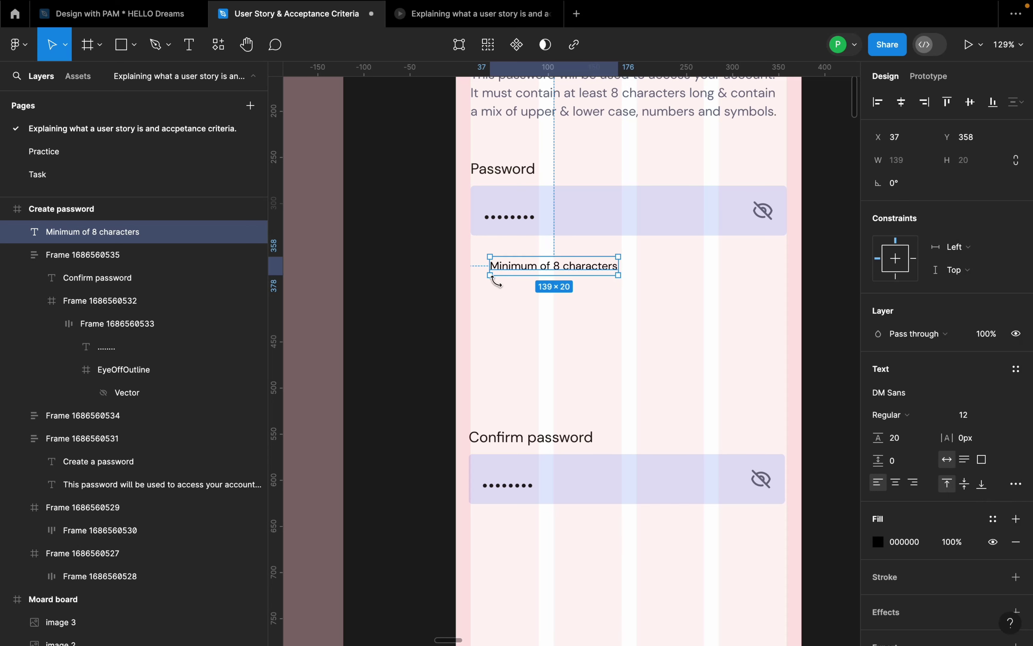
{"action": "left_click_drag", "start_coordinate": [555, 270], "coordinate": [557, 294]}
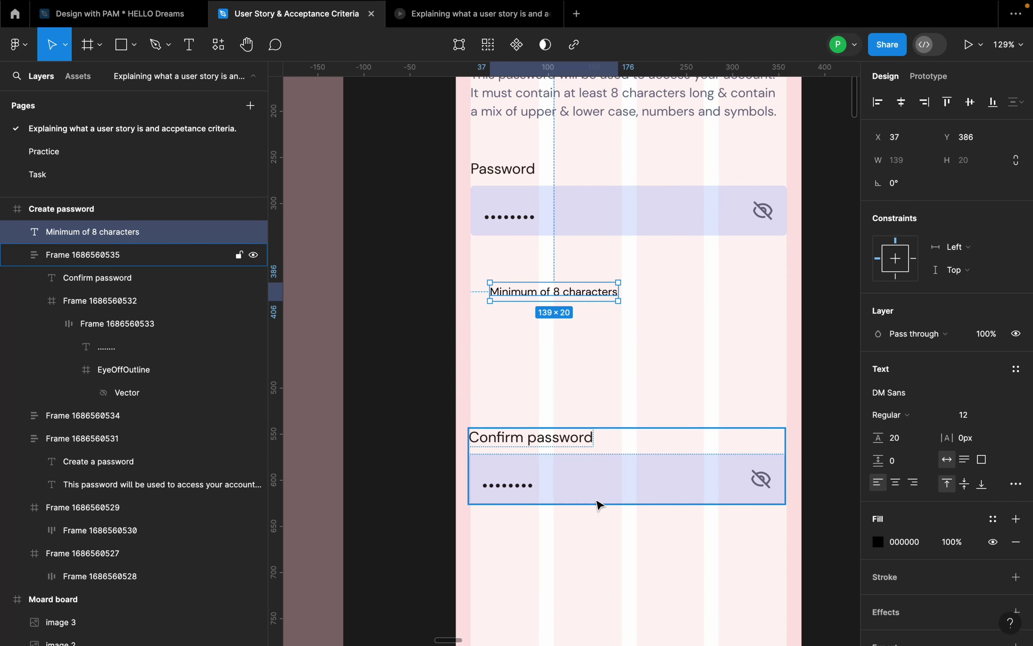
- Set the fill of the "Minimum of 8 characters" text to 1E1E1E
{"action": "left_click", "coordinate": [922, 550]}
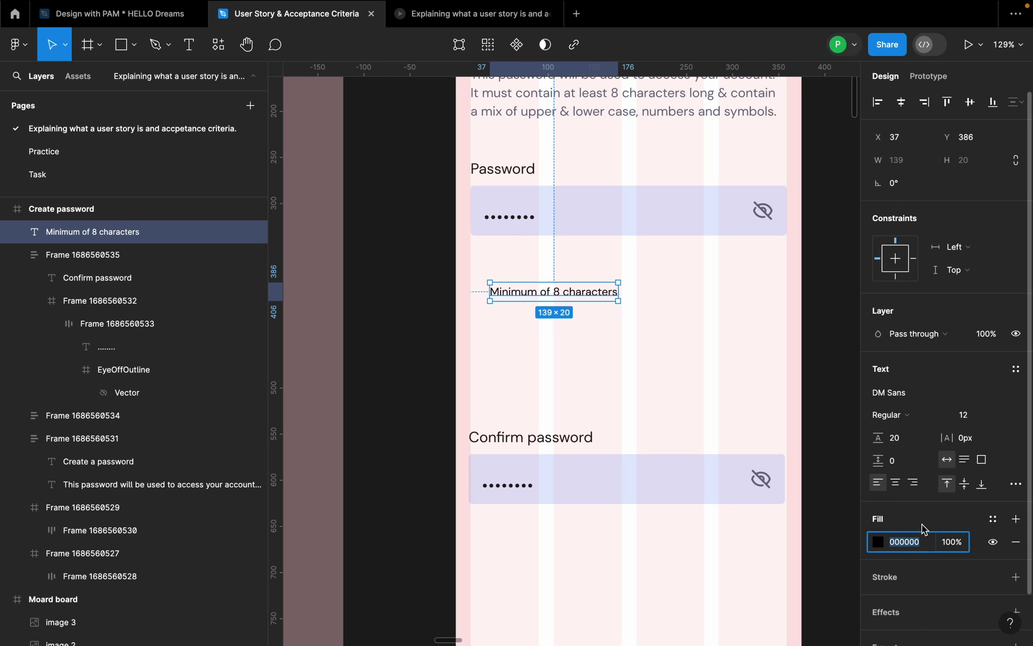
{"action": "type", "text": "1e1e1e"}
{"action": "key", "text": "Return"}
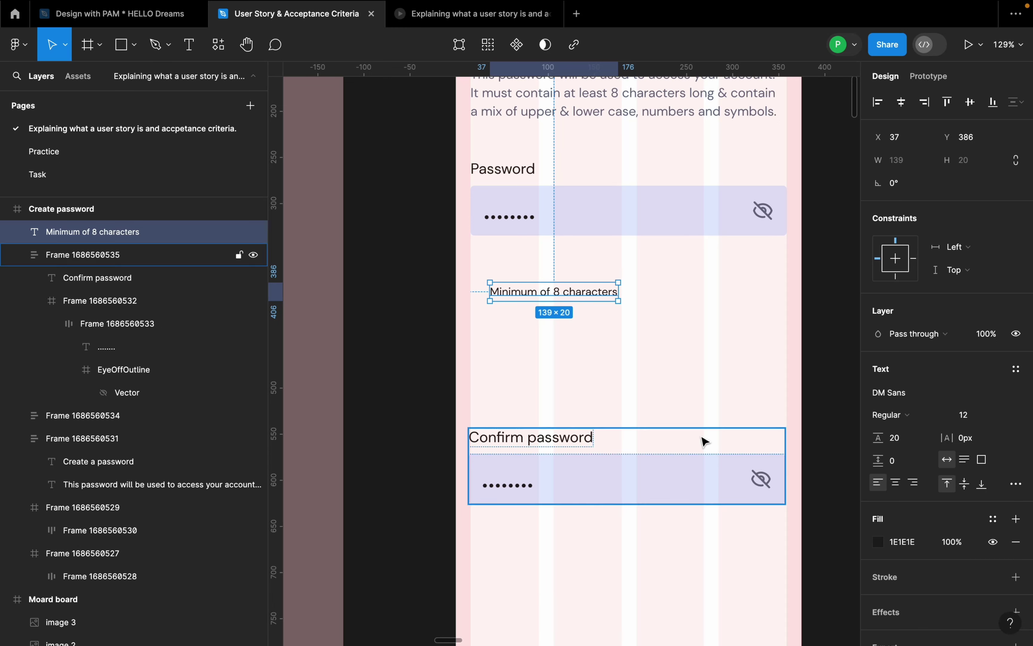
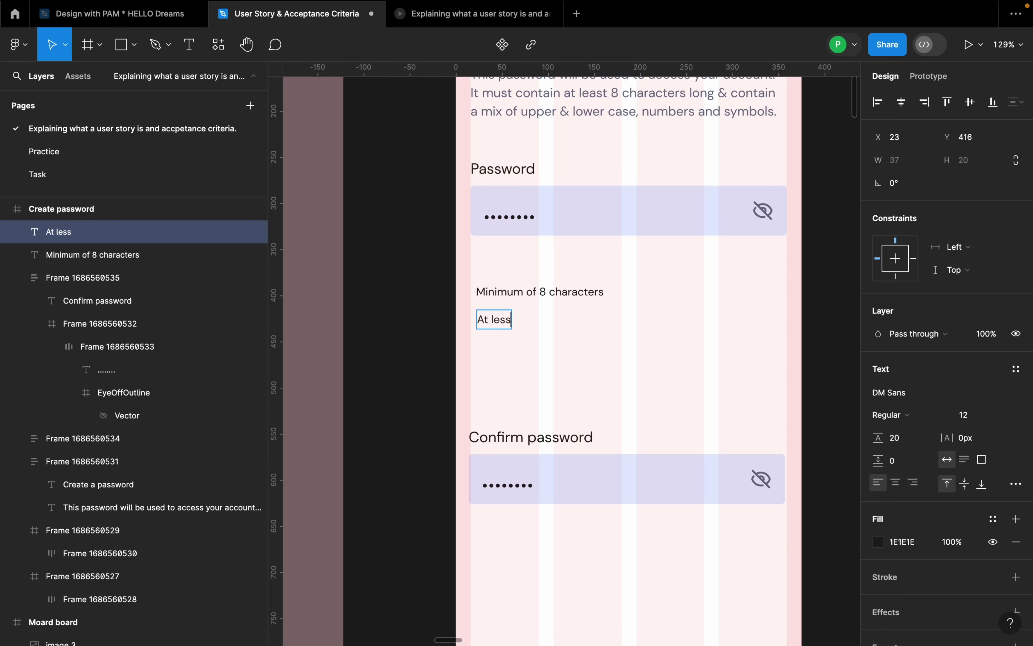
- Complete the second requirement as "At least one lower caste letter" and duplicate it below as "At least one upper caste letter"
{"action": "type", "text": "st one lower caste letter"}
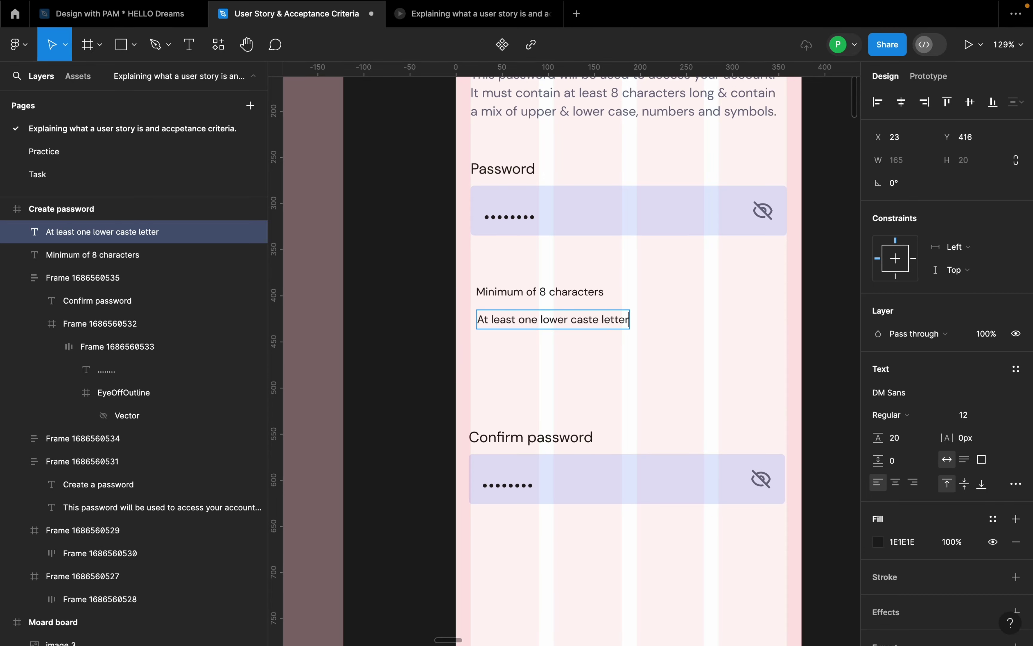
{"action": "key", "text": "Escape"}
{"action": "left_click_drag", "start_coordinate": [601, 326], "coordinate": [562, 341]}
{"action": "scroll", "coordinate": [563, 341], "scroll_direction": "up", "scroll_amount": 2}
{"action": "double_click", "coordinate": [556, 342]}
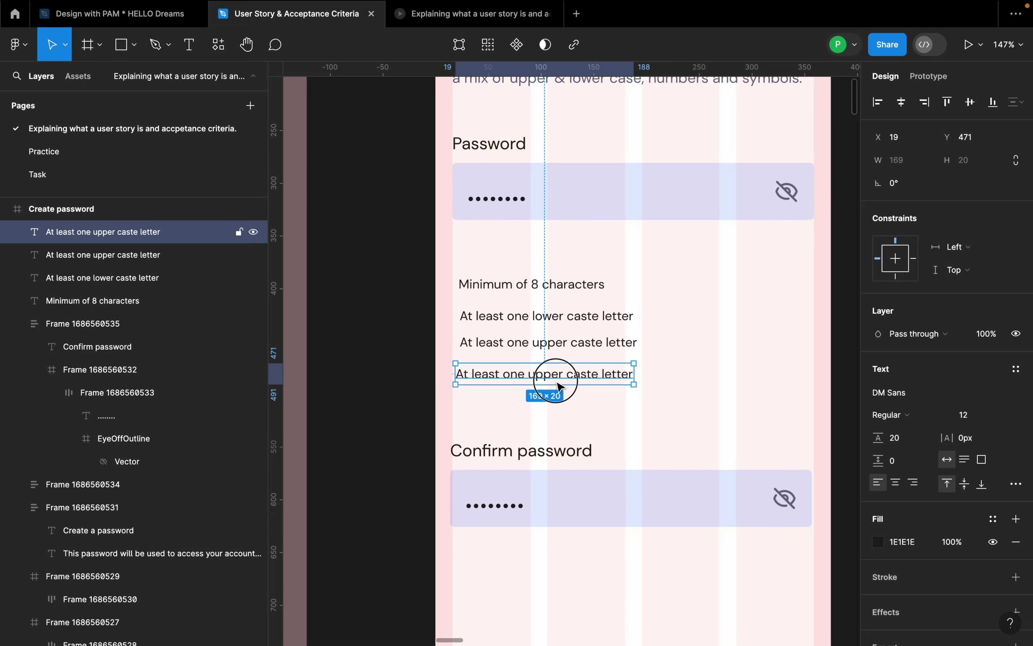
- Reword the lowest requirement line to "At least one special symbol (@!<>?$*&)"
{"action": "double_click", "coordinate": [558, 380]}
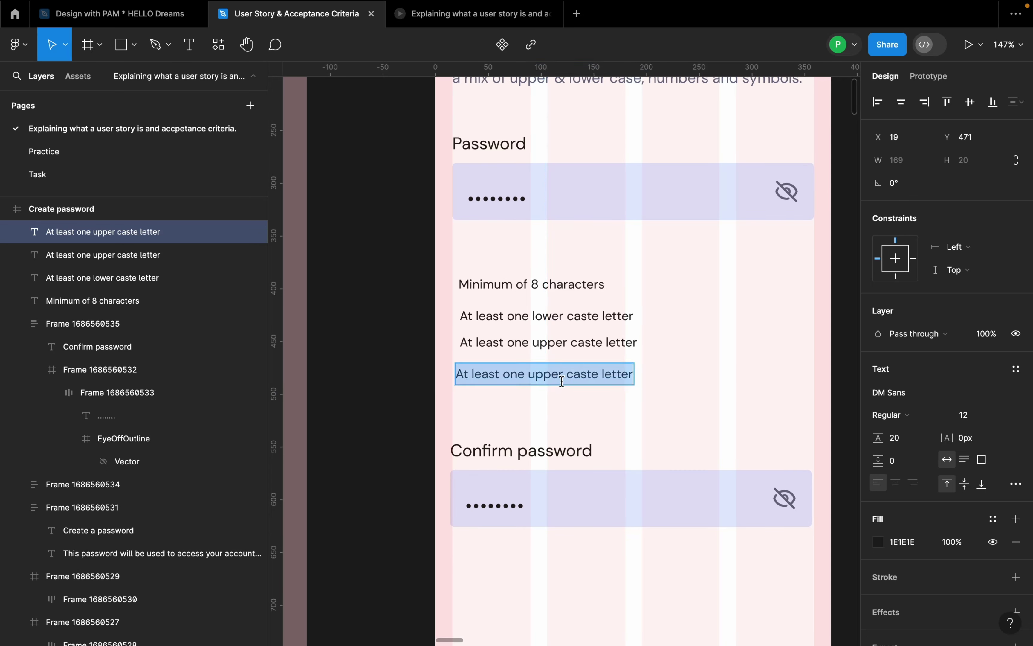
{"action": "left_click", "coordinate": [562, 381]}
{"action": "left_click_drag", "start_coordinate": [529, 375], "coordinate": [634, 375]}
{"action": "type", "text": "special  symbo"}
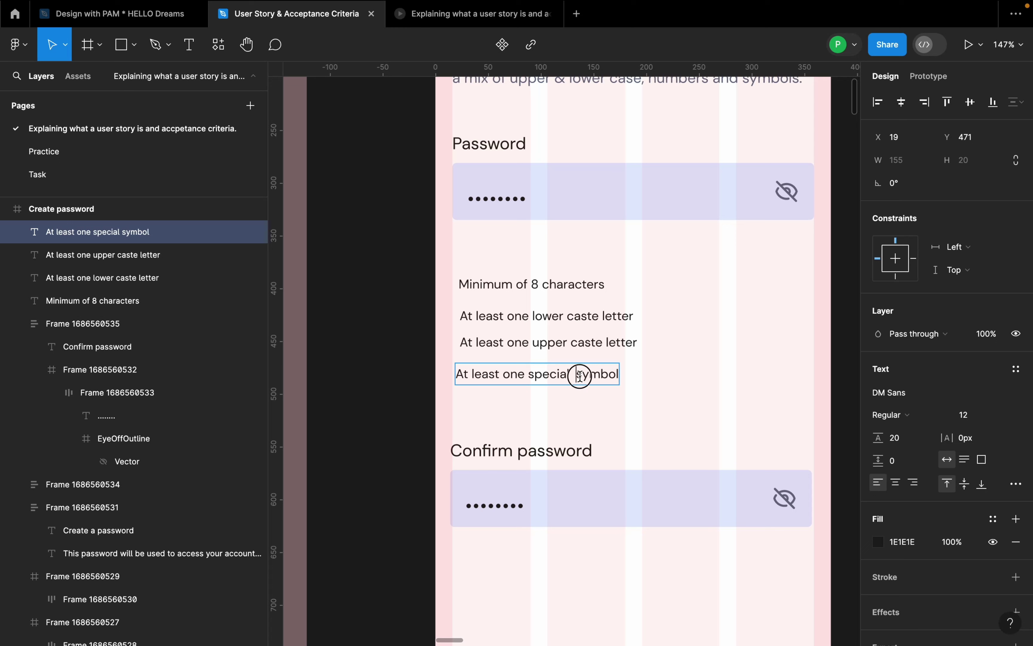
{"action": "key", "text": "BackSpace"}
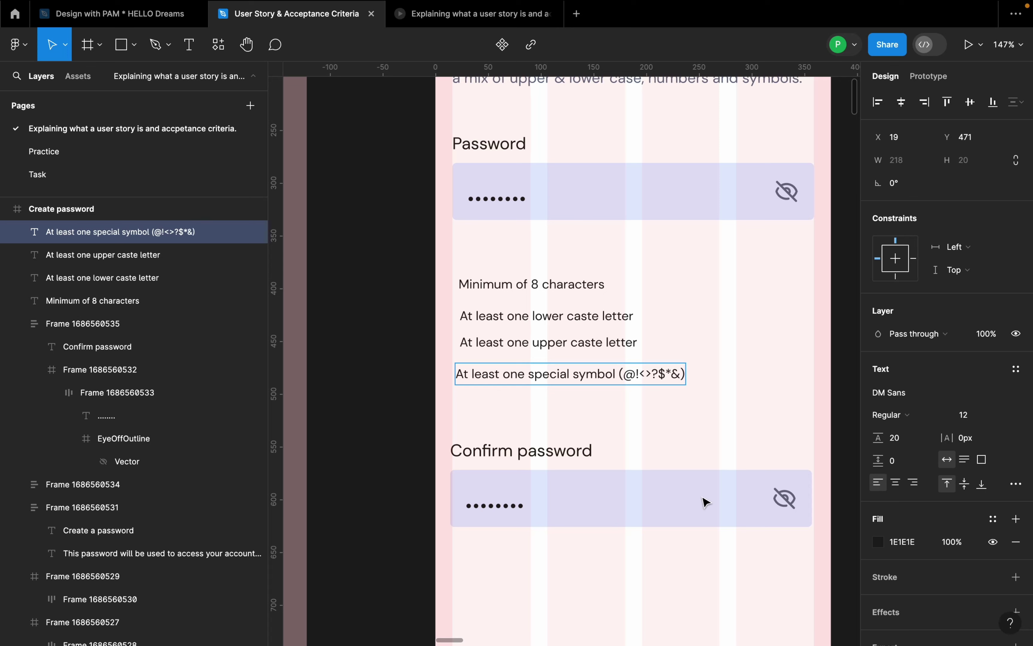
- Arrange the four password requirement lines in a vertical, left-aligned auto layout with spacing of 8
{"action": "left_click", "coordinate": [604, 342], "text": "shift"}
{"action": "left_click", "coordinate": [605, 318], "text": "shift"}
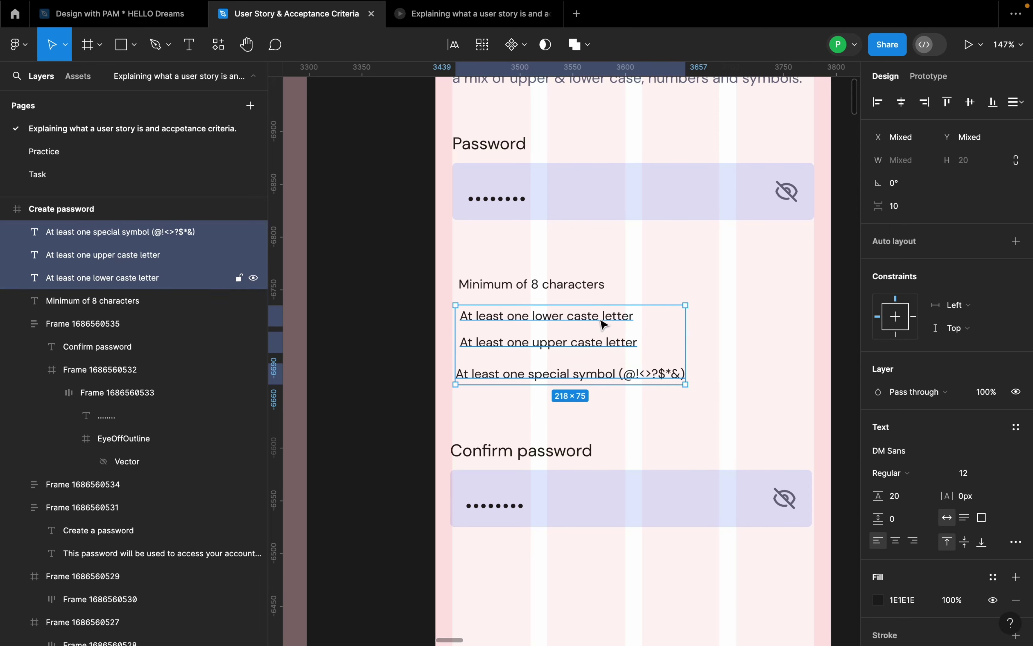
{"action": "left_click", "coordinate": [583, 285], "text": "shift"}
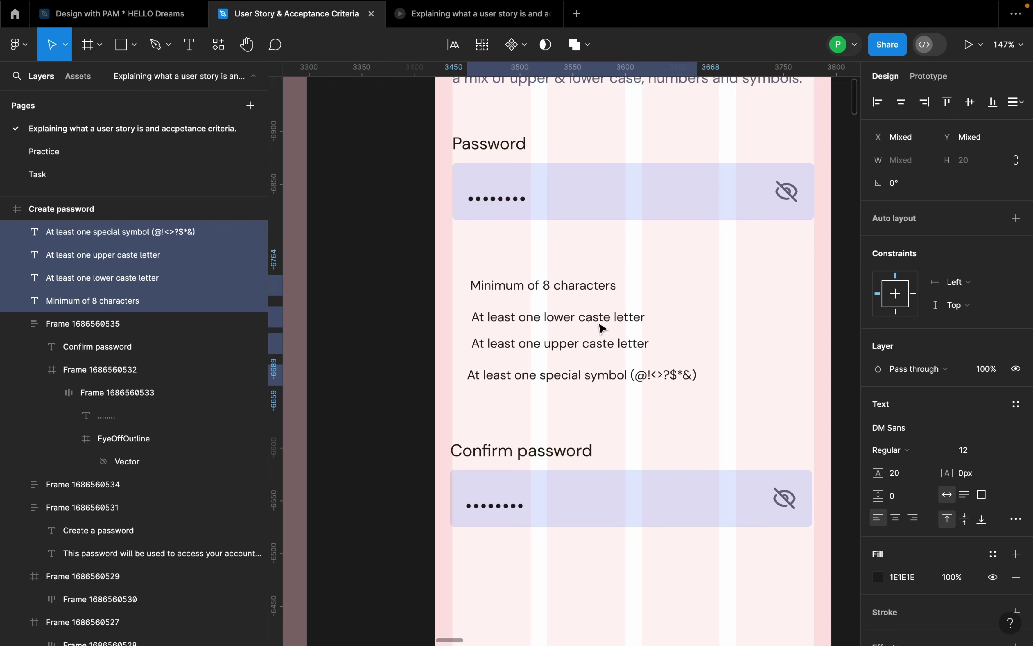
{"action": "key", "text": "shift+a"}
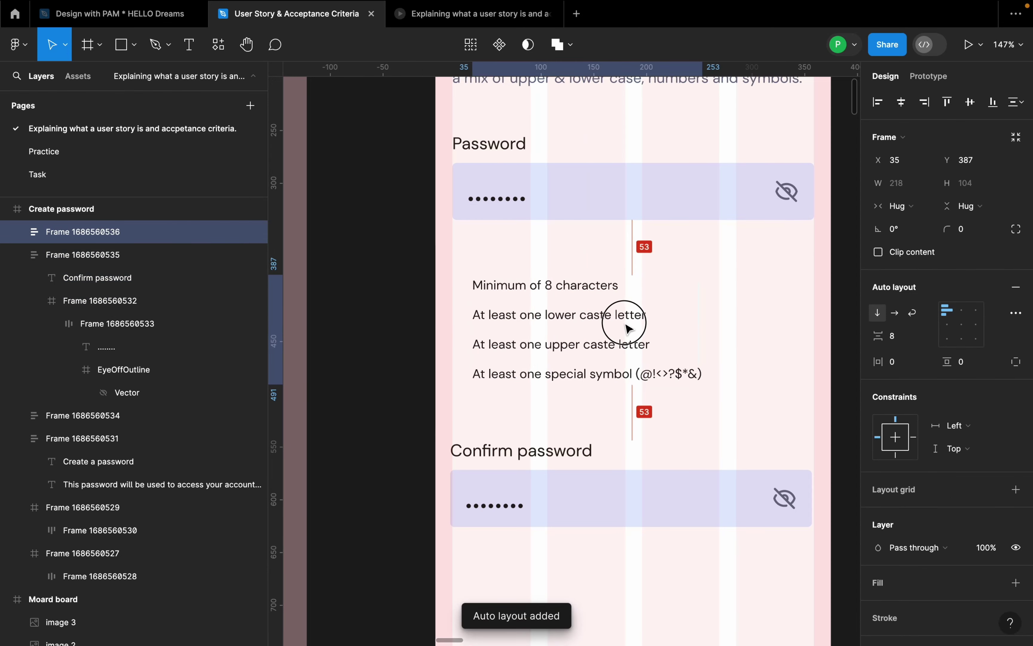
- Move the requirements frame to X 30 and ungroup it into four separate text lines
{"action": "scroll", "coordinate": [648, 334], "scroll_direction": "down", "scroll_amount": 2}
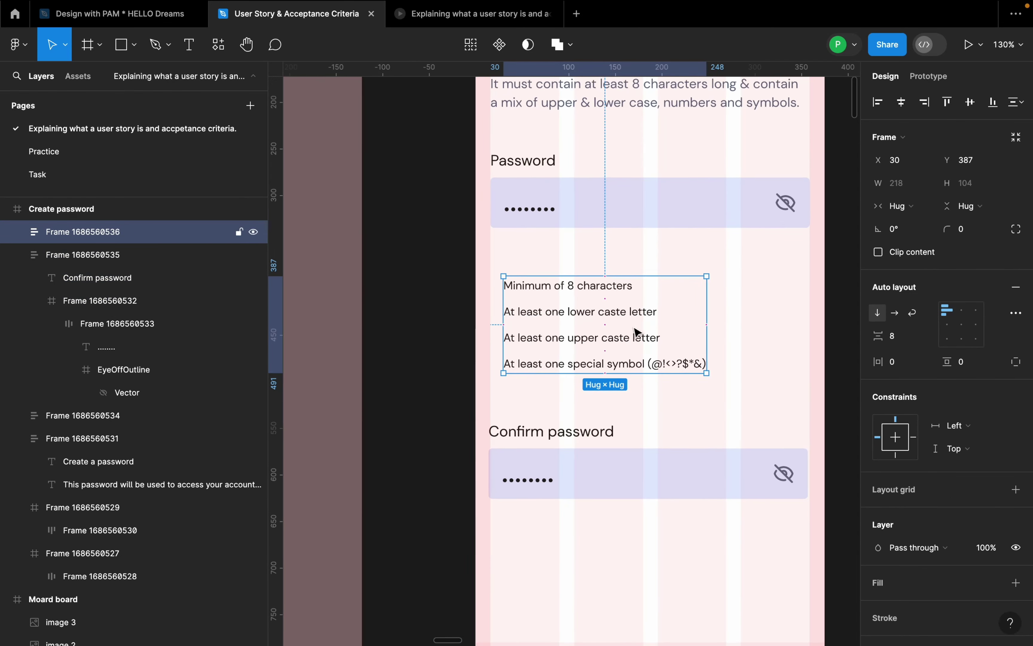
{"action": "scroll", "coordinate": [591, 318], "scroll_direction": "up", "scroll_amount": 4}
{"action": "right_click", "coordinate": [711, 314]}
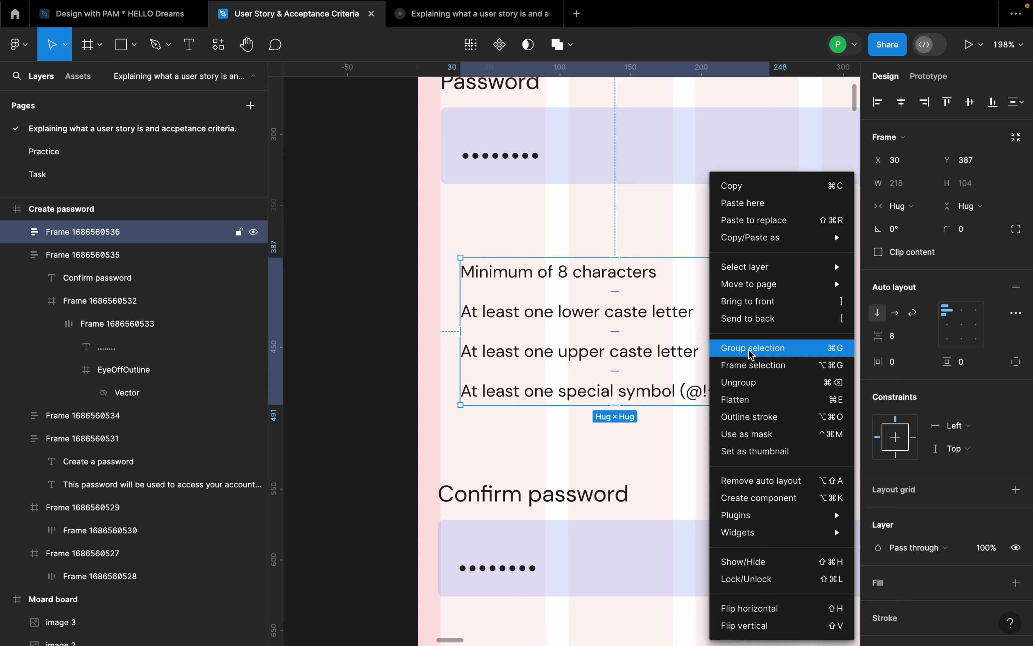
{"action": "left_click", "coordinate": [748, 382]}
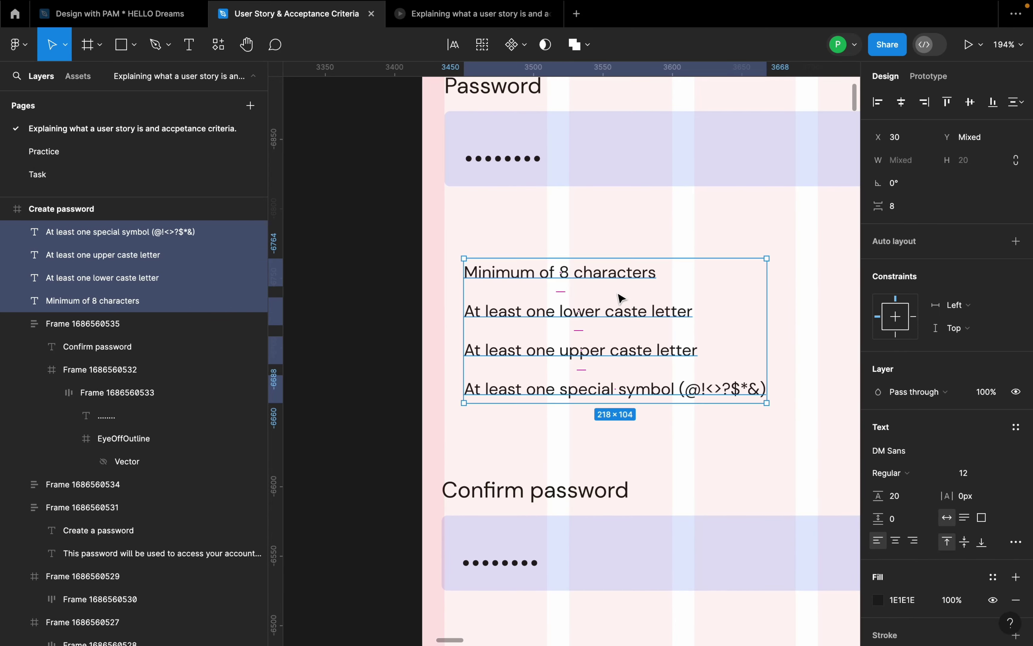
- Move the four requirement lines to X 60, closer below the Password field, and review the written acceptance criteria
{"action": "scroll", "coordinate": [618, 295], "scroll_direction": "down", "scroll_amount": 5}
{"action": "left_click_drag", "start_coordinate": [614, 305], "coordinate": [626, 294]}
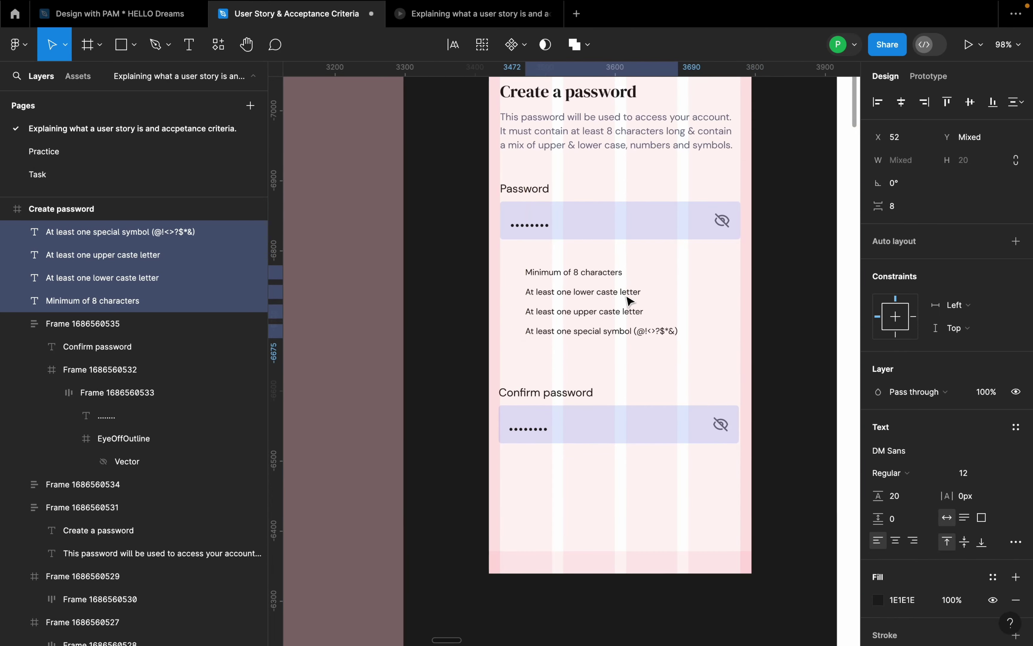
{"action": "scroll", "coordinate": [626, 487], "scroll_direction": "right", "scroll_amount": 10}
{"action": "scroll", "coordinate": [626, 487], "scroll_direction": "right", "scroll_amount": 2}
{"action": "scroll", "coordinate": [626, 487], "scroll_direction": "down", "scroll_amount": 1}
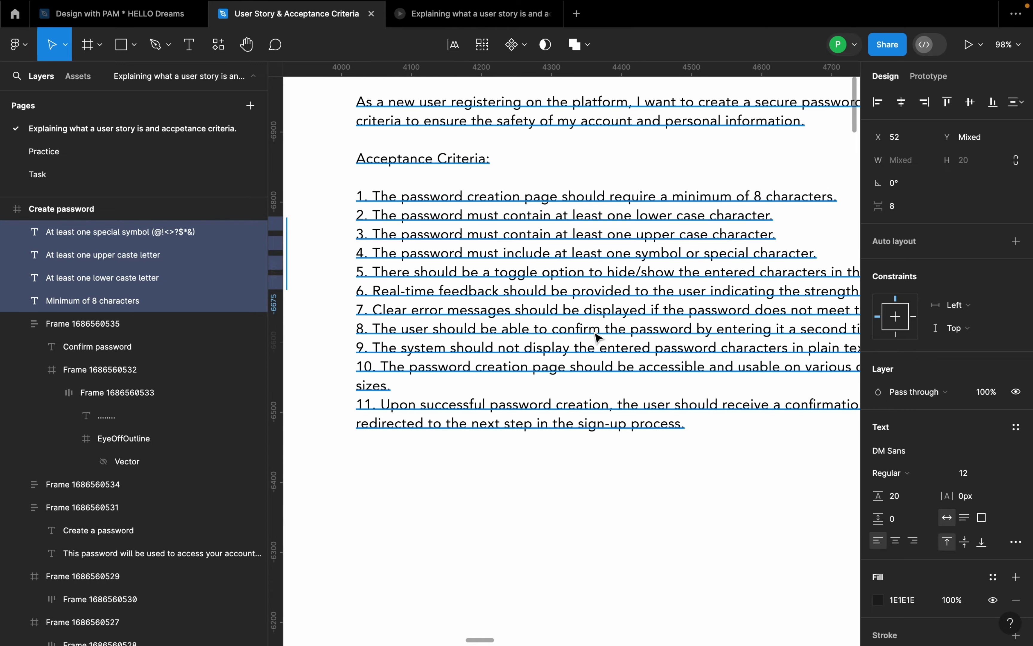
{"action": "key", "text": "shift+2"}
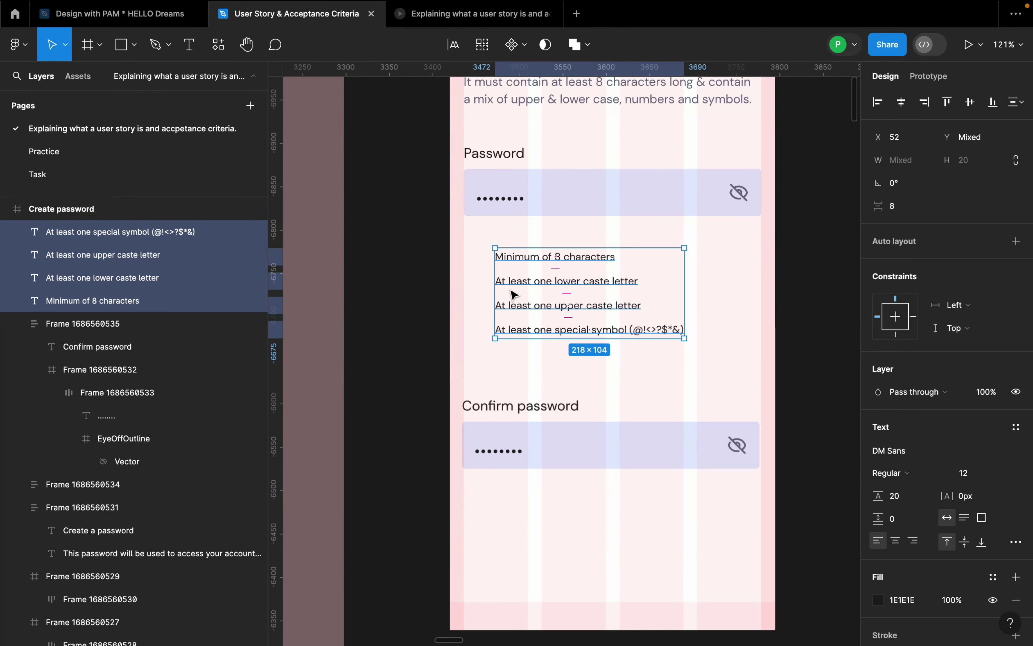
{"action": "scroll", "coordinate": [544, 295], "scroll_direction": "down", "scroll_amount": 3}
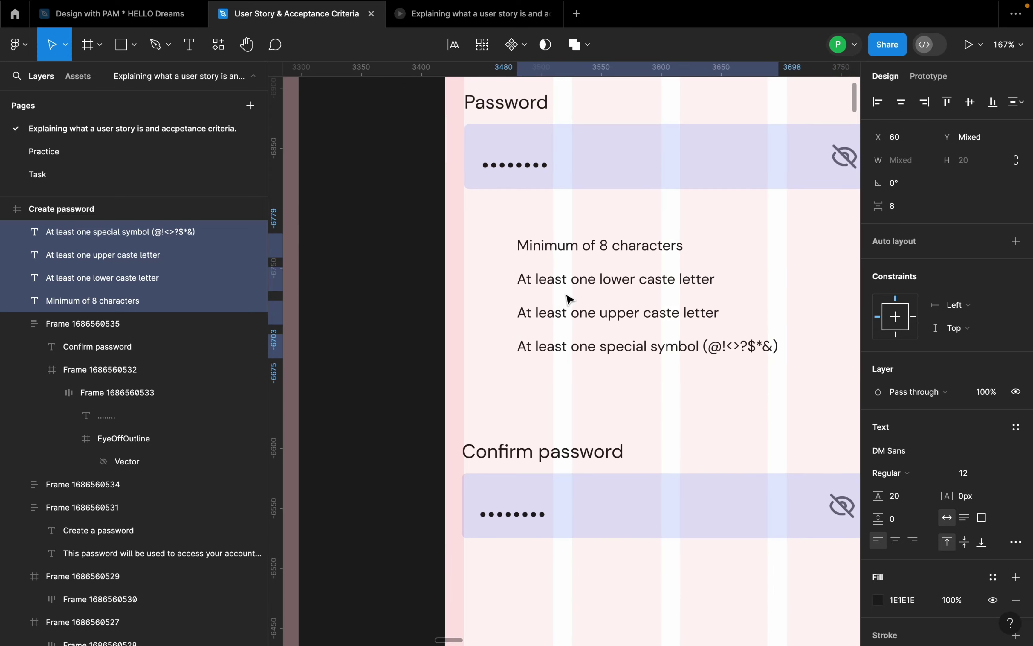
{"action": "scroll", "coordinate": [567, 299], "scroll_direction": "up", "scroll_amount": 5}
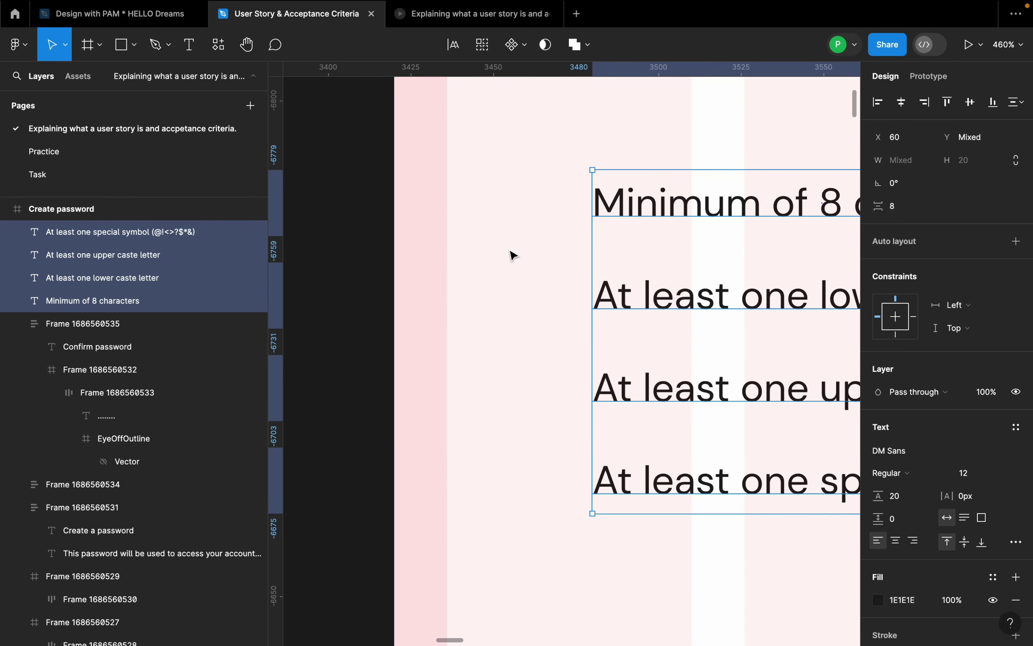
- Draw a circle about 10 × 10 beside the "Minimum of 8 characters" line
{"action": "scroll", "coordinate": [458, 289], "scroll_direction": "down", "scroll_amount": 3}
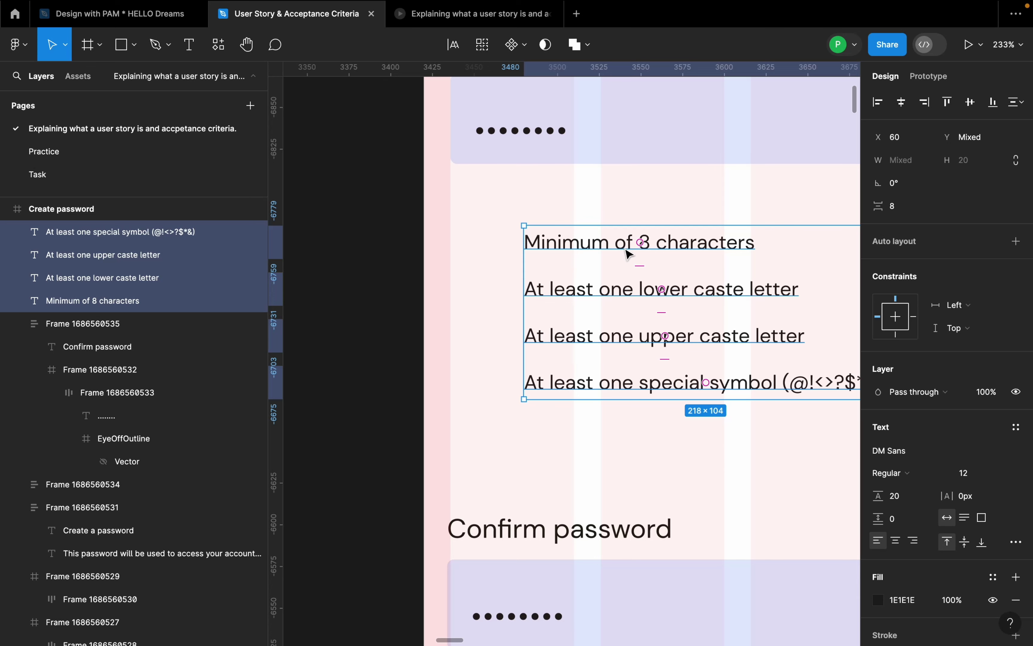
{"action": "scroll", "coordinate": [526, 279], "scroll_direction": "down", "scroll_amount": 2}
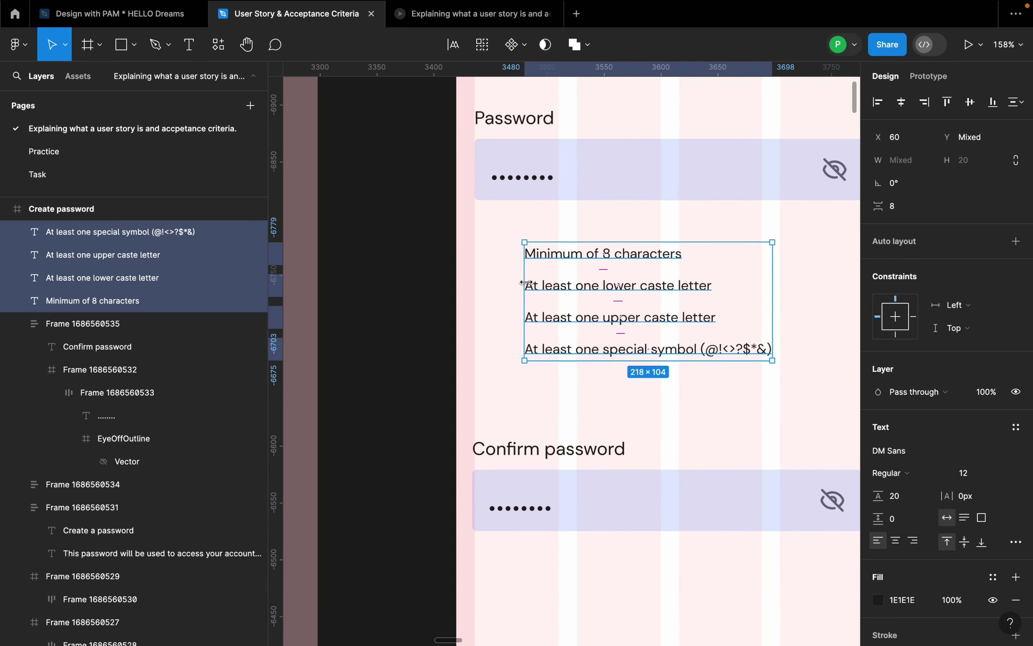
{"action": "scroll", "coordinate": [677, 267], "scroll_direction": "up", "scroll_amount": 6}
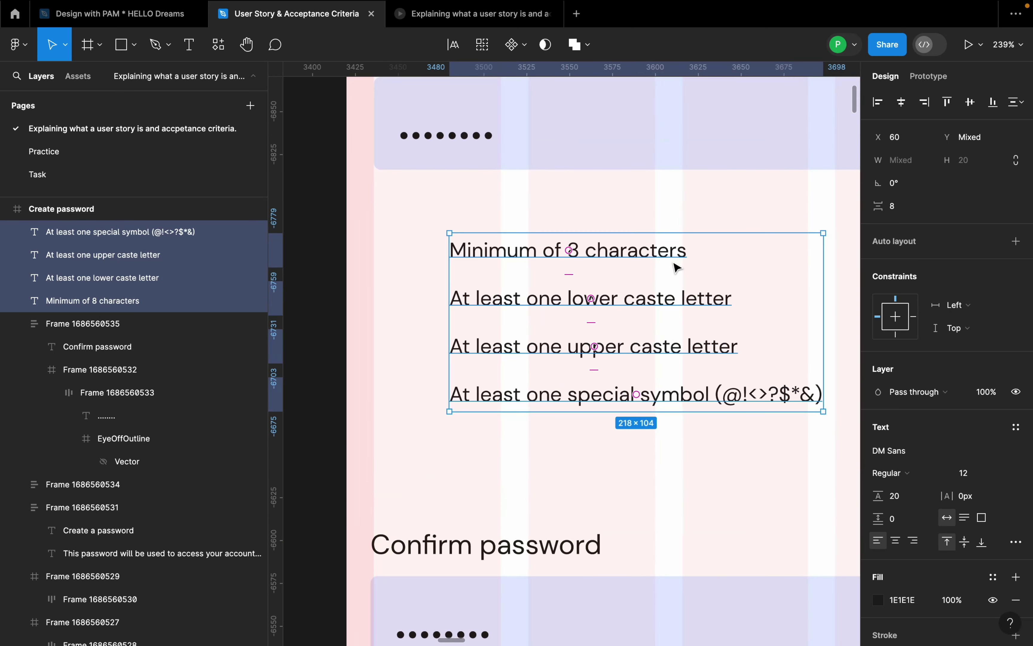
{"action": "left_click", "coordinate": [418, 273]}
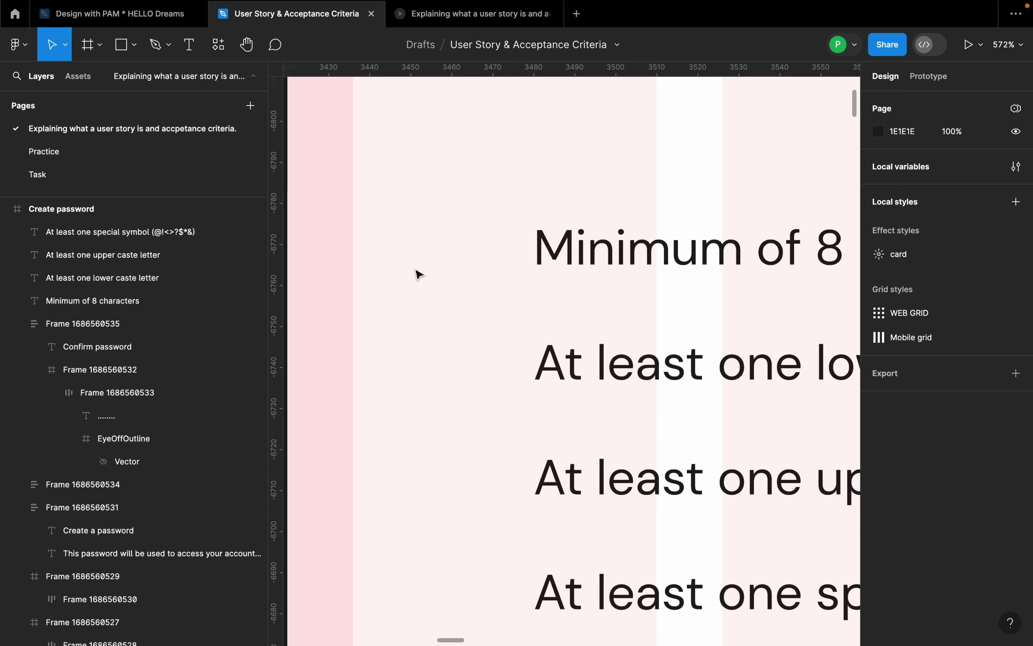
{"action": "key", "text": "o"}
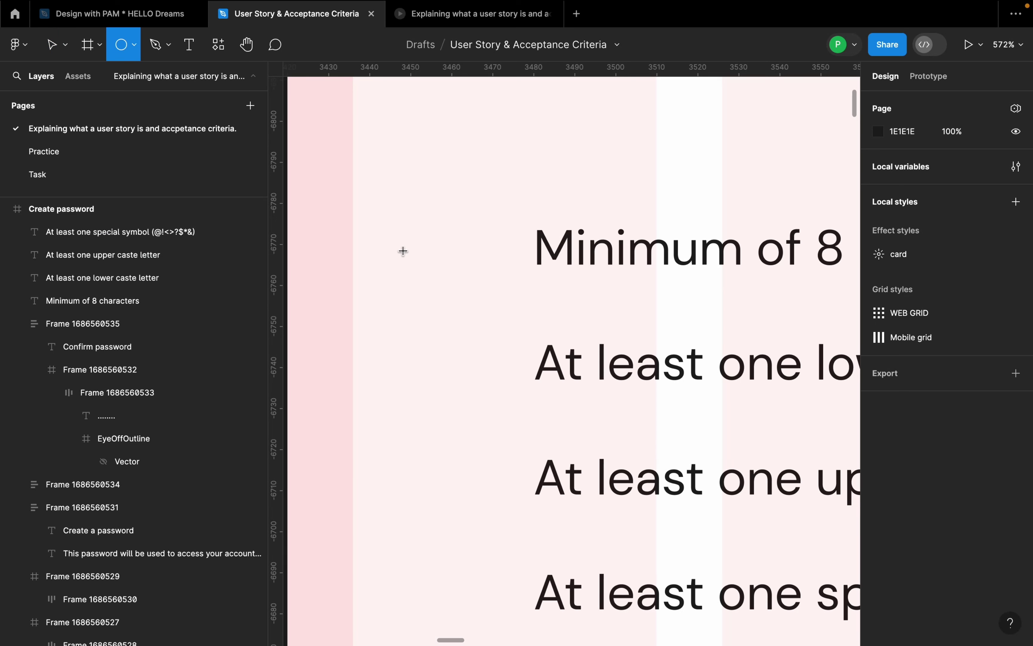
{"action": "scroll", "coordinate": [403, 251], "scroll_direction": "left", "scroll_amount": 3}
{"action": "mouse_move", "coordinate": [440, 230]}
{"action": "left_mouse_down"}
{"action": "mouse_move", "coordinate": [485, 272]}
{"action": "mouse_move", "coordinate": [458, 261]}
{"action": "left_mouse_up"}
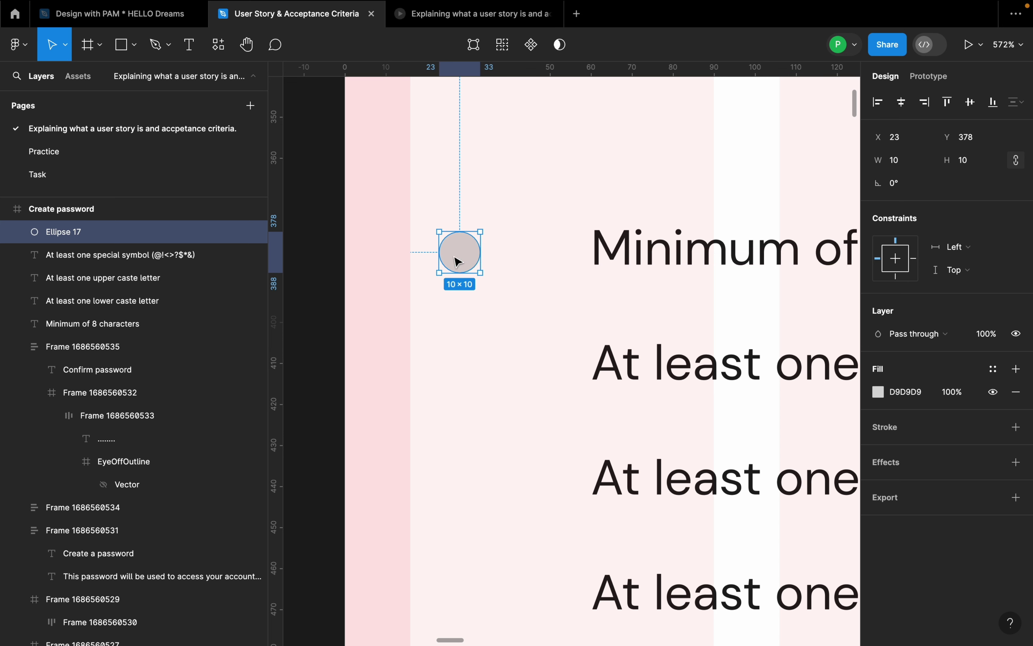
- Insert the outlined check icon from the Heroicons plugin, place its vector in the Create password frame, and delete the leftover icon frame
{"action": "right_click", "coordinate": [474, 263]}
{"action": "mouse_move", "coordinate": [533, 515]}
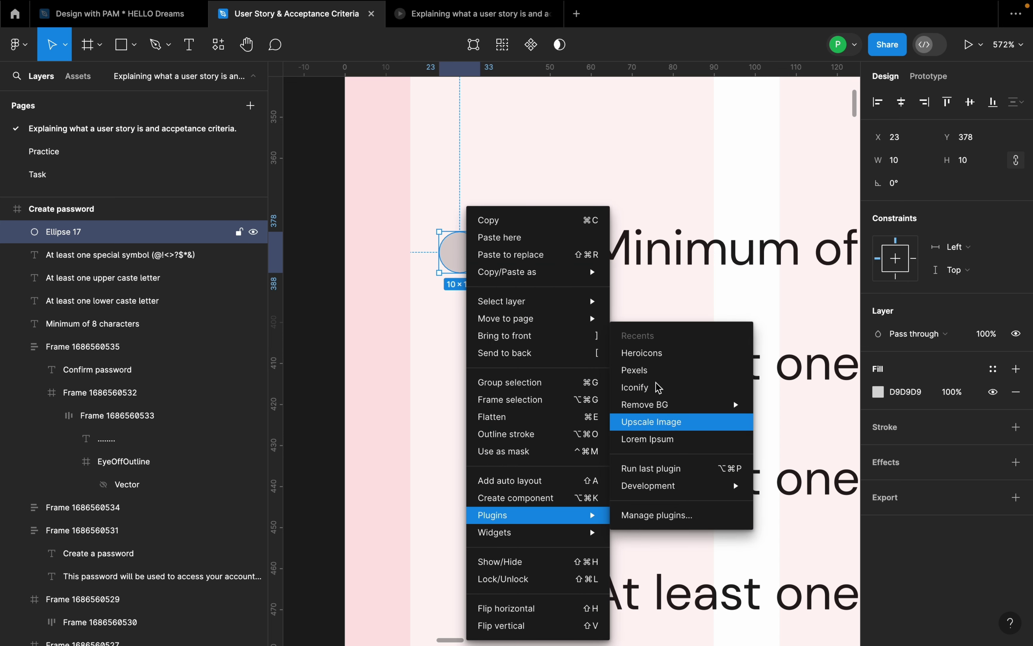
{"action": "left_click", "coordinate": [663, 359]}
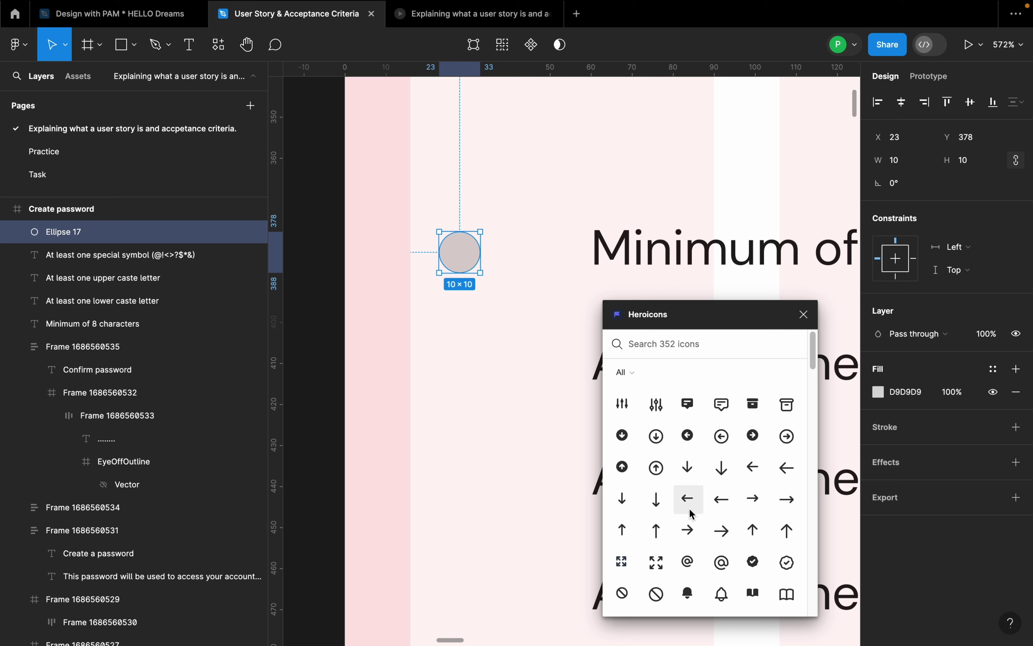
{"action": "scroll", "coordinate": [693, 515], "scroll_direction": "down", "scroll_amount": 5}
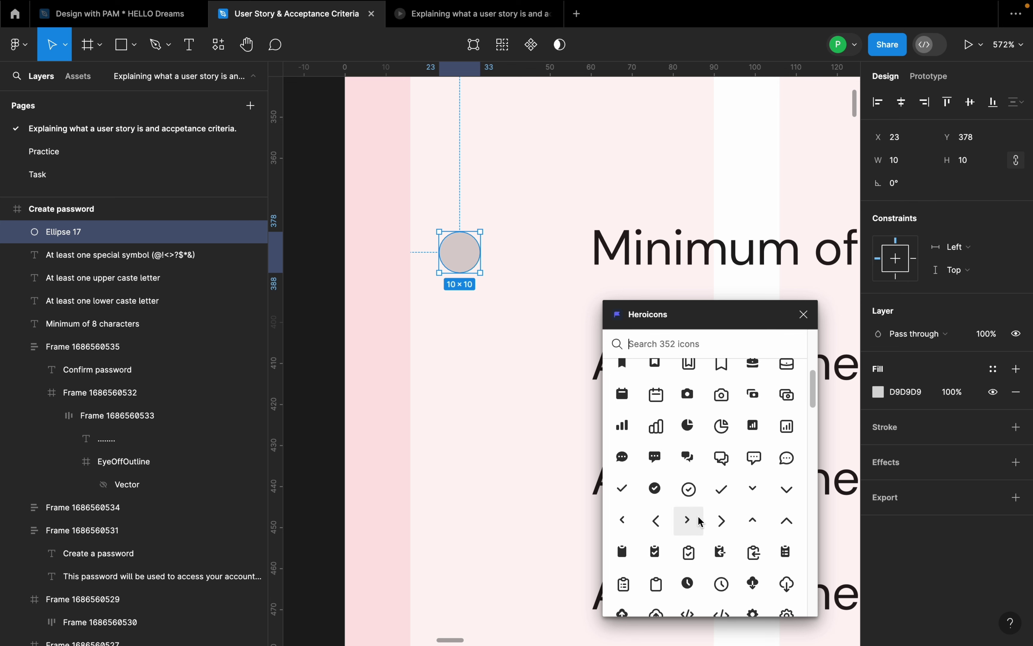
{"action": "left_click", "coordinate": [731, 494]}
{"action": "left_click", "coordinate": [804, 315]}
{"action": "left_click_drag", "start_coordinate": [648, 408], "coordinate": [500, 401]}
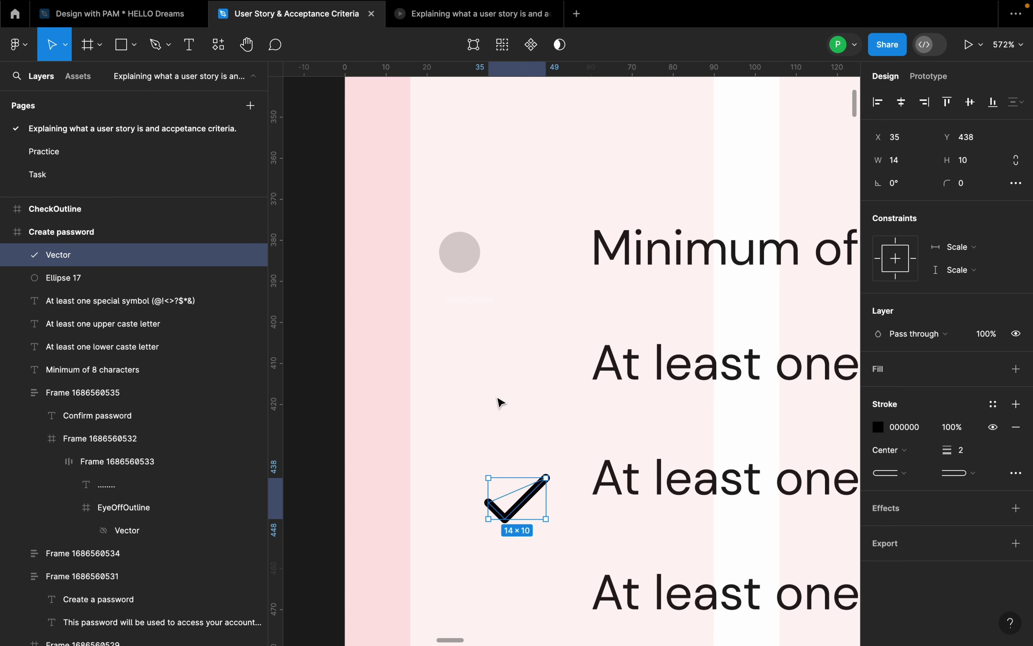
{"action": "left_click", "coordinate": [493, 369]}
{"action": "key", "text": "Delete"}
- Scale the check vector down proportionally to about 5 × 3.57 and place it inside the circle at about X 25, Y 381
{"action": "left_click", "coordinate": [542, 500]}
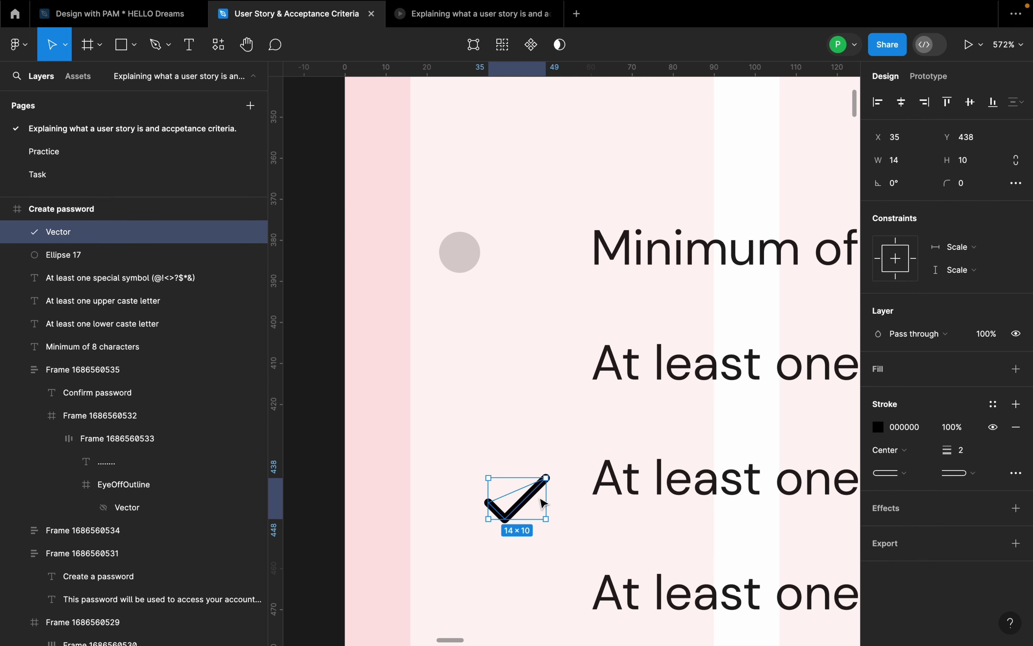
{"action": "key", "text": "k"}
{"action": "left_click_drag", "start_coordinate": [545, 517], "coordinate": [464, 252]}
{"action": "scroll", "coordinate": [461, 252], "scroll_direction": "up", "scroll_amount": 5}
{"action": "left_click", "coordinate": [497, 260], "text": "shift"}
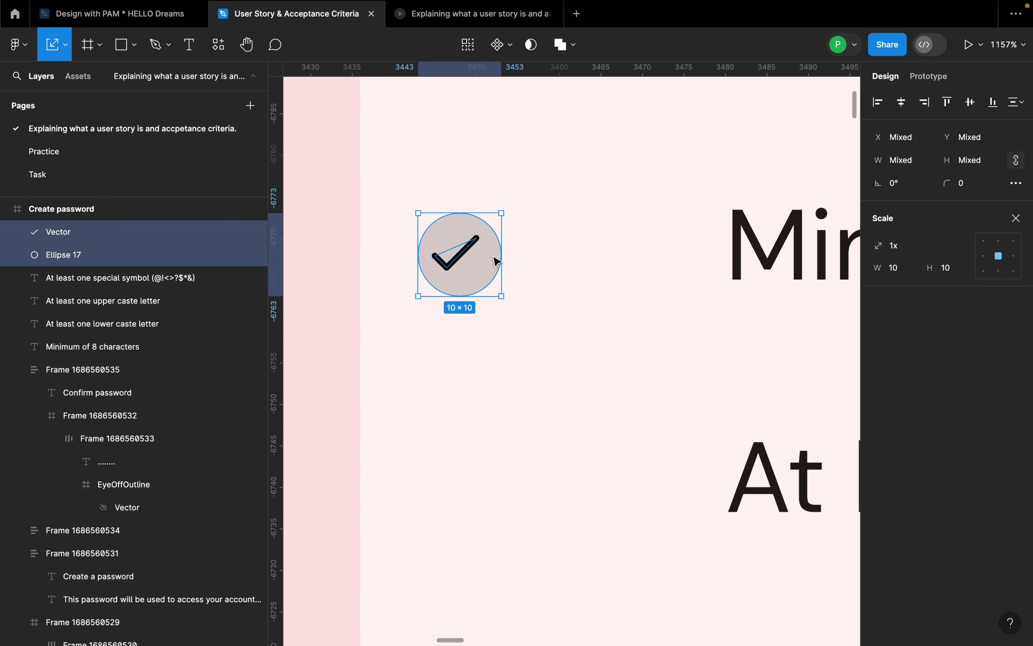
{"action": "key", "text": "Escape"}
{"action": "left_click", "coordinate": [466, 256]}
{"action": "left_click_drag", "start_coordinate": [466, 256], "coordinate": [462, 260]}
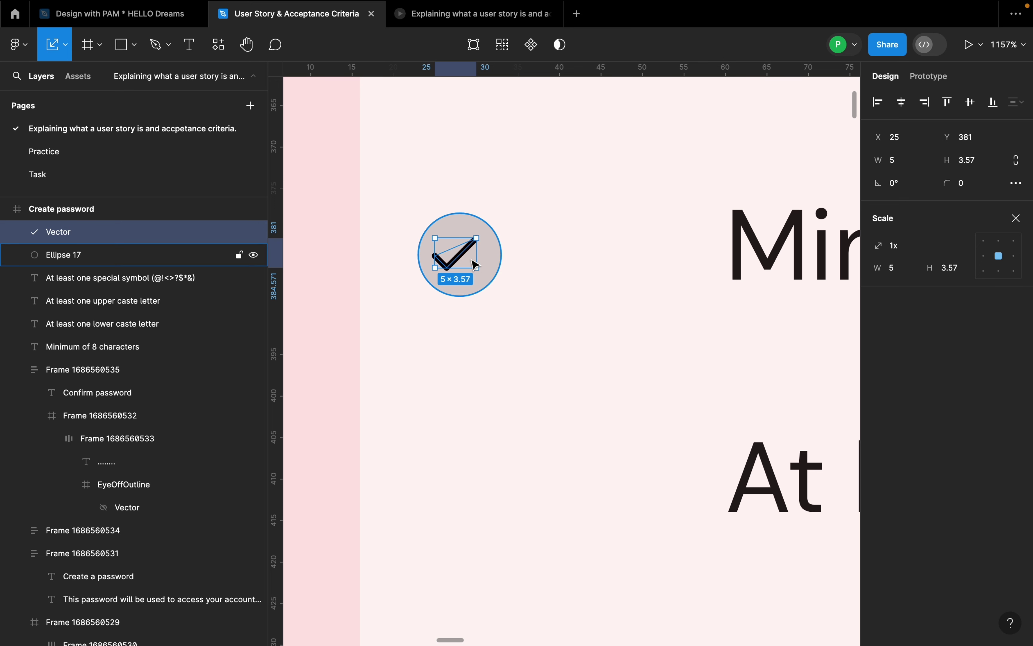
- Group the check vector with its circle
{"action": "left_click", "coordinate": [496, 272], "text": "shift"}
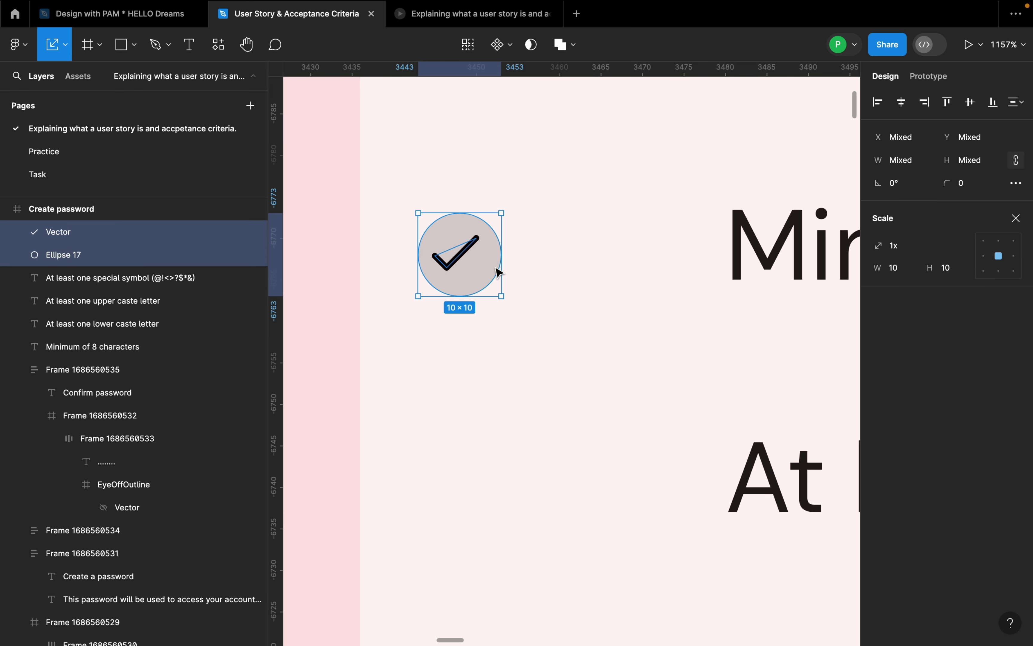
{"action": "right_click", "coordinate": [470, 256]}
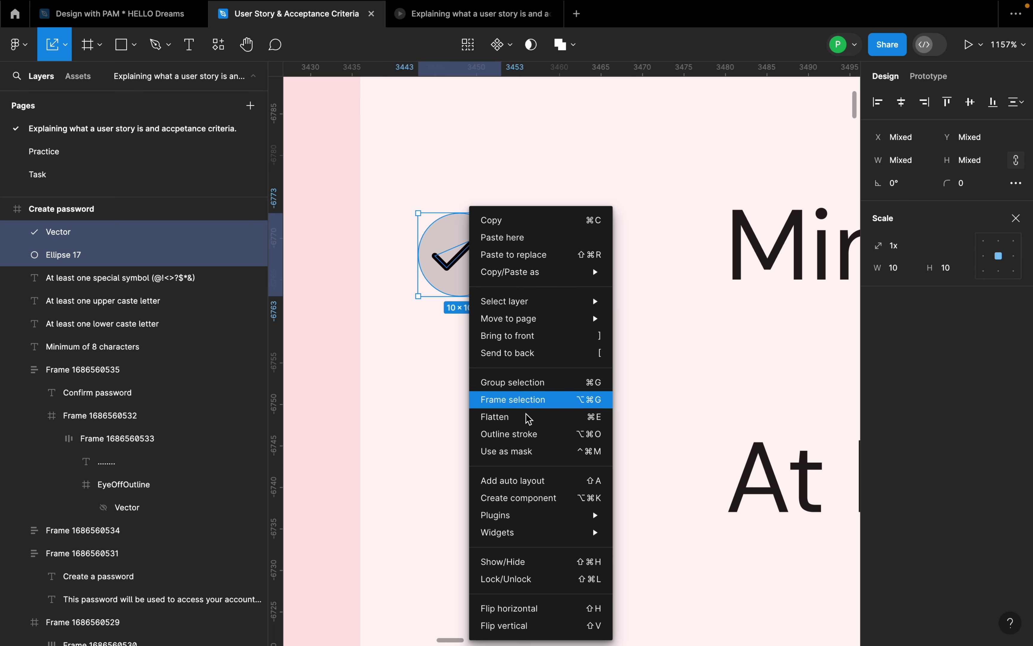
{"action": "left_click", "coordinate": [535, 387]}
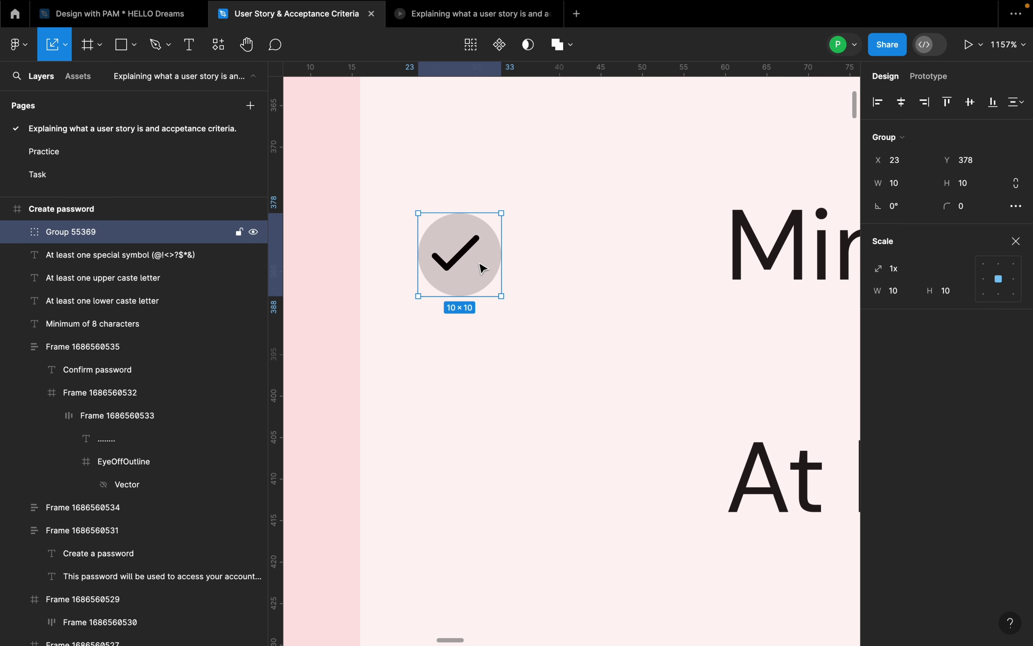
{"action": "double_click", "coordinate": [471, 263]}
{"action": "left_click", "coordinate": [565, 298]}
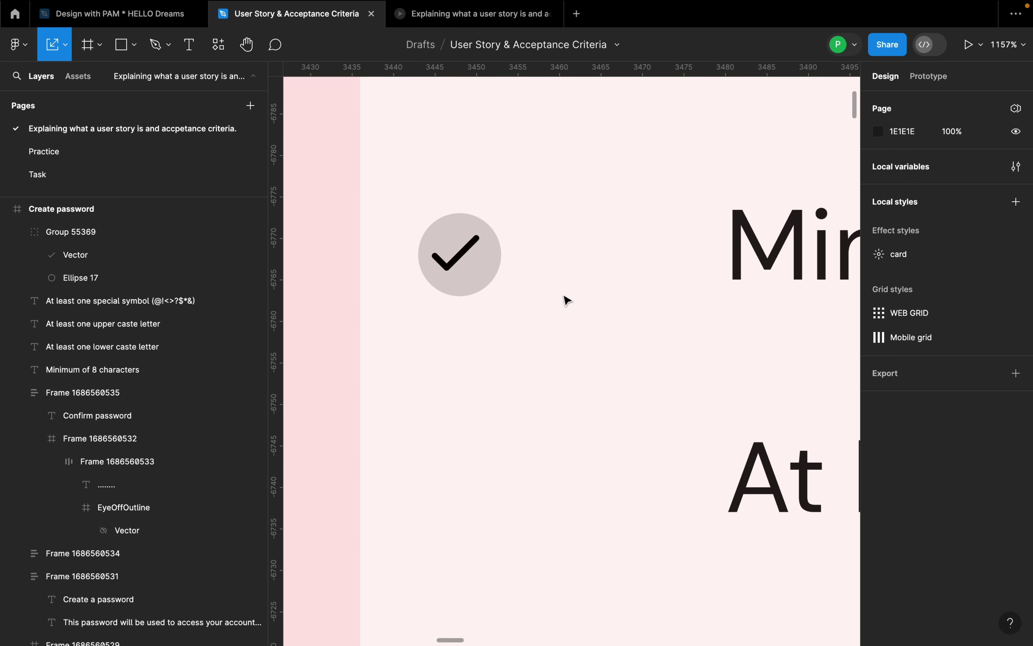
- Try scaling the checkmark group up to about 28 × 28, and undo the scaling
{"action": "left_click", "coordinate": [493, 277]}
{"action": "scroll", "coordinate": [452, 299], "scroll_direction": "down", "scroll_amount": 3}
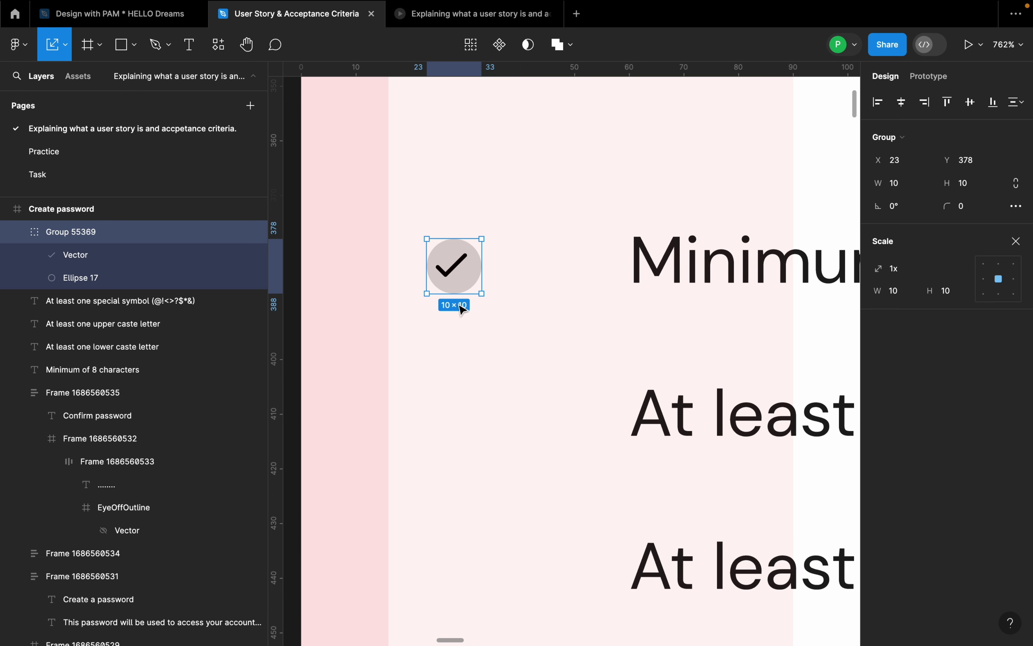
{"action": "key", "text": "v"}
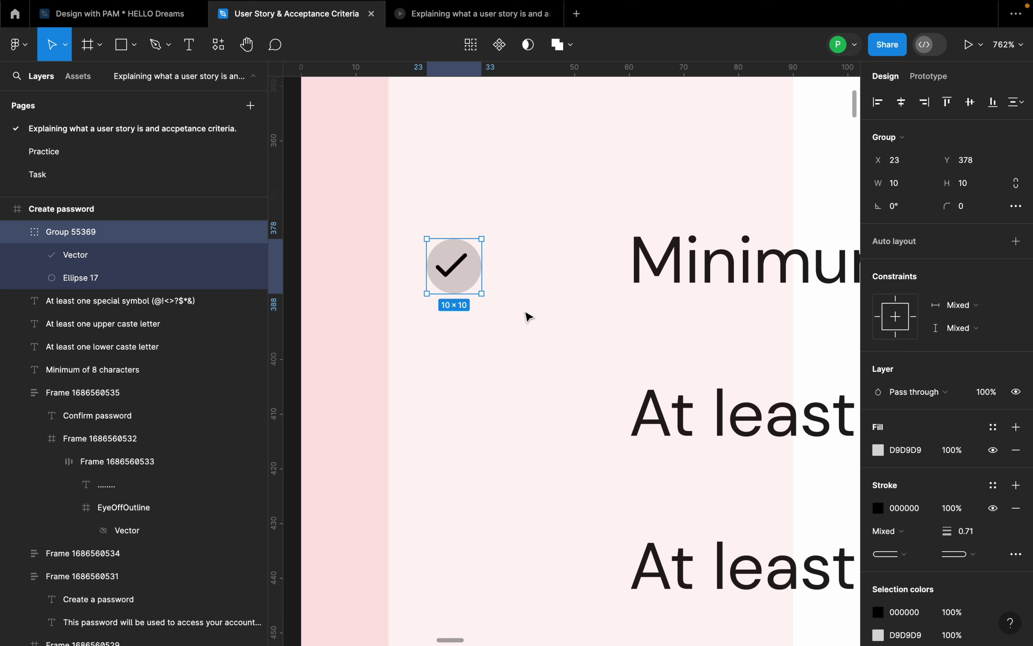
{"action": "key", "text": "k"}
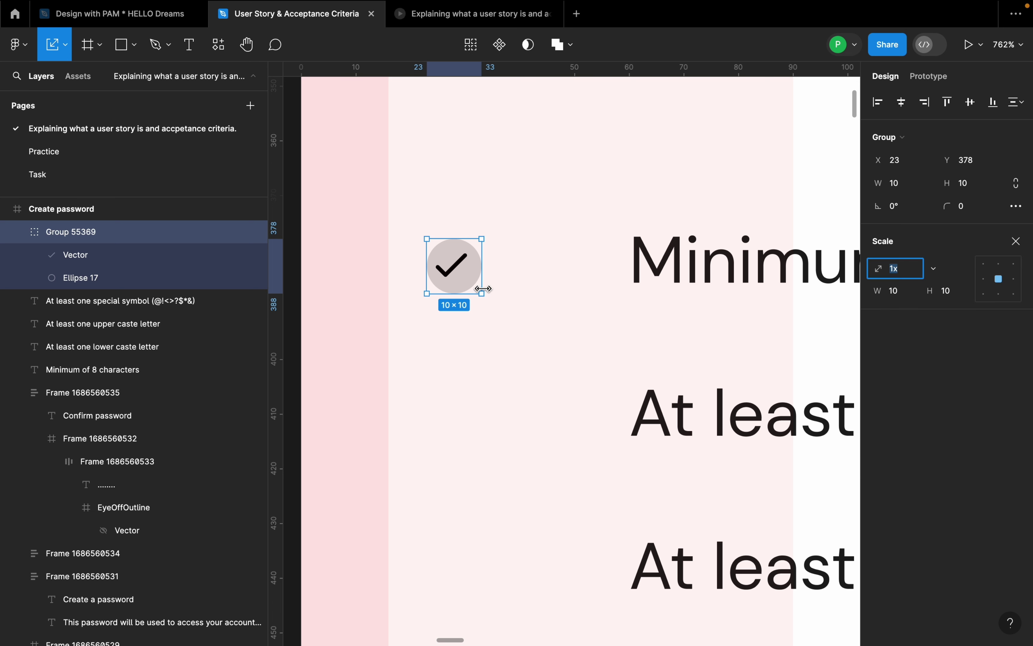
{"action": "left_click_drag", "start_coordinate": [483, 289], "coordinate": [578, 342]}
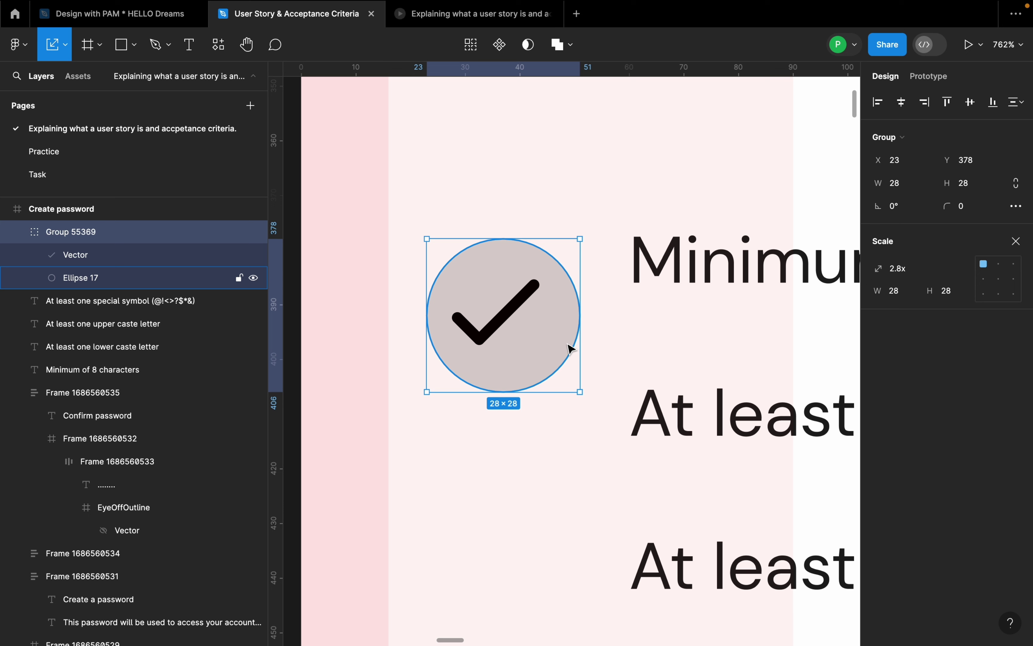
{"action": "key", "text": "super+z"}
- Move the checkmark group to about X 26, Y 377, closer to the "Minimum of 8 characters" line
{"action": "left_click_drag", "start_coordinate": [465, 276], "coordinate": [487, 270]}
{"action": "key", "text": "v"}
{"action": "scroll", "coordinate": [888, 427], "scroll_direction": "down", "scroll_amount": 3}
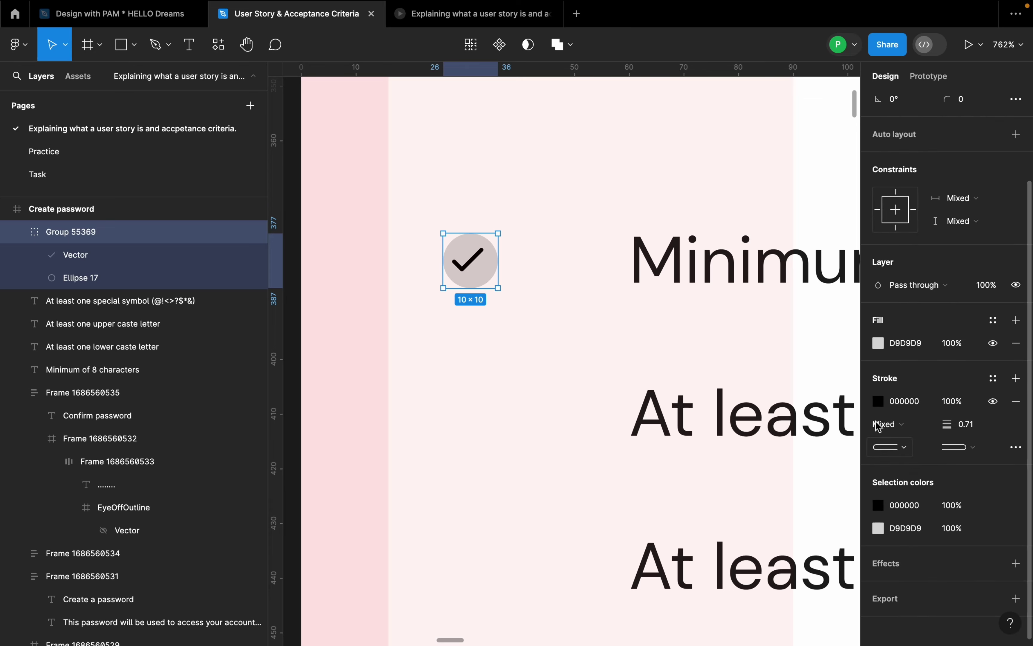
- Recolour the circle in the checkmark group to E1E9FE by sampling the Password field's background with the eyedropper
{"action": "scroll", "coordinate": [567, 304], "scroll_direction": "down", "scroll_amount": 10}
{"action": "scroll", "coordinate": [569, 312], "scroll_direction": "right", "scroll_amount": 5}
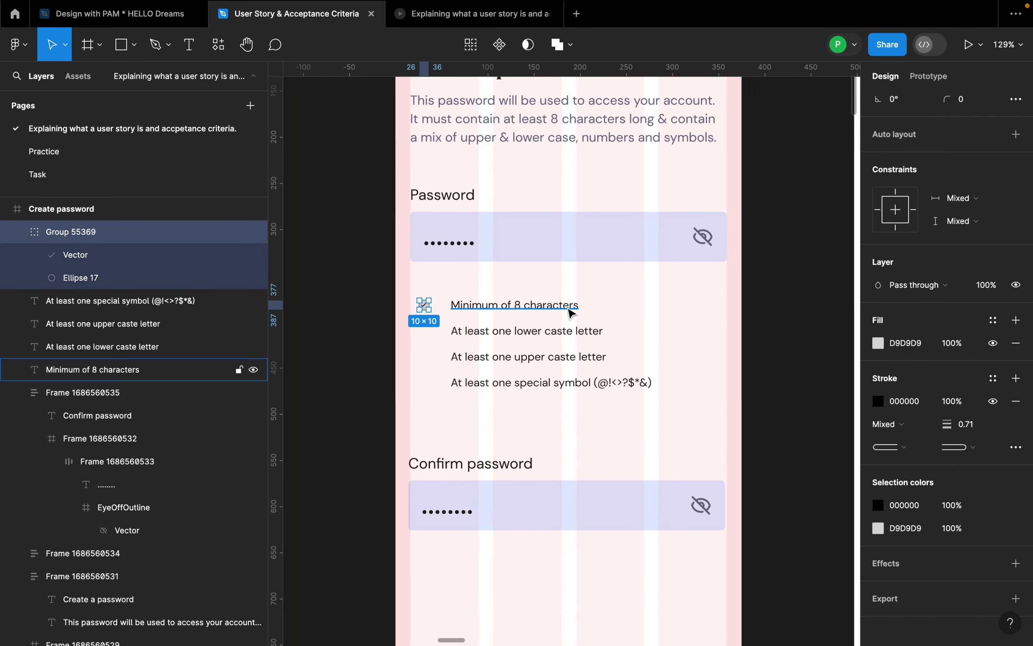
{"action": "scroll", "coordinate": [428, 335], "scroll_direction": "down", "scroll_amount": 3}
{"action": "scroll", "coordinate": [431, 330], "scroll_direction": "up", "scroll_amount": 4}
{"action": "scroll", "coordinate": [431, 330], "scroll_direction": "down", "scroll_amount": 4}
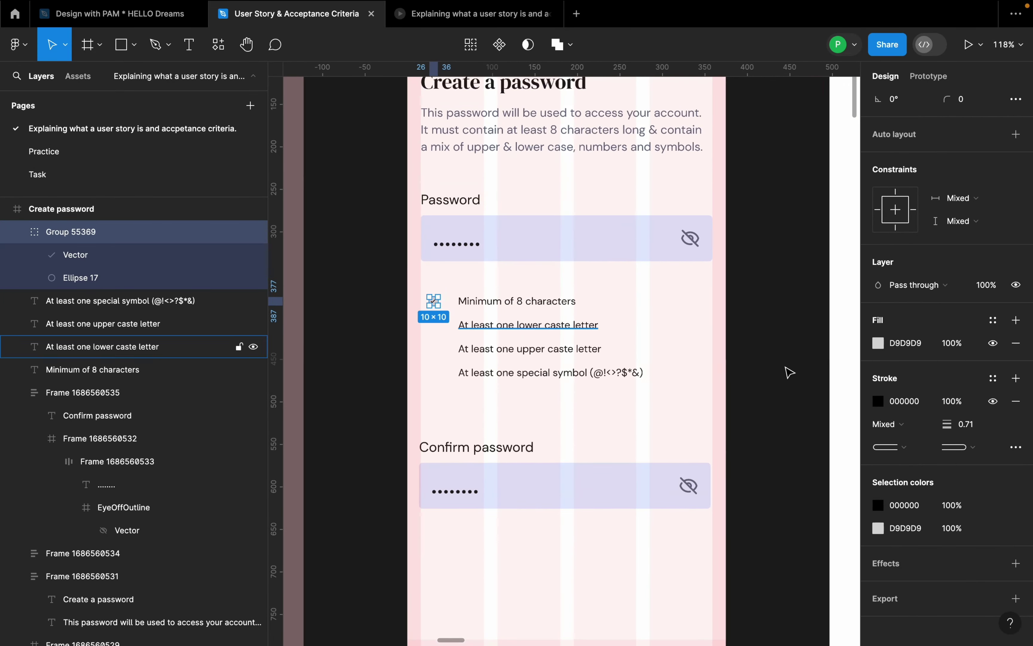
{"action": "left_click", "coordinate": [878, 400]}
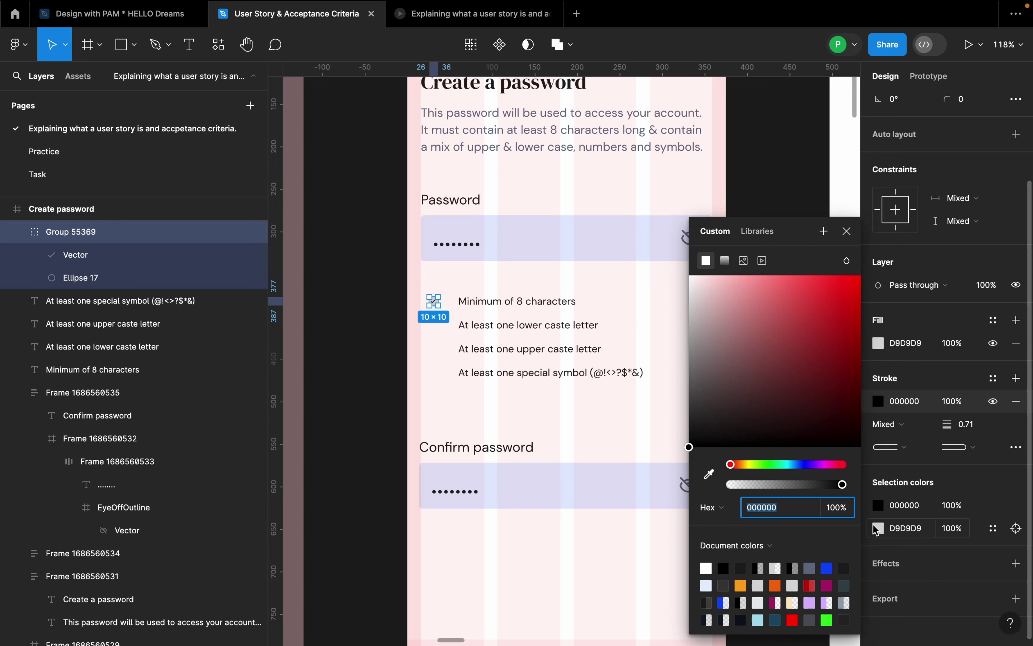
{"action": "left_click", "coordinate": [501, 376]}
{"action": "scroll", "coordinate": [439, 335], "scroll_direction": "up", "scroll_amount": 5}
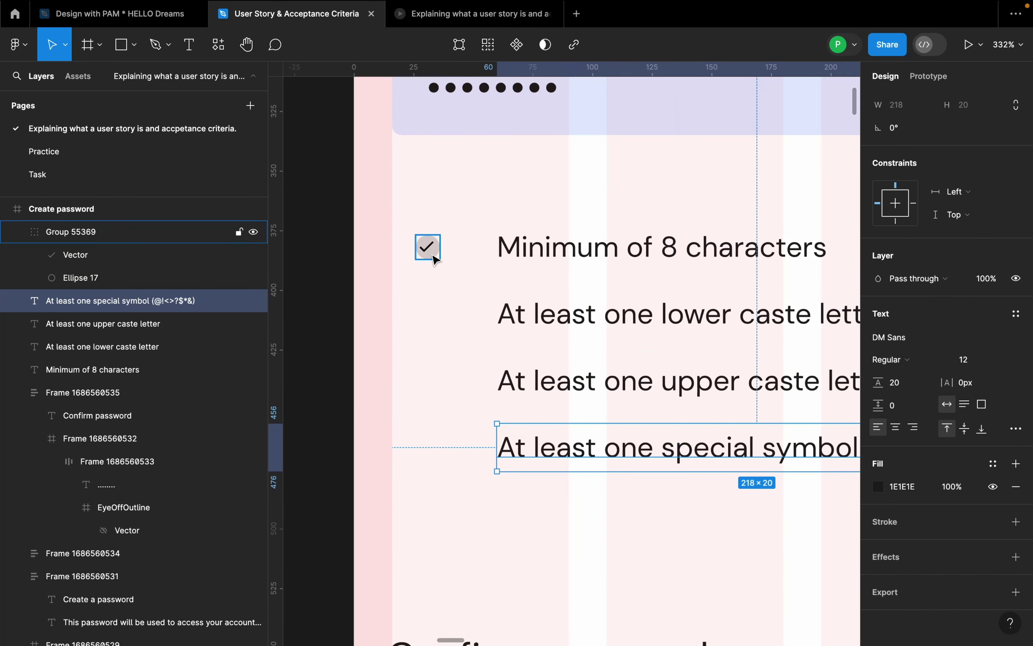
{"action": "left_click", "coordinate": [427, 248]}
{"action": "left_click", "coordinate": [878, 556]}
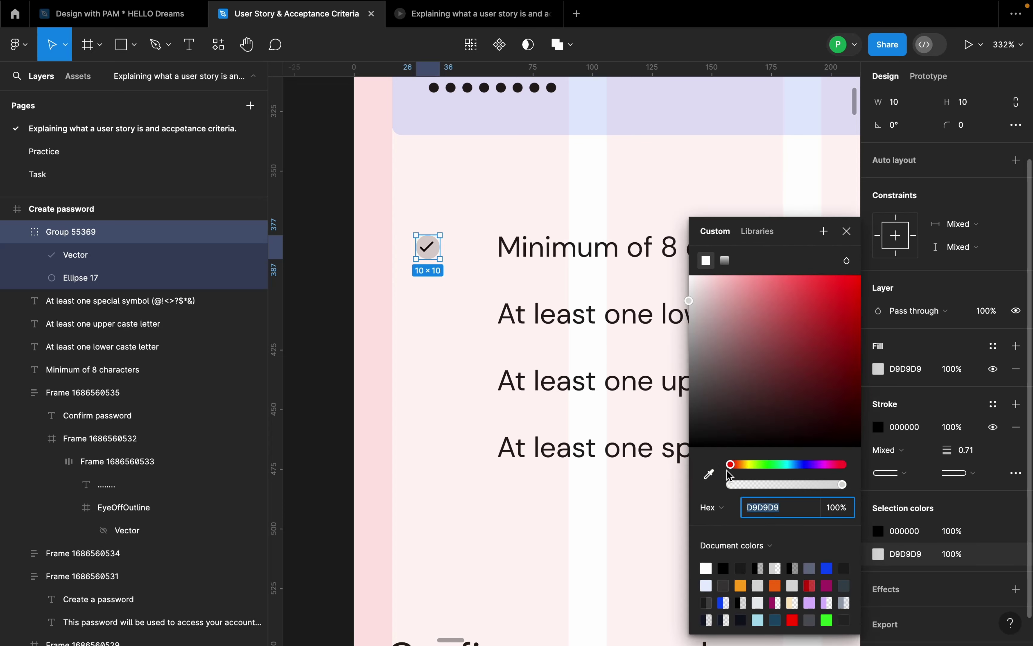
{"action": "left_click", "coordinate": [709, 474]}
{"action": "left_click", "coordinate": [677, 126]}
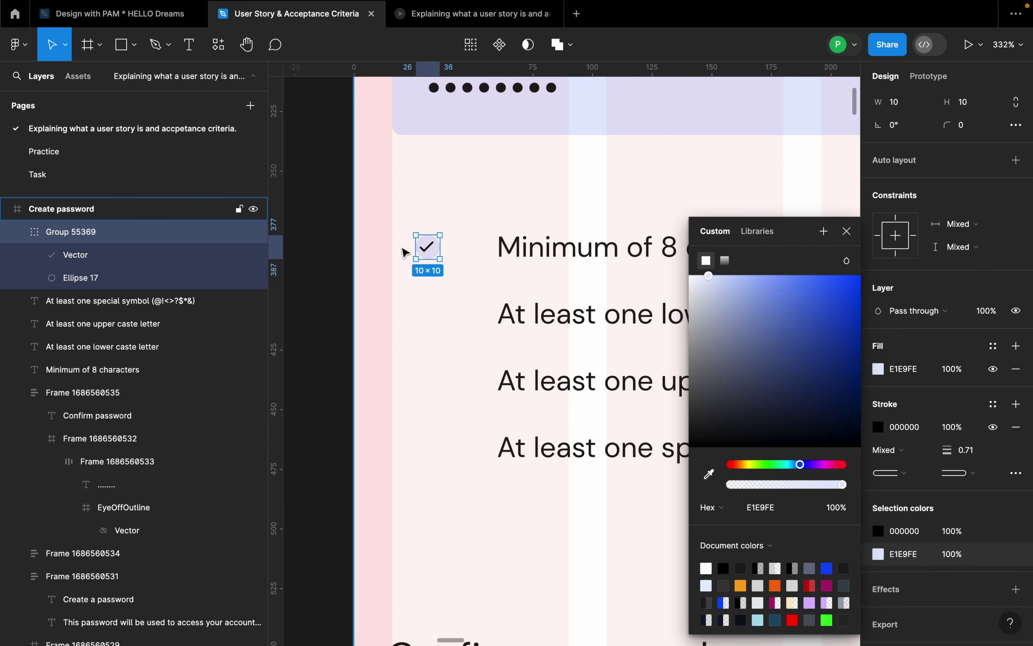
- Set the check vector's stroke colour to white, FFFFFF
{"action": "scroll", "coordinate": [406, 249], "scroll_direction": "up", "scroll_amount": 4}
{"action": "double_click", "coordinate": [459, 259]}
{"action": "left_click", "coordinate": [883, 427]}
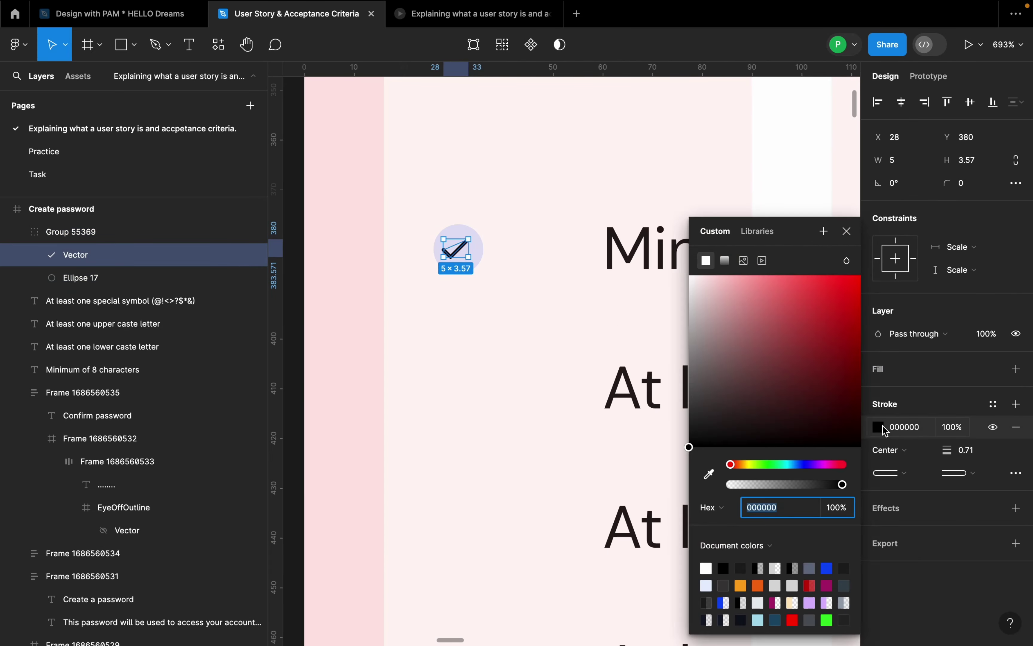
{"action": "left_click_drag", "start_coordinate": [721, 292], "coordinate": [606, 261]}
{"action": "left_click", "coordinate": [516, 315]}
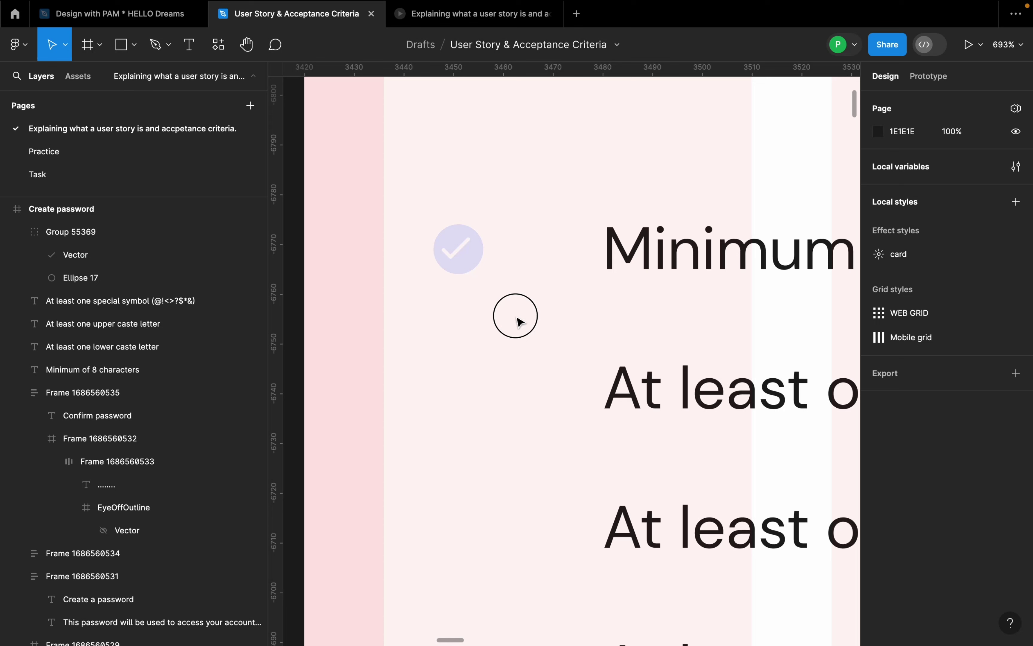
- Darken the circle's fill slightly to DAE4FF
{"action": "double_click", "coordinate": [477, 241]}
{"action": "left_click", "coordinate": [878, 392]}
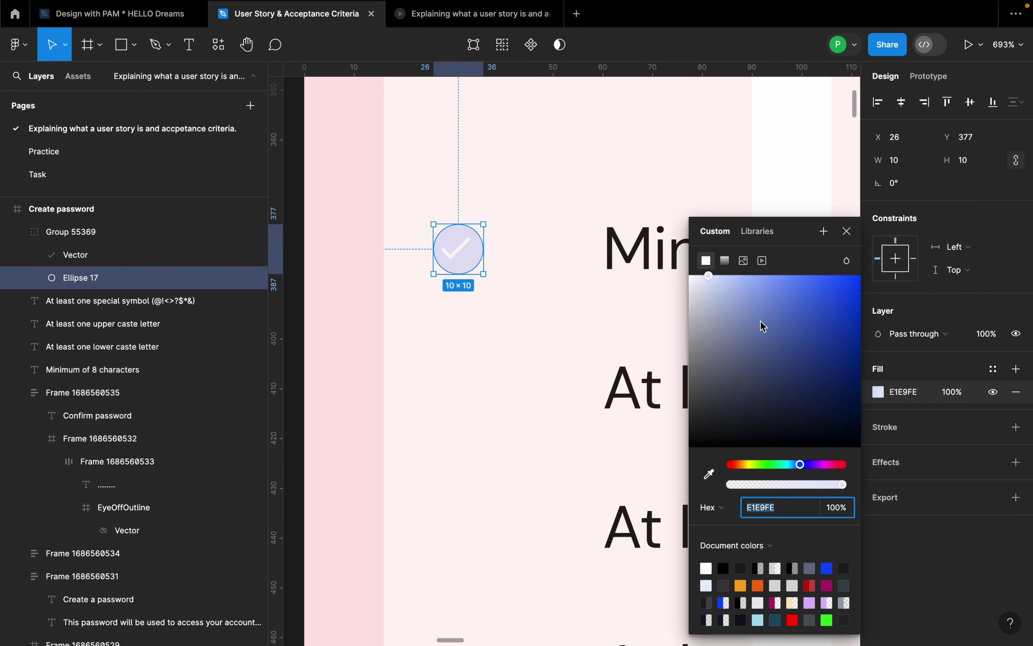
{"action": "left_click_drag", "start_coordinate": [716, 280], "coordinate": [713, 275]}
{"action": "left_click", "coordinate": [566, 329]}
- Duplicate the checkmark group three times down the list, placing one copy beside each remaining password requirement
{"action": "left_click", "coordinate": [463, 254]}
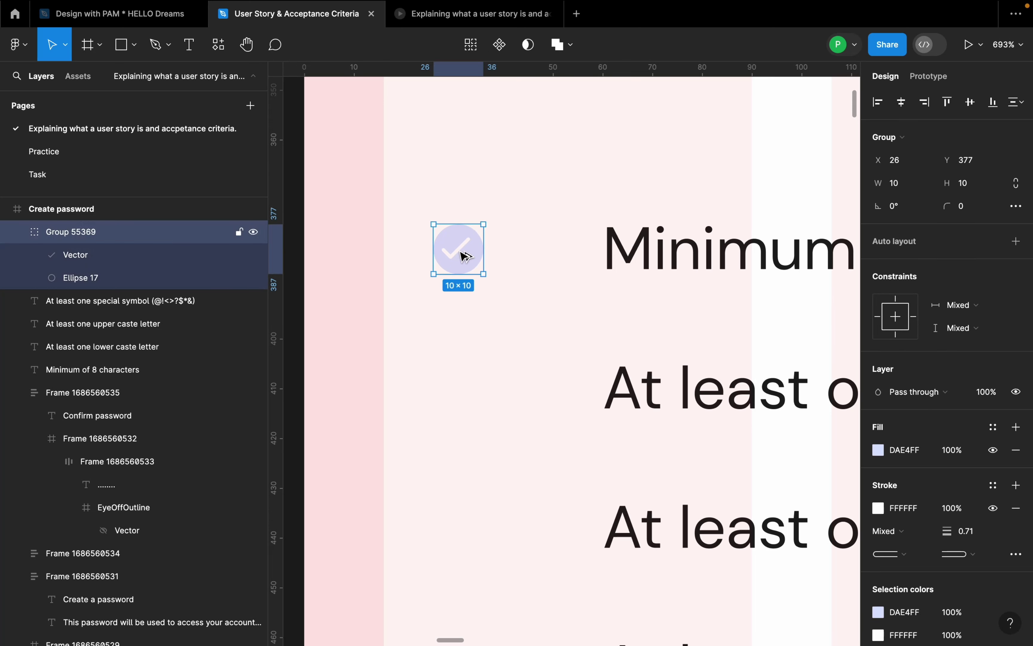
{"action": "left_click_drag", "start_coordinate": [463, 254], "coordinate": [467, 380], "text": "alt"}
{"action": "left_click_drag", "start_coordinate": [466, 380], "coordinate": [469, 518], "text": "alt"}
{"action": "scroll", "coordinate": [471, 508], "scroll_direction": "down", "scroll_amount": 2}
{"action": "left_click_drag", "start_coordinate": [471, 454], "coordinate": [493, 555], "text": "alt"}
{"action": "scroll", "coordinate": [498, 554], "scroll_direction": "down", "scroll_amount": 4}
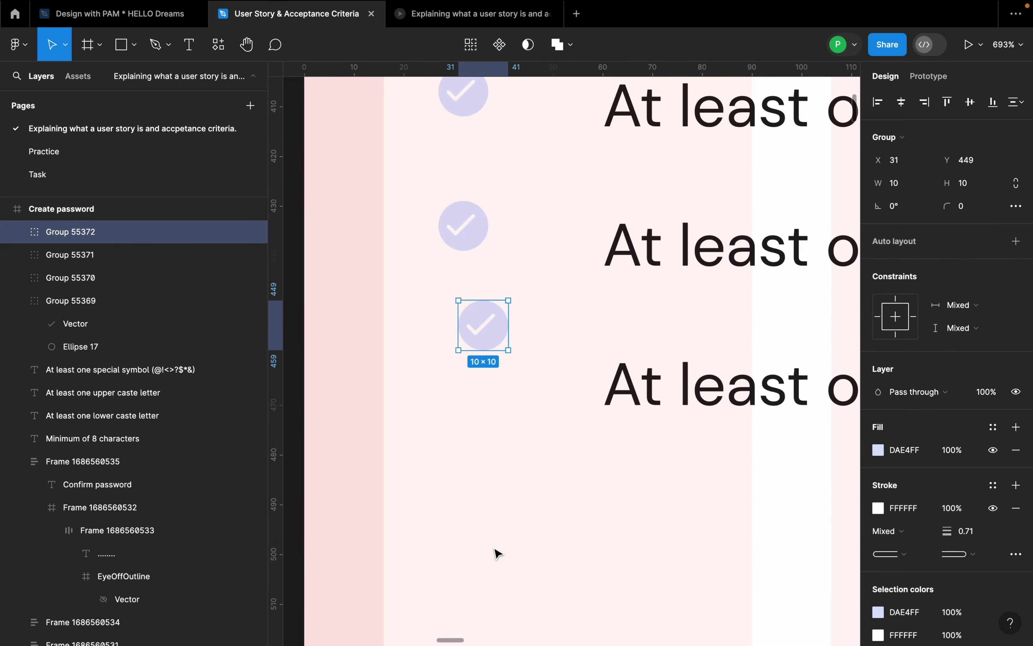
{"action": "scroll", "coordinate": [468, 417], "scroll_direction": "down", "scroll_amount": 5}
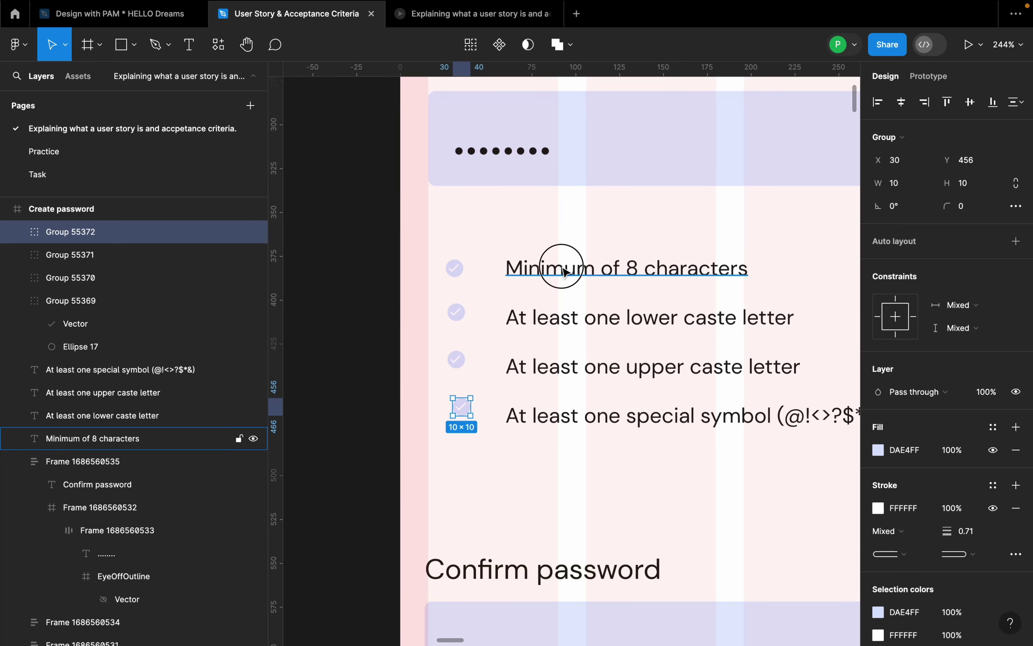
- Combine the first checkmark and "Minimum of 8 characters" into a horizontal auto layout with 8 spacing, and nudge the row slightly
{"action": "left_click", "coordinate": [542, 275]}
{"action": "left_click", "coordinate": [463, 274], "text": "shift"}
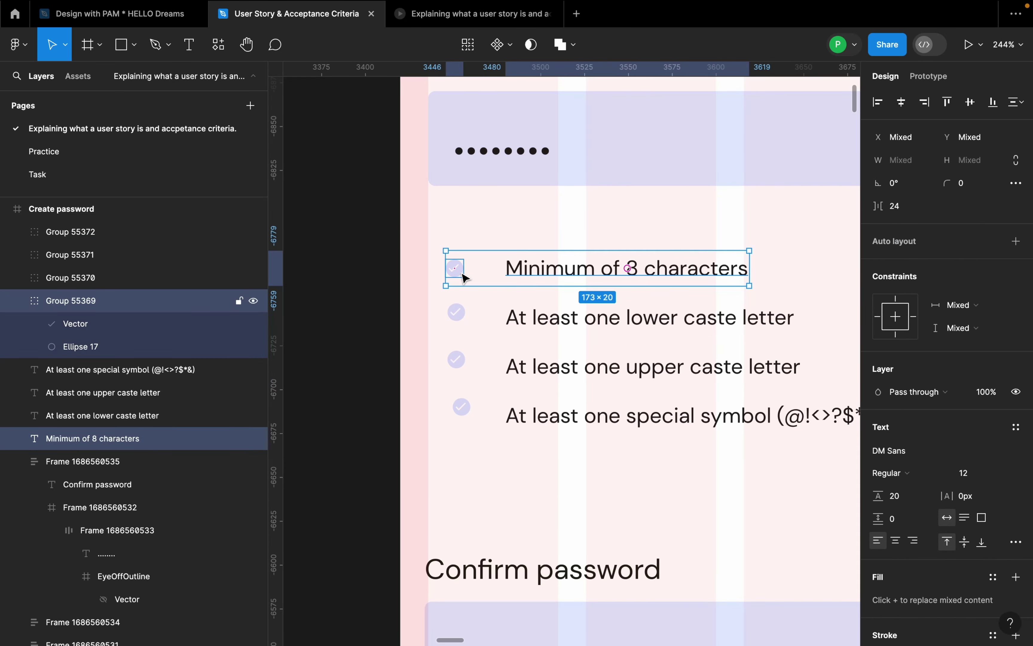
{"action": "key", "text": "shift+a"}
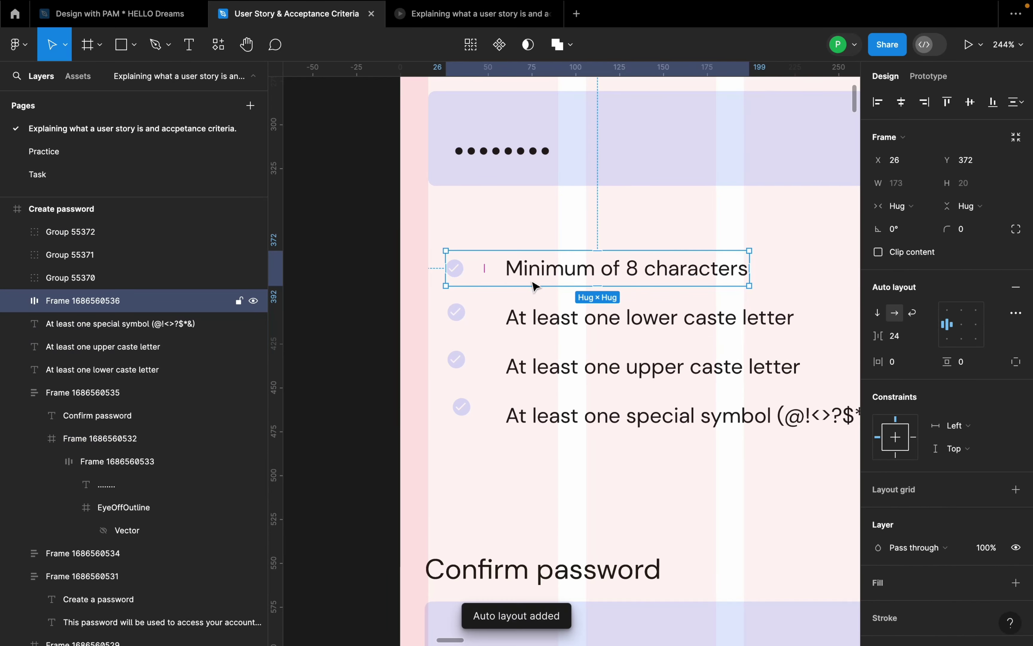
{"action": "left_click", "coordinate": [909, 342]}
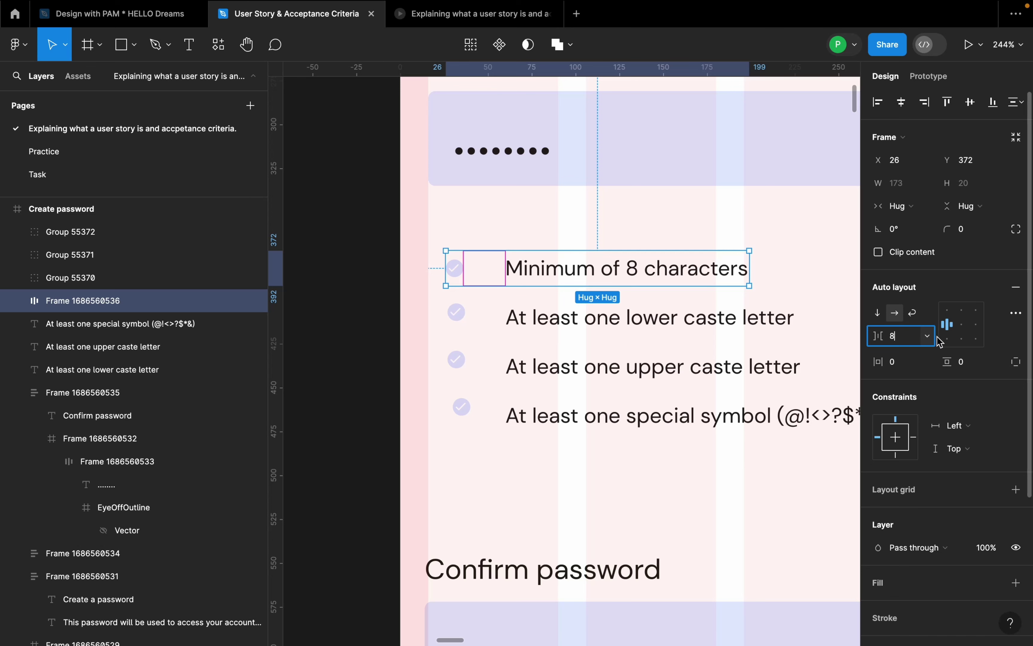
{"action": "key", "text": "Return"}
{"action": "left_click_drag", "start_coordinate": [617, 269], "coordinate": [626, 268]}
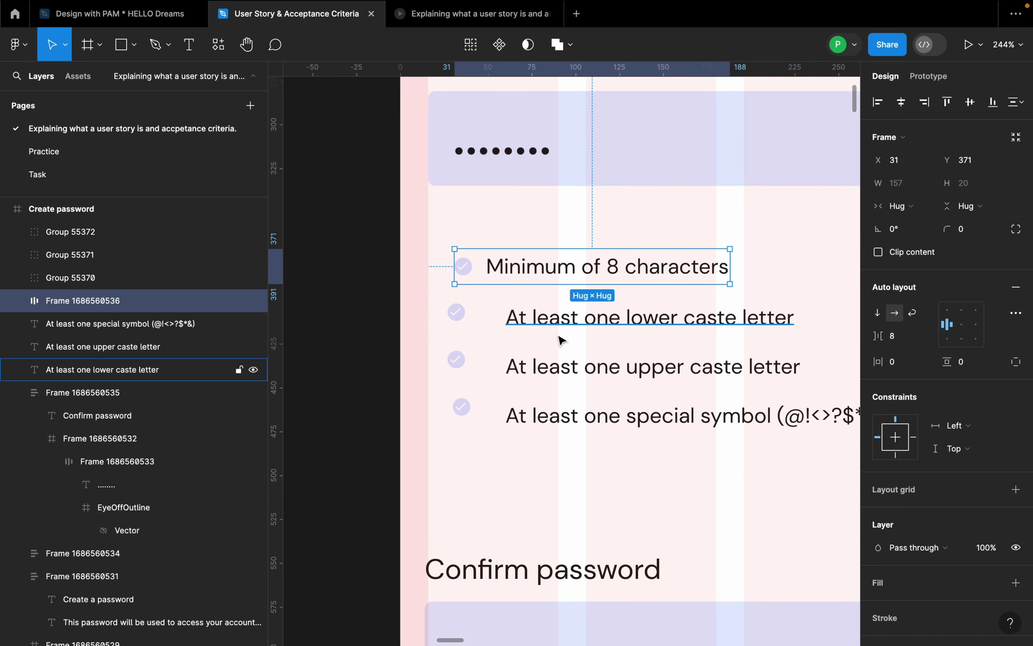
- Combine the second checkmark and "At least one lower caste letter" into a horizontal auto layout with 8 spacing
{"action": "left_click", "coordinate": [561, 340]}
{"action": "left_click", "coordinate": [458, 318], "text": "shift"}
{"action": "key", "text": "shift+a"}
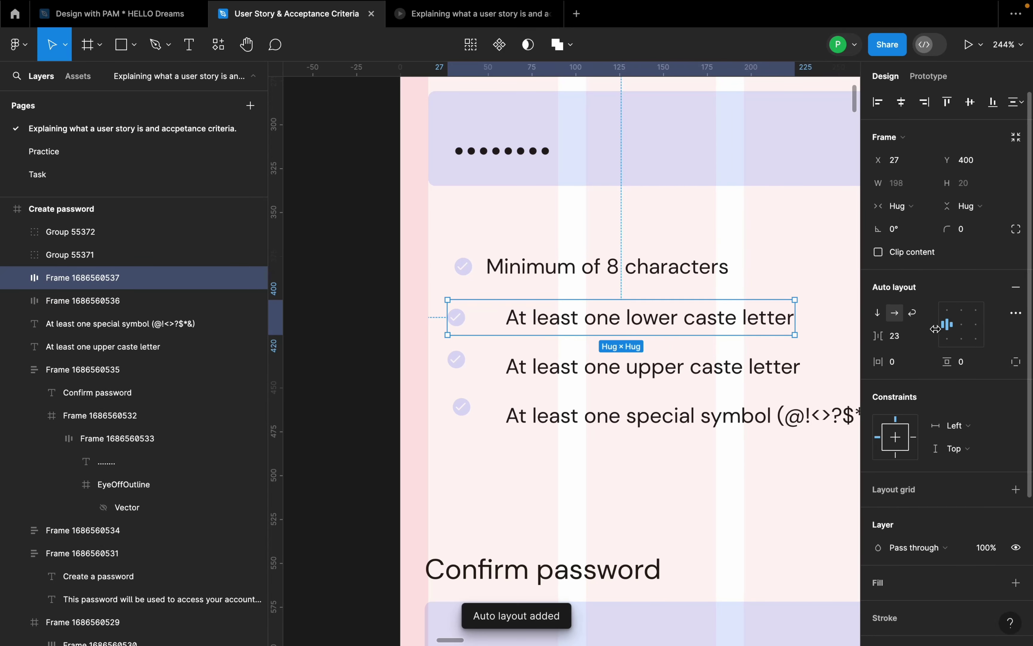
{"action": "left_click", "coordinate": [905, 335]}
{"action": "type", "text": "8"}
{"action": "key", "text": "Return"}
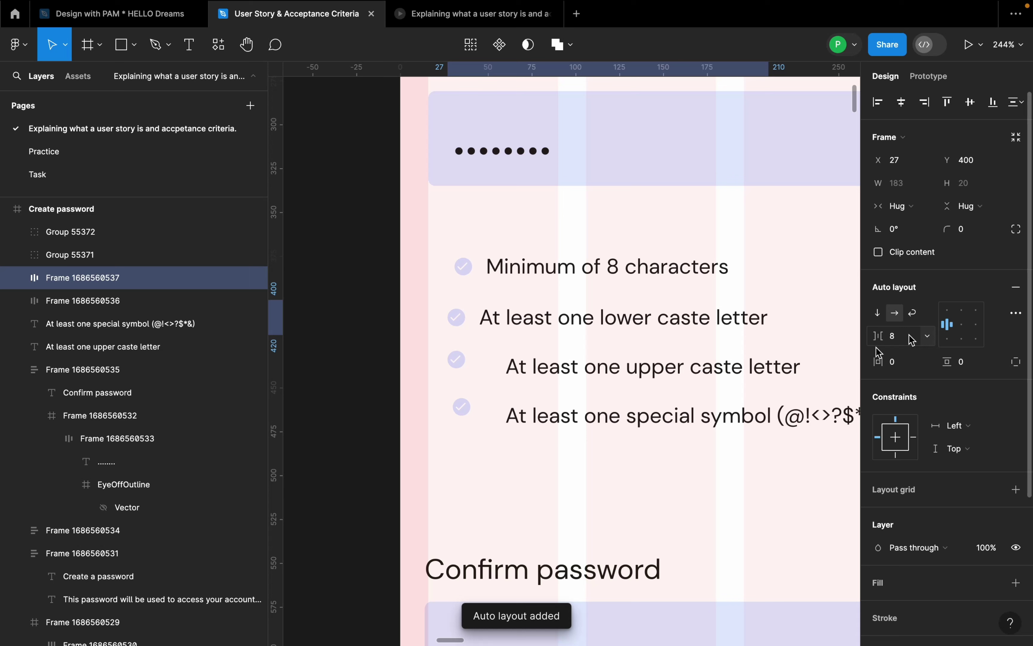
- Combine the third checkmark and "At least one upper caste letter" into a vertically centred horizontal auto layout with 8 spacing
{"action": "left_click", "coordinate": [595, 369]}
{"action": "left_click", "coordinate": [455, 361], "text": "shift"}
{"action": "key", "text": "shift+a"}
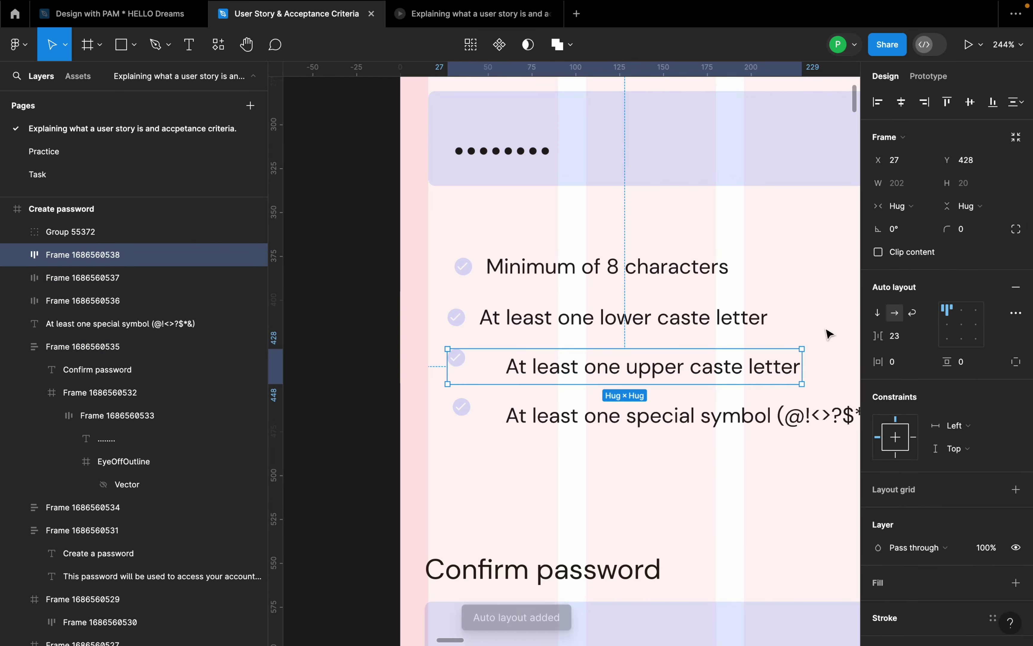
{"action": "left_click", "coordinate": [948, 325]}
{"action": "left_click", "coordinate": [897, 336]}
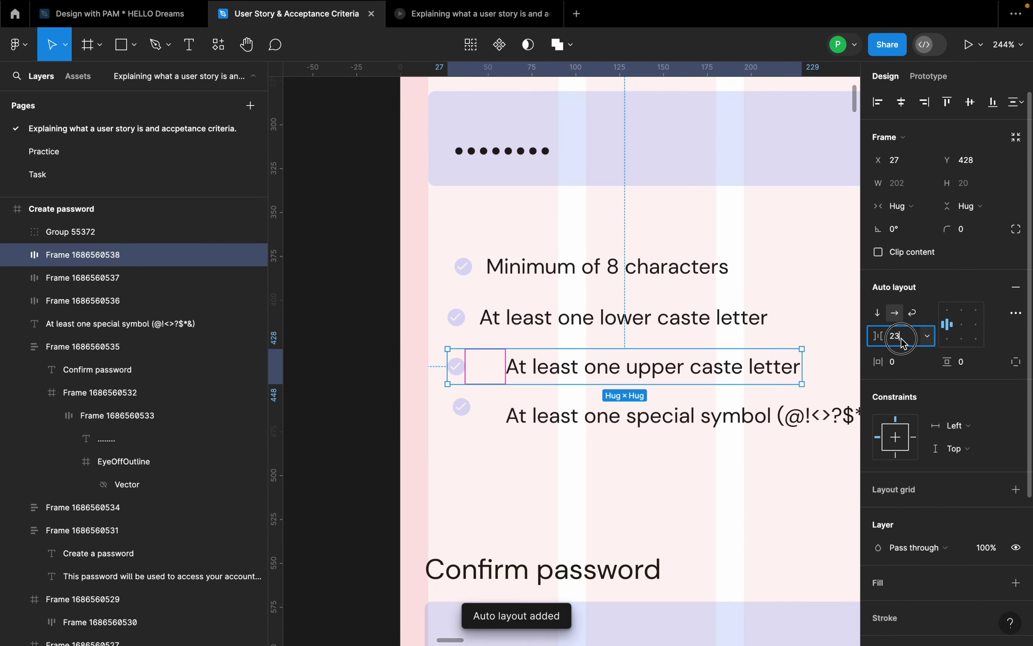
{"action": "type", "text": "8"}
{"action": "key", "text": "Return"}
- Combine the fourth checkmark and the special symbol requirement into a vertically centred horizontal auto layout with 8 spacing
{"action": "left_click", "coordinate": [594, 420]}
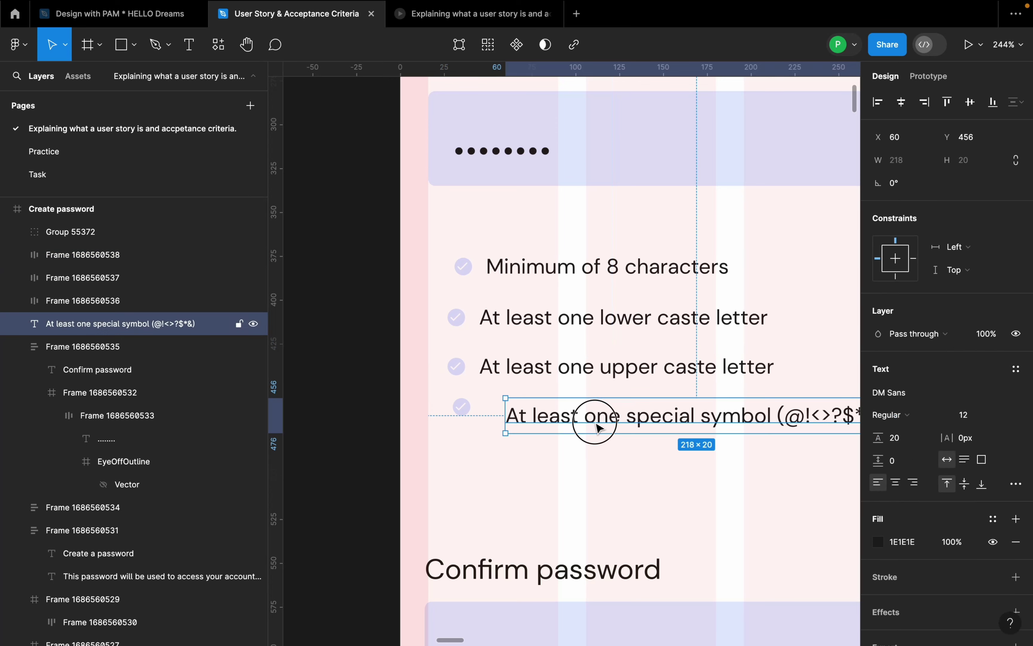
{"action": "left_click", "coordinate": [458, 404], "text": "shift"}
{"action": "key", "text": "shift+a"}
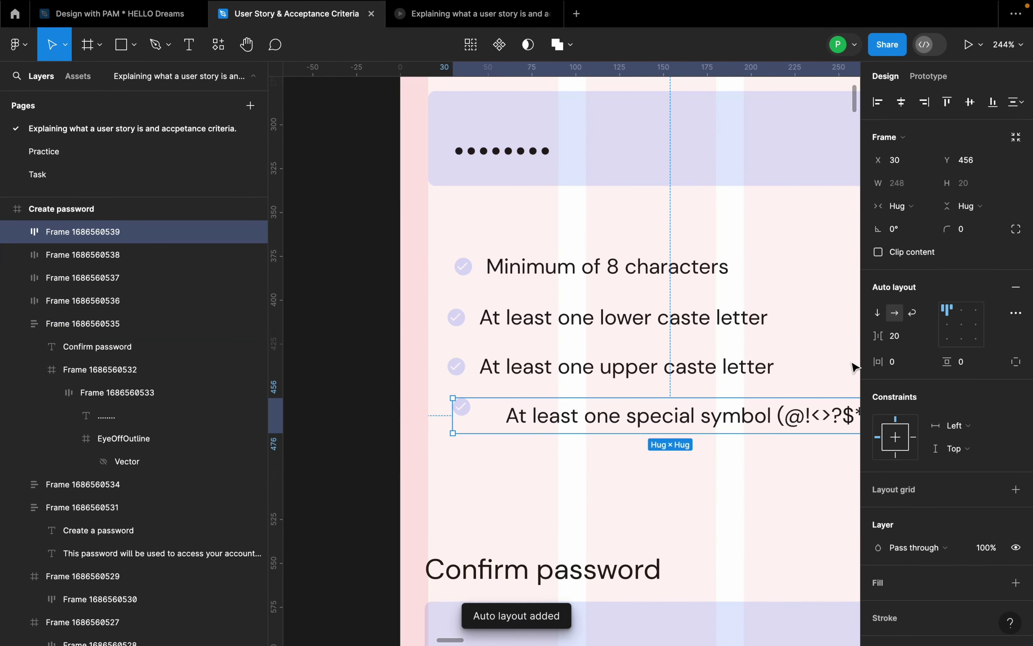
{"action": "left_click", "coordinate": [917, 337]}
{"action": "type", "text": "8"}
{"action": "key", "text": "Return"}
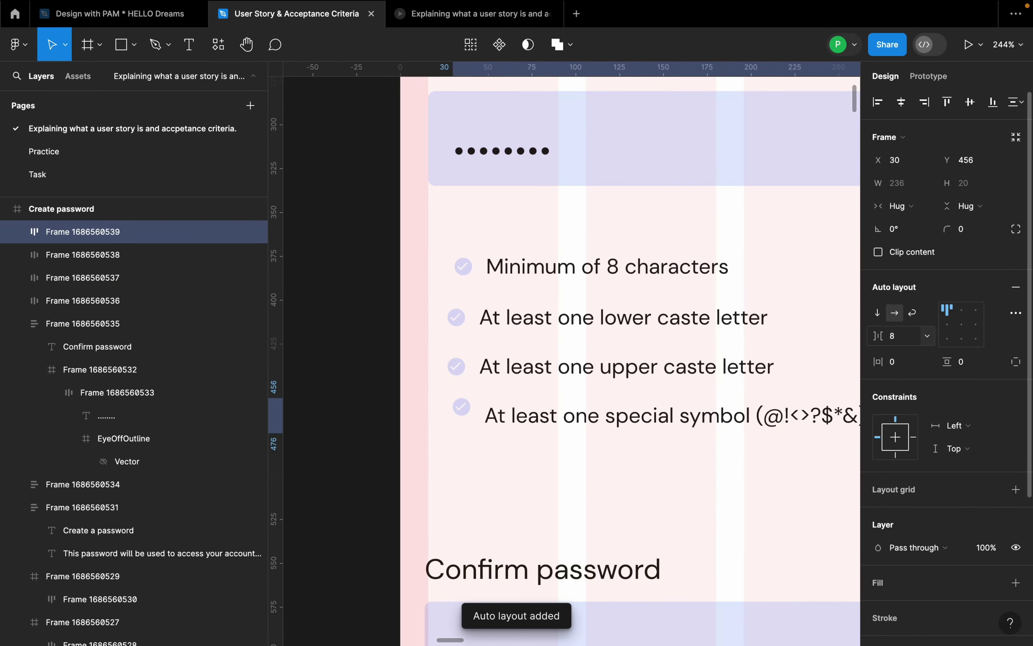
{"action": "left_click", "coordinate": [948, 324]}
- Stack the four requirement rows in one vertical auto layout and position it between the Password and Confirm password fields
{"action": "left_click", "coordinate": [548, 375], "text": "shift"}
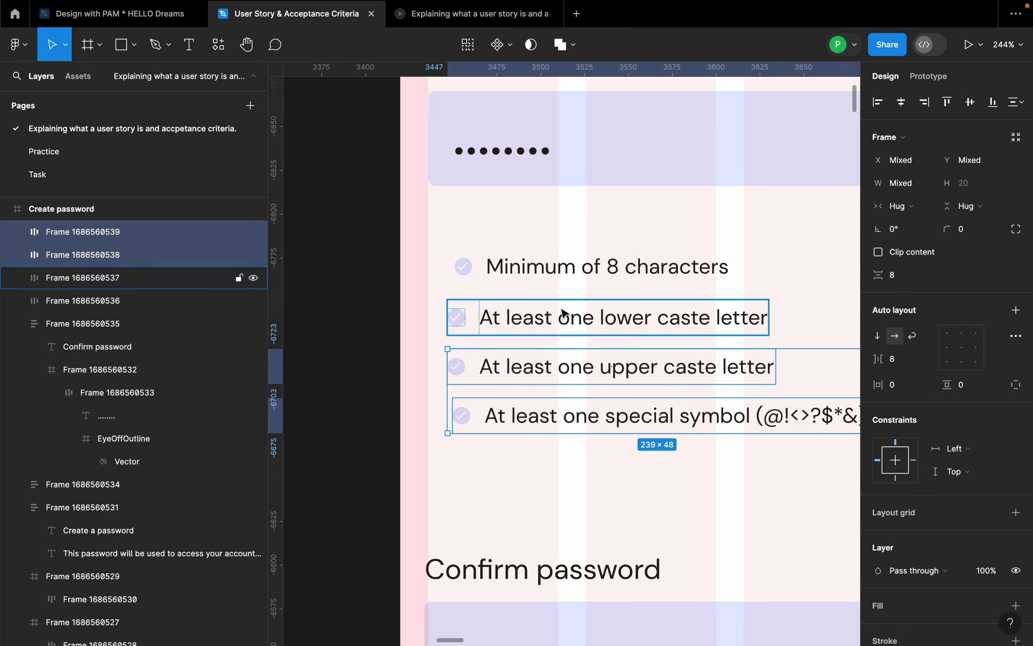
{"action": "left_click", "coordinate": [565, 311], "text": "shift"}
{"action": "left_click", "coordinate": [574, 268], "text": "shift"}
{"action": "left_click", "coordinate": [588, 456]}
{"action": "left_click", "coordinate": [595, 416]}
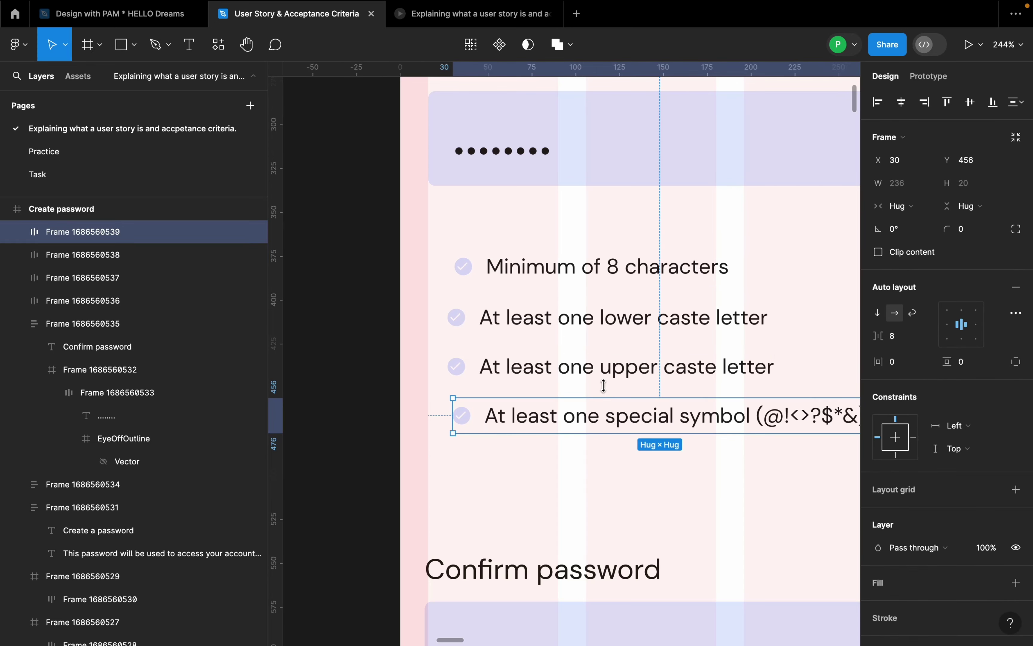
{"action": "left_click", "coordinate": [604, 365], "text": "shift"}
{"action": "left_click", "coordinate": [608, 318], "text": "shift"}
{"action": "left_click", "coordinate": [612, 273], "text": "shift"}
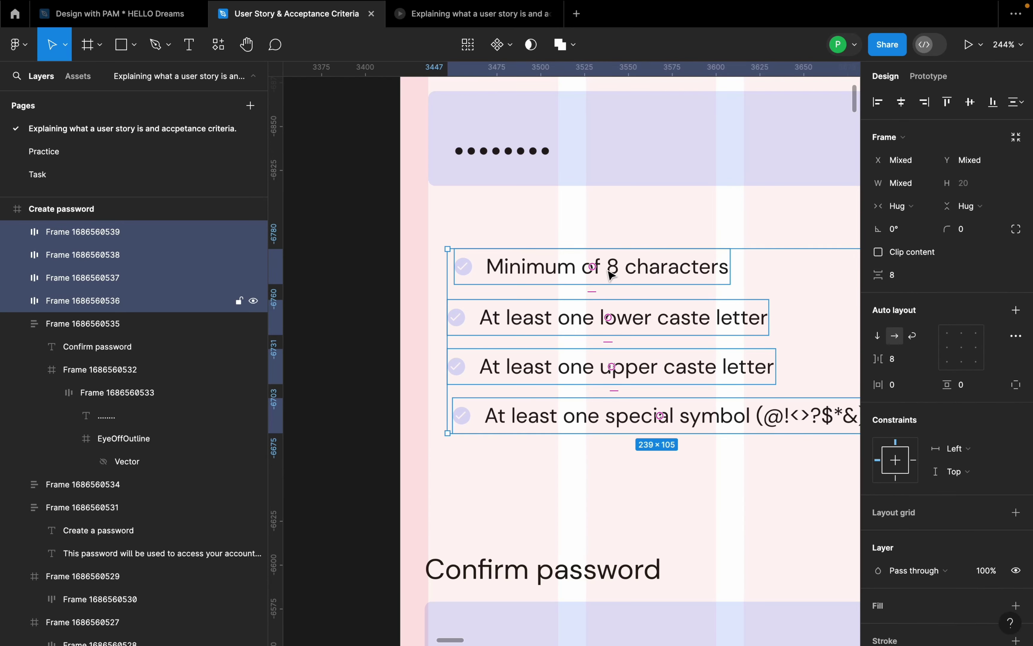
{"action": "key", "text": "shift+a"}
{"action": "scroll", "coordinate": [632, 367], "scroll_direction": "down", "scroll_amount": 5}
{"action": "key", "text": "alt"}
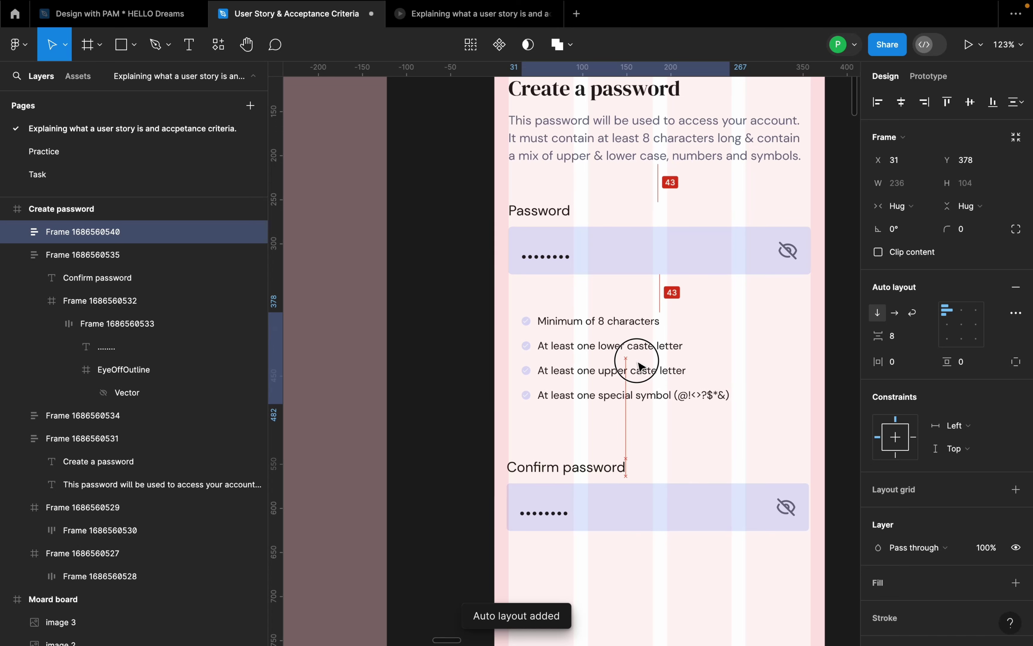
- Hide the layout grids on the Create password frame
{"action": "scroll", "coordinate": [784, 383], "scroll_direction": "up", "scroll_amount": 1}
{"action": "left_click", "coordinate": [777, 389]}
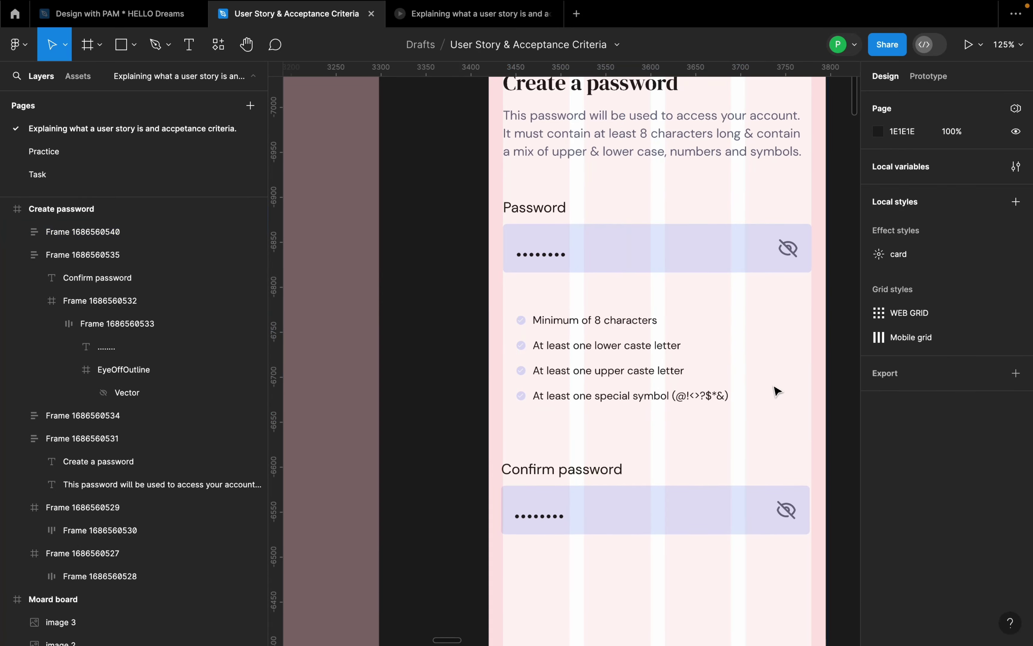
{"action": "scroll", "coordinate": [777, 390], "scroll_direction": "down", "scroll_amount": 2}
{"action": "left_click", "coordinate": [555, 374]}
{"action": "scroll", "coordinate": [490, 392], "scroll_direction": "down", "scroll_amount": 4}
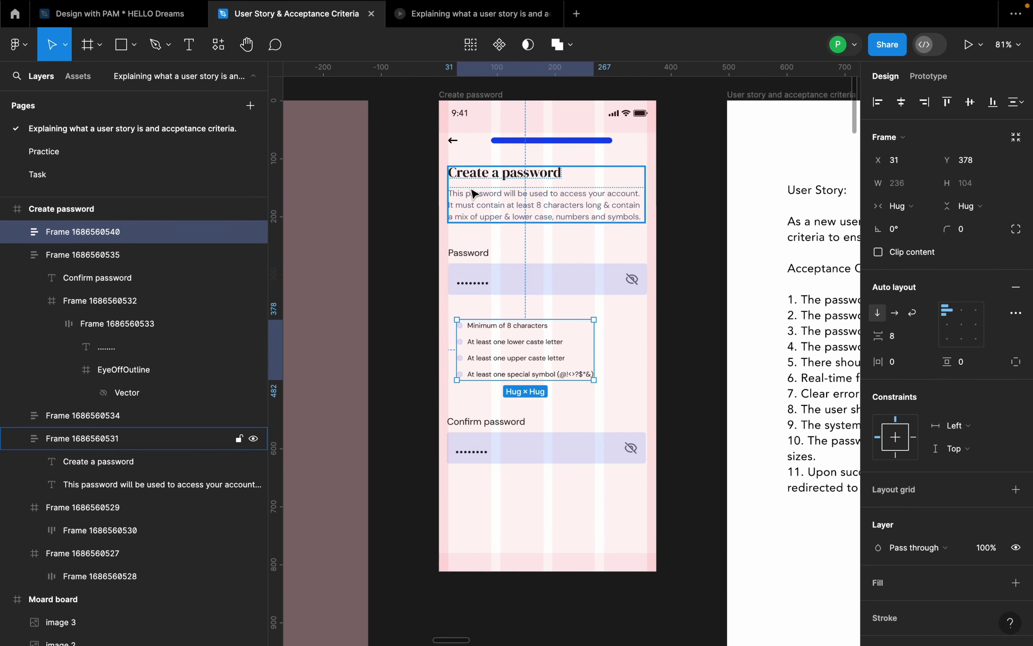
{"action": "left_click", "coordinate": [472, 97]}
{"action": "key", "text": "shift+g"}
{"action": "scroll", "coordinate": [652, 256], "scroll_direction": "up", "scroll_amount": 1}
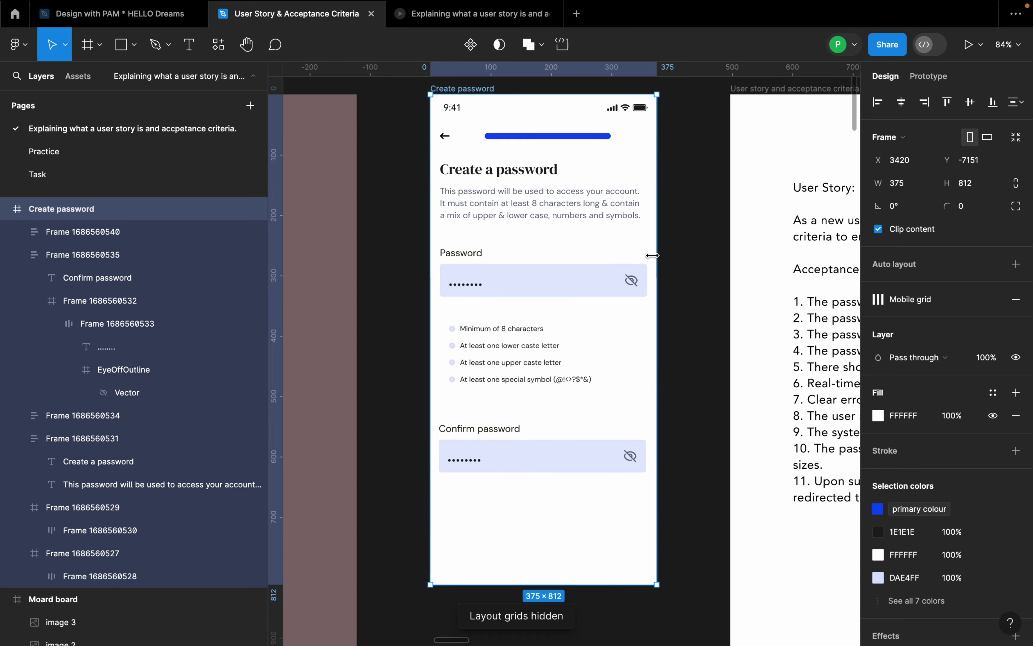
- Move the requirement list to X 16, in line with the Password field's left edge, and nudge it slightly lower
{"action": "left_click", "coordinate": [490, 356]}
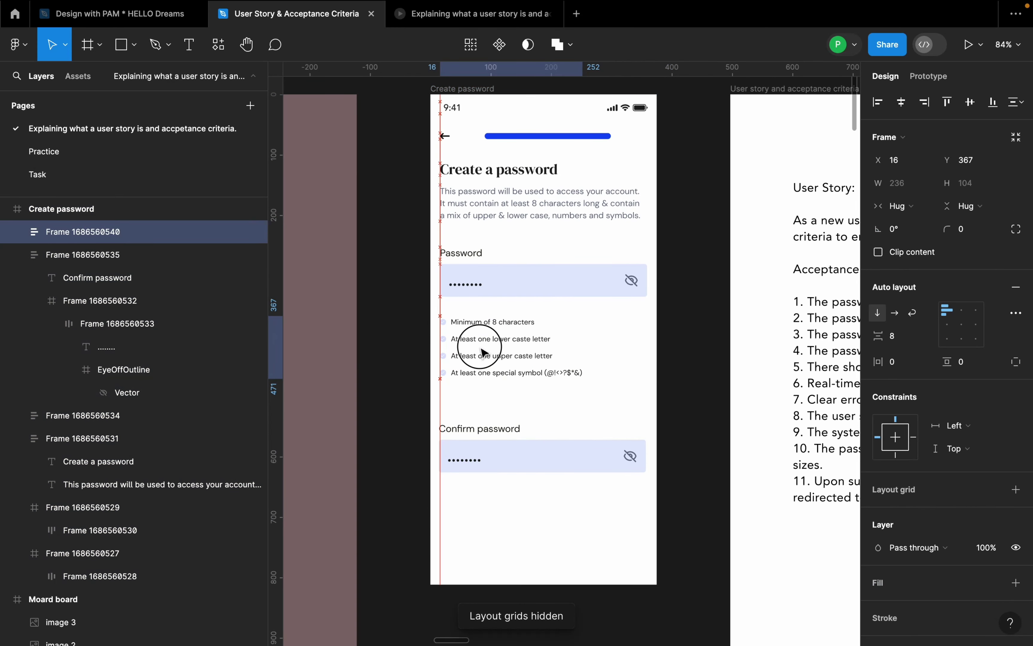
{"action": "key", "text": "Escape"}
{"action": "scroll", "coordinate": [505, 348], "scroll_direction": "up", "scroll_amount": 4}
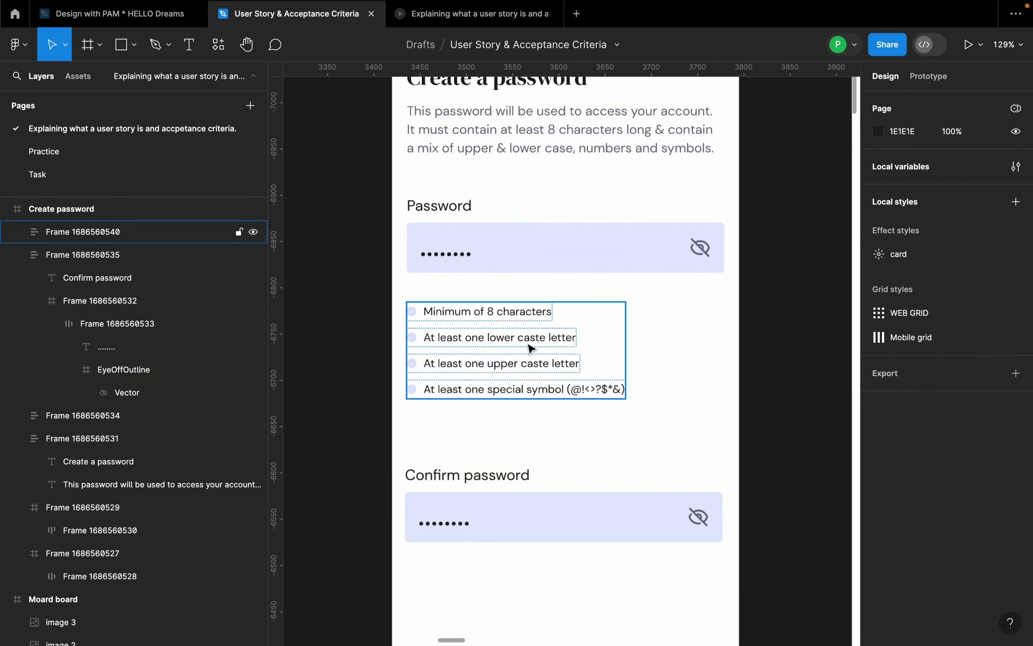
{"action": "left_click", "coordinate": [506, 348]}
{"action": "key", "text": "Escape"}
{"action": "scroll", "coordinate": [676, 345], "scroll_direction": "down", "scroll_amount": 5}
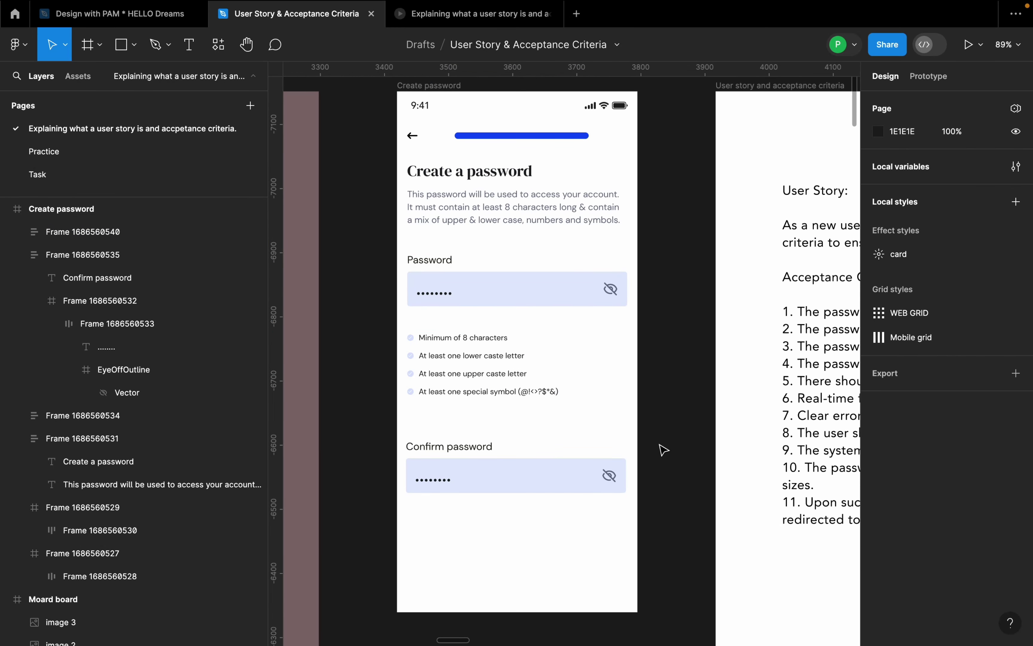
{"action": "scroll", "coordinate": [664, 449], "scroll_direction": "down", "scroll_amount": 1}
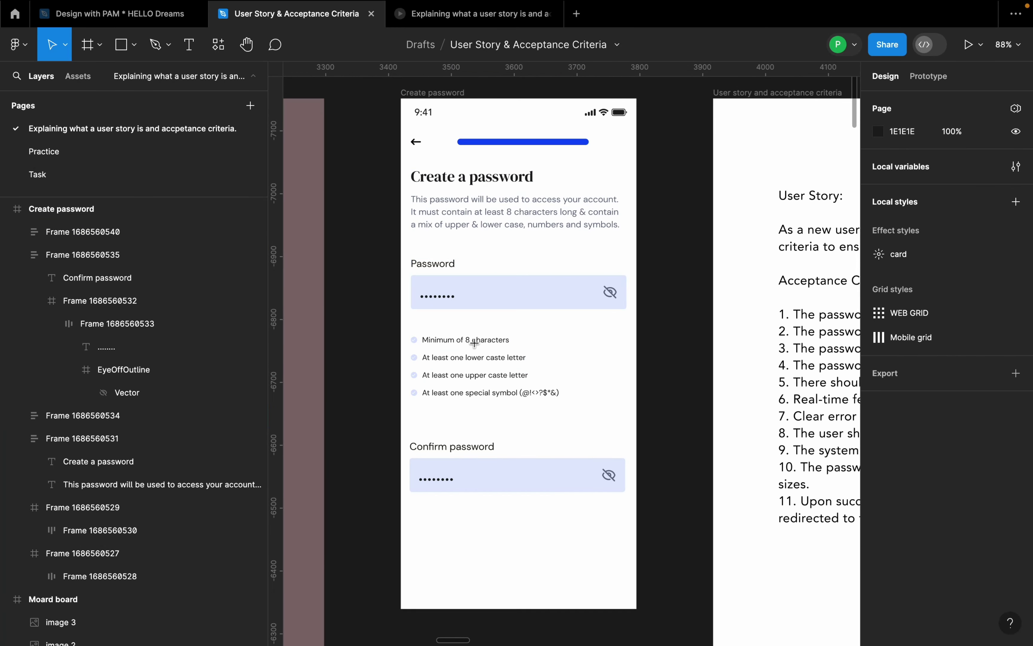
- Draw a frame about 332 × 163 around the requirement list and centre the list vertically in it, about 19 from its left edge
{"action": "key", "text": "f"}
{"action": "mouse_move", "coordinate": [408, 326]}
{"action": "left_mouse_down"}
{"action": "mouse_move", "coordinate": [498, 403]}
{"action": "mouse_move", "coordinate": [620, 426]}
{"action": "left_mouse_up"}
{"action": "left_click", "coordinate": [548, 393]}
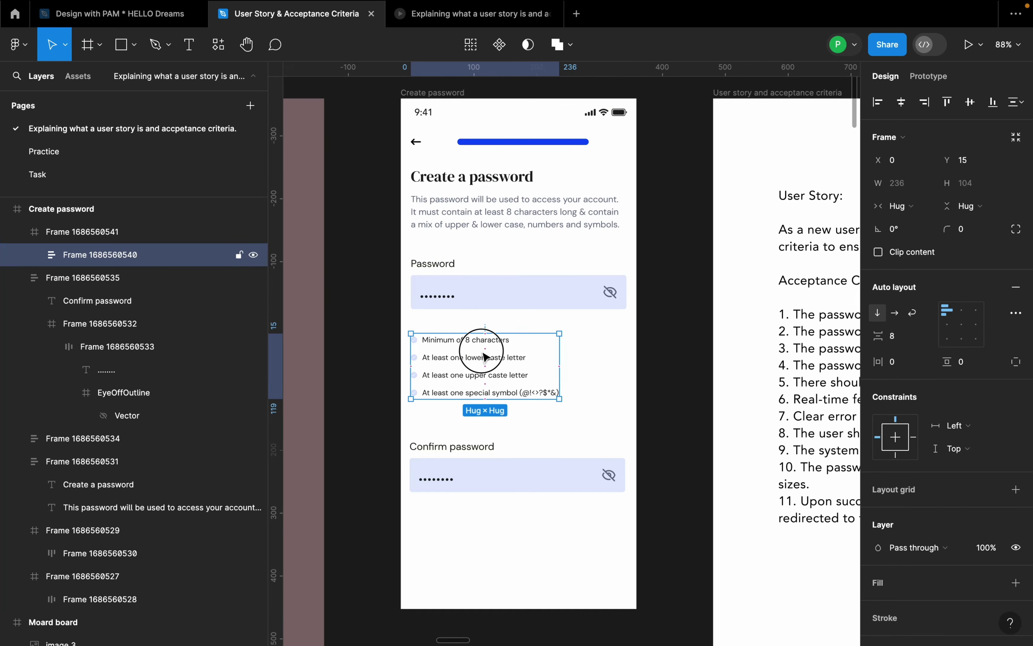
{"action": "left_click_drag", "start_coordinate": [478, 358], "coordinate": [489, 359]}
{"action": "key", "text": "alt"}
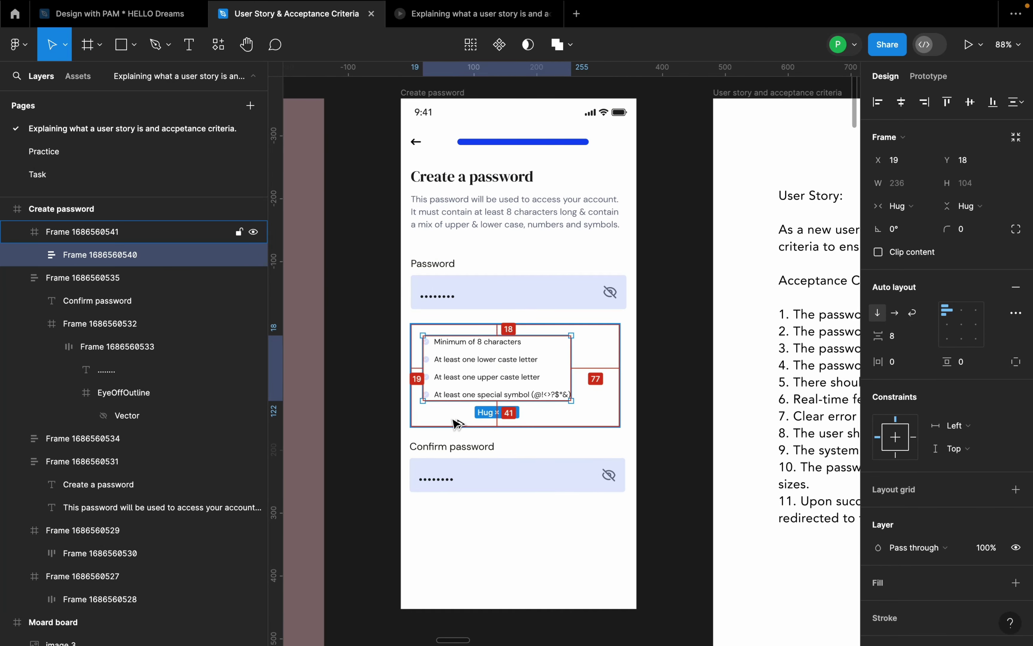
{"action": "left_click", "coordinate": [970, 102]}
- Extend the list container's top edge to a height of about 172 and show the Create password frame's Mobile grid
{"action": "left_click", "coordinate": [599, 342]}
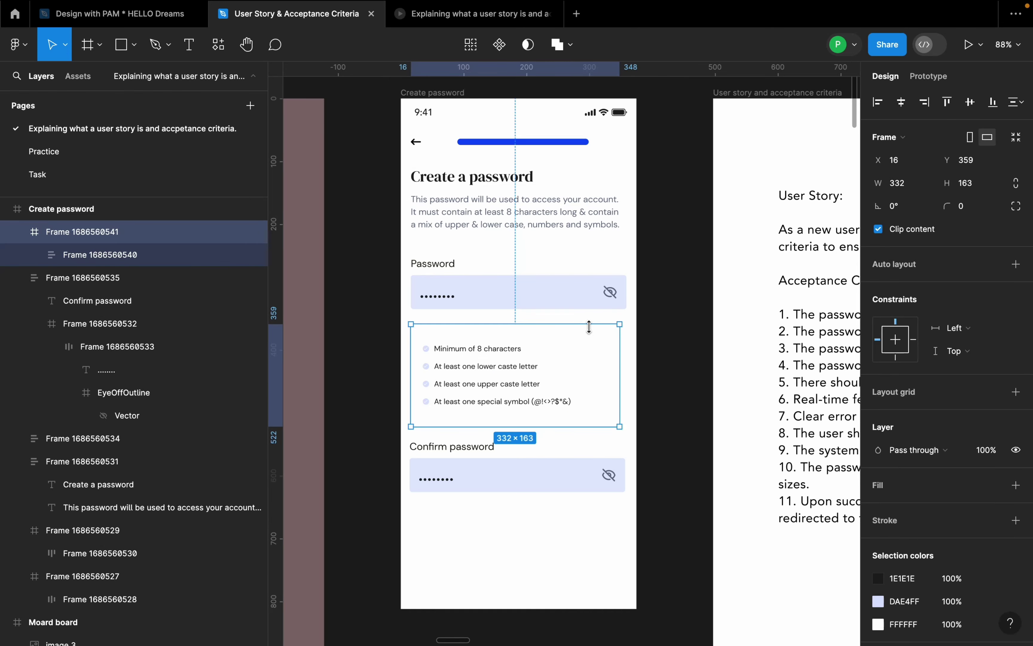
{"action": "left_click_drag", "start_coordinate": [589, 326], "coordinate": [590, 321]}
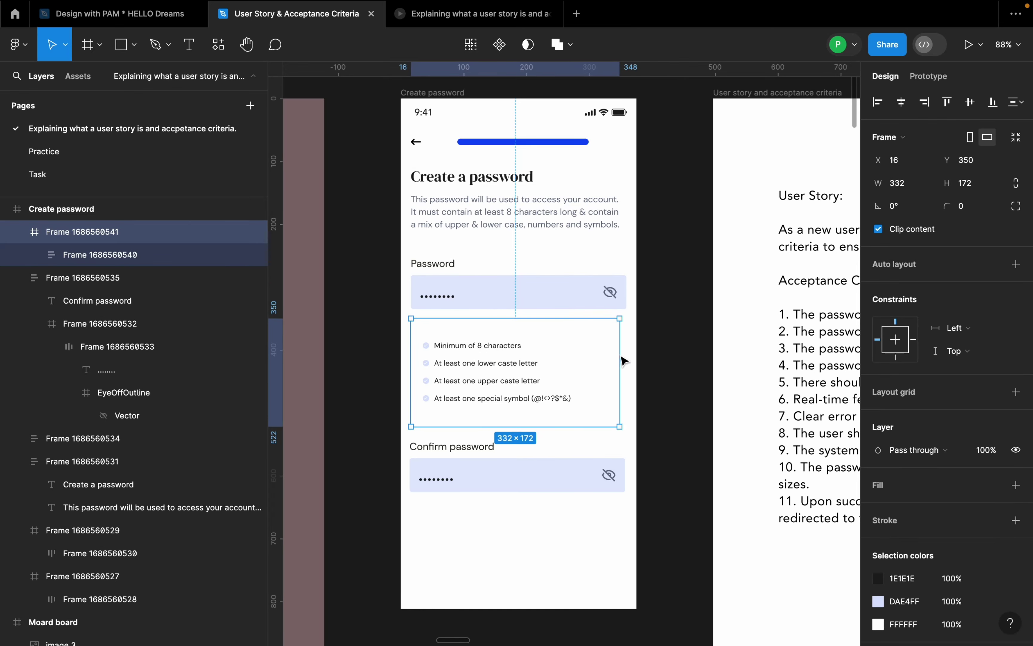
{"action": "scroll", "coordinate": [460, 340], "scroll_direction": "down", "scroll_amount": 5}
{"action": "left_click", "coordinate": [462, 214]}
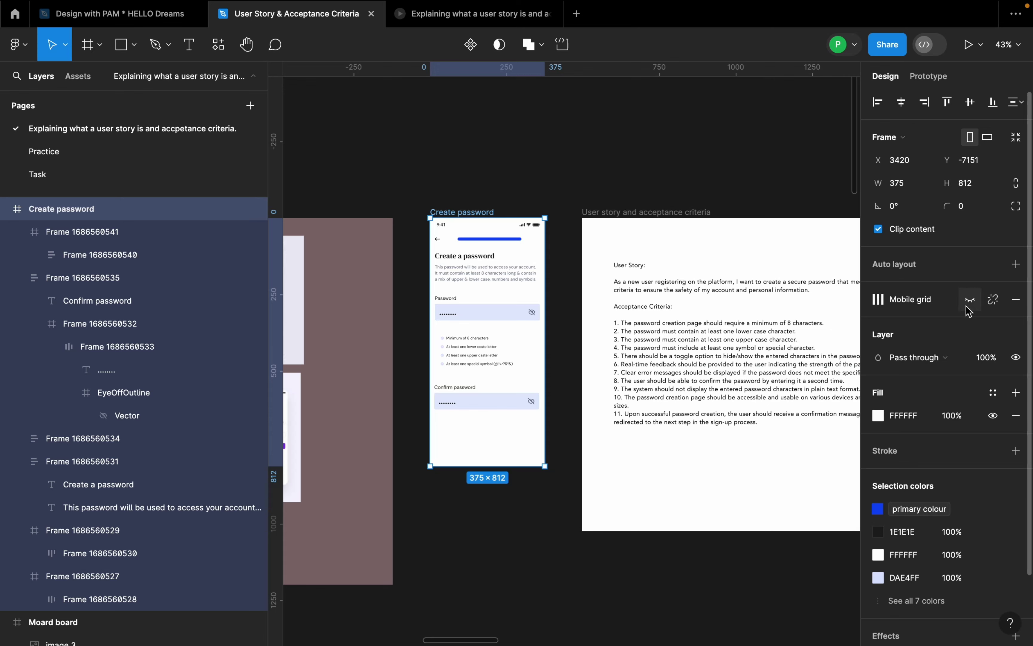
{"action": "left_click", "coordinate": [969, 300]}
- Widen the list container to about 341 to match the Password field and extend its bottom edge to a height of about 179
{"action": "scroll", "coordinate": [474, 363], "scroll_direction": "up", "scroll_amount": 8}
{"action": "left_click", "coordinate": [599, 330]}
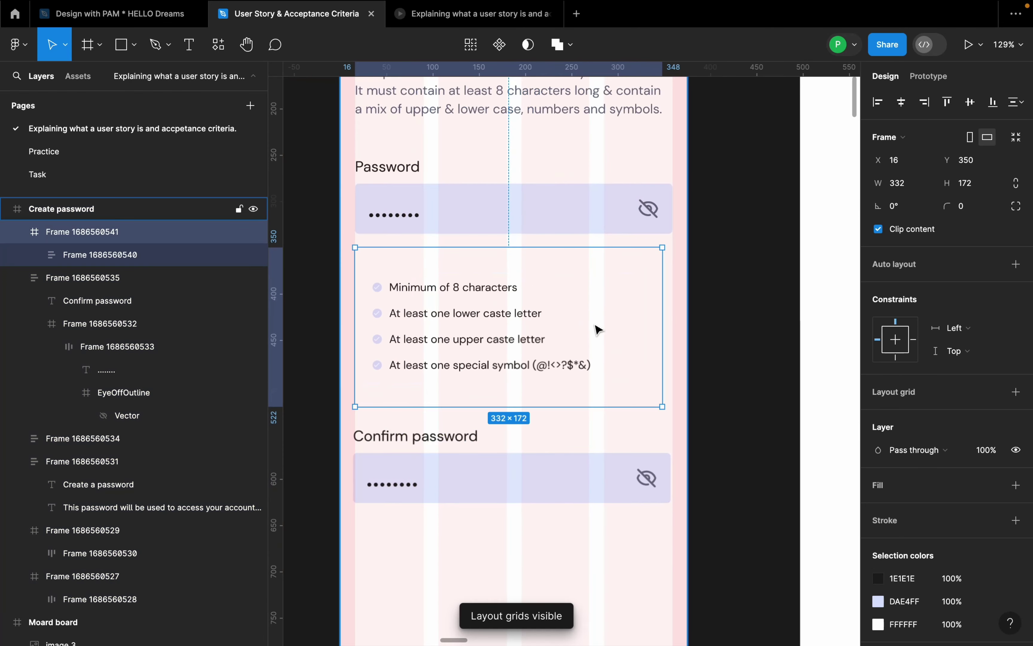
{"action": "left_click_drag", "start_coordinate": [662, 321], "coordinate": [670, 321]}
{"action": "scroll", "coordinate": [323, 286], "scroll_direction": "up", "scroll_amount": 5}
{"action": "left_click_drag", "start_coordinate": [392, 267], "coordinate": [397, 268]}
{"action": "scroll", "coordinate": [397, 268], "scroll_direction": "down", "scroll_amount": 8}
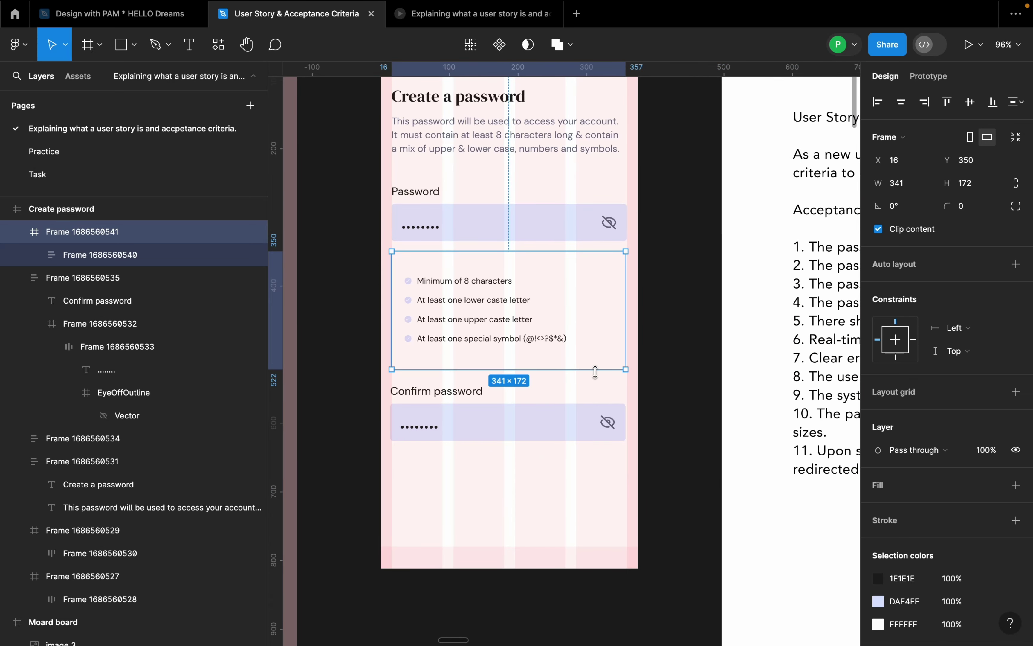
{"action": "left_click_drag", "start_coordinate": [596, 372], "coordinate": [594, 375]}
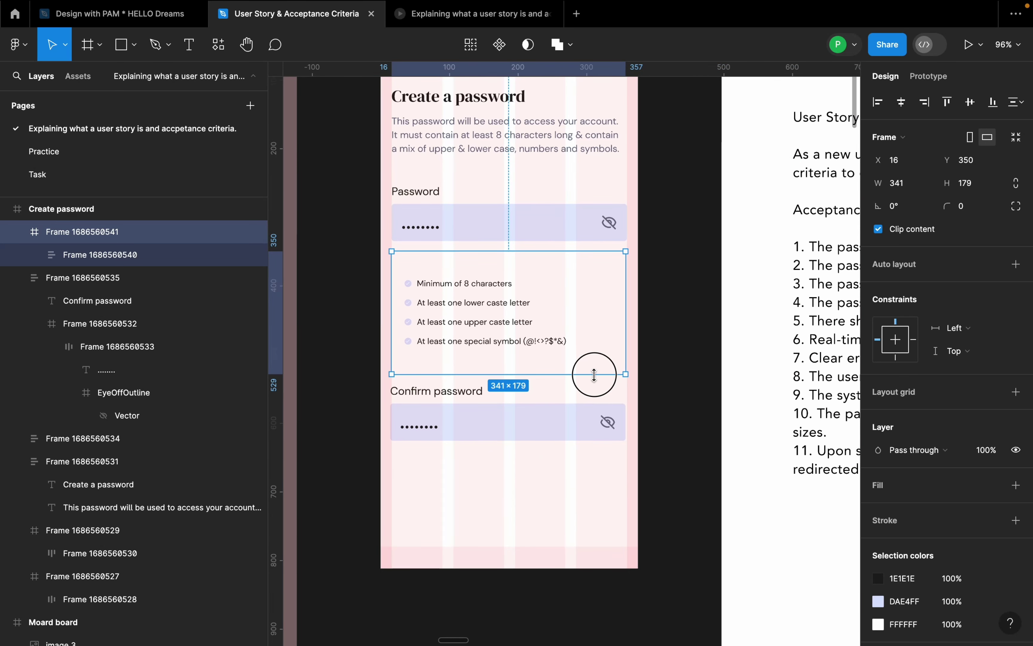
- Try to centre the requirement list horizontally inside its container
{"action": "left_click", "coordinate": [480, 310]}
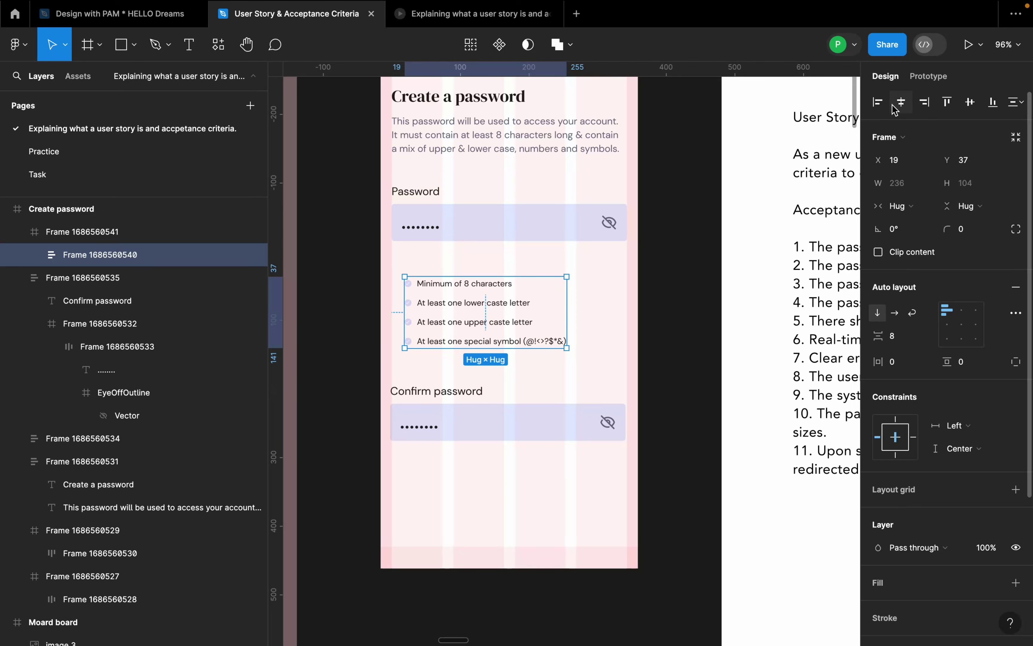
{"action": "left_click", "coordinate": [901, 102]}
{"action": "key", "text": "super+z"}
{"action": "scroll", "coordinate": [427, 337], "scroll_direction": "up", "scroll_amount": 5}
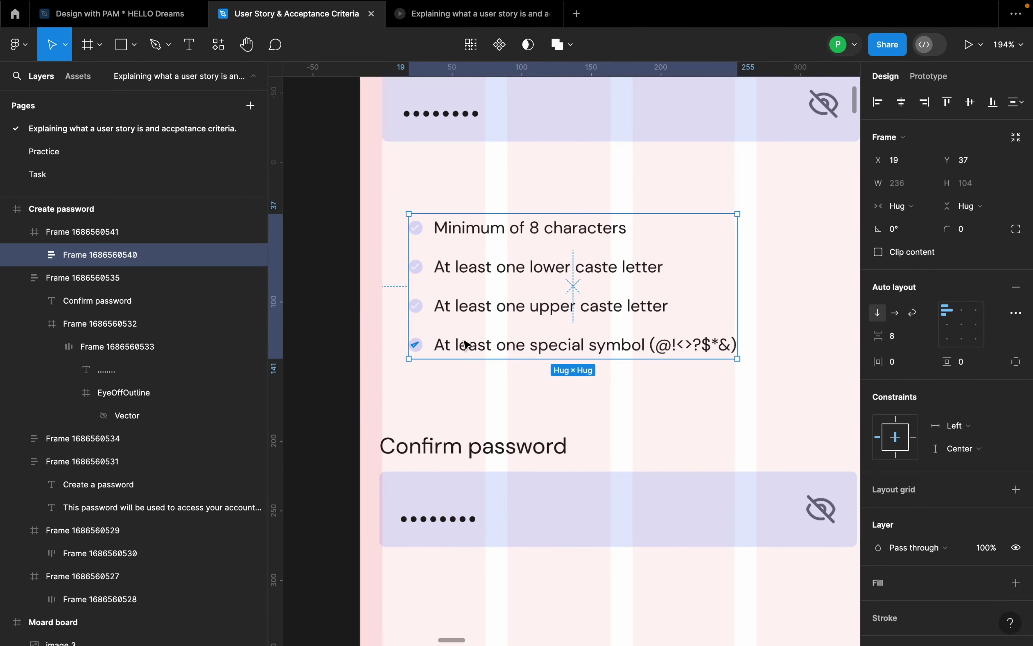
- Add a drop shadow effect to the container frame around the requirement list
{"action": "left_click", "coordinate": [444, 196]}
{"action": "scroll", "coordinate": [491, 297], "scroll_direction": "down", "scroll_amount": 5}
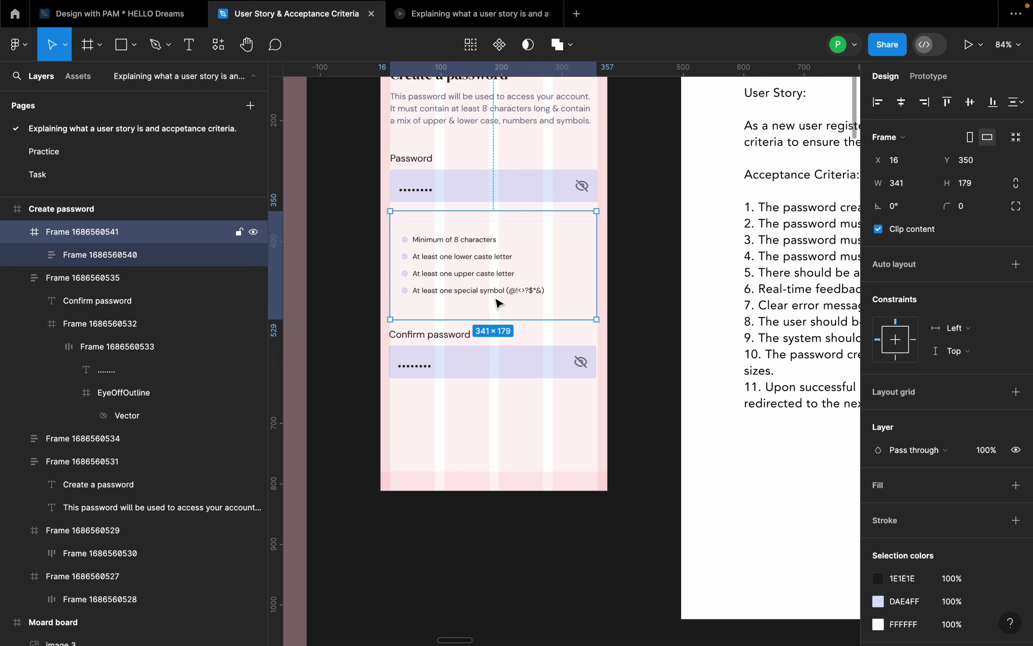
{"action": "scroll", "coordinate": [1012, 495], "scroll_direction": "down", "scroll_amount": 3}
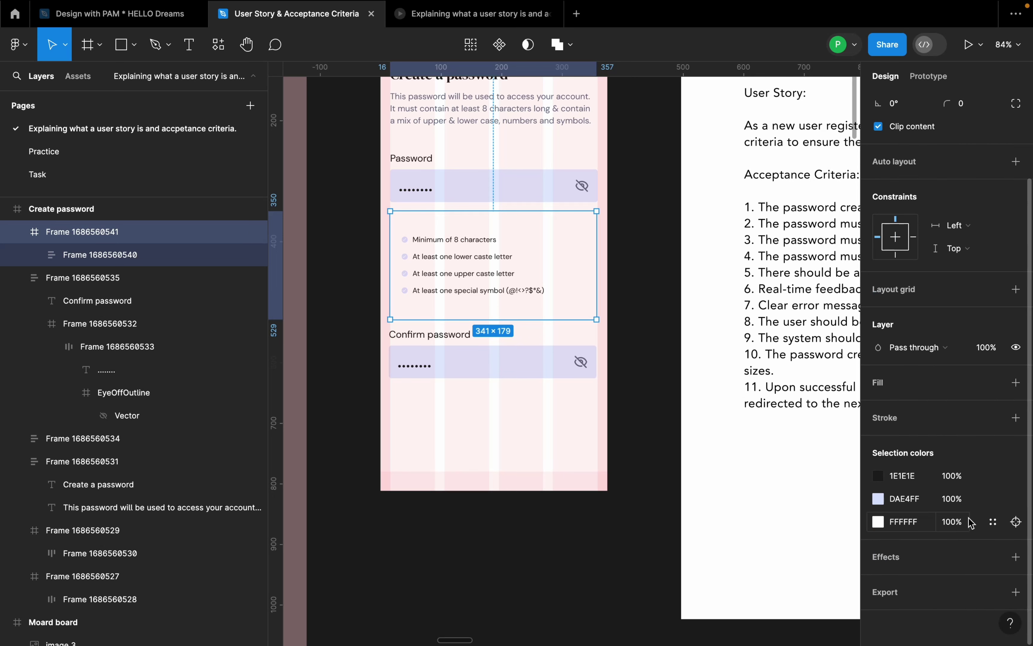
{"action": "left_click", "coordinate": [1017, 559]}
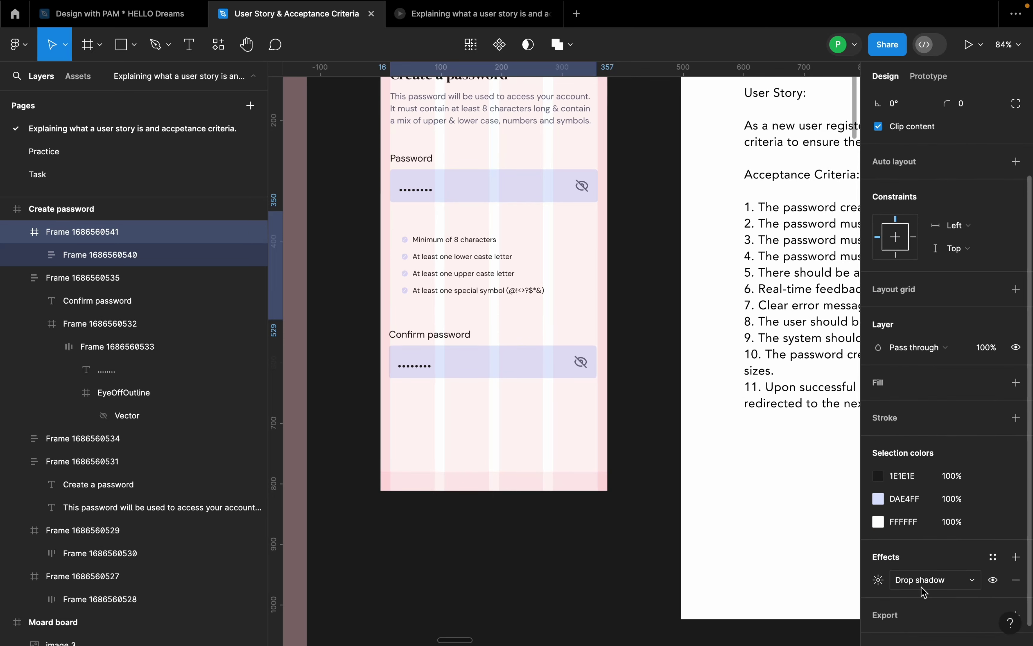
- Set the list container's drop shadow to colour 101828, blur 6 and Y offset -1
{"action": "left_click", "coordinate": [878, 582]}
{"action": "left_click", "coordinate": [746, 590]}
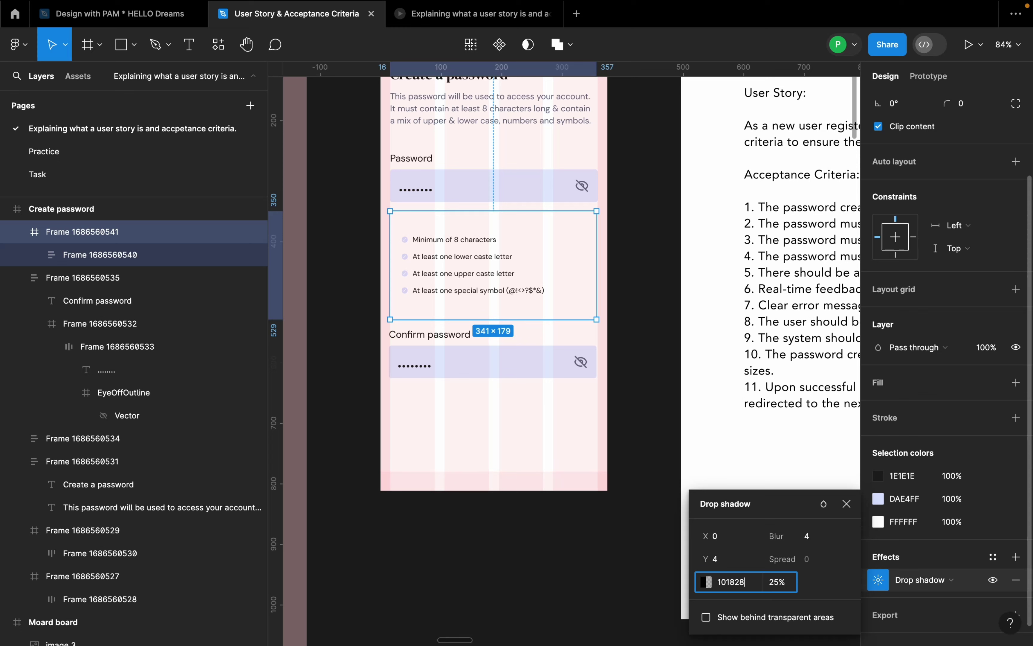
{"action": "key", "text": "Return"}
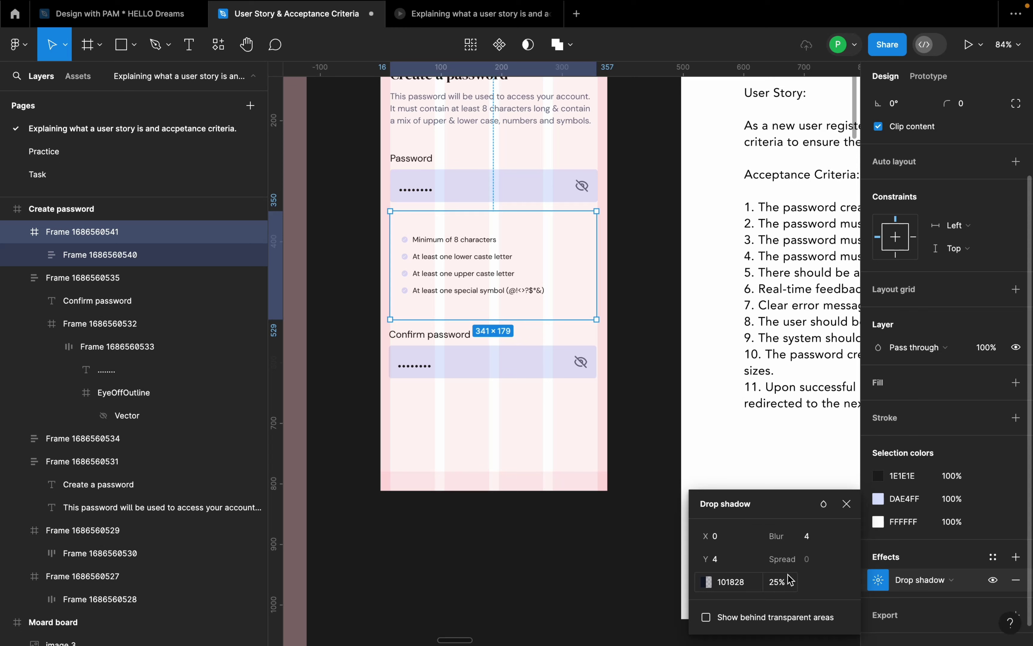
{"action": "type", "text": "6"}
{"action": "key", "text": "Return"}
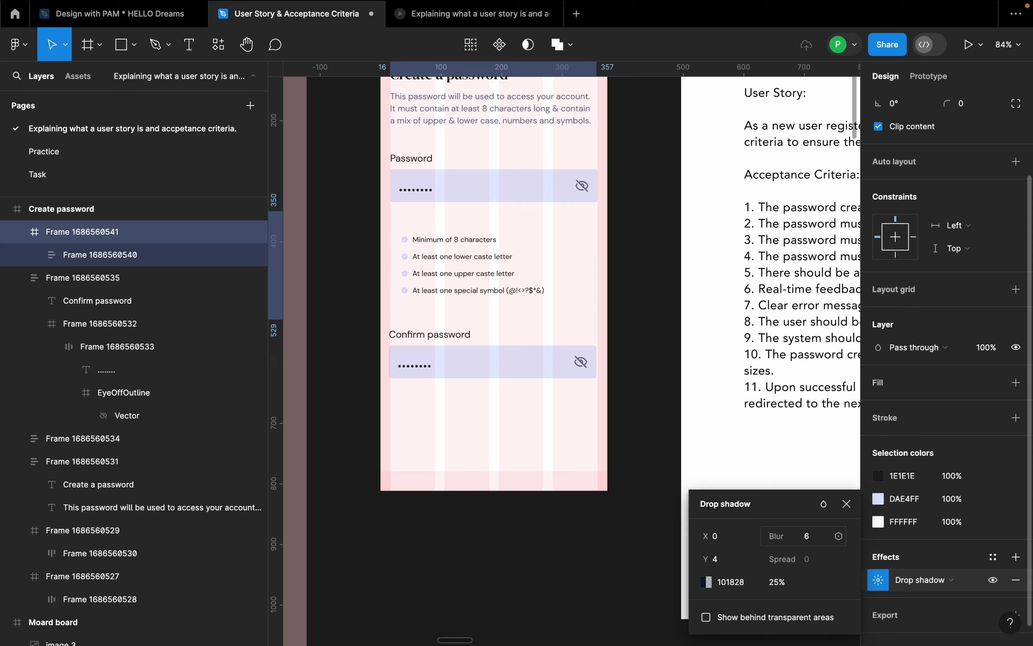
{"action": "left_click", "coordinate": [741, 562]}
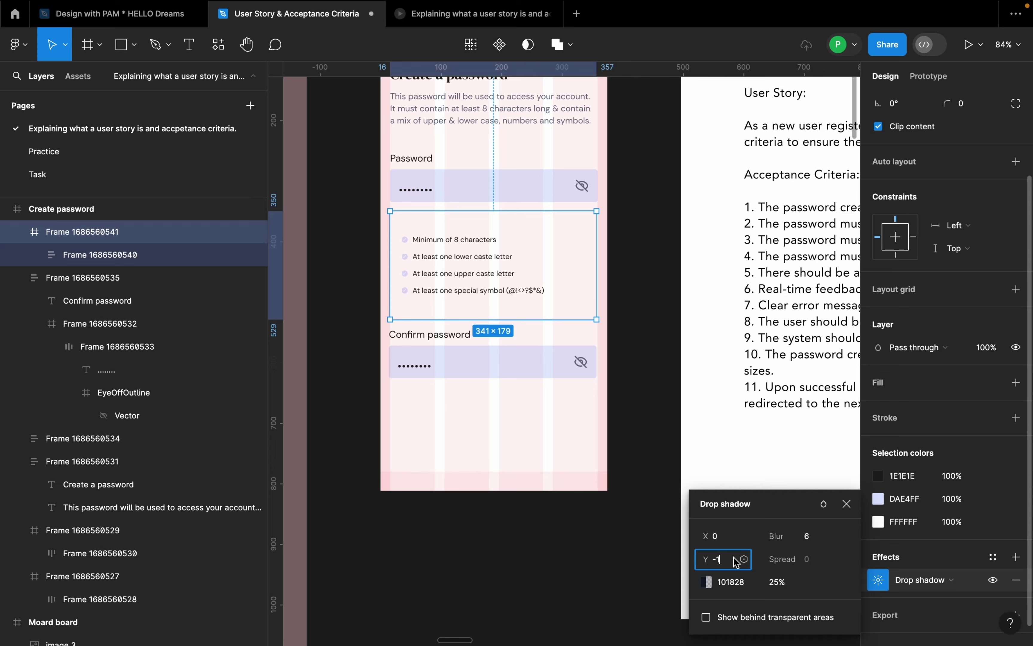
{"action": "key", "text": "Return"}
- Set the blur of the list container's drop shadow to 3
{"action": "key", "text": "shift+2"}
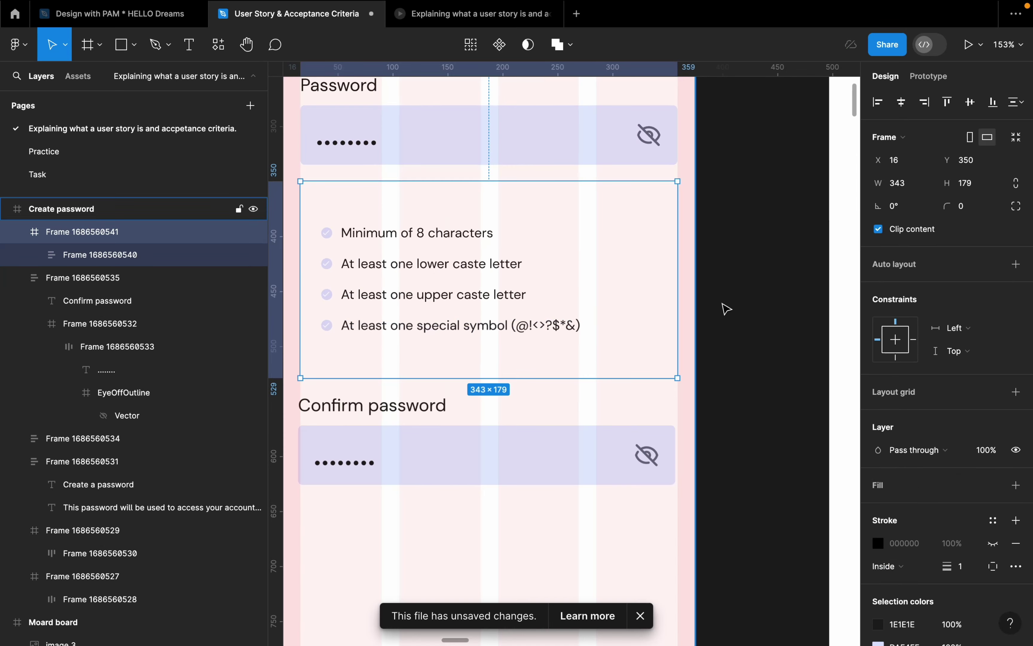
{"action": "left_click", "coordinate": [879, 557]}
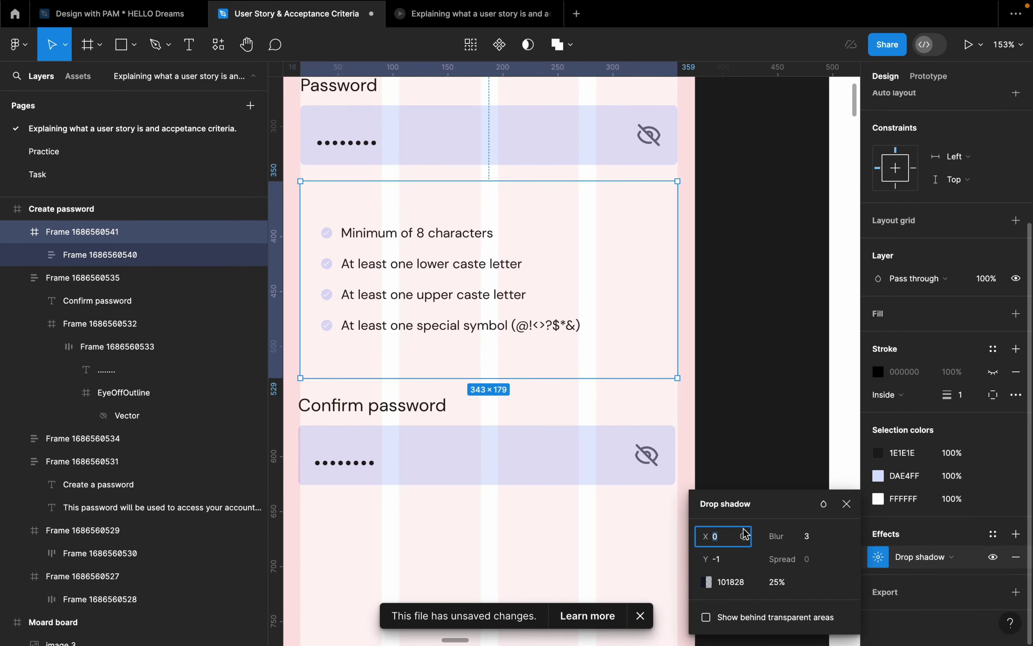
{"action": "left_click", "coordinate": [809, 539]}
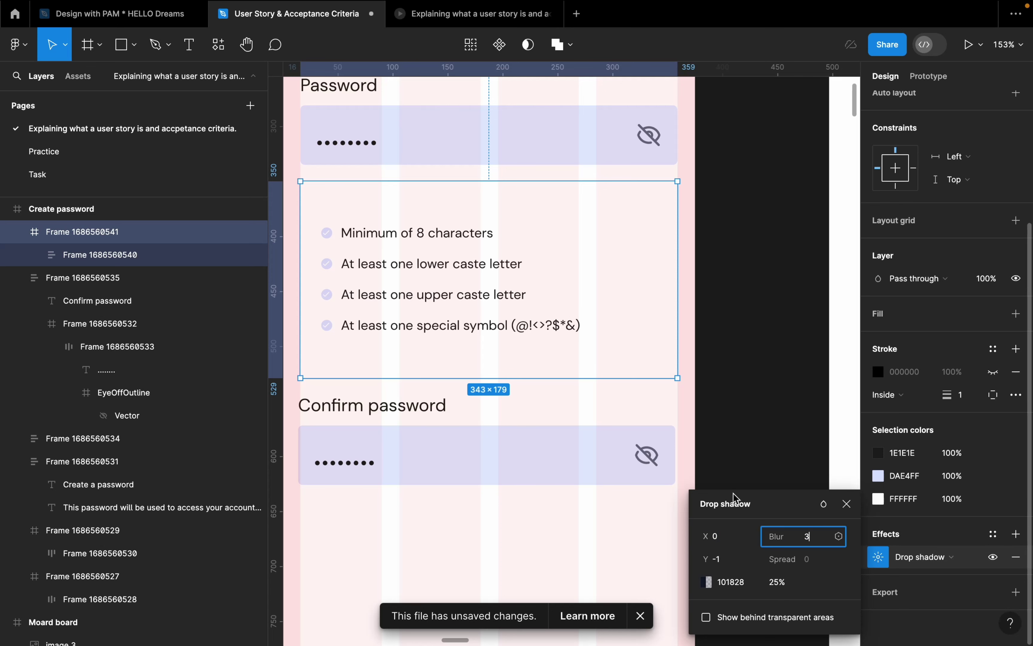
{"action": "left_click", "coordinate": [768, 323]}
{"action": "left_click", "coordinate": [608, 277]}
{"action": "scroll", "coordinate": [611, 280], "scroll_direction": "down", "scroll_amount": 5}
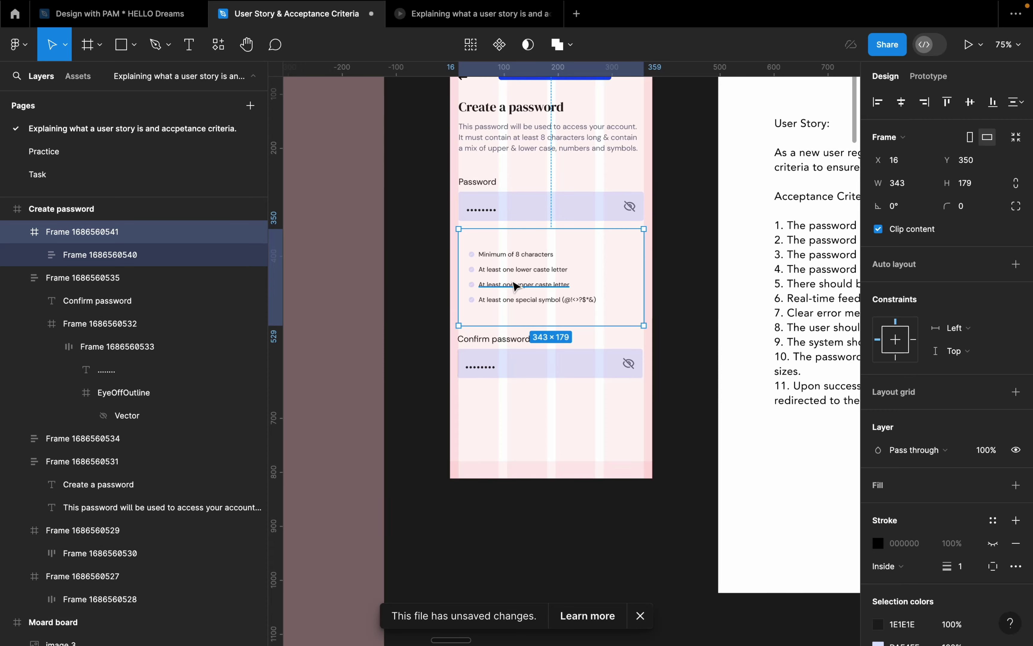
- Give the list container a white FFFFFF fill and a corner radius of 8
{"action": "scroll", "coordinate": [514, 285], "scroll_direction": "up", "scroll_amount": 5}
{"action": "left_click", "coordinate": [1017, 484]}
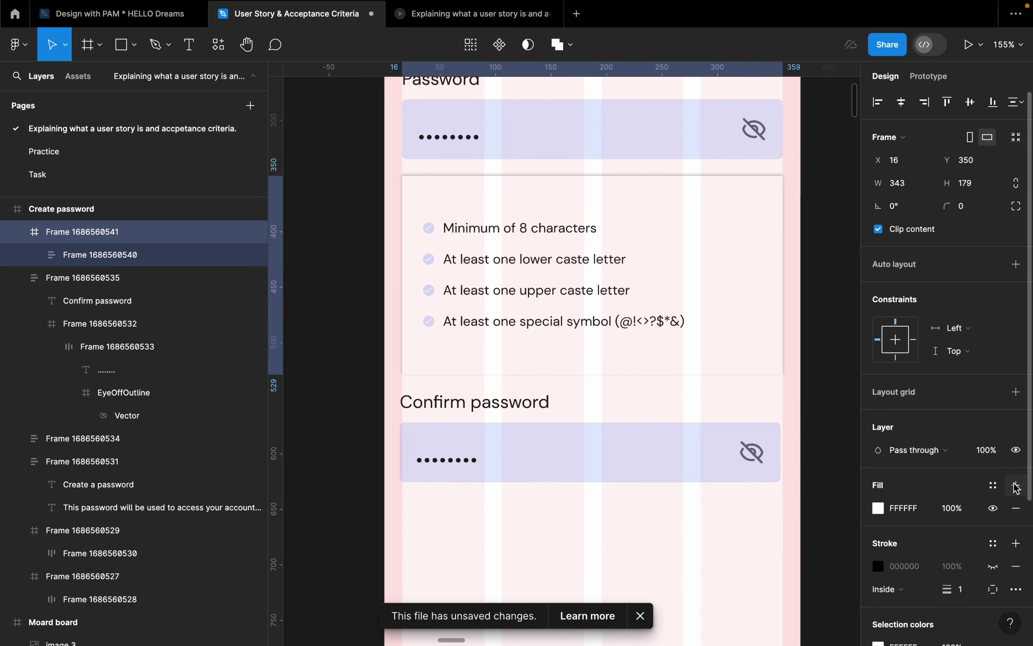
{"action": "left_click", "coordinate": [971, 208]}
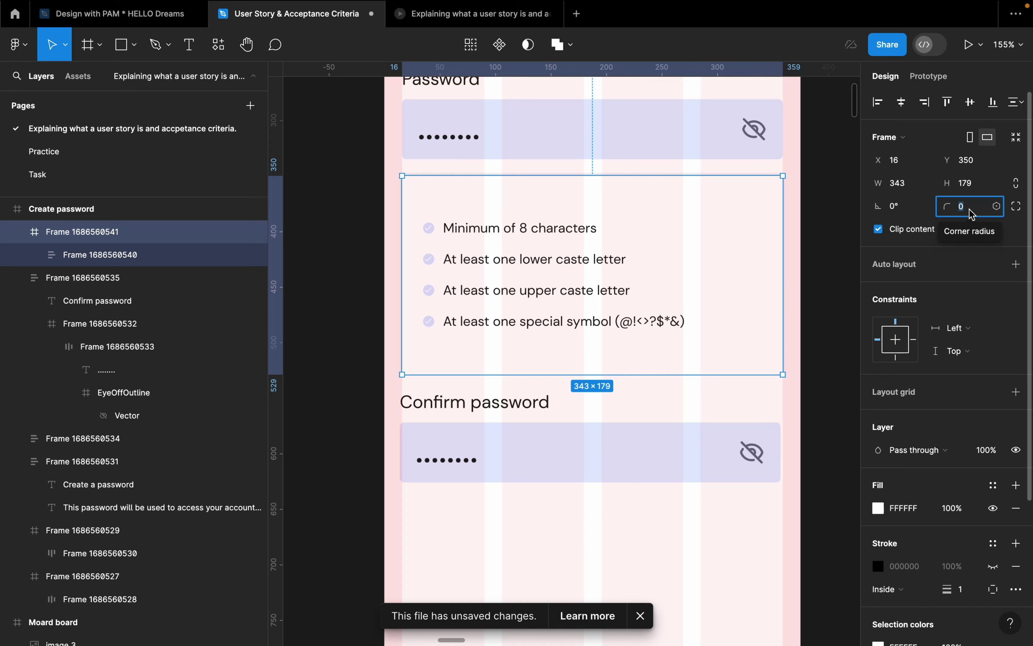
{"action": "type", "text": "8"}
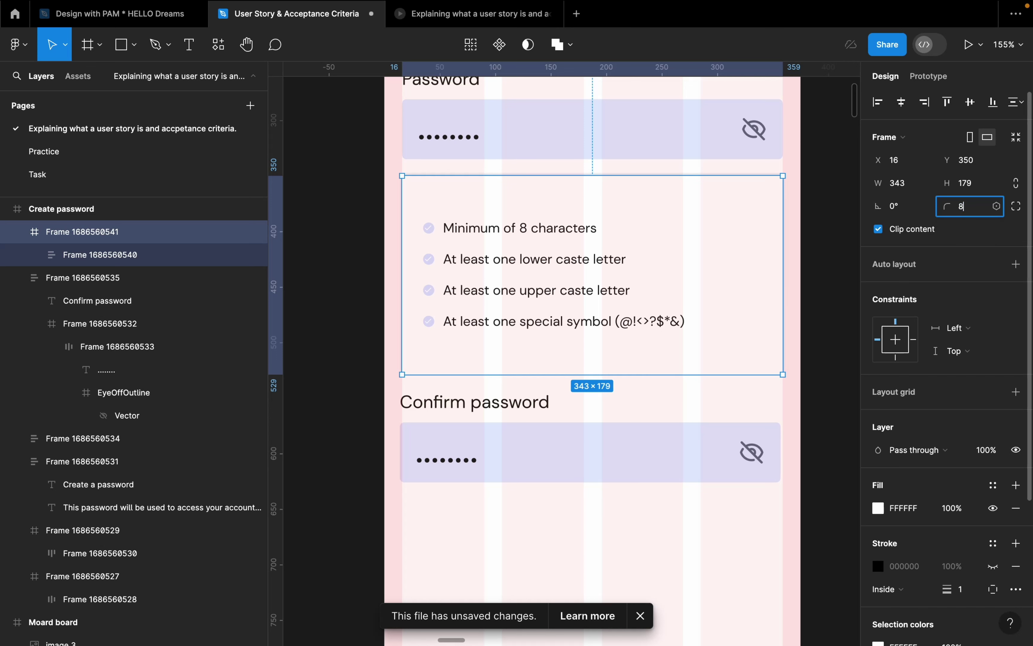
{"action": "key", "text": "Return"}
{"action": "left_click", "coordinate": [837, 266]}
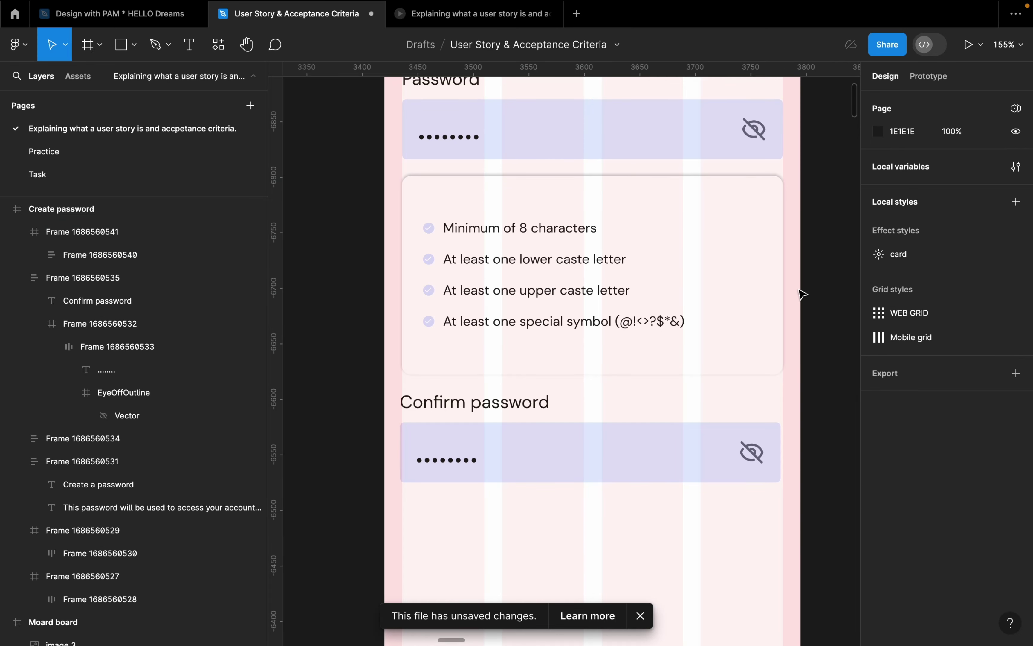
- Move the Confirm password group down to X 16, level with the Password field, and shift the requirements card down to a gap of about 23
{"action": "scroll", "coordinate": [568, 337], "scroll_direction": "down", "scroll_amount": 5}
{"action": "scroll", "coordinate": [593, 352], "scroll_direction": "up", "scroll_amount": 3}
{"action": "left_click", "coordinate": [553, 371]}
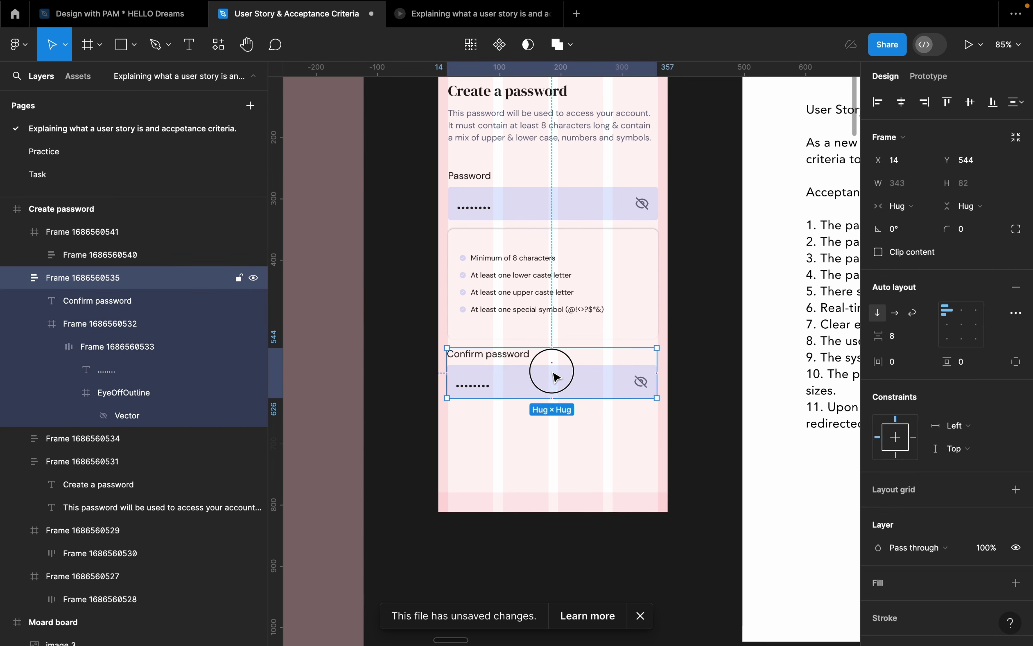
{"action": "left_click_drag", "start_coordinate": [554, 374], "coordinate": [551, 384]}
{"action": "left_click", "coordinate": [582, 241]}
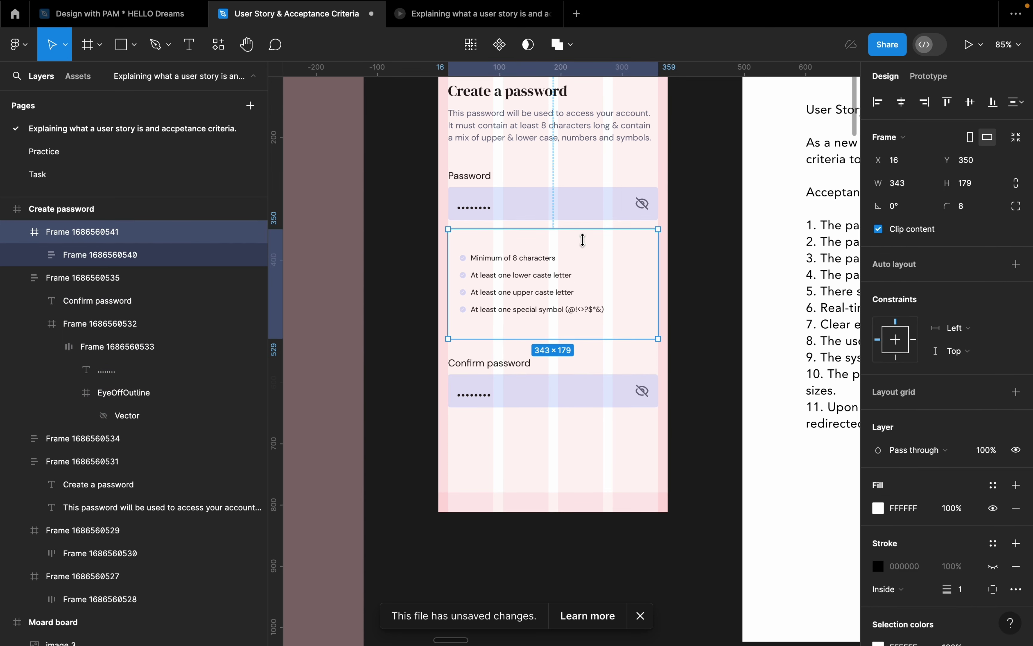
{"action": "left_click_drag", "start_coordinate": [583, 241], "coordinate": [583, 272]}
- Combine the Password group, requirements card and Confirm password group in a vertical auto layout with a spacing of 24
{"action": "left_click", "coordinate": [572, 208], "text": "shift"}
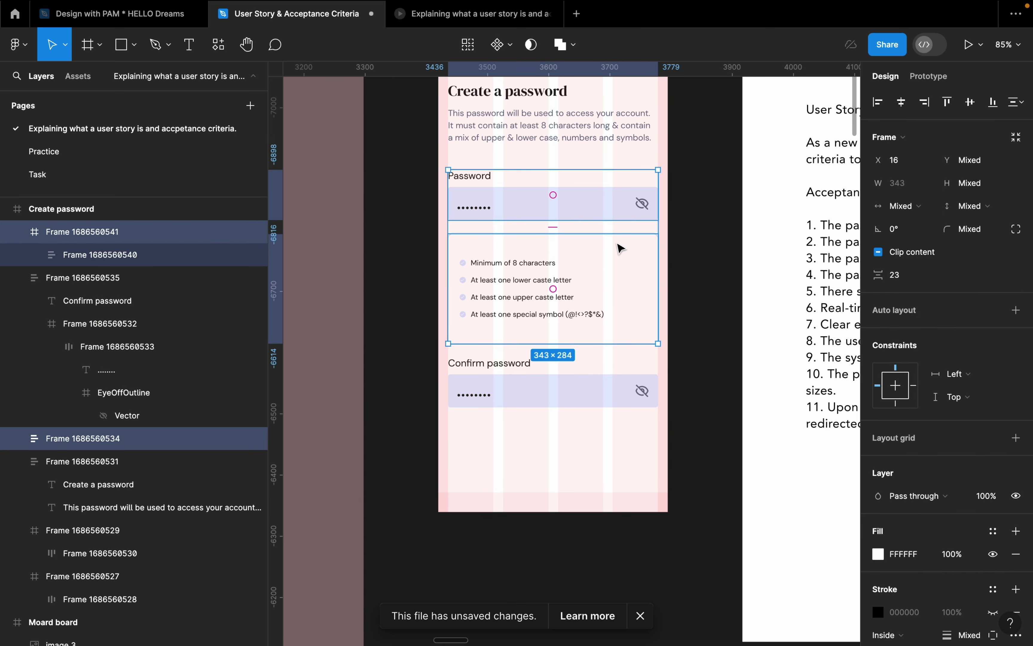
{"action": "left_click", "coordinate": [621, 378], "text": "shift"}
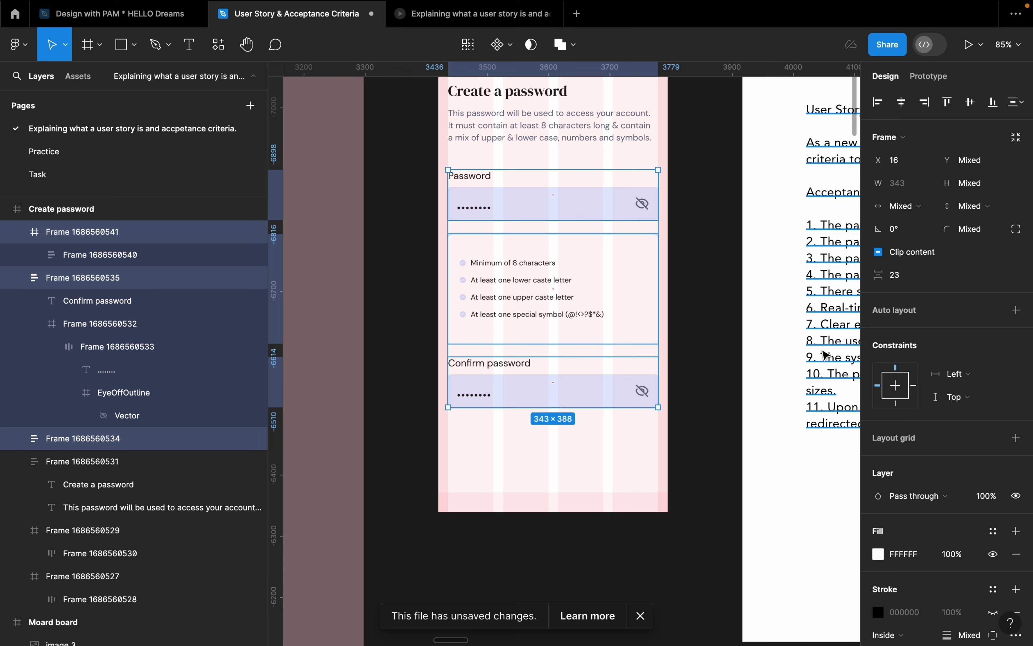
{"action": "left_click", "coordinate": [691, 288]}
{"action": "left_click", "coordinate": [609, 191]}
{"action": "left_click", "coordinate": [607, 258], "text": "shift"}
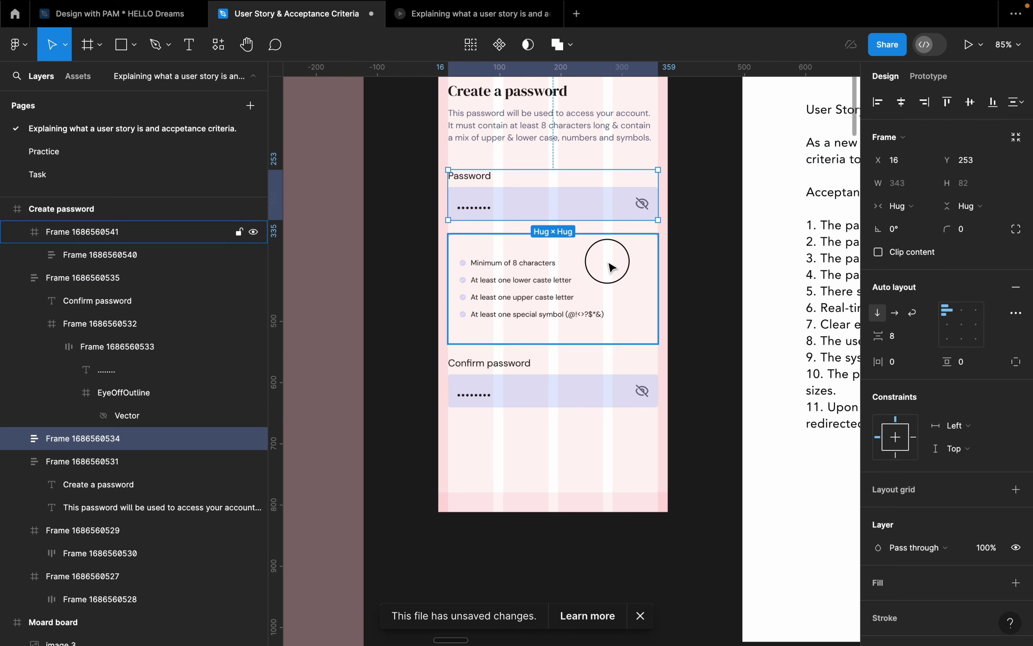
{"action": "left_click", "coordinate": [611, 386], "text": "shift"}
{"action": "key", "text": "shift+a"}
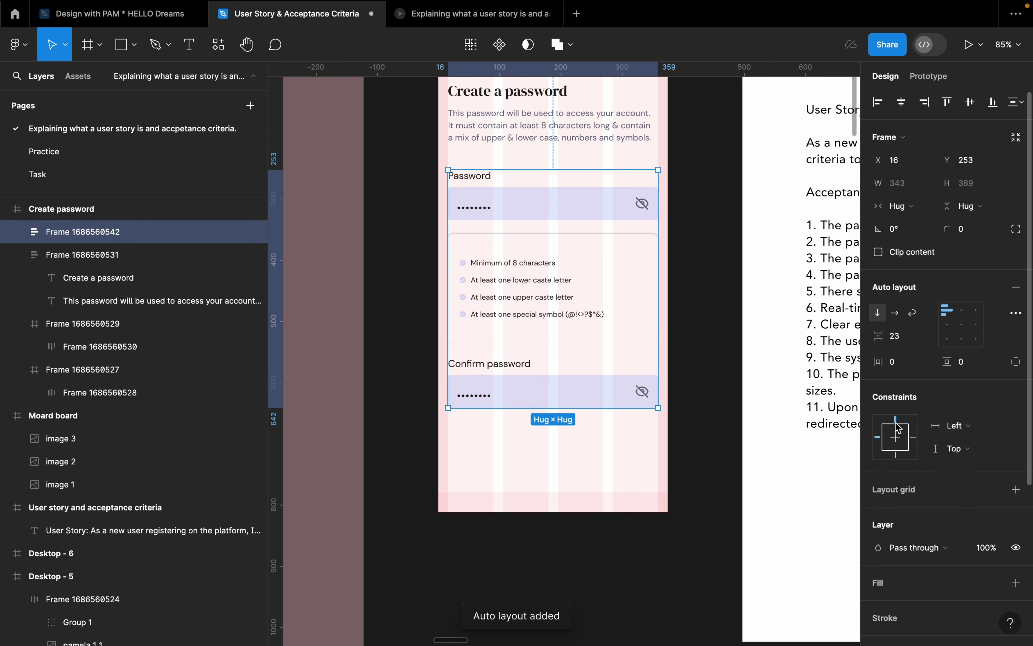
{"action": "left_click", "coordinate": [914, 340]}
{"action": "type", "text": "3"}
{"action": "key", "text": "Return"}
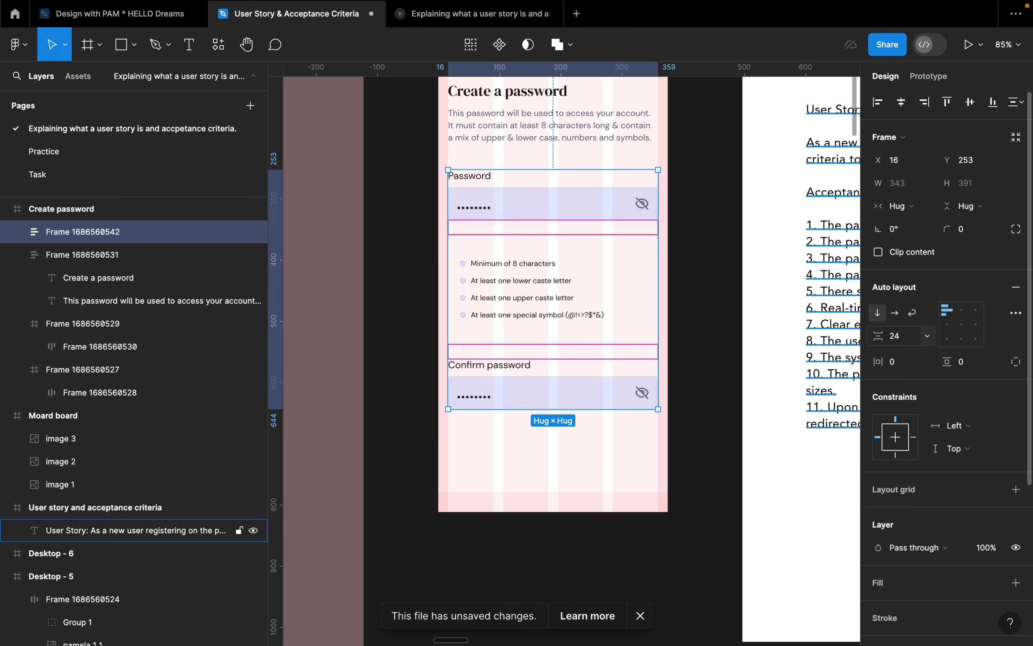
{"action": "left_click", "coordinate": [715, 351]}
- Hide the Create password frame's Mobile grid
{"action": "scroll", "coordinate": [544, 341], "scroll_direction": "down", "scroll_amount": 5}
{"action": "left_click", "coordinate": [508, 173]}
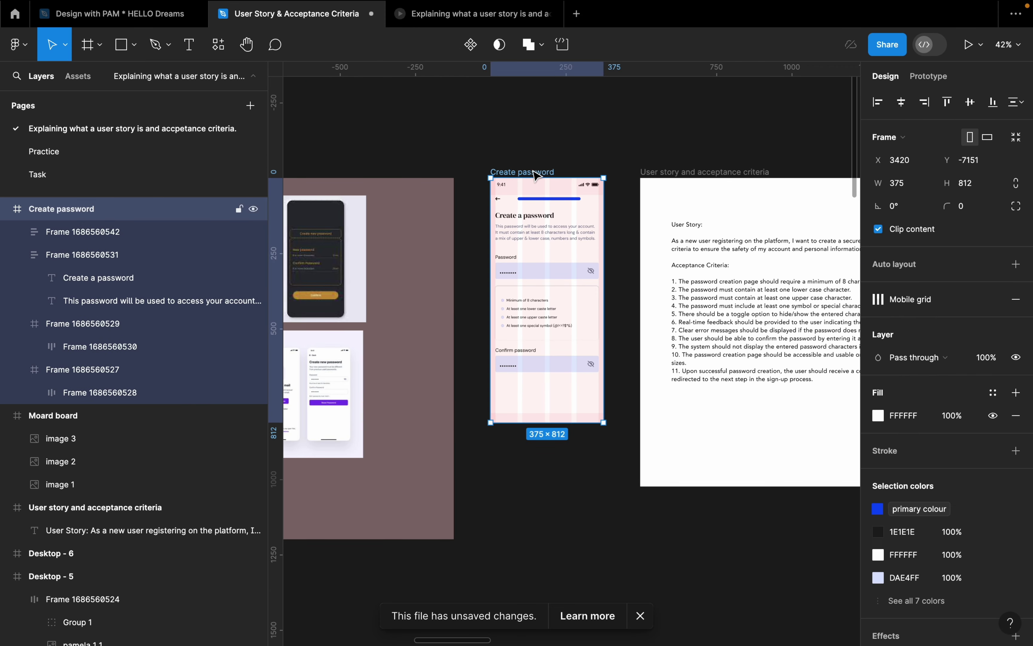
{"action": "left_click", "coordinate": [970, 299]}
{"action": "key", "text": "shift+2"}
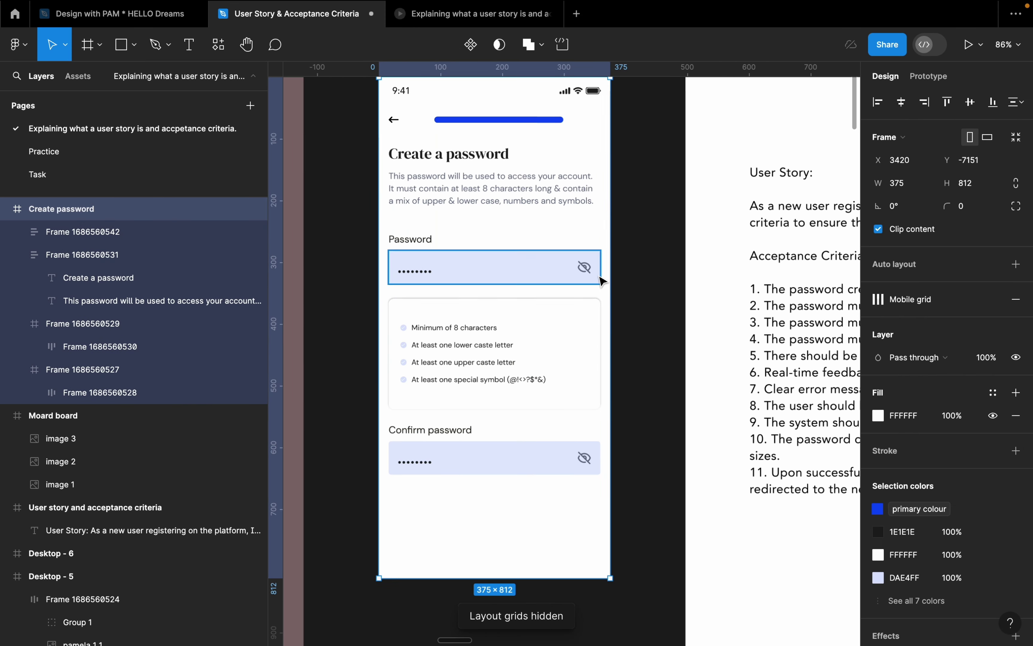
{"action": "scroll", "coordinate": [670, 298], "scroll_direction": "down", "scroll_amount": 2}
- Lower the 0C4BF6 fill opacity of the Password and Confirm password input boxes to 7%
{"action": "double_click", "coordinate": [605, 264]}
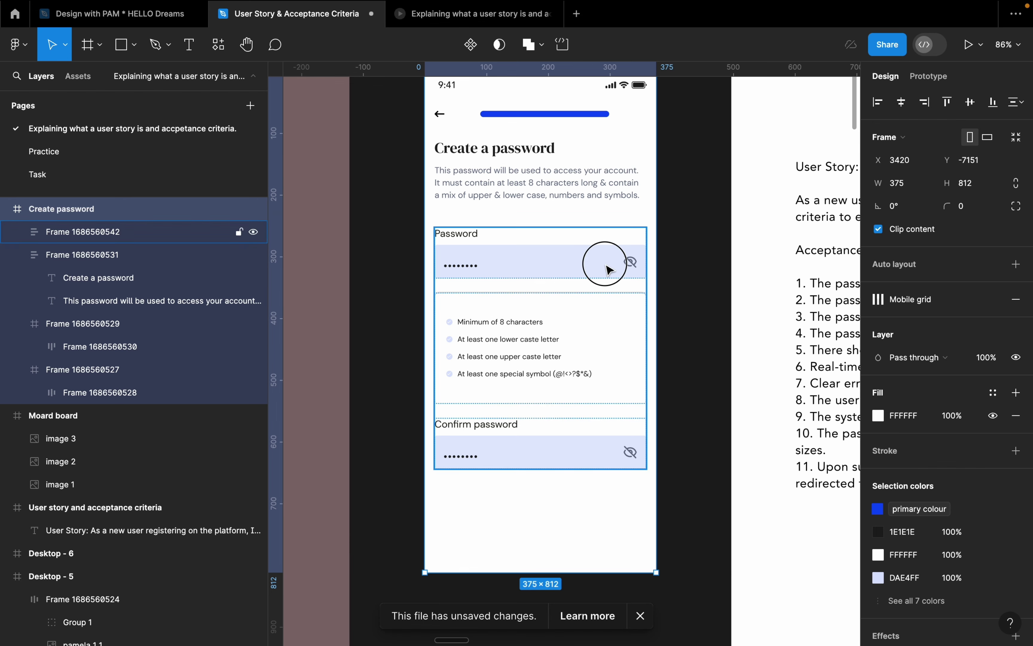
{"action": "left_click", "coordinate": [568, 257]}
{"action": "left_click", "coordinate": [572, 263]}
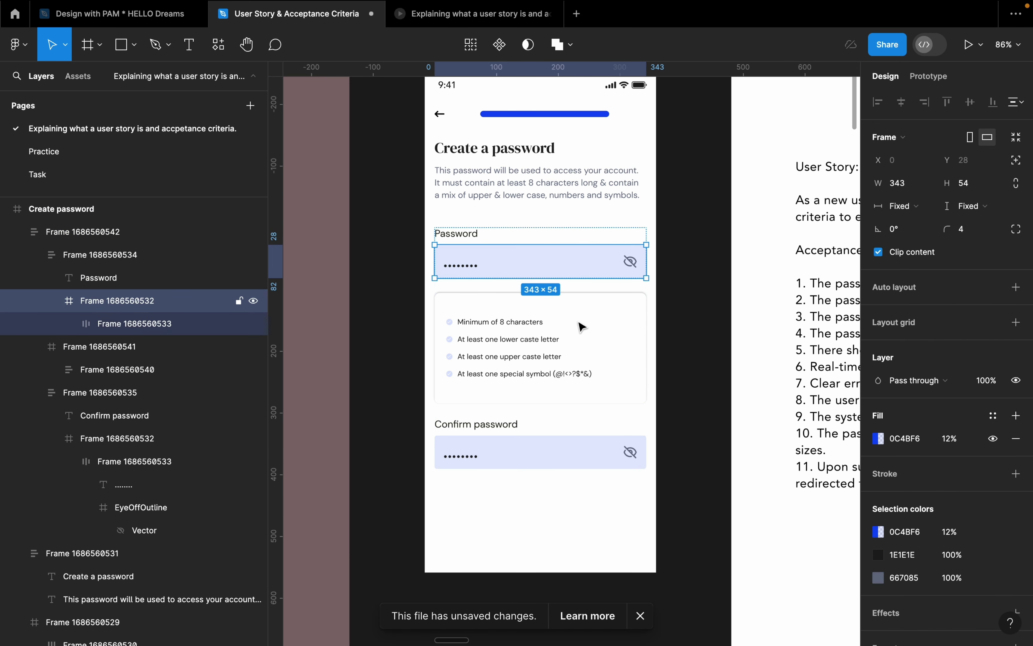
{"action": "left_click", "coordinate": [576, 454], "text": "shift"}
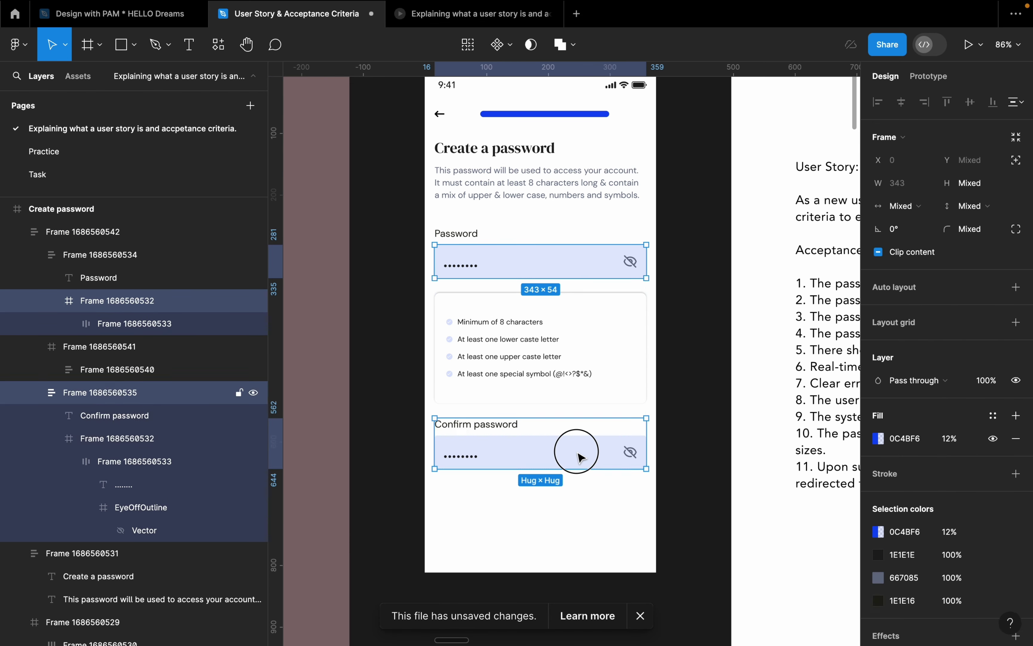
{"action": "left_click", "coordinate": [878, 440]}
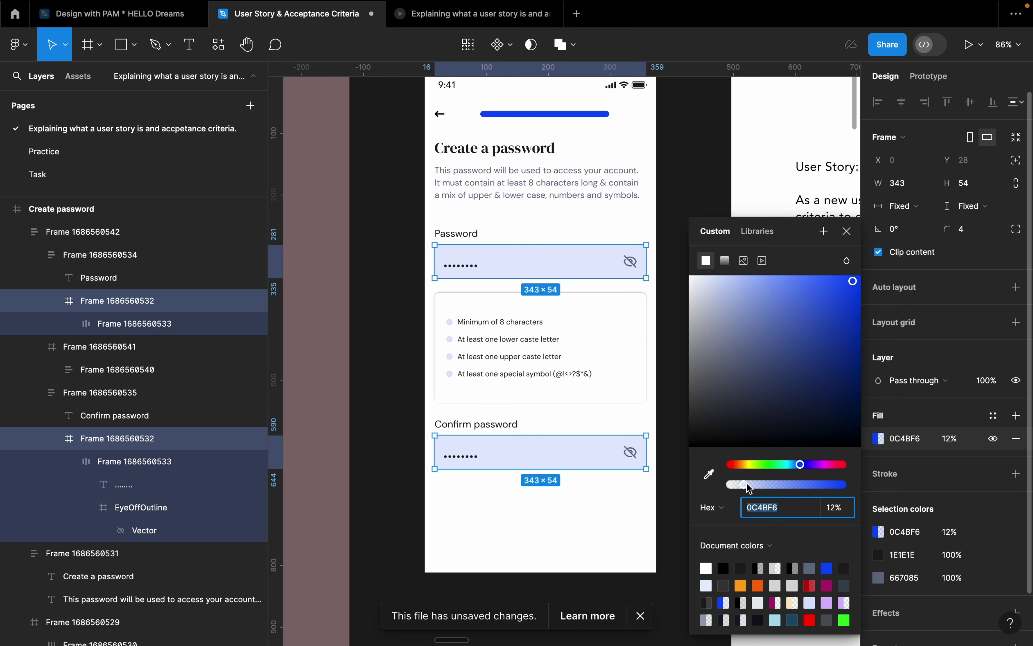
{"action": "left_click_drag", "start_coordinate": [748, 487], "coordinate": [737, 486]}
{"action": "left_click", "coordinate": [676, 369]}
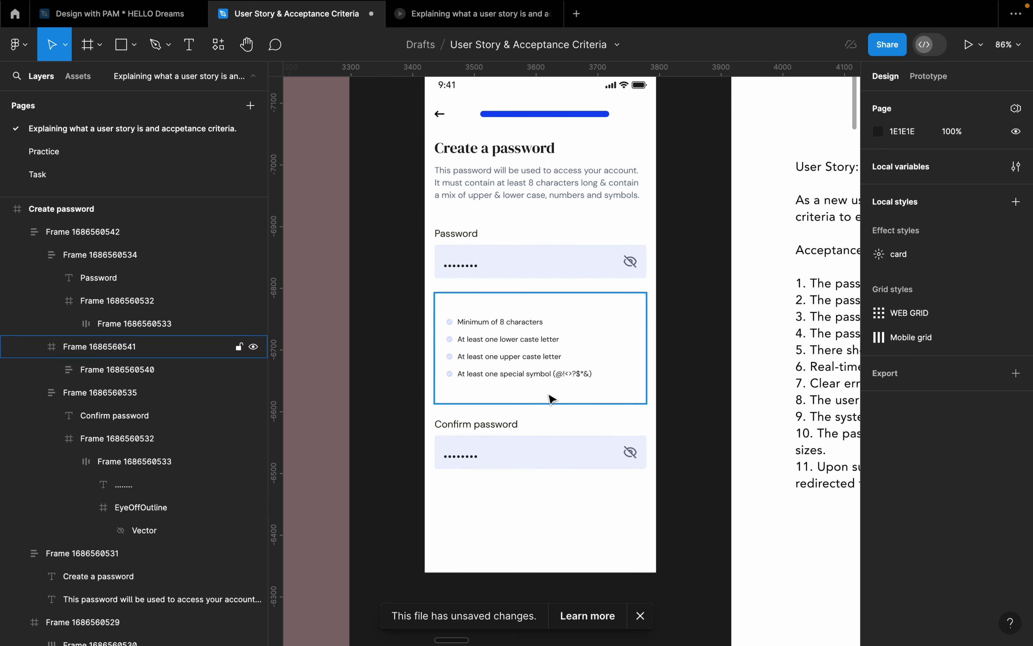
{"action": "scroll", "coordinate": [551, 393], "scroll_direction": "down", "scroll_amount": 1}
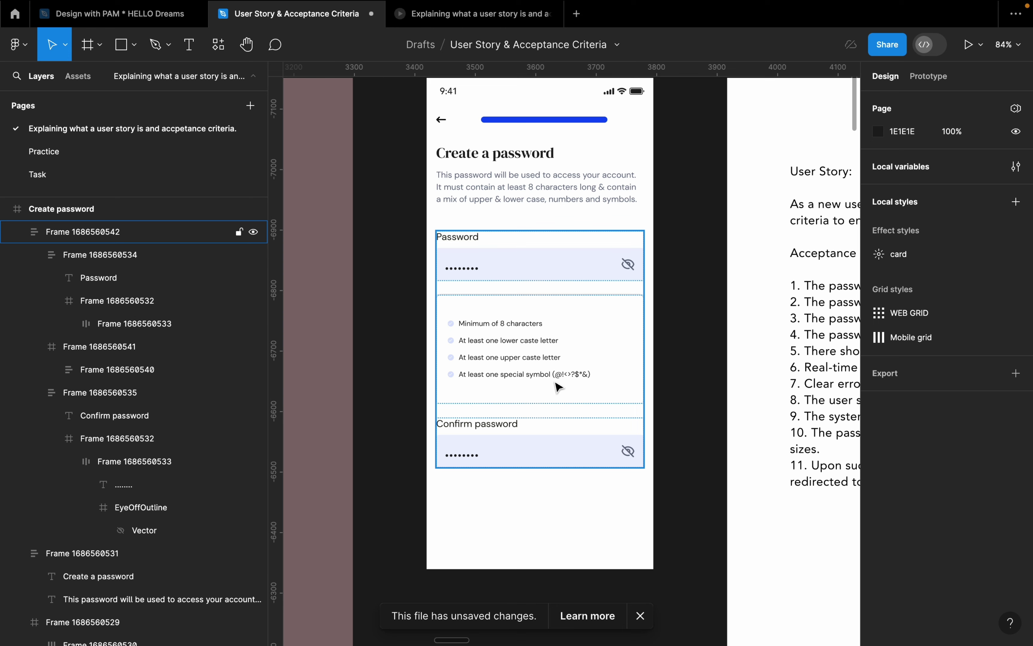
{"action": "scroll", "coordinate": [608, 361], "scroll_direction": "down", "scroll_amount": 5}
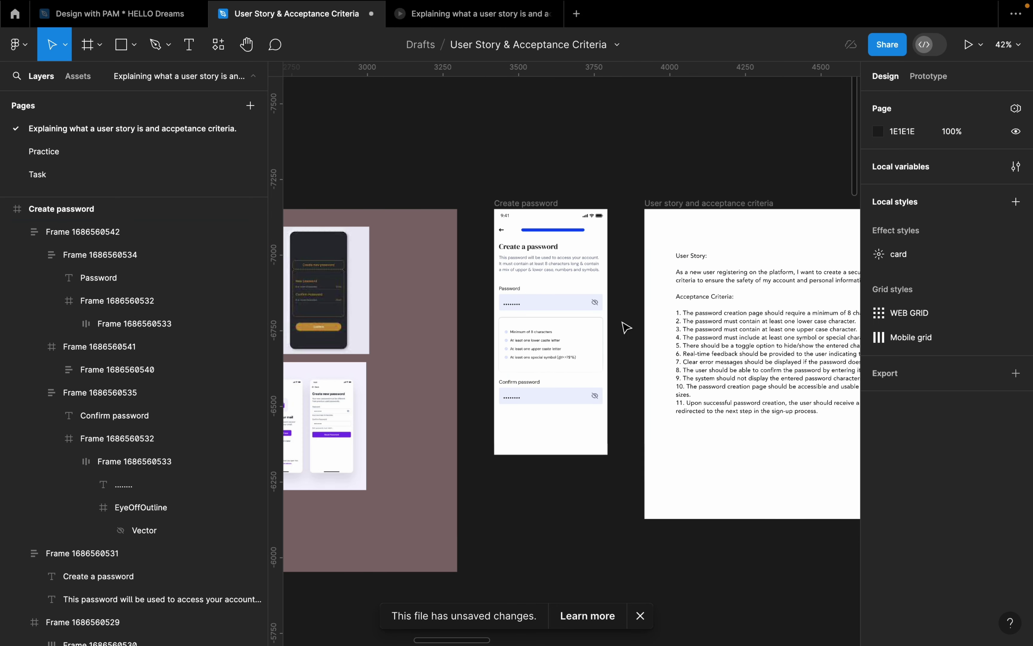
{"action": "scroll", "coordinate": [639, 309], "scroll_direction": "up", "scroll_amount": 5}
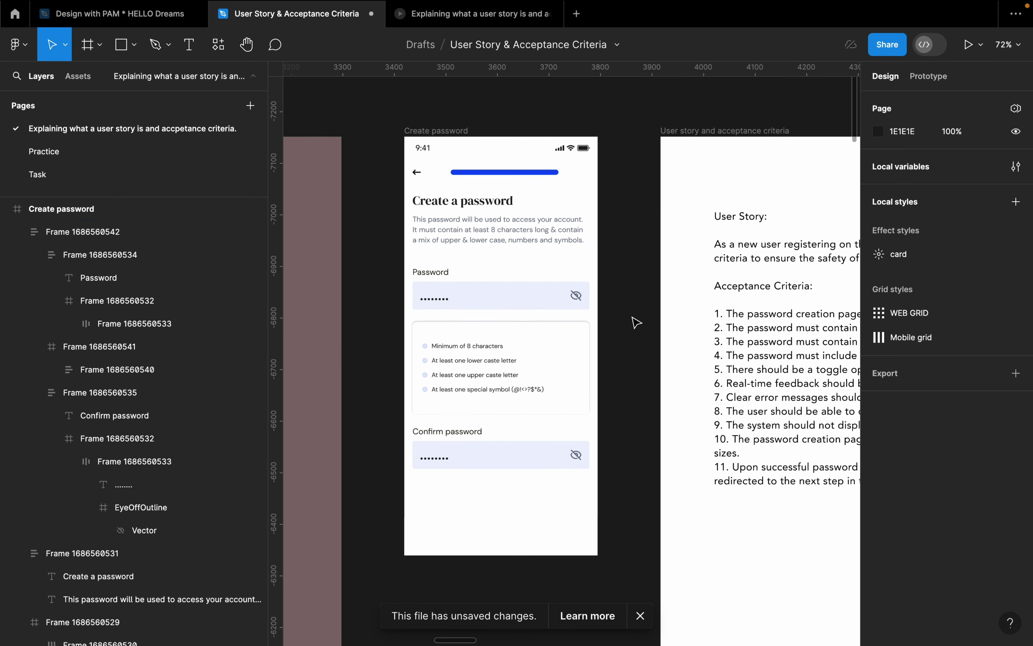
{"action": "scroll", "coordinate": [555, 265], "scroll_direction": "left", "scroll_amount": 2}
{"action": "left_click", "coordinate": [470, 144]}
{"action": "scroll", "coordinate": [511, 265], "scroll_direction": "up", "scroll_amount": 3}
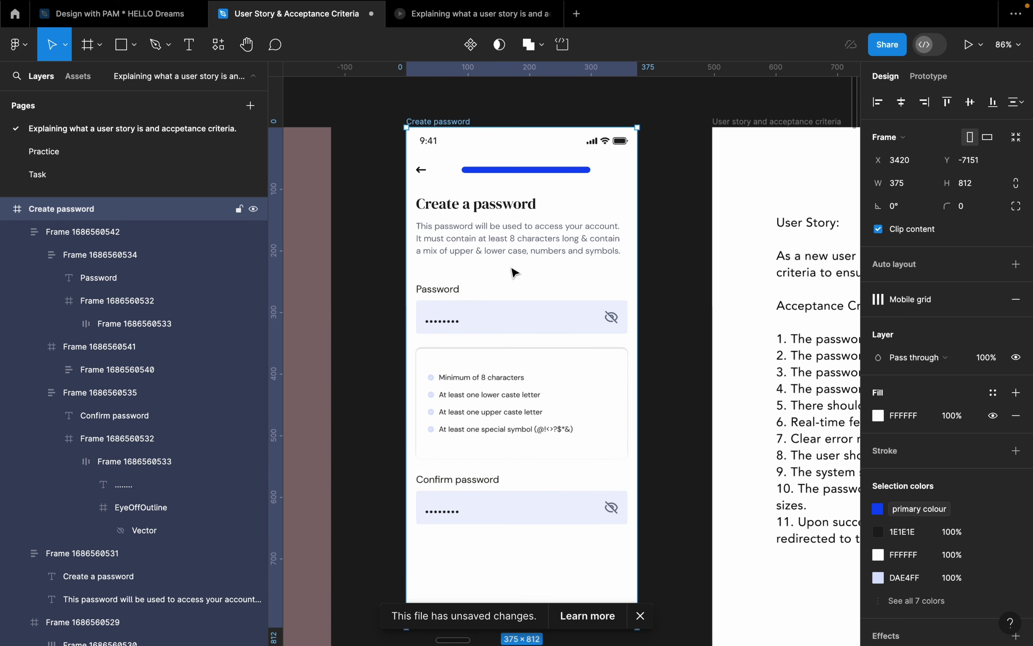
- Add an inside stroke of weight 1 in blue 0C4BF6 to the Password input box
{"action": "left_click", "coordinate": [541, 323]}
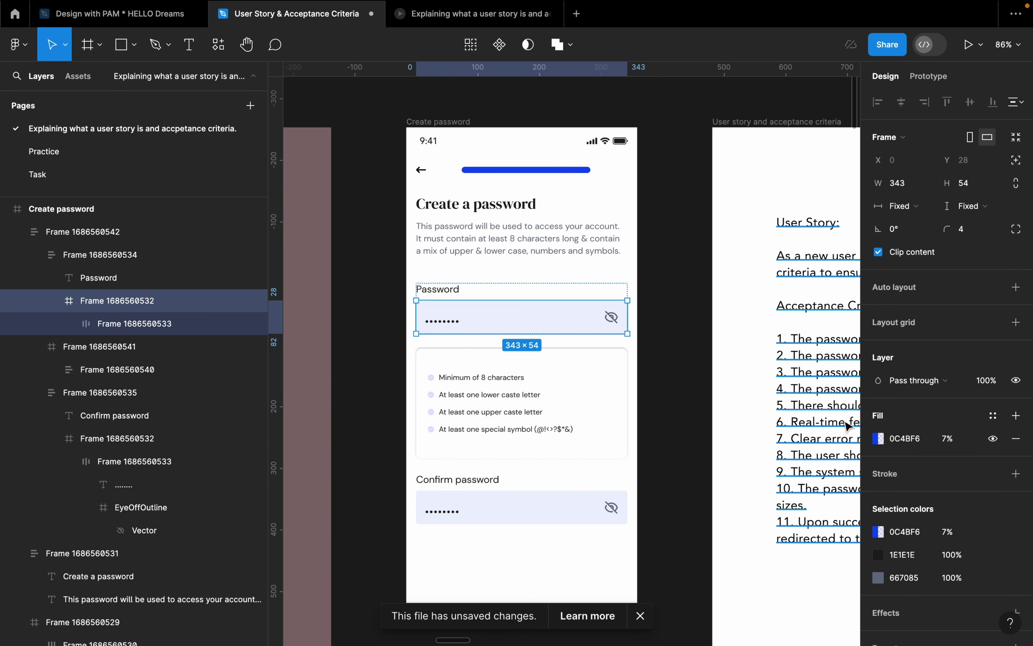
{"action": "left_click", "coordinate": [1016, 474]}
{"action": "left_click", "coordinate": [886, 501]}
{"action": "left_click", "coordinate": [884, 500]}
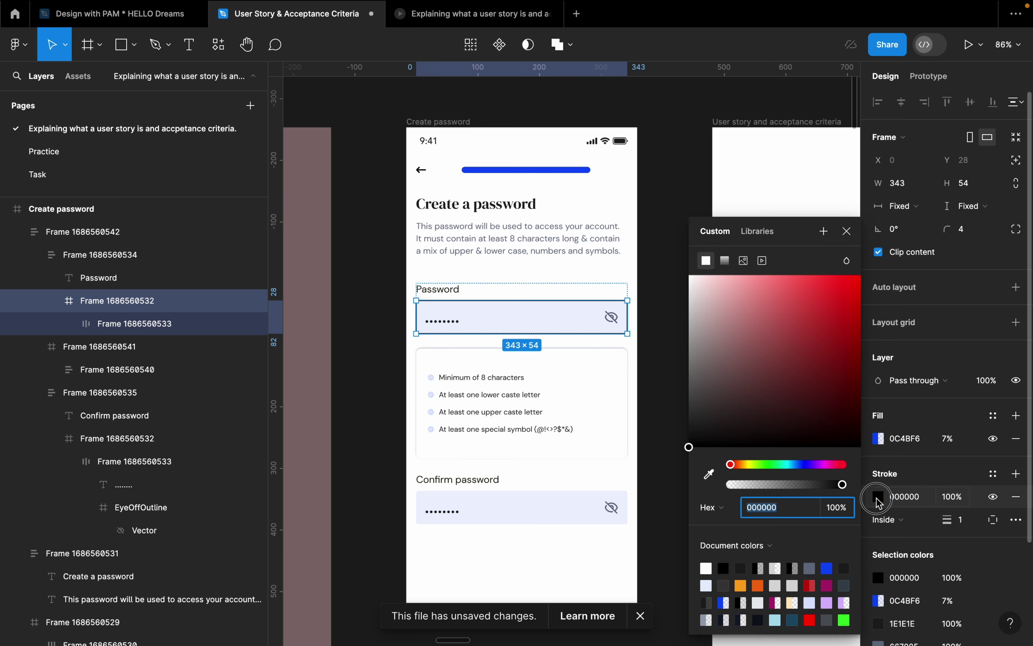
{"action": "left_click", "coordinate": [826, 568]}
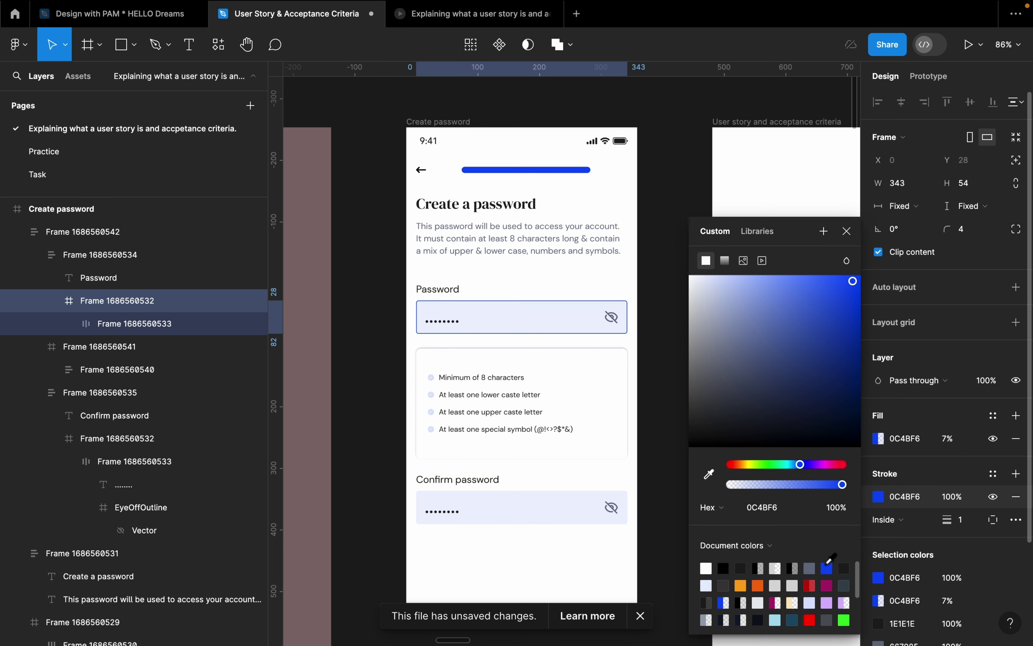
{"action": "left_click", "coordinate": [847, 231]}
{"action": "left_click", "coordinate": [703, 312]}
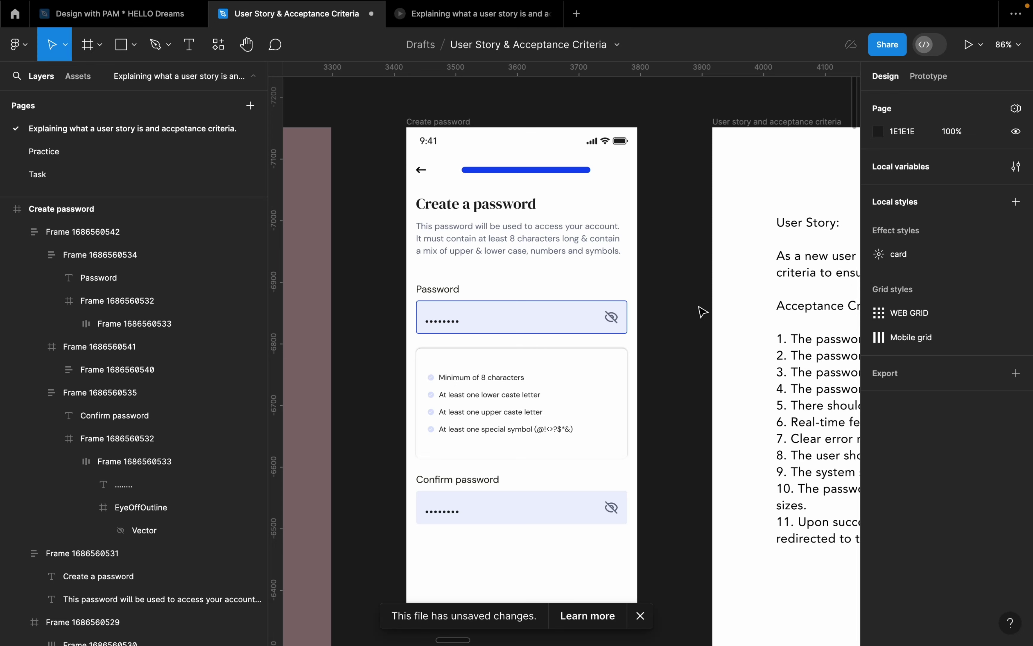
- Hide the blue 0C4BF6 stroke on the Password input box
{"action": "left_click", "coordinate": [595, 307]}
{"action": "double_click", "coordinate": [595, 308]}
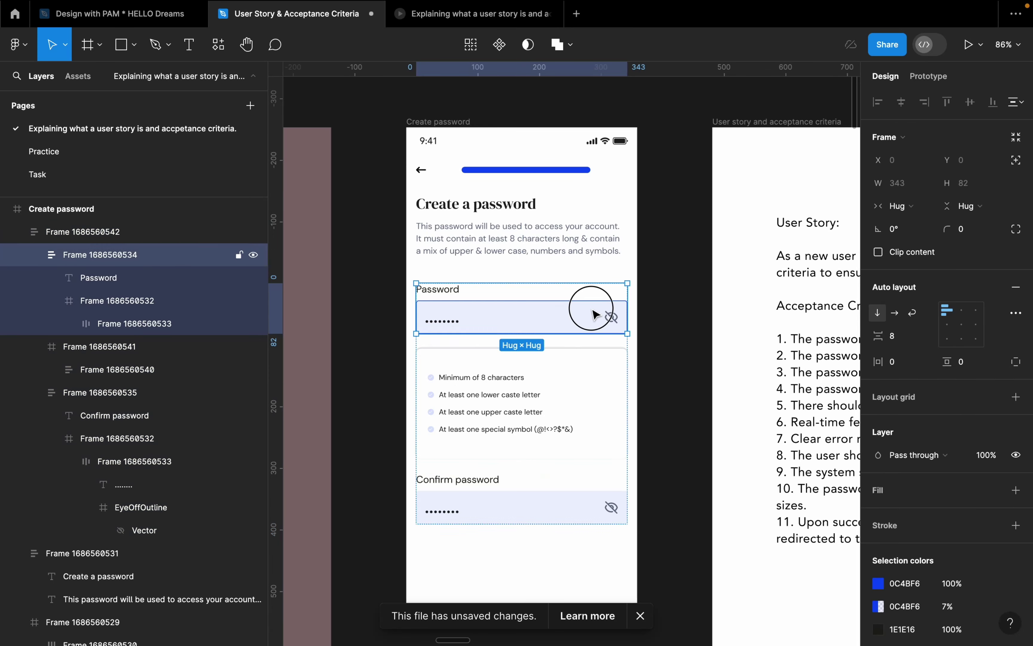
{"action": "double_click", "coordinate": [595, 307]}
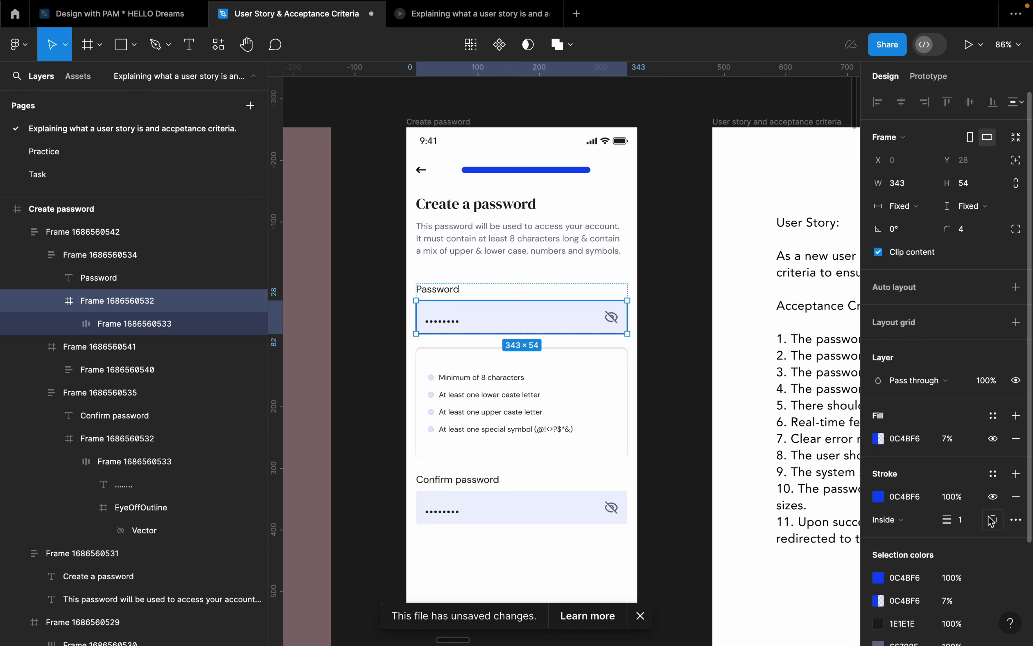
{"action": "left_click", "coordinate": [993, 496]}
{"action": "left_click", "coordinate": [551, 305]}
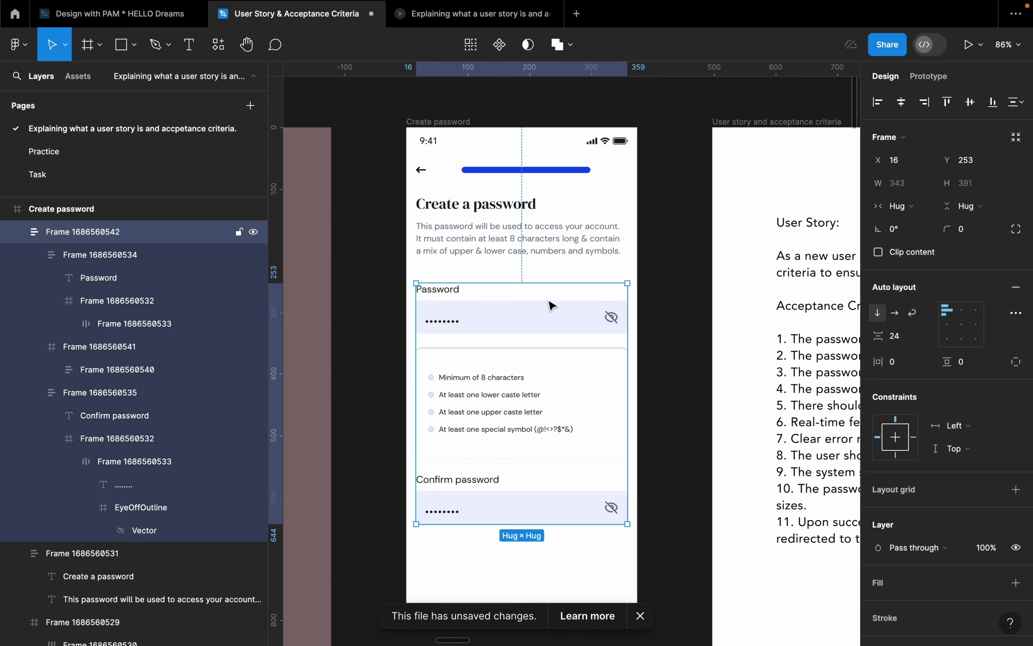
{"action": "scroll", "coordinate": [540, 365], "scroll_direction": "down", "scroll_amount": 2}
{"action": "left_click", "coordinate": [691, 369]}
{"action": "scroll", "coordinate": [544, 427], "scroll_direction": "down", "scroll_amount": 3}
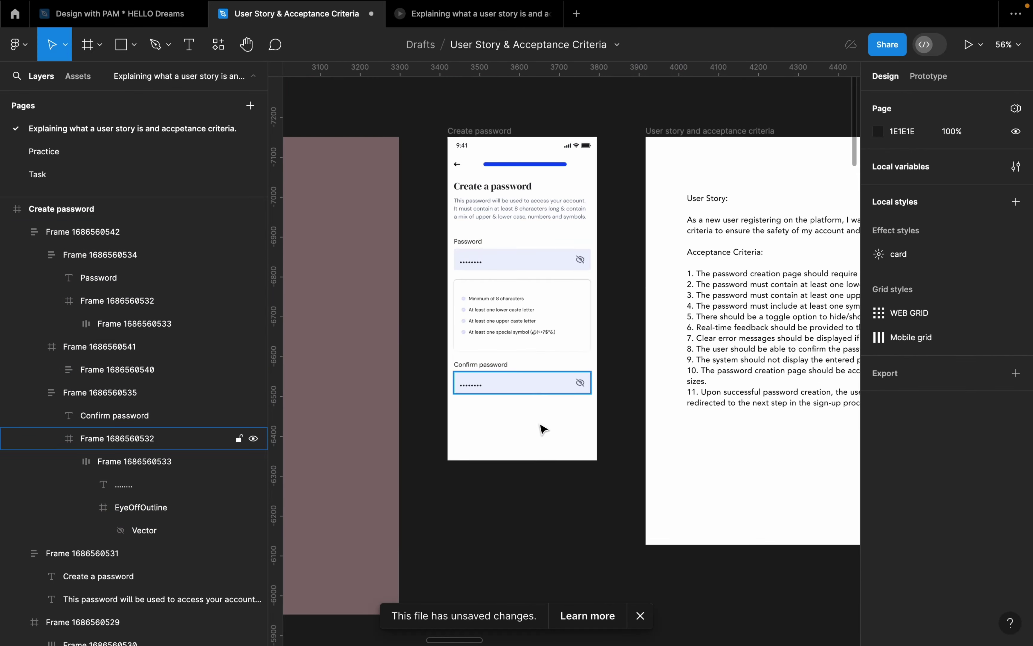
- Add a text layer reading "Contine" in the empty space below the Confirm password input box
{"action": "scroll", "coordinate": [627, 622], "scroll_direction": "up", "scroll_amount": 2}
{"action": "left_click", "coordinate": [640, 615]}
{"action": "scroll", "coordinate": [535, 412], "scroll_direction": "up", "scroll_amount": 5}
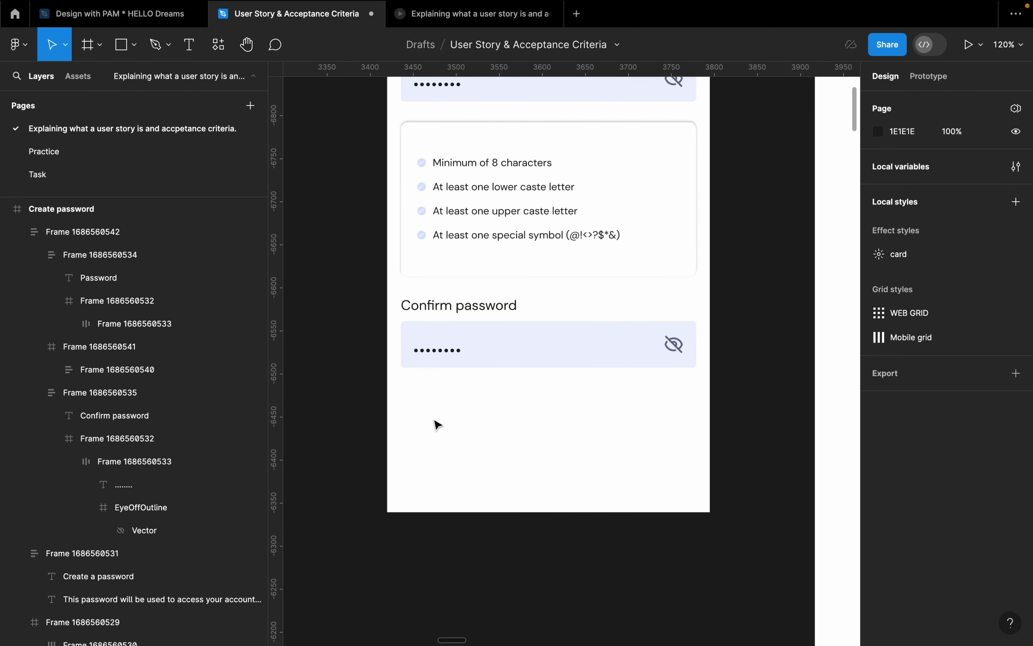
{"action": "key", "text": "t"}
{"action": "left_click", "coordinate": [465, 427]}
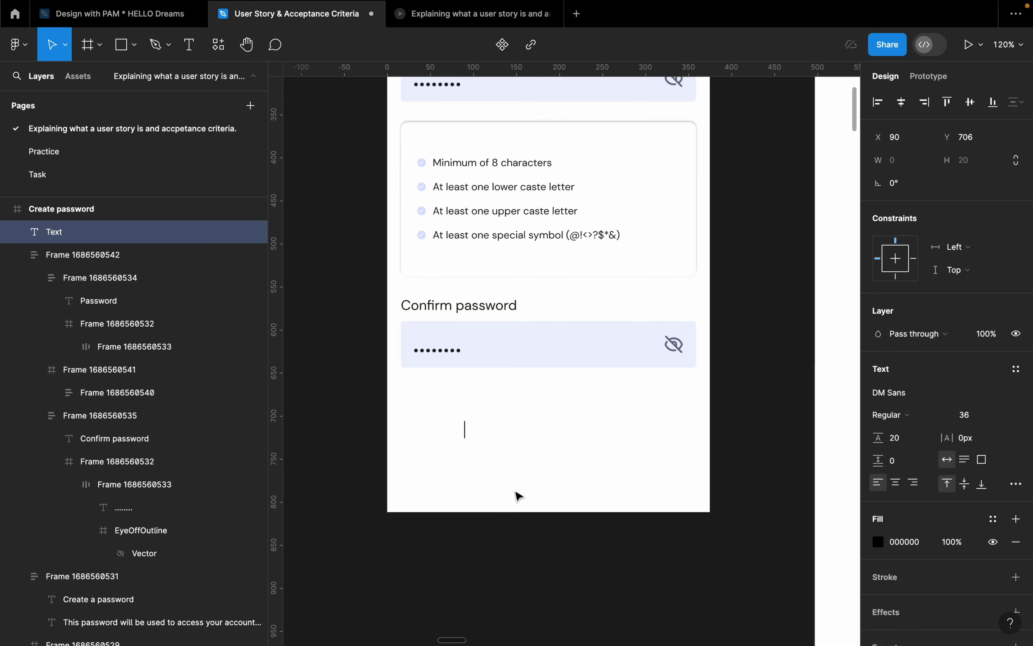
{"action": "type", "text": "C"}
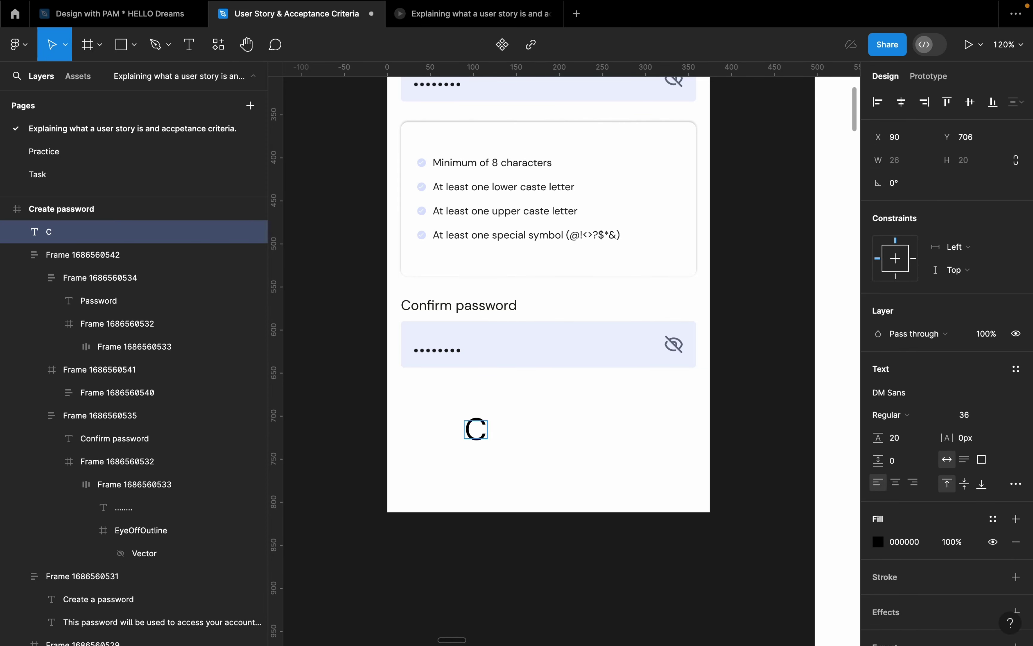
{"action": "key", "text": "BackSpace"}
{"action": "key", "text": "Caps_Lock"}
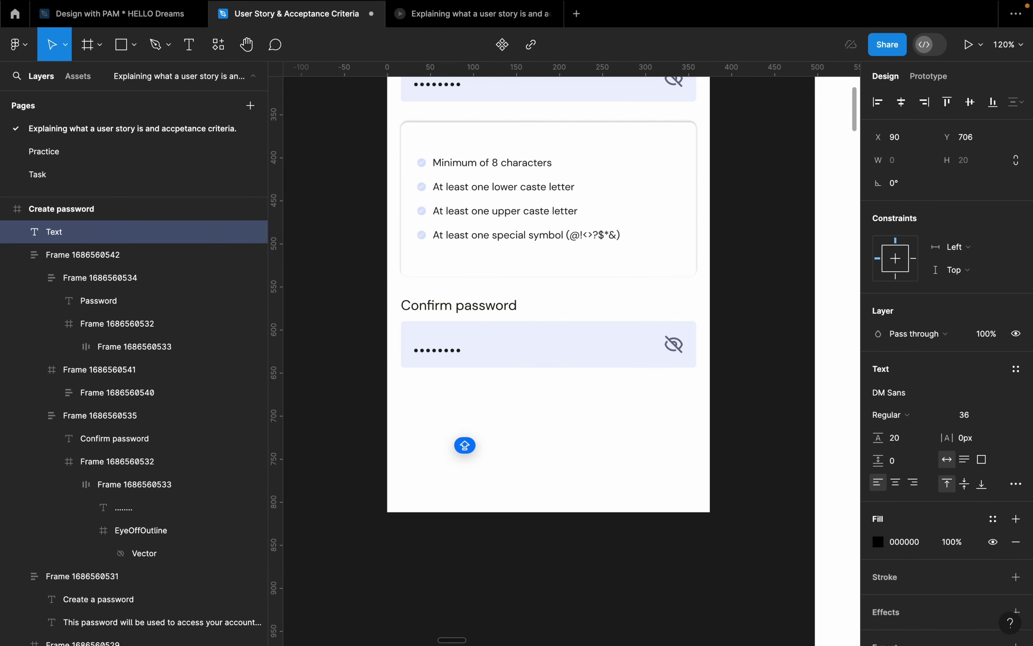
{"action": "type", "text": "C"}
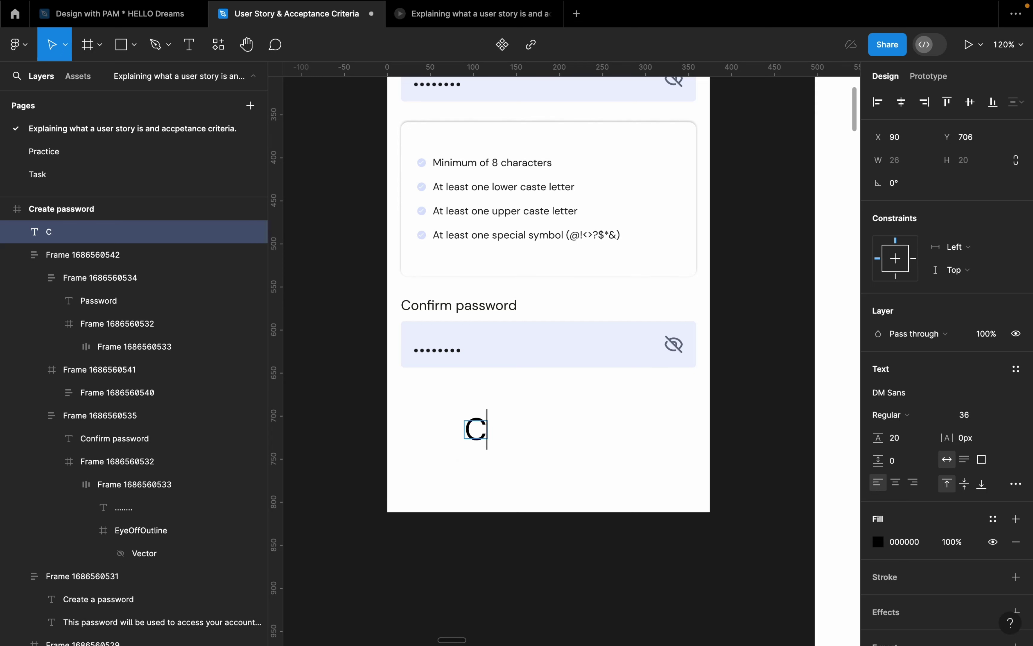
{"action": "type", "text": "ontine"}
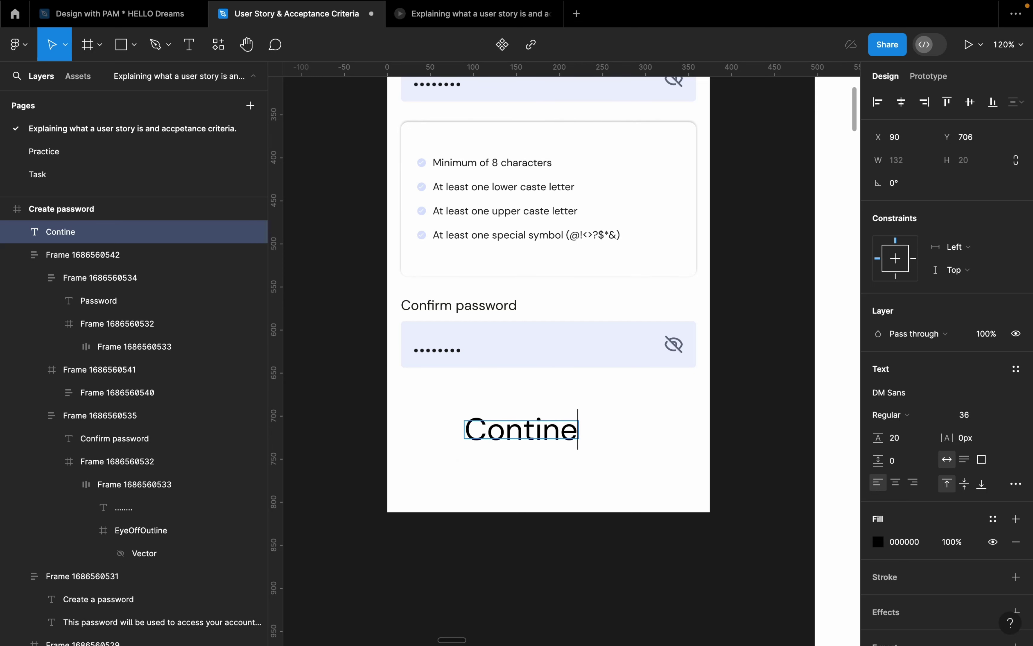
{"action": "key", "text": "Escape"}
- Set the button label's font size to 20 and correct its wording to "Continue"
{"action": "left_click", "coordinate": [1006, 415]}
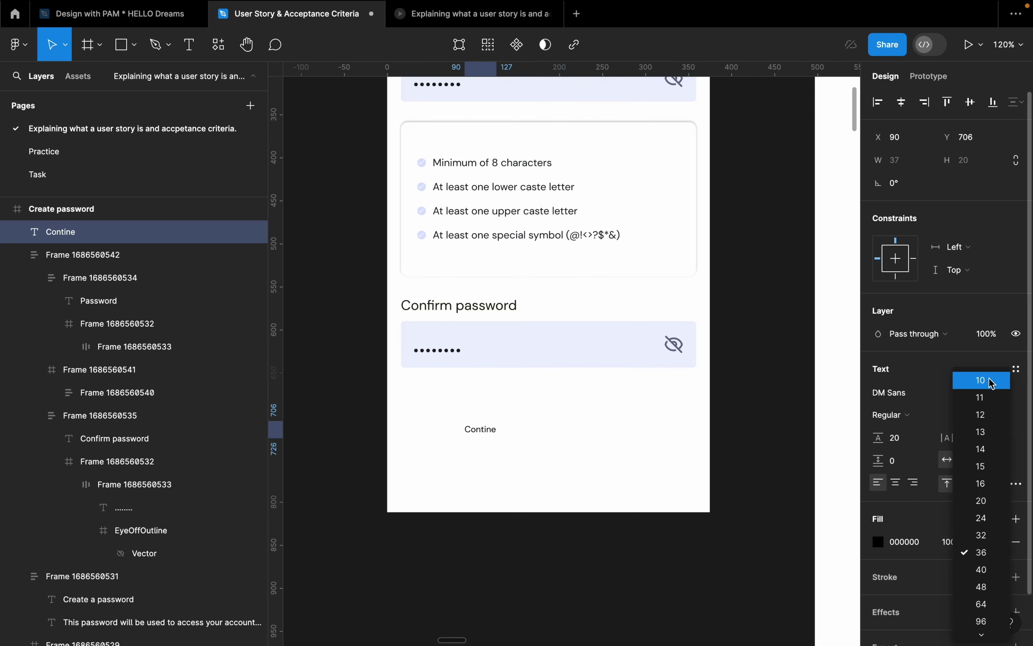
{"action": "left_click", "coordinate": [996, 501]}
{"action": "double_click", "coordinate": [509, 438]}
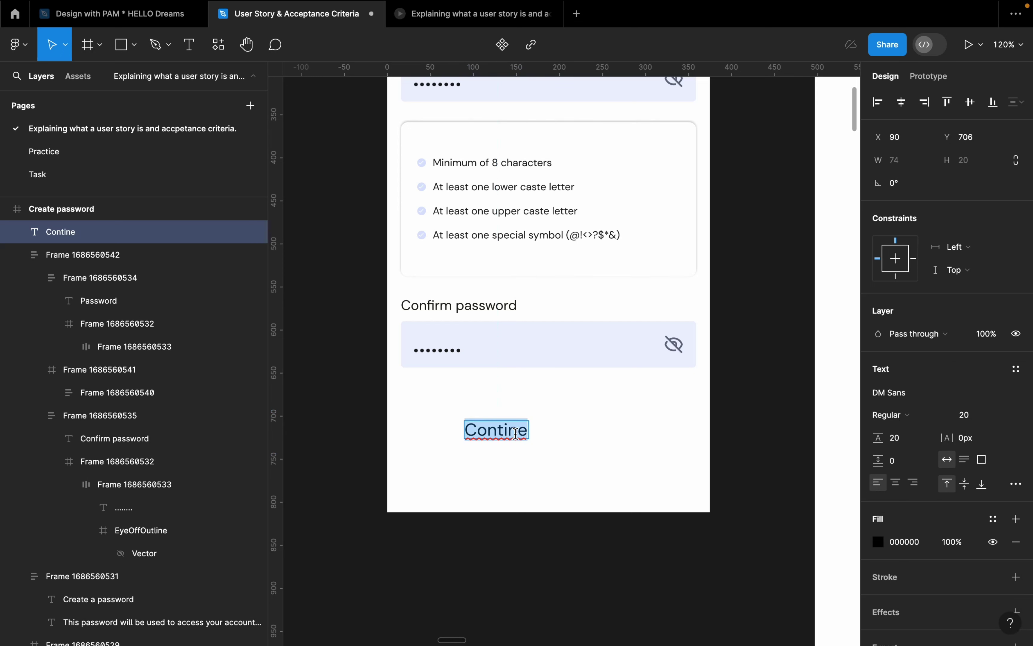
{"action": "left_click", "coordinate": [519, 433]}
{"action": "type", "text": "u"}
{"action": "left_click", "coordinate": [611, 462]}
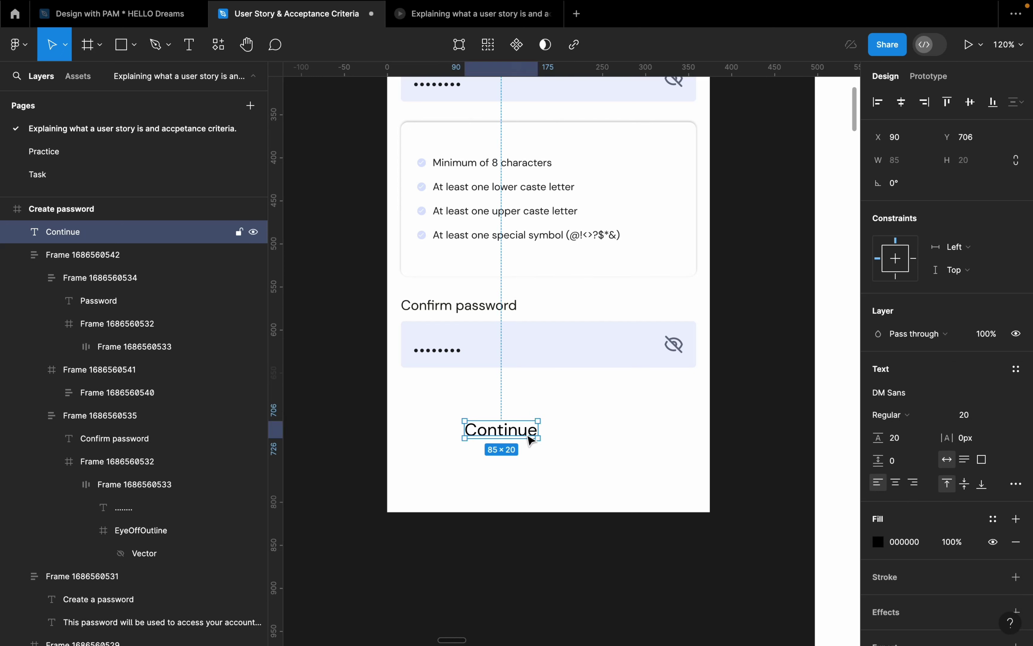
- Reduce the Continue text to font size 18, shift it towards the screen's centre and make it Bold
{"action": "left_click", "coordinate": [982, 421]}
{"action": "type", "text": "a"}
{"action": "key", "text": "Return"}
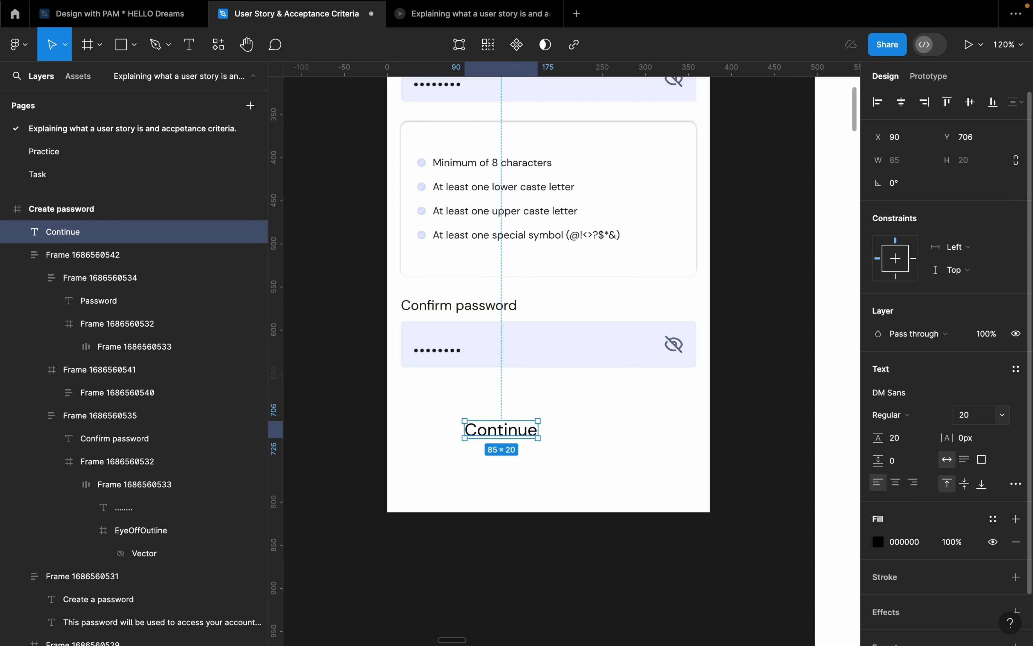
{"action": "left_click", "coordinate": [990, 423]}
{"action": "type", "text": "18"}
{"action": "key", "text": "Return"}
{"action": "left_click_drag", "start_coordinate": [518, 444], "coordinate": [552, 442]}
{"action": "left_click", "coordinate": [907, 414]}
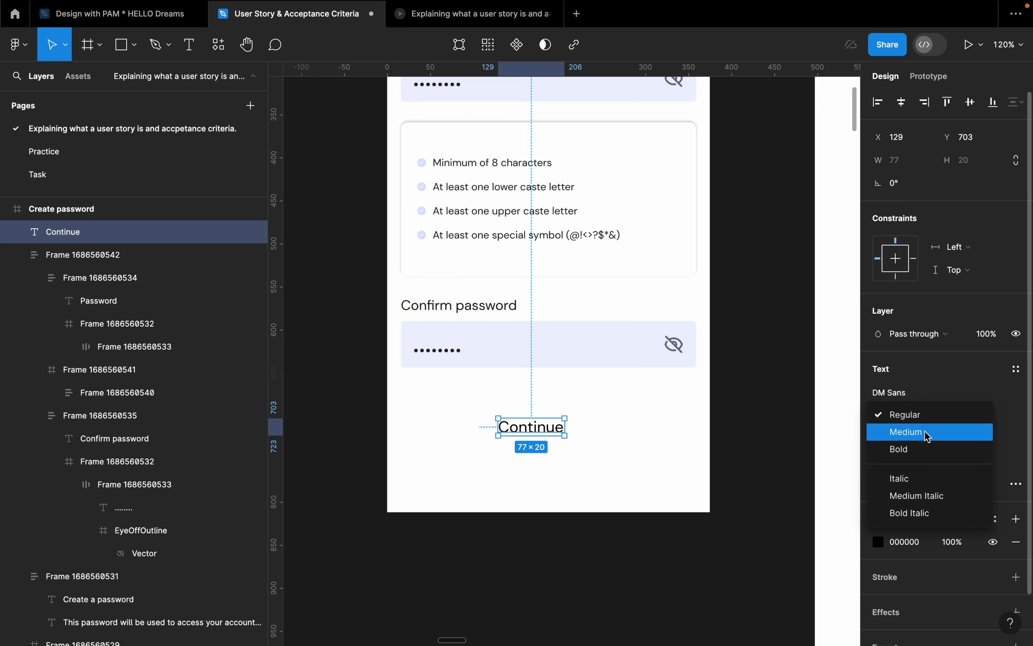
{"action": "left_click", "coordinate": [922, 450]}
- Move the Continue text slightly left and wrap it in an auto layout frame at about X 106, Y 702
{"action": "left_click", "coordinate": [581, 433]}
{"action": "left_click_drag", "start_coordinate": [547, 437], "coordinate": [510, 443]}
{"action": "key", "text": "shift+a"}
{"action": "scroll", "coordinate": [529, 435], "scroll_direction": "down", "scroll_amount": 5}
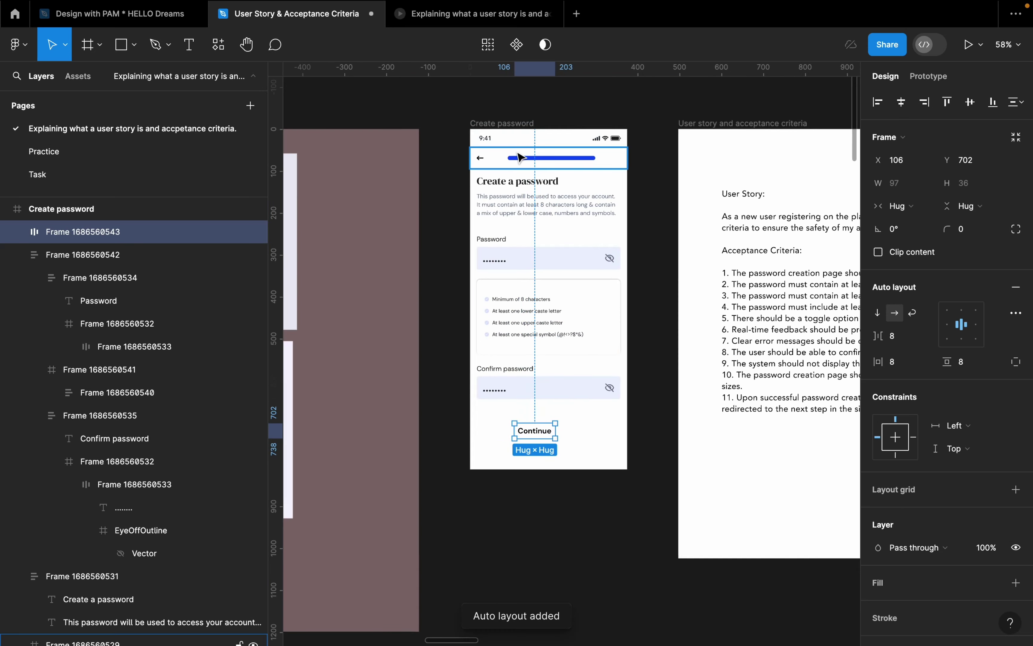
- Show the Create password frame's Mobile grid
{"action": "left_click", "coordinate": [518, 125]}
{"action": "left_click", "coordinate": [994, 299]}
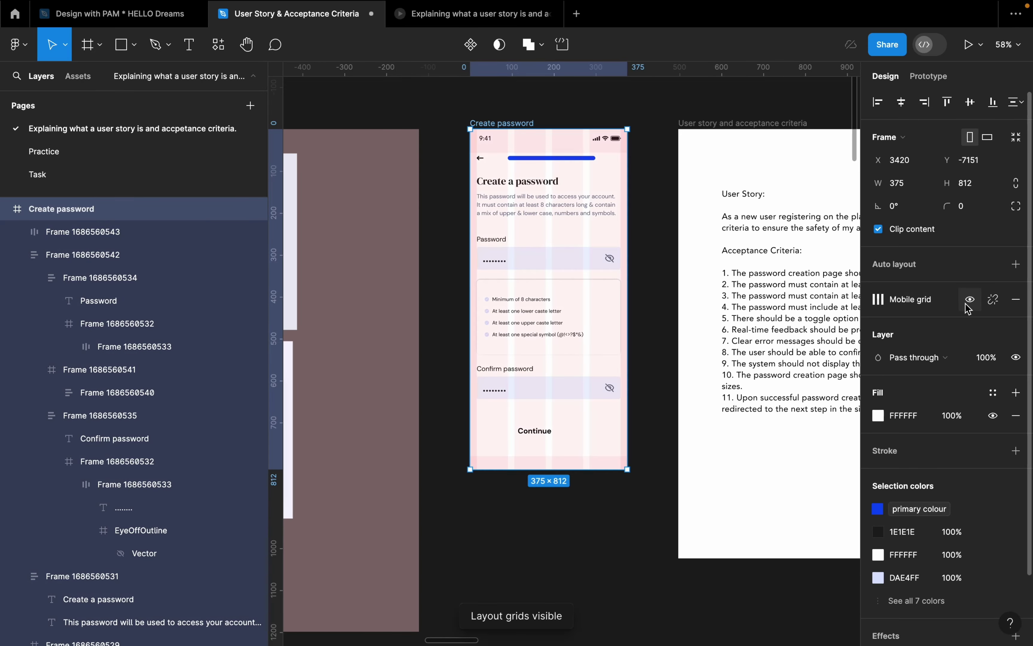
{"action": "scroll", "coordinate": [520, 428], "scroll_direction": "up", "scroll_amount": 5}
- Fill the Continue button frame with blue 0C4BF6 and colour its label white FFFFFF
{"action": "left_click", "coordinate": [520, 428]}
{"action": "scroll", "coordinate": [1020, 467], "scroll_direction": "down", "scroll_amount": 2}
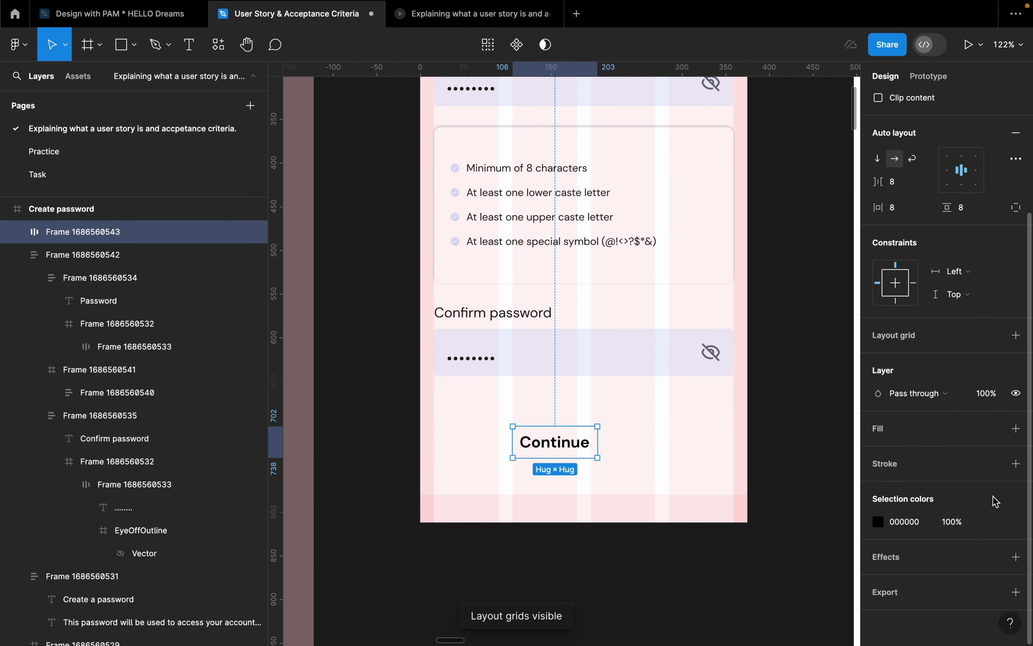
{"action": "left_click", "coordinate": [1016, 428]}
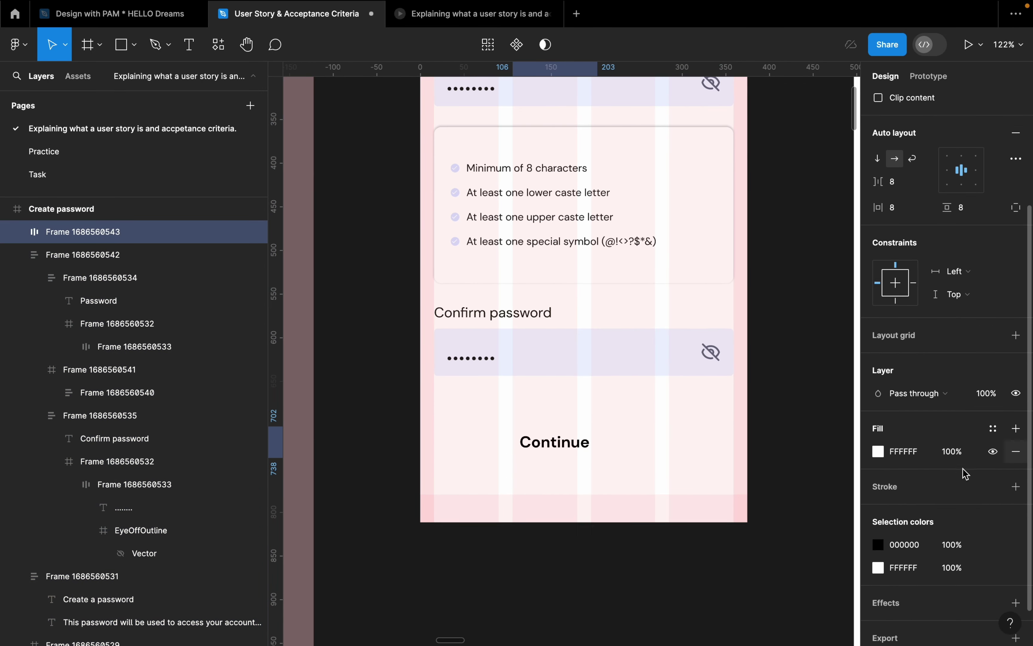
{"action": "left_click", "coordinate": [878, 451]}
{"action": "left_click", "coordinate": [810, 568]}
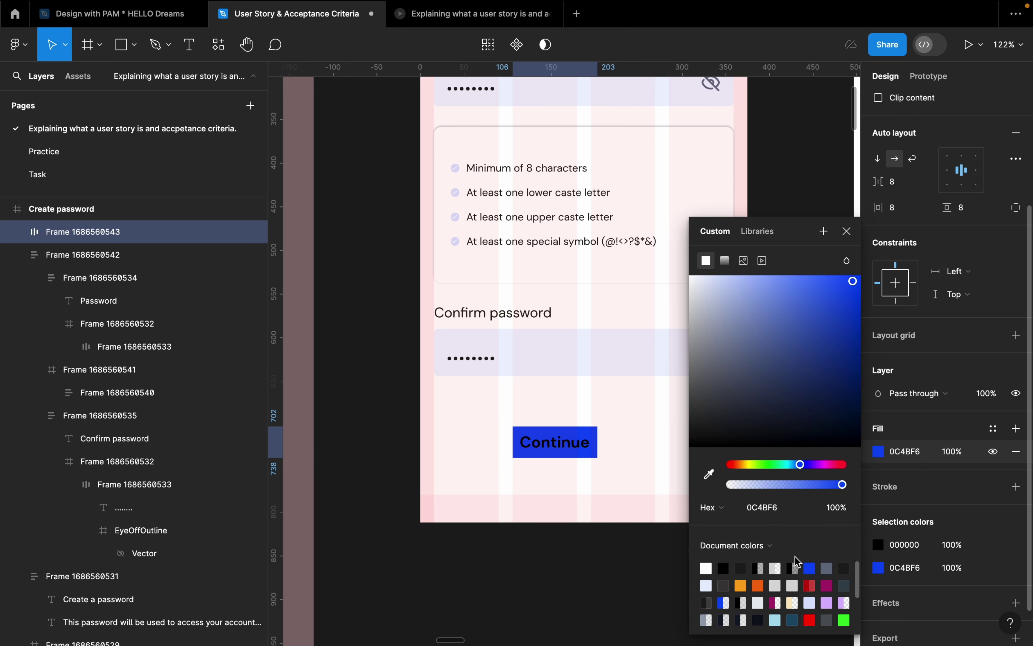
{"action": "key", "text": "Return"}
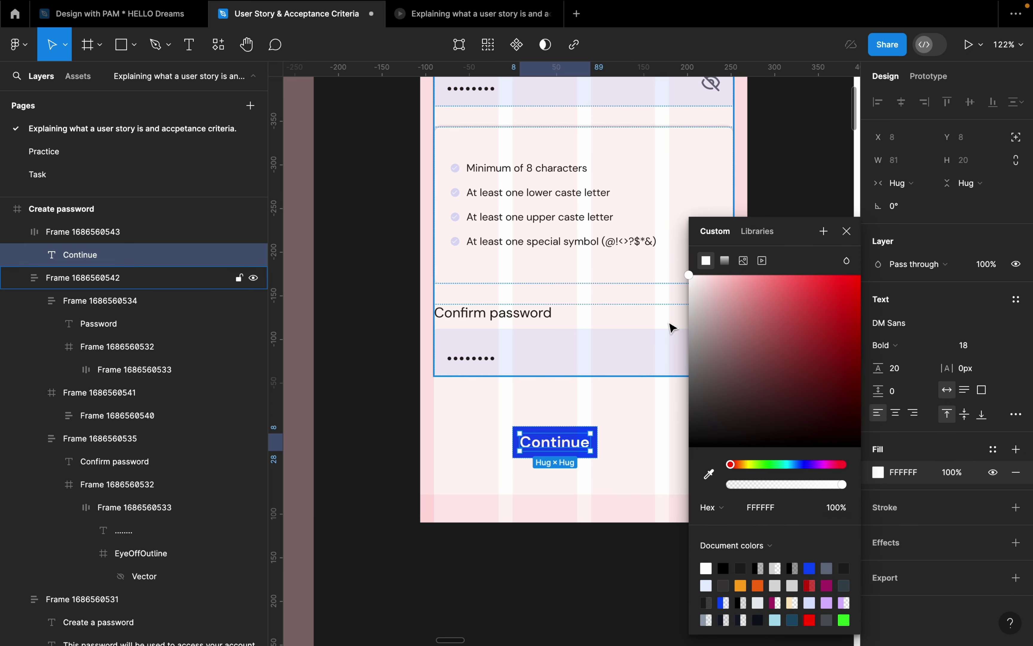
- Resize the Continue button to 343 by 44 within the grid margins and give it a corner radius of 4
{"action": "left_click", "coordinate": [613, 448]}
{"action": "left_click", "coordinate": [553, 457]}
{"action": "left_click_drag", "start_coordinate": [557, 448], "coordinate": [734, 452]}
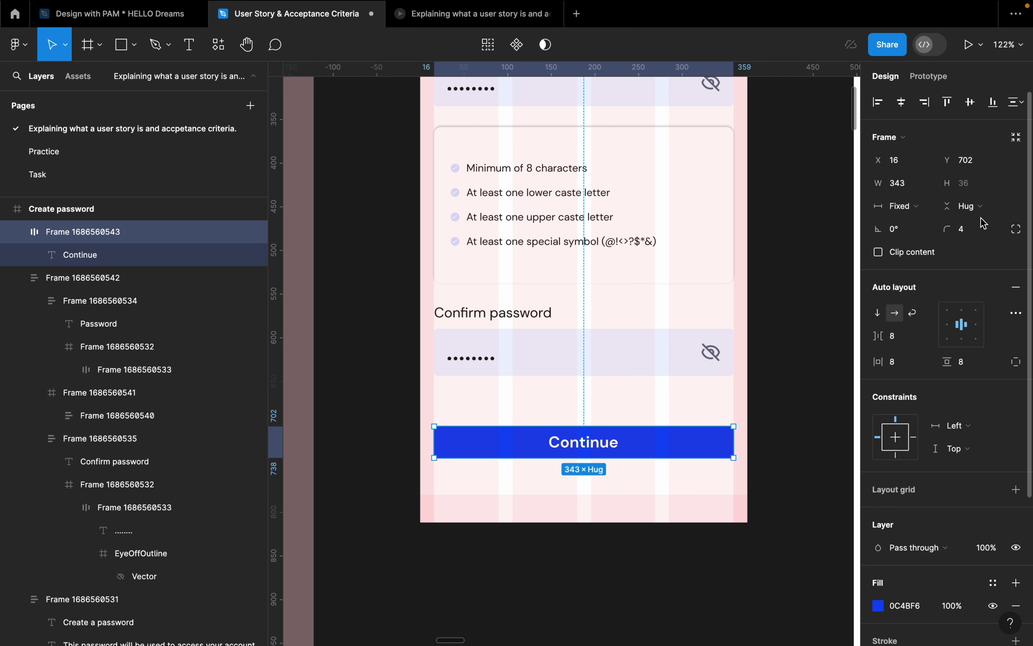
{"action": "left_click", "coordinate": [980, 184]}
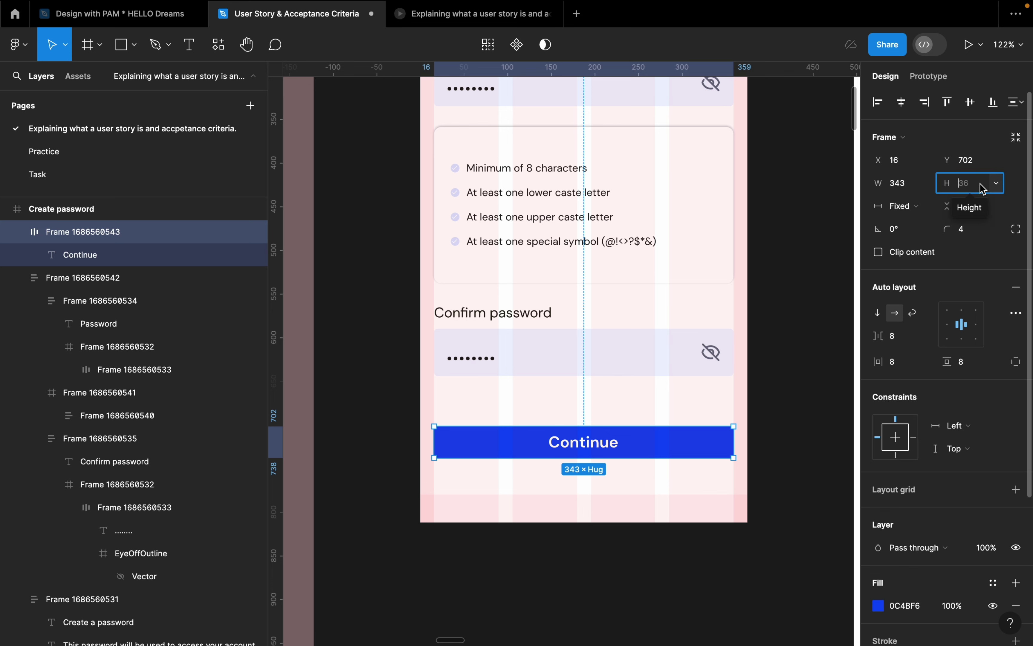
{"action": "type", "text": "44"}
{"action": "key", "text": "Return"}
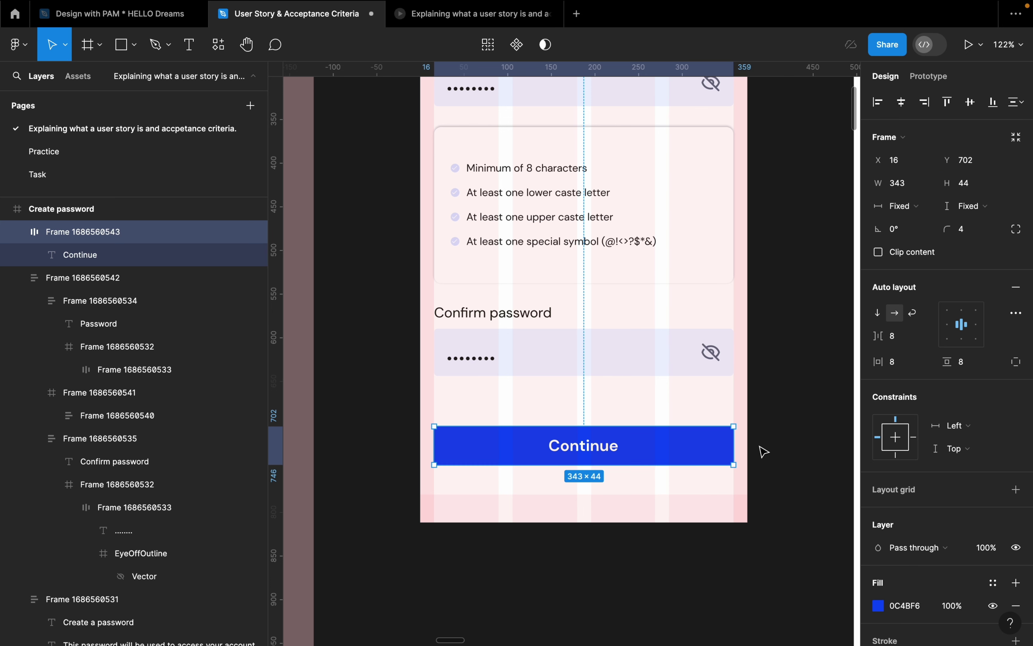
- Set the Continue button label to font size 16 with Medium weight
{"action": "left_click", "coordinate": [762, 451]}
{"action": "left_click", "coordinate": [614, 456]}
{"action": "left_click", "coordinate": [614, 454]}
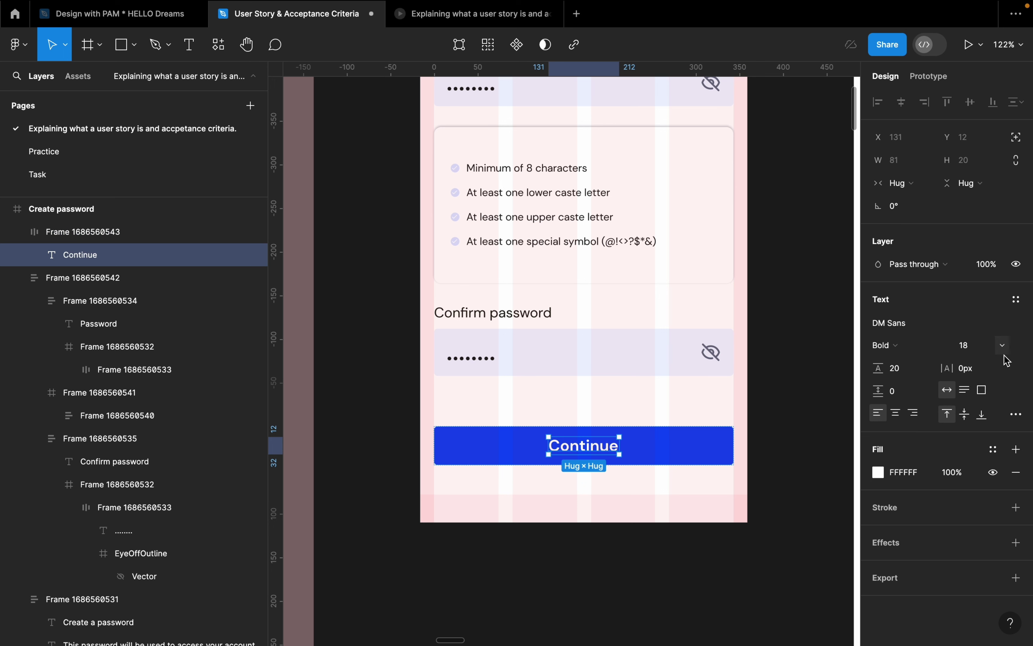
{"action": "left_click", "coordinate": [1005, 350]}
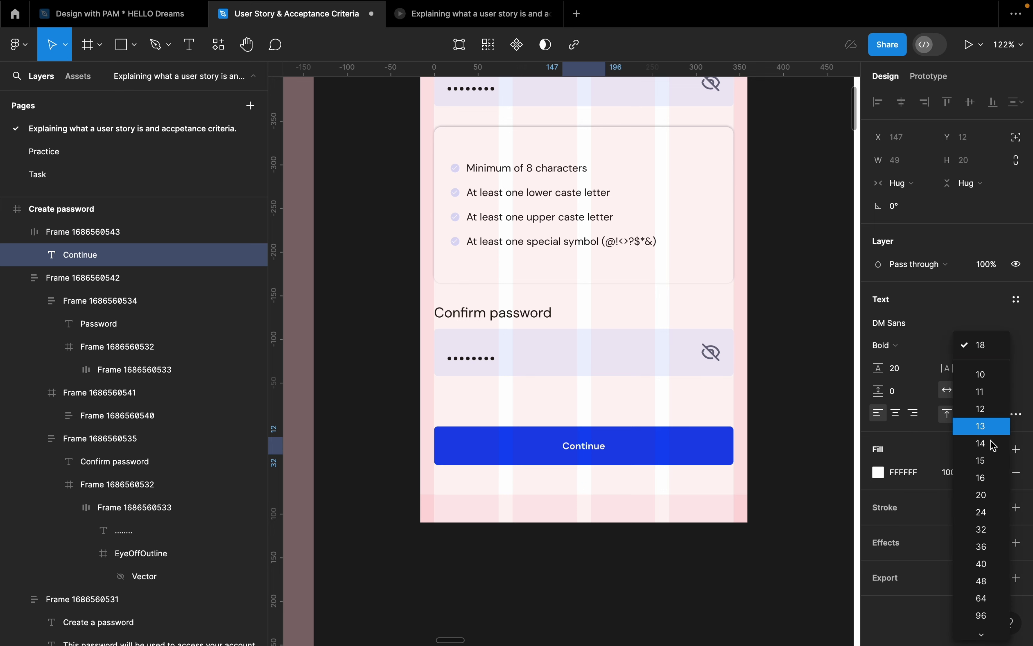
{"action": "left_click", "coordinate": [987, 480]}
{"action": "left_click", "coordinate": [917, 346]}
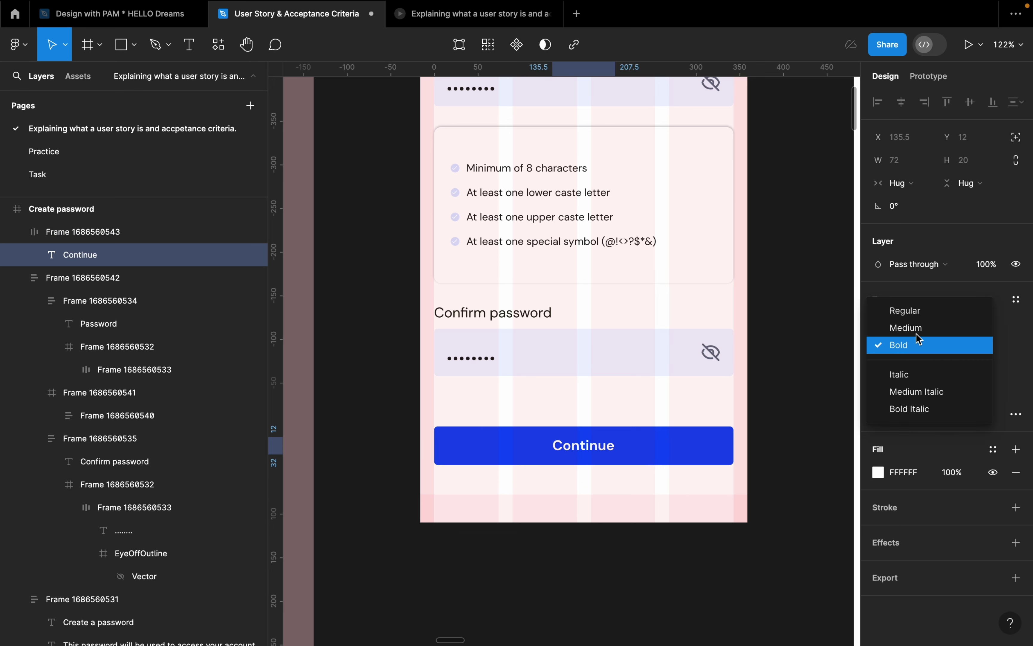
{"action": "left_click", "coordinate": [919, 335]}
{"action": "left_click", "coordinate": [491, 473]}
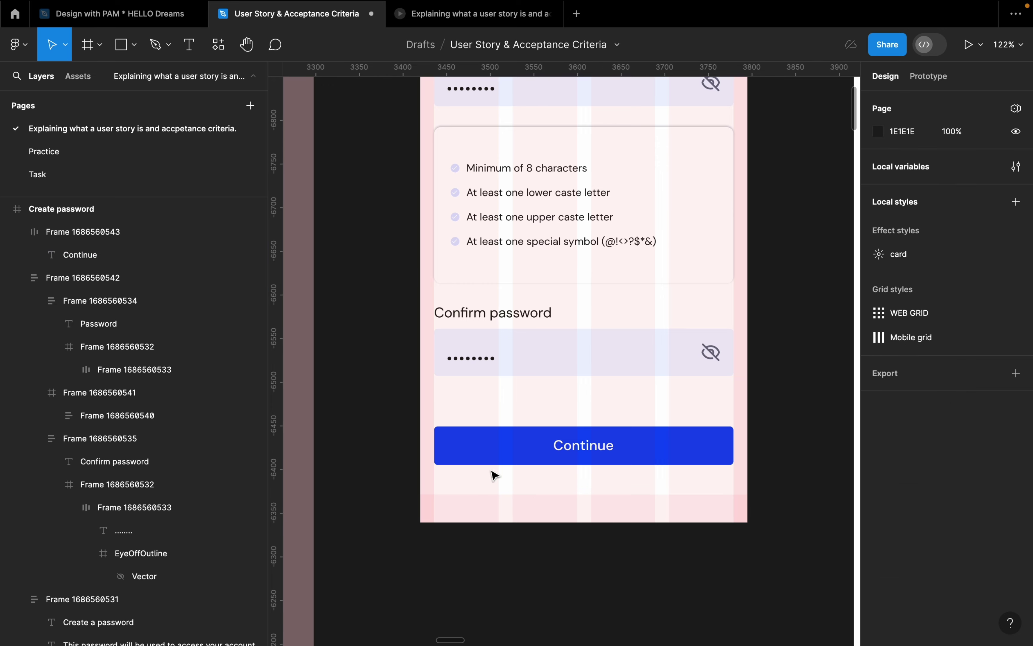
- Inspect the Continue button's alignment and its vertical spacing from the password fields group
{"action": "scroll", "coordinate": [512, 476], "scroll_direction": "down", "scroll_amount": 5}
{"action": "scroll", "coordinate": [478, 480], "scroll_direction": "up", "scroll_amount": 3}
{"action": "left_click", "coordinate": [482, 462]}
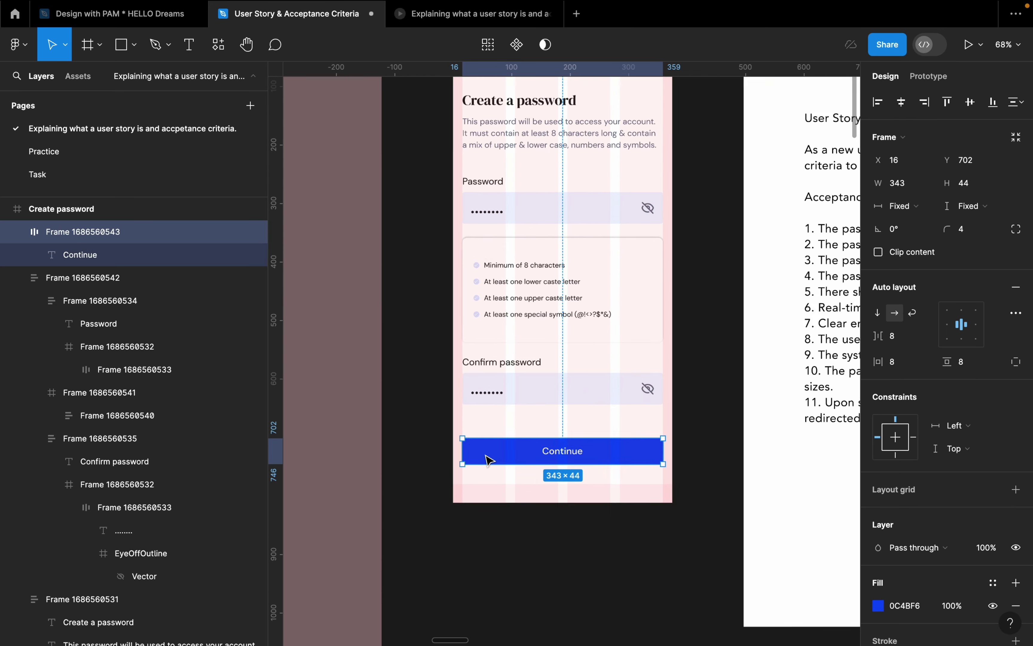
{"action": "scroll", "coordinate": [483, 463], "scroll_direction": "up", "scroll_amount": 8}
{"action": "scroll", "coordinate": [580, 407], "scroll_direction": "down", "scroll_amount": 5}
{"action": "left_click", "coordinate": [632, 475]}
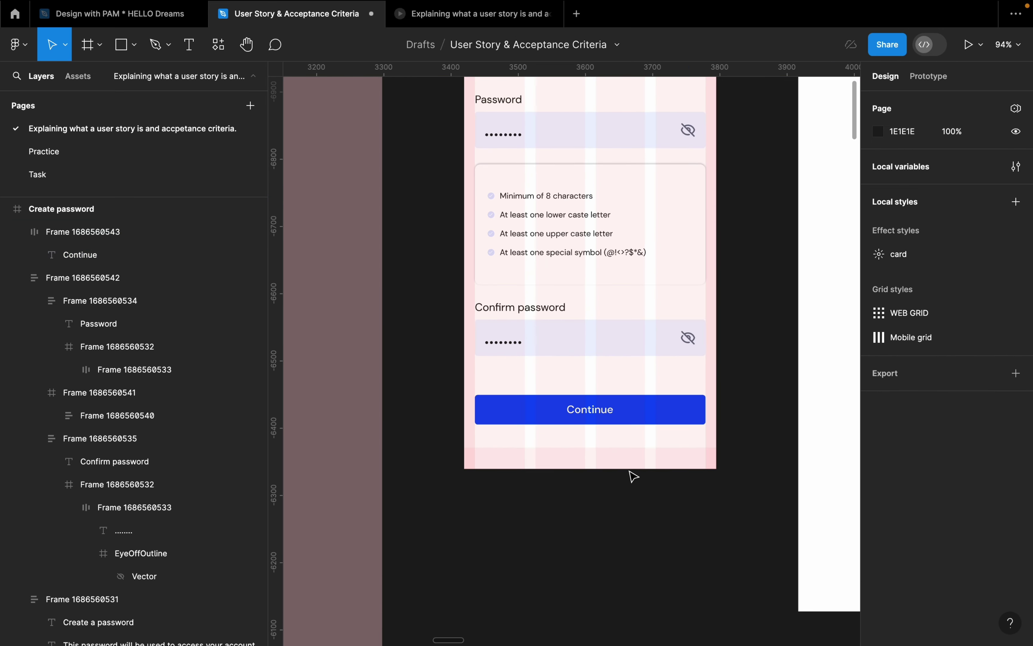
{"action": "left_click", "coordinate": [653, 410]}
{"action": "left_click", "coordinate": [651, 342], "text": "shift"}
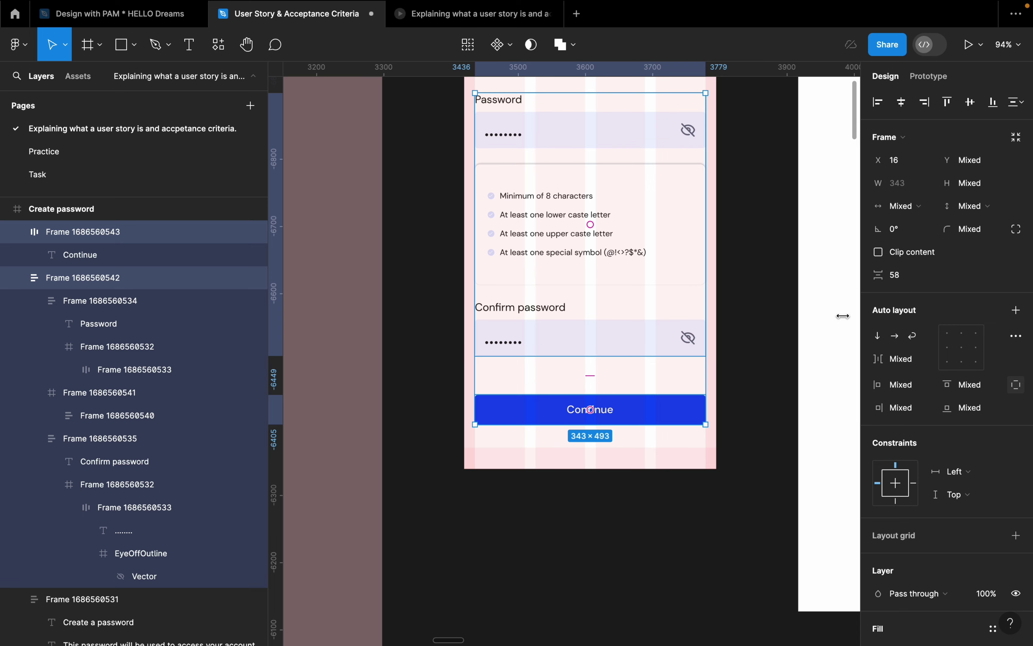
{"action": "scroll", "coordinate": [547, 455], "scroll_direction": "down", "scroll_amount": 4}
{"action": "left_click", "coordinate": [648, 507]}
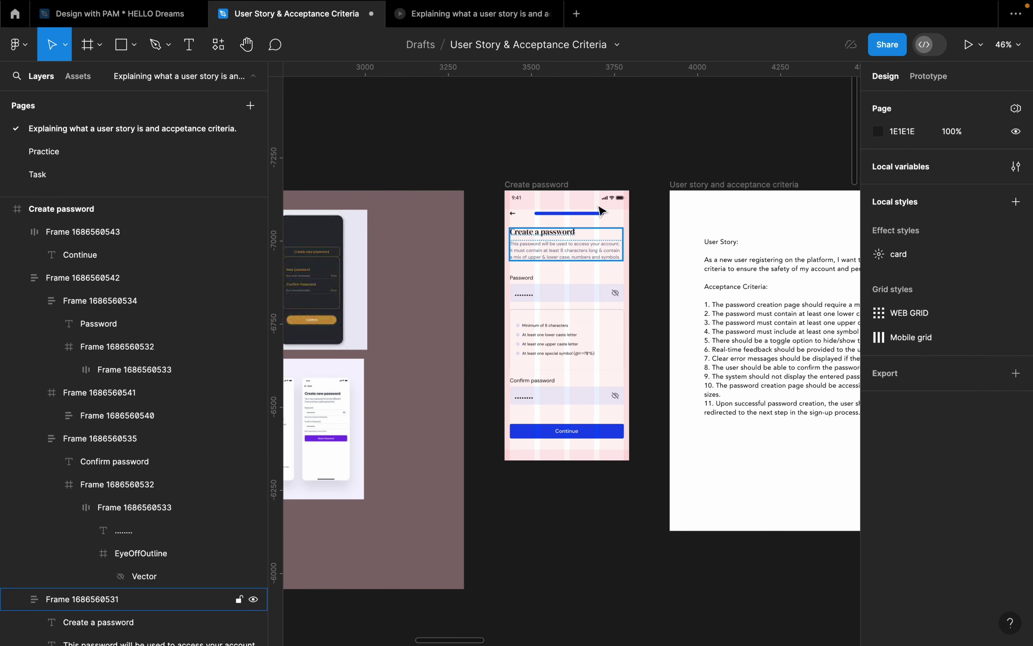
- Hide the Create password frame's Mobile grid and view the screen beside the acceptance criteria
{"action": "left_click", "coordinate": [573, 188]}
{"action": "key", "text": "ctrl+g"}
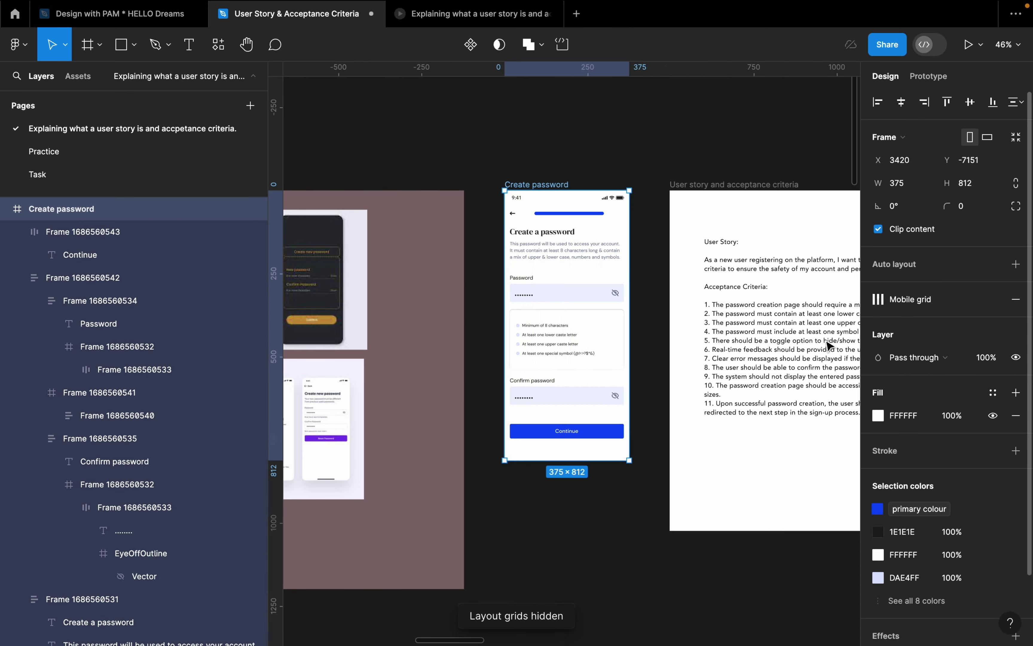
{"action": "scroll", "coordinate": [739, 380], "scroll_direction": "right", "scroll_amount": 2}
{"action": "scroll", "coordinate": [738, 380], "scroll_direction": "up", "scroll_amount": 3}
{"action": "scroll", "coordinate": [787, 502], "scroll_direction": "down", "scroll_amount": 2}
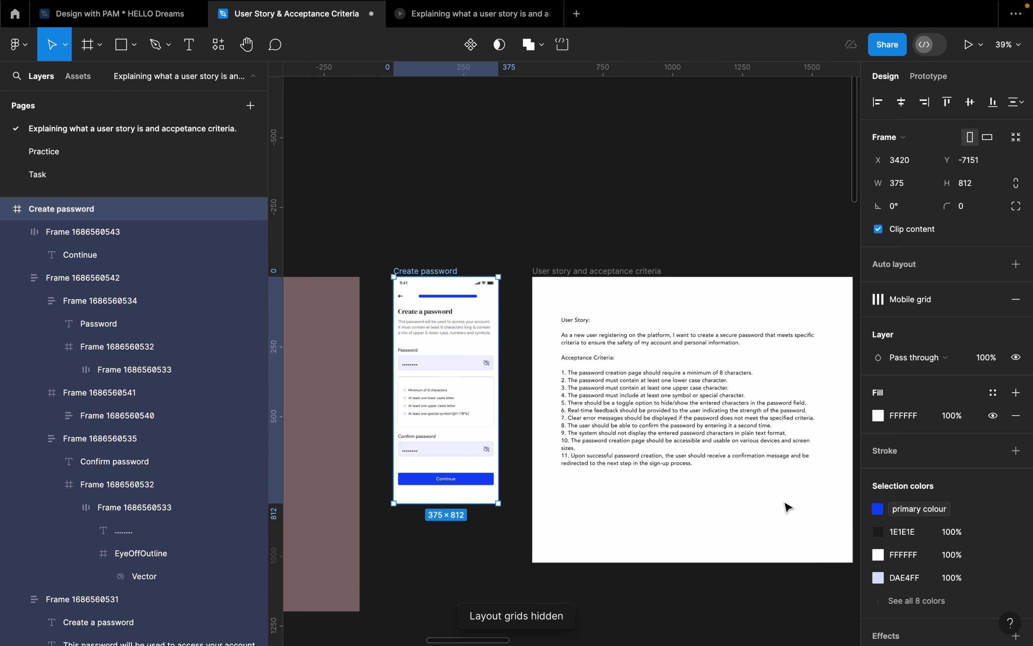
{"action": "scroll", "coordinate": [598, 551], "scroll_direction": "up", "scroll_amount": 3}
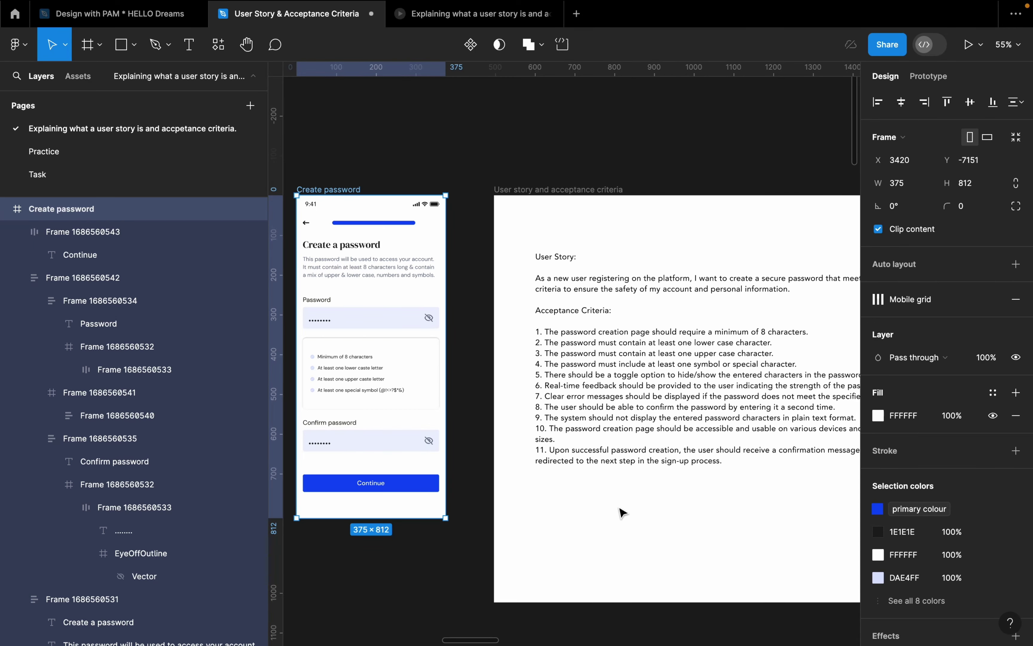
- Move the User story and acceptance criteria frame farther right and place a duplicate of the Create password frame in the gap
{"action": "scroll", "coordinate": [622, 511], "scroll_direction": "down", "scroll_amount": 1}
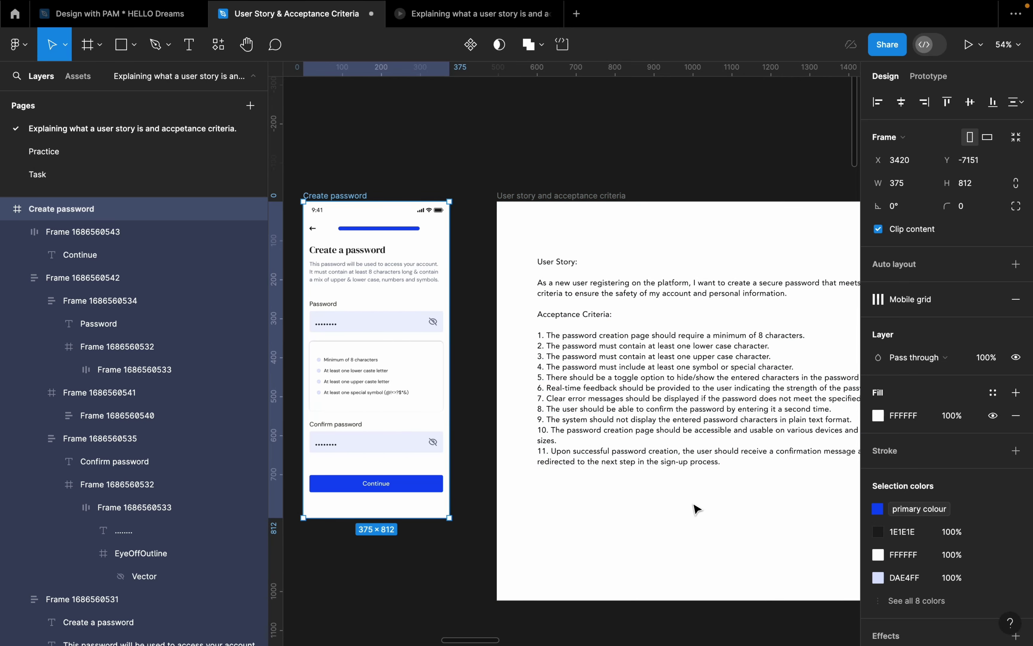
{"action": "scroll", "coordinate": [696, 508], "scroll_direction": "down", "scroll_amount": 5}
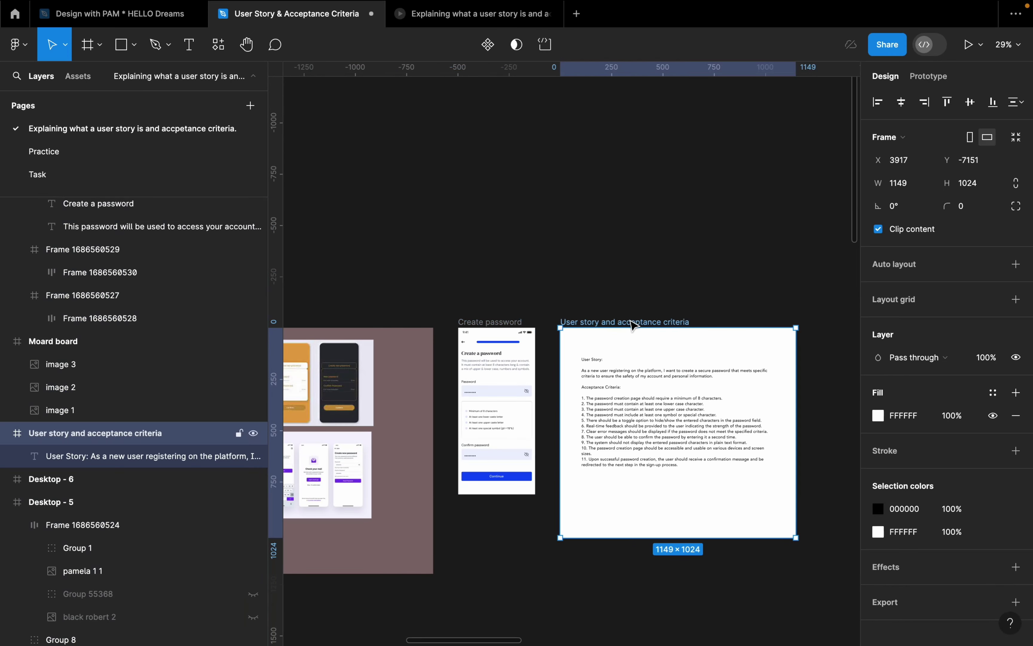
{"action": "left_click_drag", "start_coordinate": [679, 350], "coordinate": [809, 342]}
{"action": "left_click", "coordinate": [506, 384]}
{"action": "left_click_drag", "start_coordinate": [506, 384], "coordinate": [609, 384]}
{"action": "key", "text": "shift+2"}
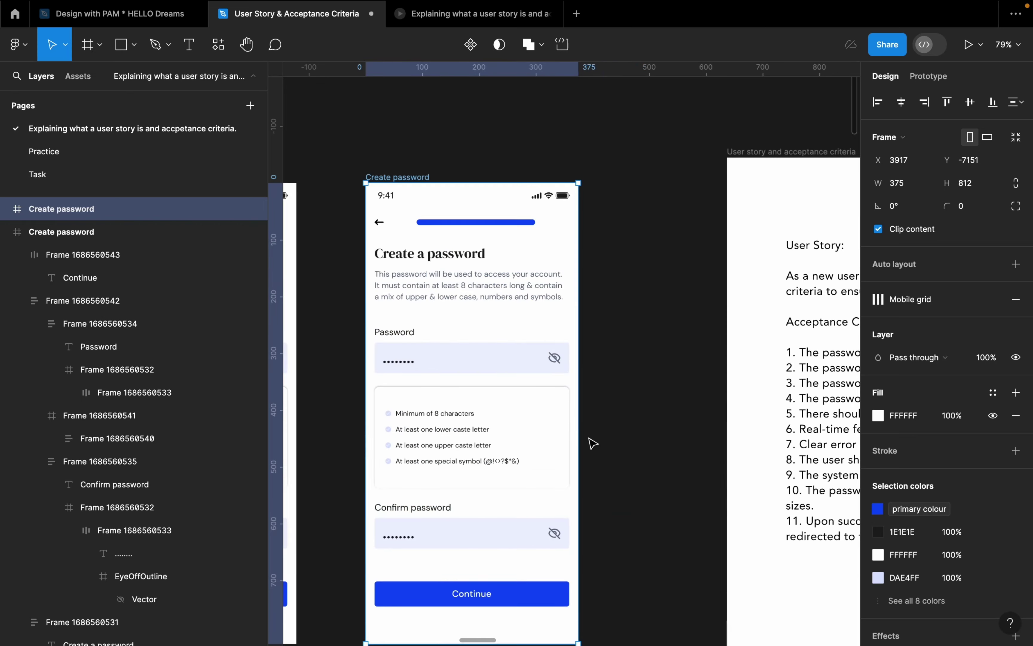
- Recolour the check circle beside "Minimum of 8 characters" to bright green on the duplicated Create password screen
{"action": "scroll", "coordinate": [593, 440], "scroll_direction": "down", "scroll_amount": 3}
{"action": "scroll", "coordinate": [422, 337], "scroll_direction": "up", "scroll_amount": 5}
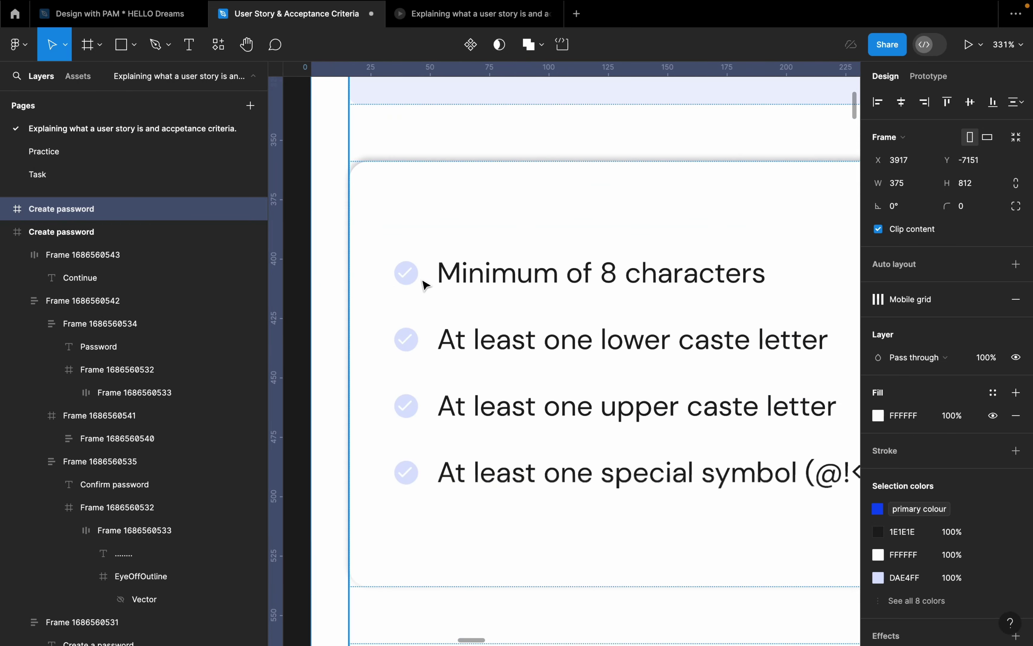
{"action": "left_click", "coordinate": [416, 280]}
{"action": "double_click", "coordinate": [416, 280]}
{"action": "left_click", "coordinate": [417, 282]}
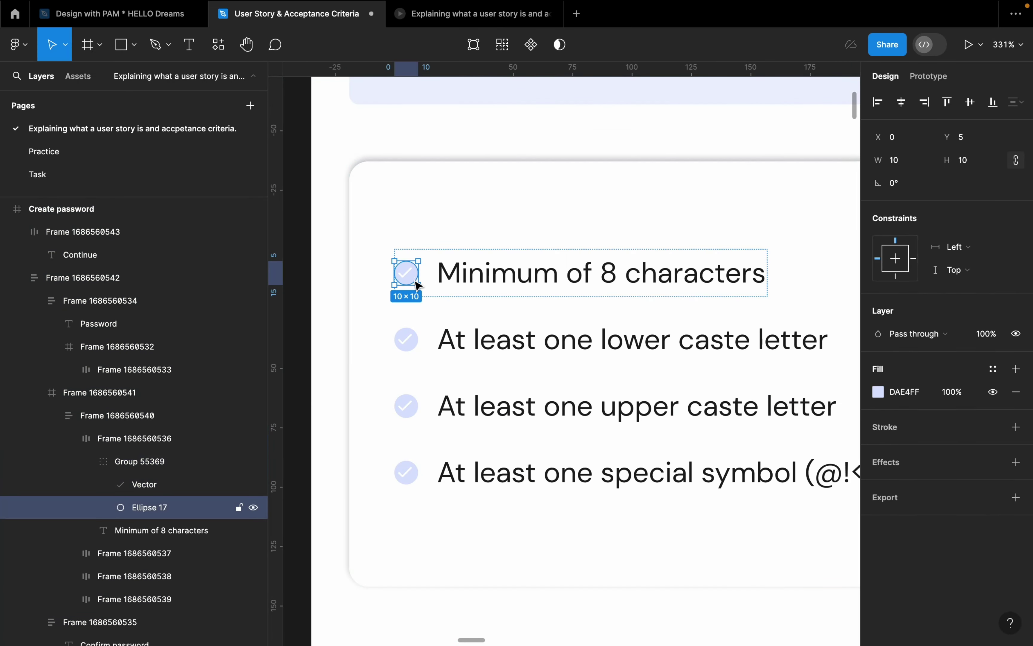
{"action": "left_click", "coordinate": [878, 393]}
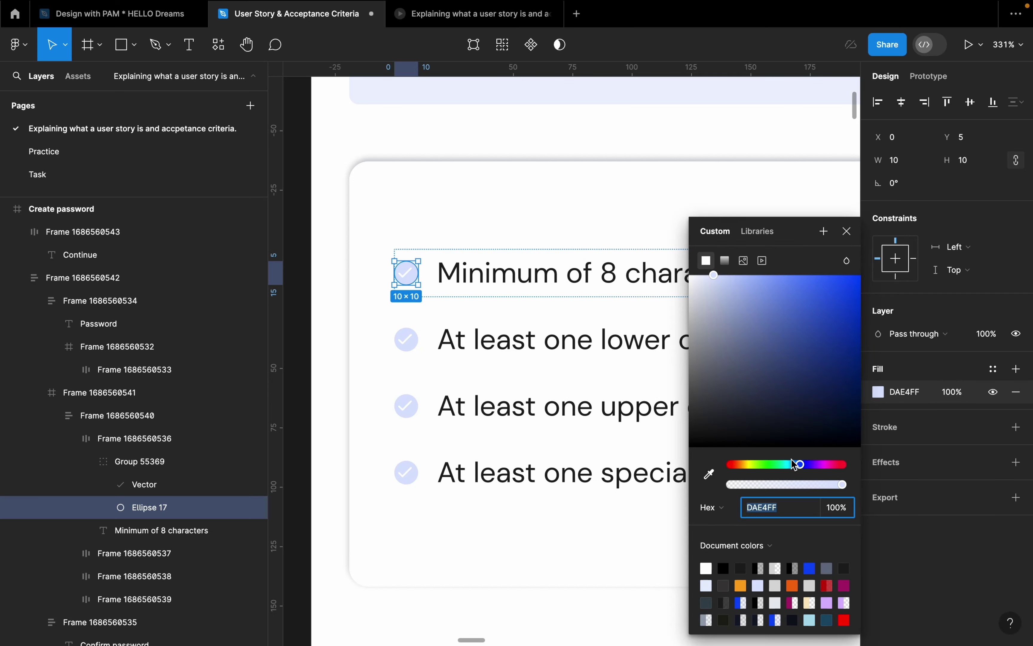
{"action": "left_click", "coordinate": [763, 464]}
{"action": "left_click_drag", "start_coordinate": [853, 277], "coordinate": [859, 316]}
{"action": "left_click", "coordinate": [611, 235]}
- Compare the requirements card with the green check against the card on the original Create password screen
{"action": "scroll", "coordinate": [673, 270], "scroll_direction": "down", "scroll_amount": 10}
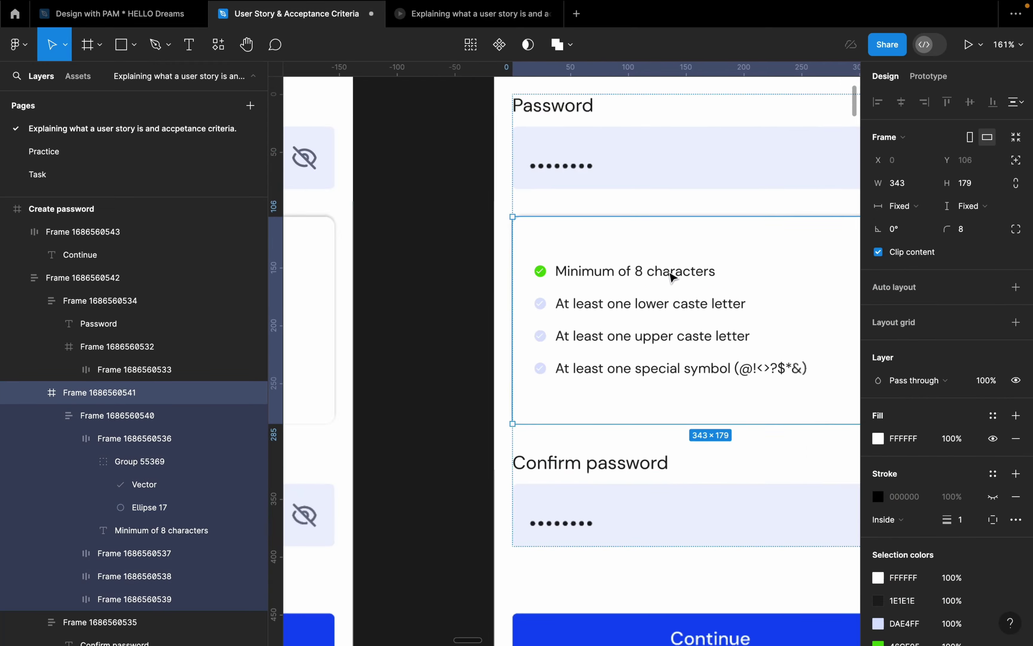
{"action": "scroll", "coordinate": [693, 313], "scroll_direction": "down", "scroll_amount": 3}
{"action": "scroll", "coordinate": [707, 335], "scroll_direction": "up", "scroll_amount": 3}
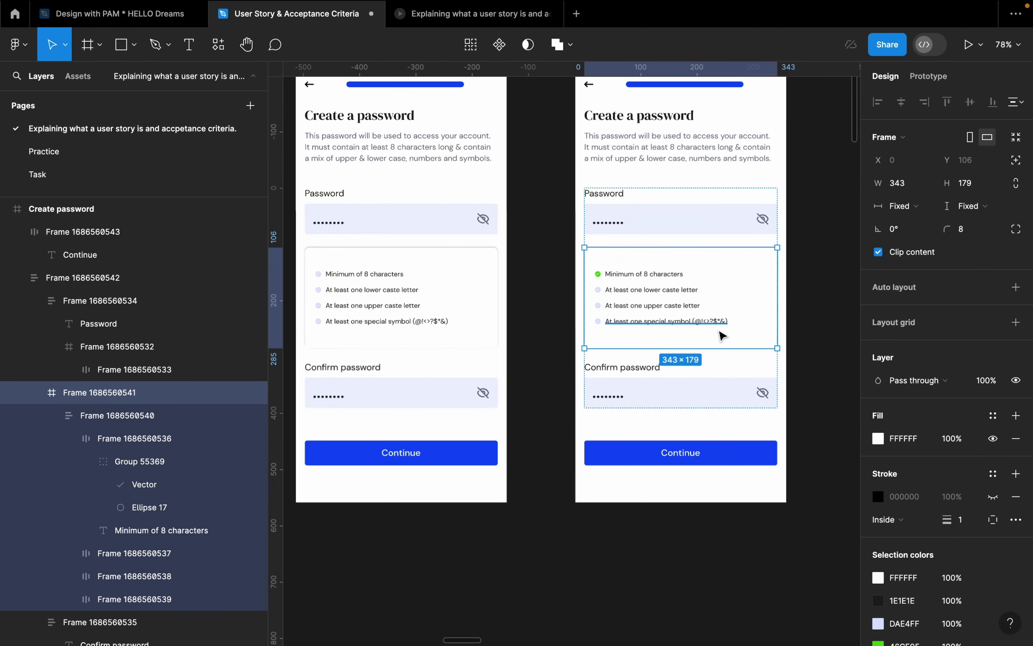
{"action": "scroll", "coordinate": [724, 345], "scroll_direction": "down", "scroll_amount": 2}
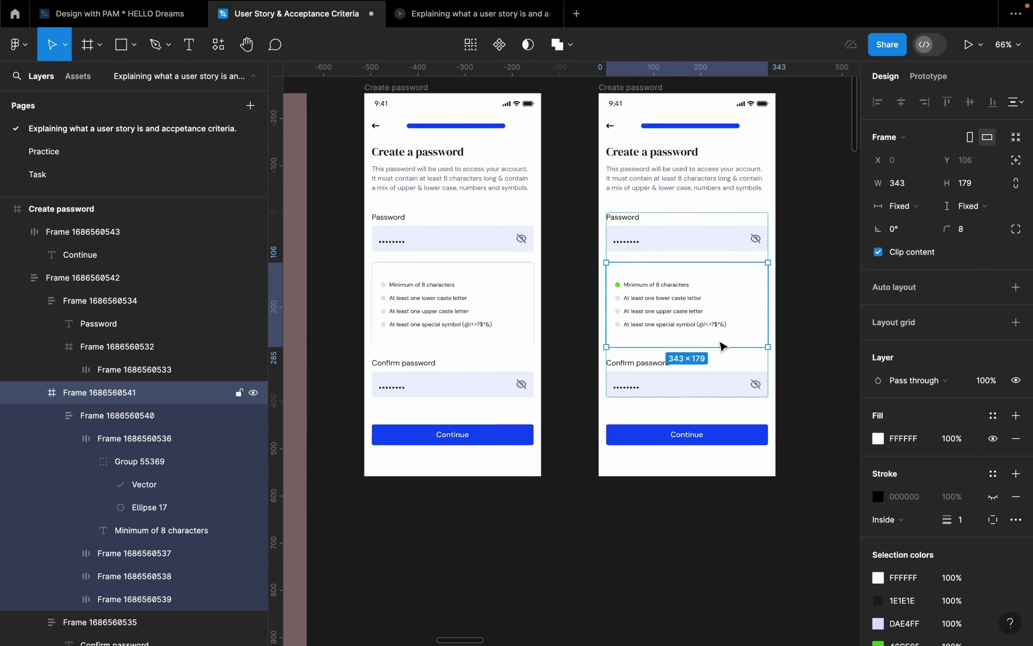
{"action": "left_click", "coordinate": [795, 321]}
{"action": "scroll", "coordinate": [722, 357], "scroll_direction": "up", "scroll_amount": 3}
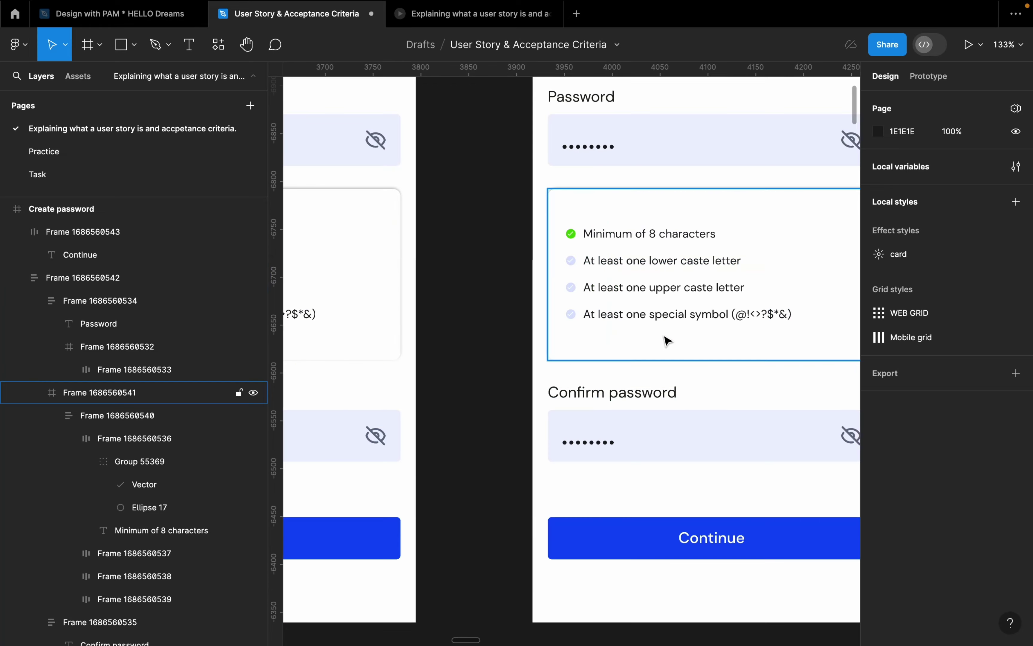
{"action": "scroll", "coordinate": [666, 341], "scroll_direction": "down", "scroll_amount": 4}
{"action": "left_click", "coordinate": [478, 423]}
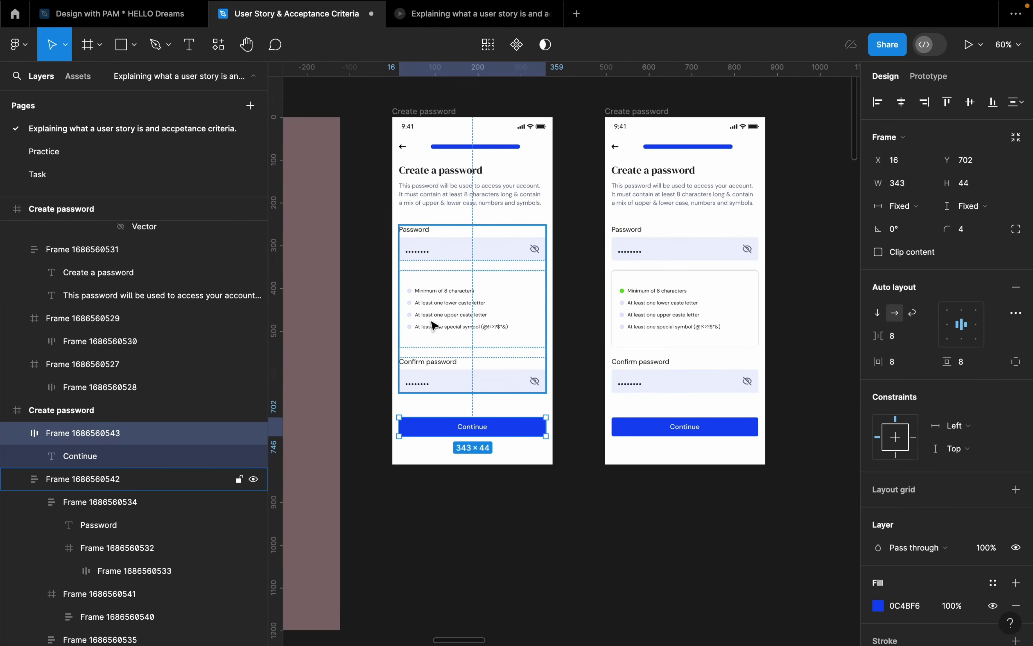
{"action": "scroll", "coordinate": [438, 320], "scroll_direction": "down", "scroll_amount": 2}
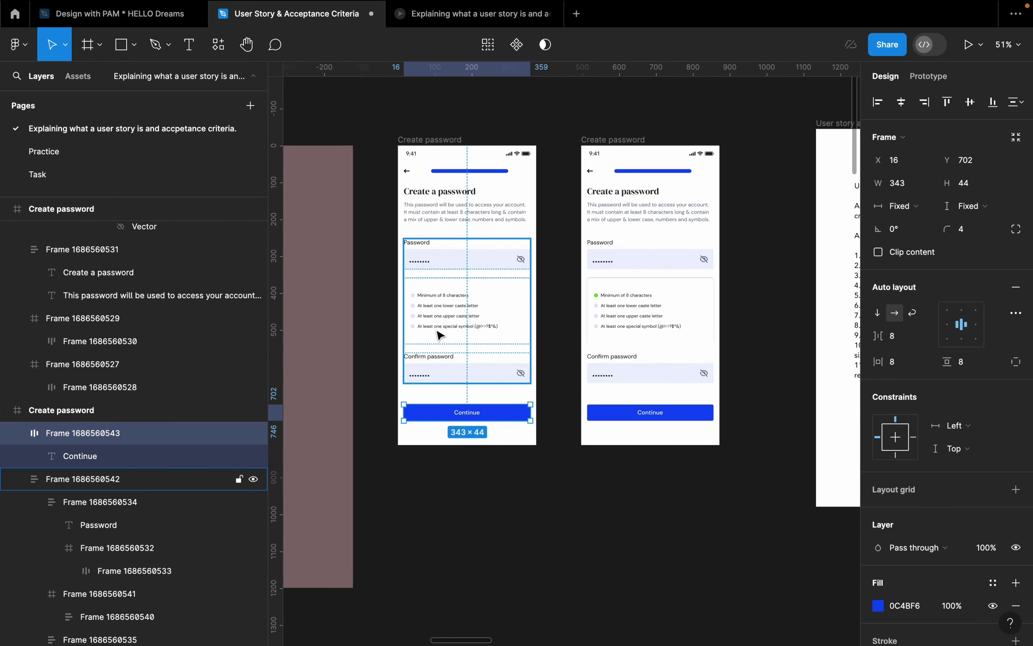
- Check the duplicated Create password screen against the acceptance criteria, including the password feedback and error message requirements
{"action": "scroll", "coordinate": [454, 351], "scroll_direction": "right", "scroll_amount": 10}
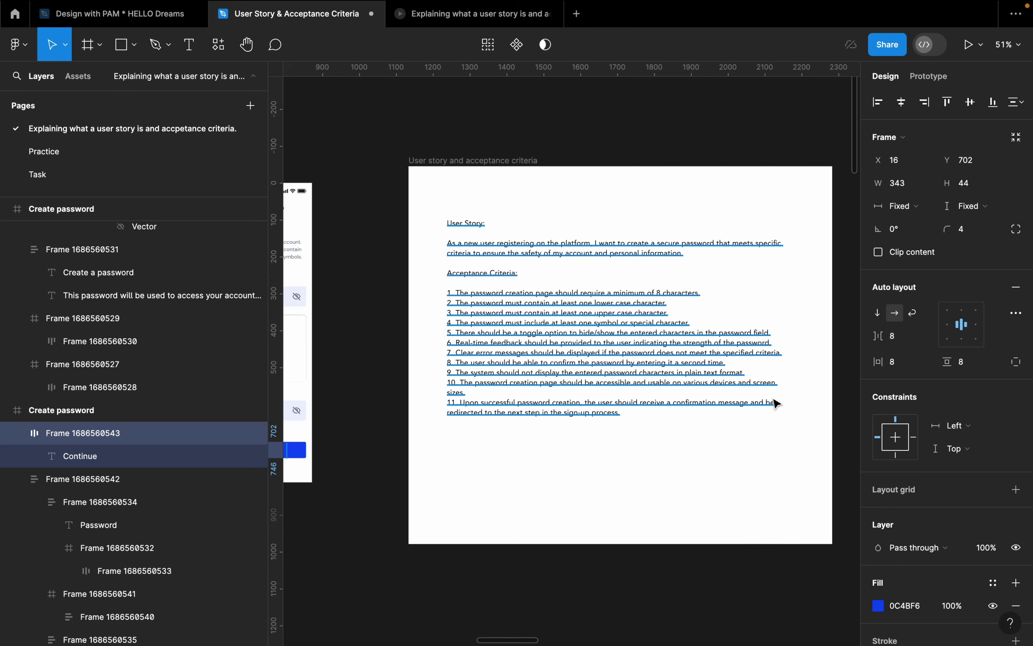
{"action": "scroll", "coordinate": [776, 404], "scroll_direction": "left", "scroll_amount": 3}
{"action": "scroll", "coordinate": [776, 404], "scroll_direction": "down", "scroll_amount": 2}
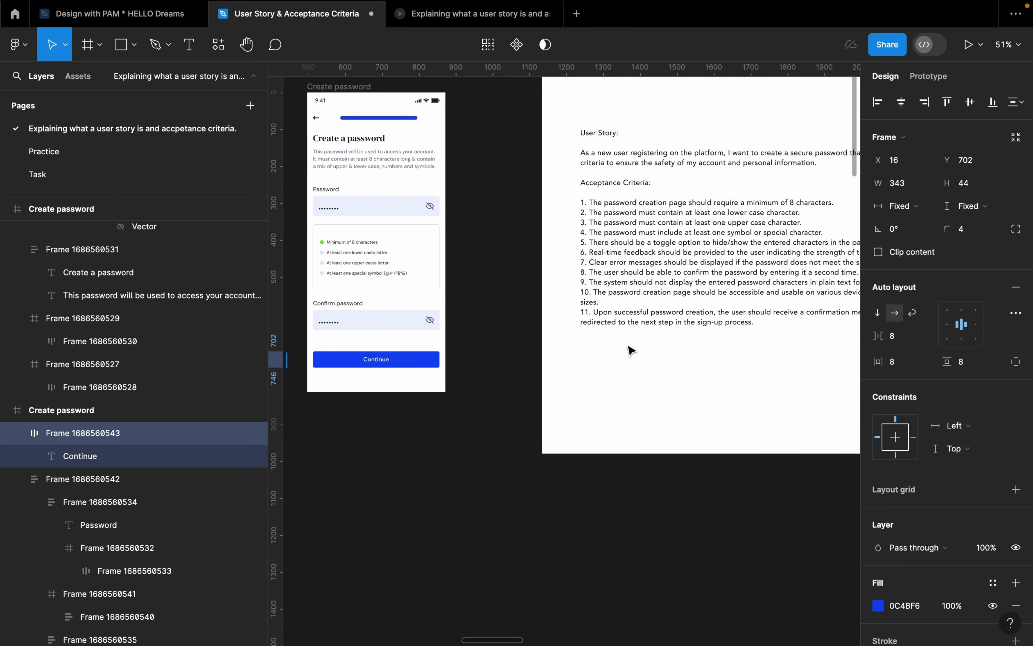
{"action": "scroll", "coordinate": [631, 350], "scroll_direction": "right", "scroll_amount": 2}
{"action": "scroll", "coordinate": [631, 350], "scroll_direction": "up", "scroll_amount": 1}
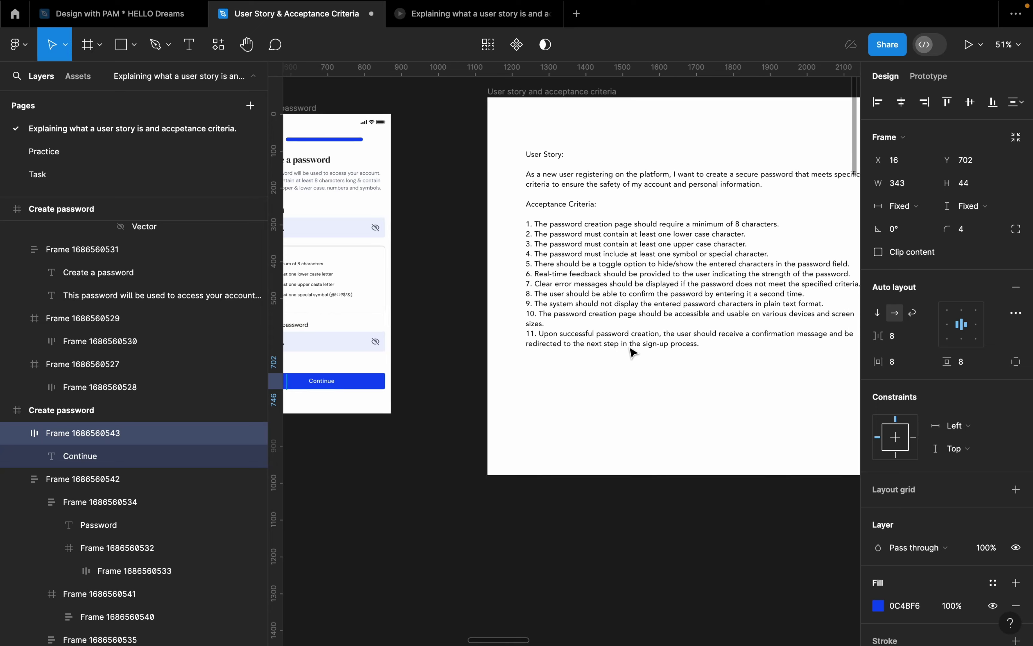
{"action": "scroll", "coordinate": [631, 350], "scroll_direction": "left", "scroll_amount": 3}
{"action": "scroll", "coordinate": [631, 350], "scroll_direction": "down", "scroll_amount": 1}
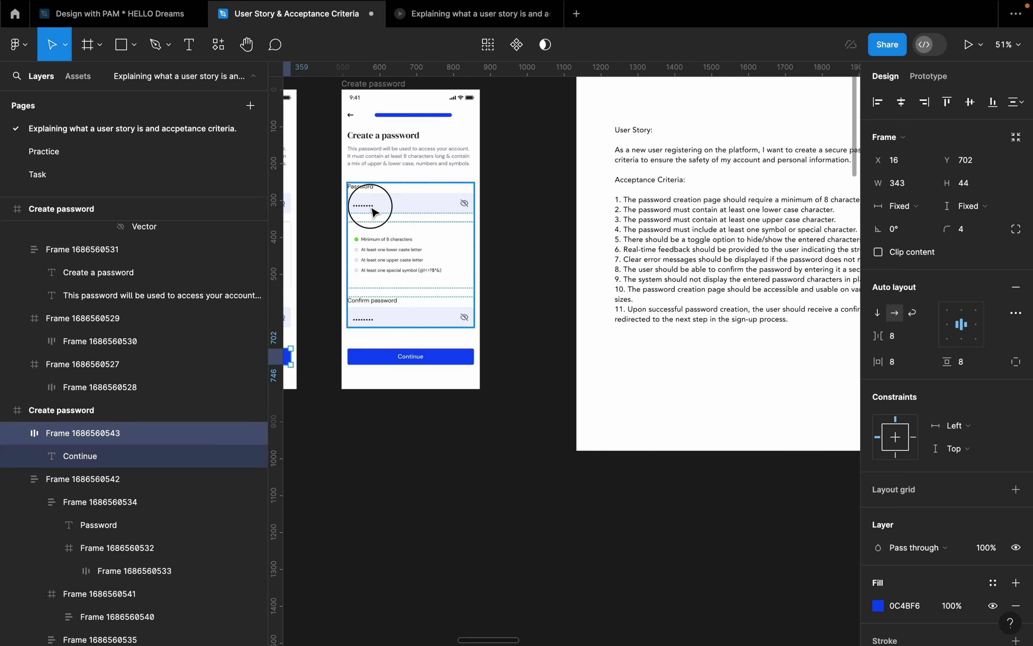
{"action": "double_click", "coordinate": [372, 212]}
{"action": "double_click", "coordinate": [373, 212]}
{"action": "left_click", "coordinate": [730, 358]}
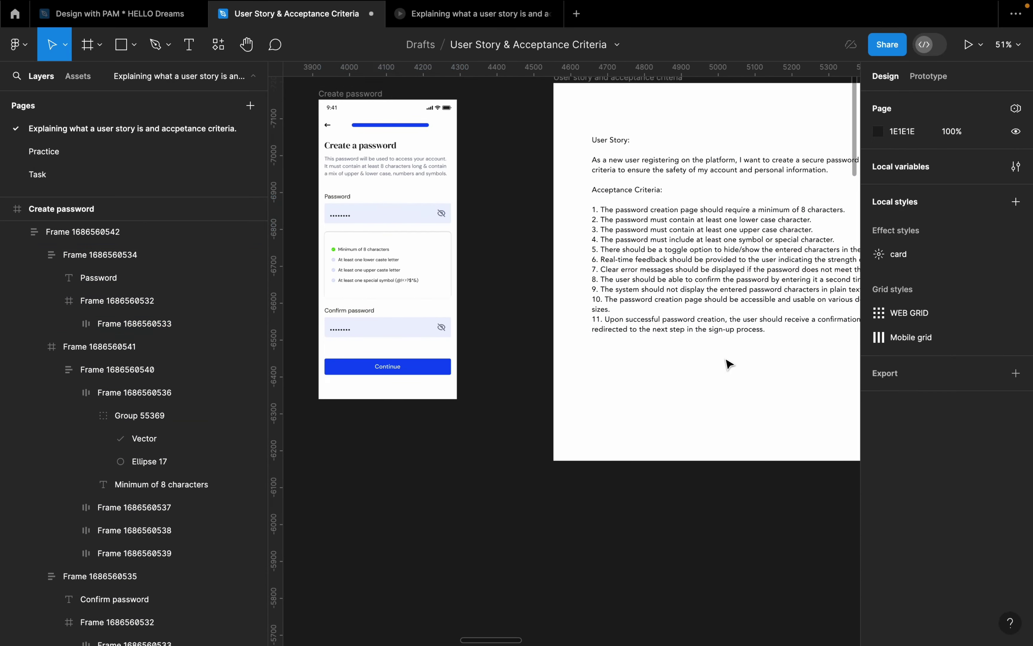
{"action": "scroll", "coordinate": [730, 361], "scroll_direction": "right", "scroll_amount": 3}
{"action": "scroll", "coordinate": [730, 361], "scroll_direction": "up", "scroll_amount": 1}
{"action": "scroll", "coordinate": [731, 368], "scroll_direction": "right", "scroll_amount": 2}
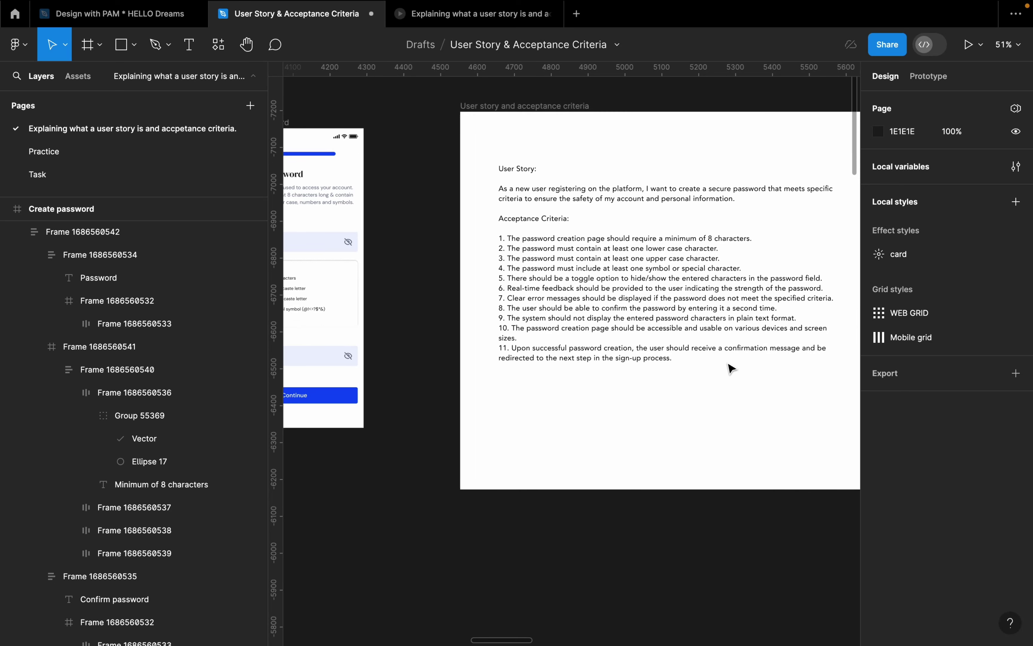
{"action": "scroll", "coordinate": [733, 369], "scroll_direction": "left", "scroll_amount": 5}
{"action": "scroll", "coordinate": [732, 369], "scroll_direction": "down", "scroll_amount": 2}
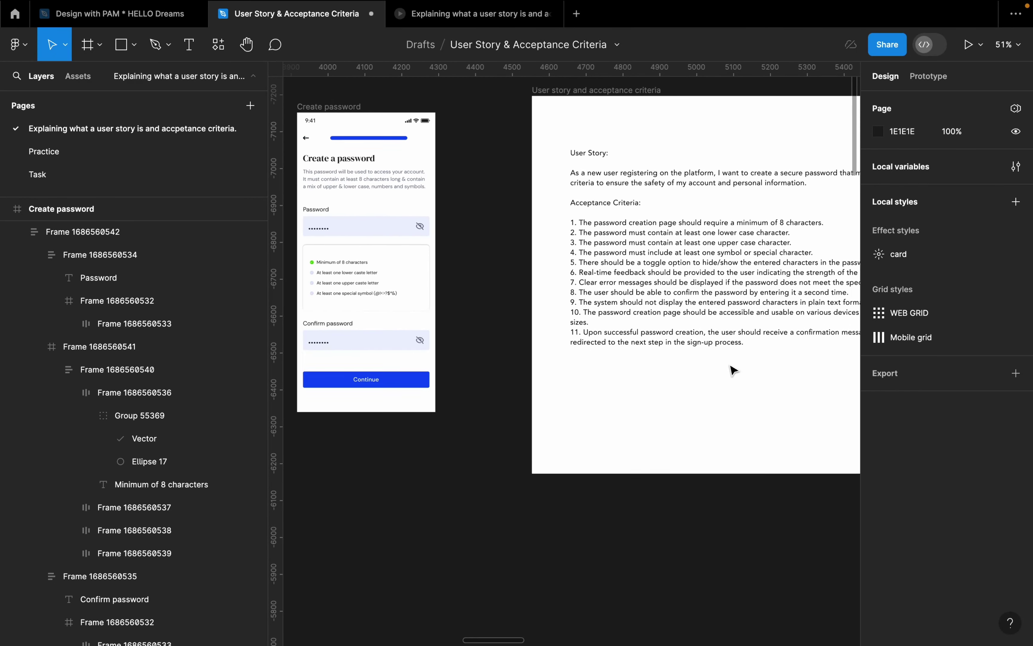
{"action": "scroll", "coordinate": [732, 369], "scroll_direction": "right", "scroll_amount": 3}
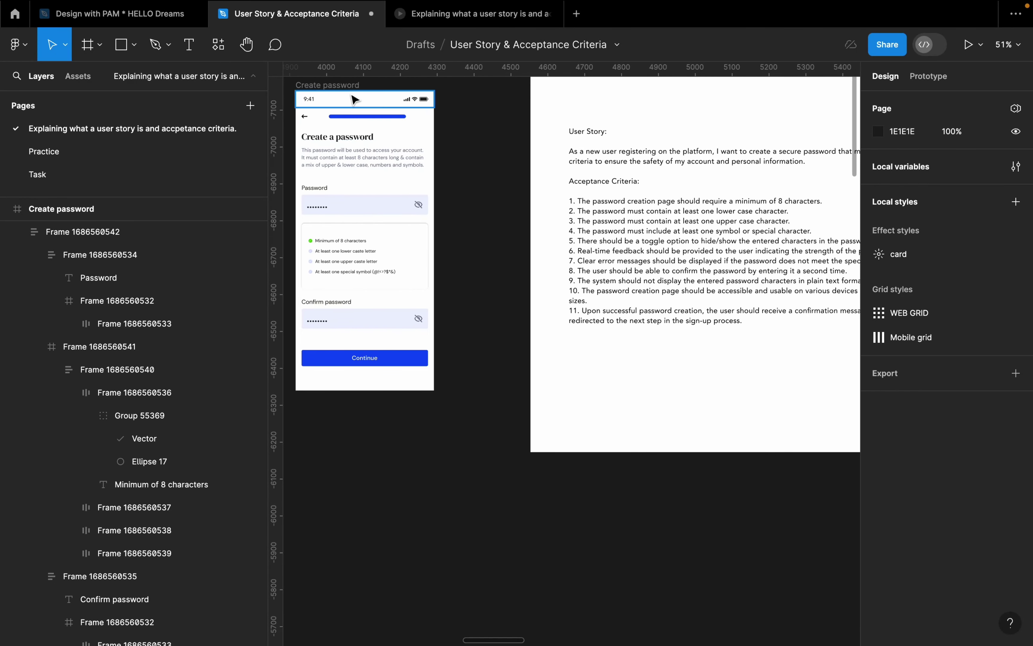
- Make room by moving the acceptance criteria frame farther right and duplicate the Create password screen that has the green check
{"action": "left_click", "coordinate": [329, 85]}
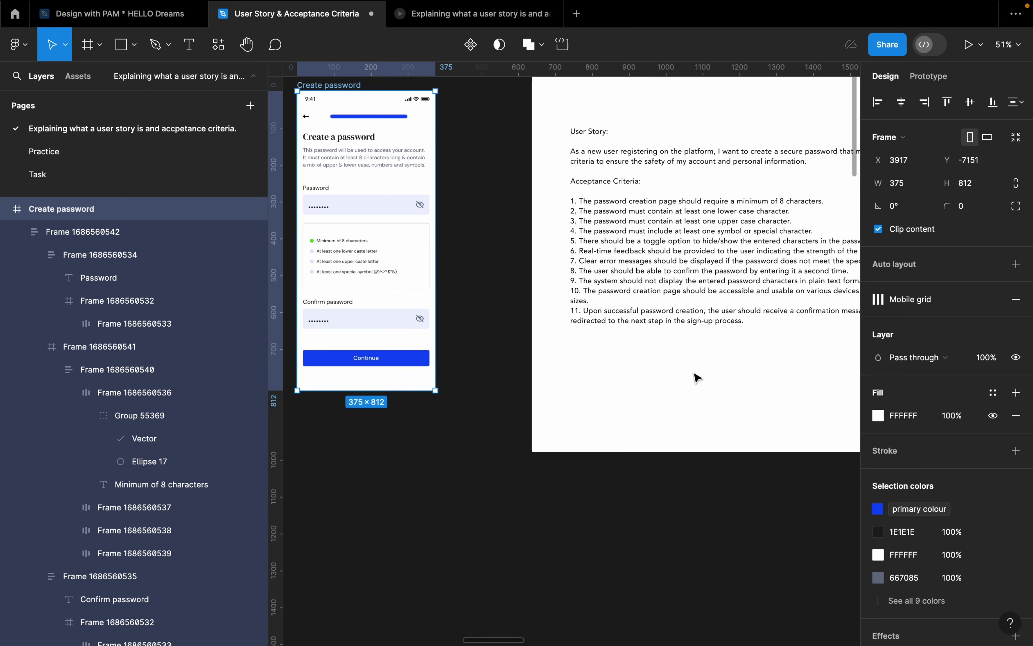
{"action": "scroll", "coordinate": [696, 378], "scroll_direction": "right", "scroll_amount": 3}
{"action": "scroll", "coordinate": [696, 377], "scroll_direction": "up", "scroll_amount": 2}
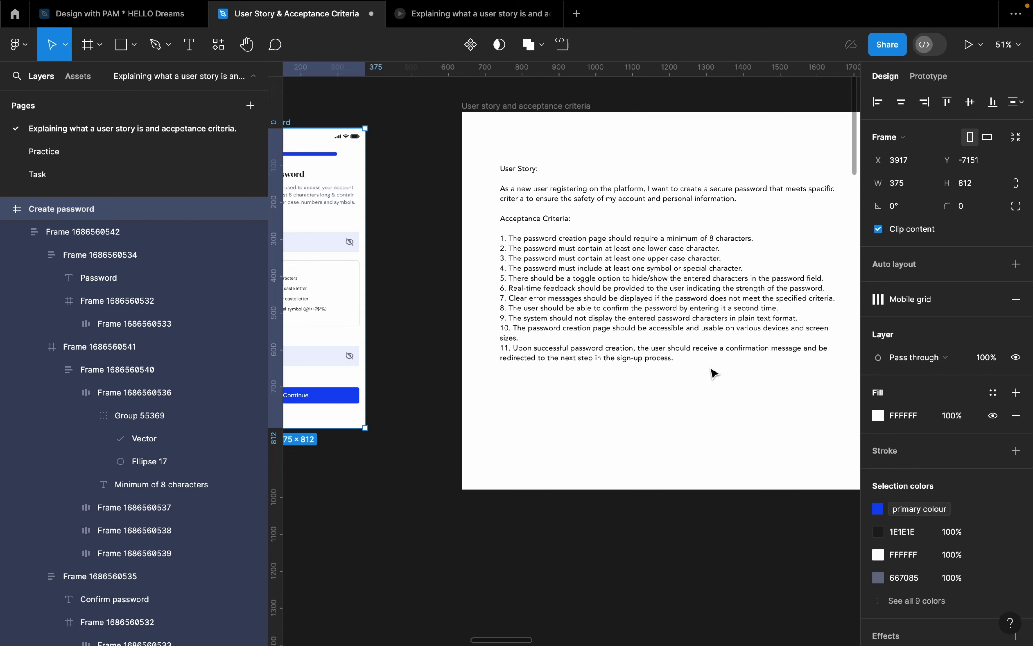
{"action": "scroll", "coordinate": [713, 374], "scroll_direction": "down", "scroll_amount": 5}
{"action": "left_click", "coordinate": [708, 365]}
{"action": "scroll", "coordinate": [700, 408], "scroll_direction": "up", "scroll_amount": 3}
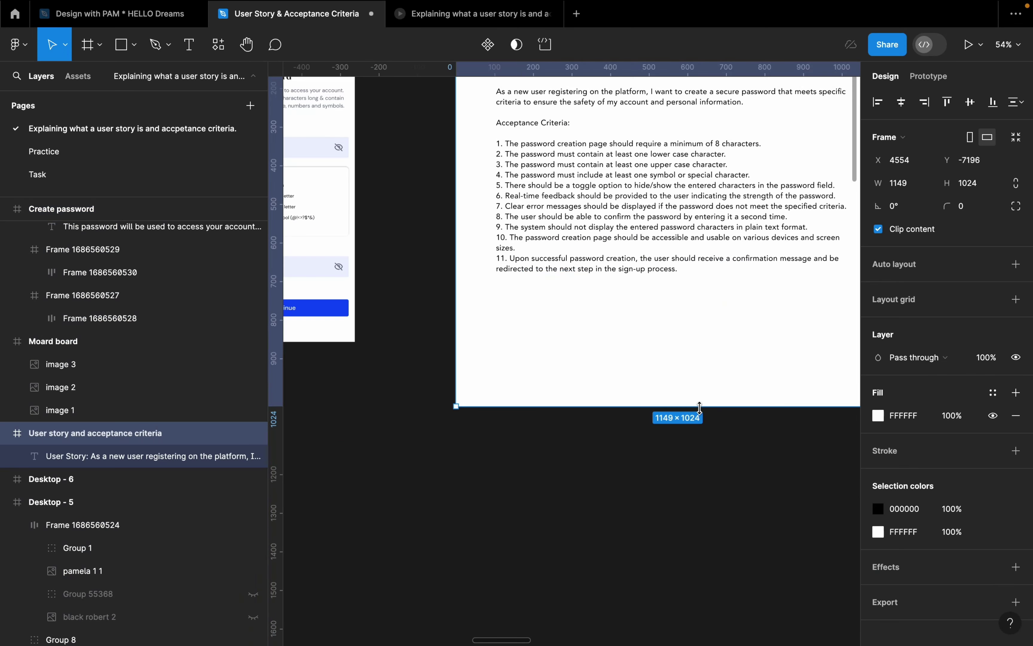
{"action": "scroll", "coordinate": [701, 404], "scroll_direction": "down", "scroll_amount": 4}
{"action": "left_click_drag", "start_coordinate": [731, 326], "coordinate": [787, 332]}
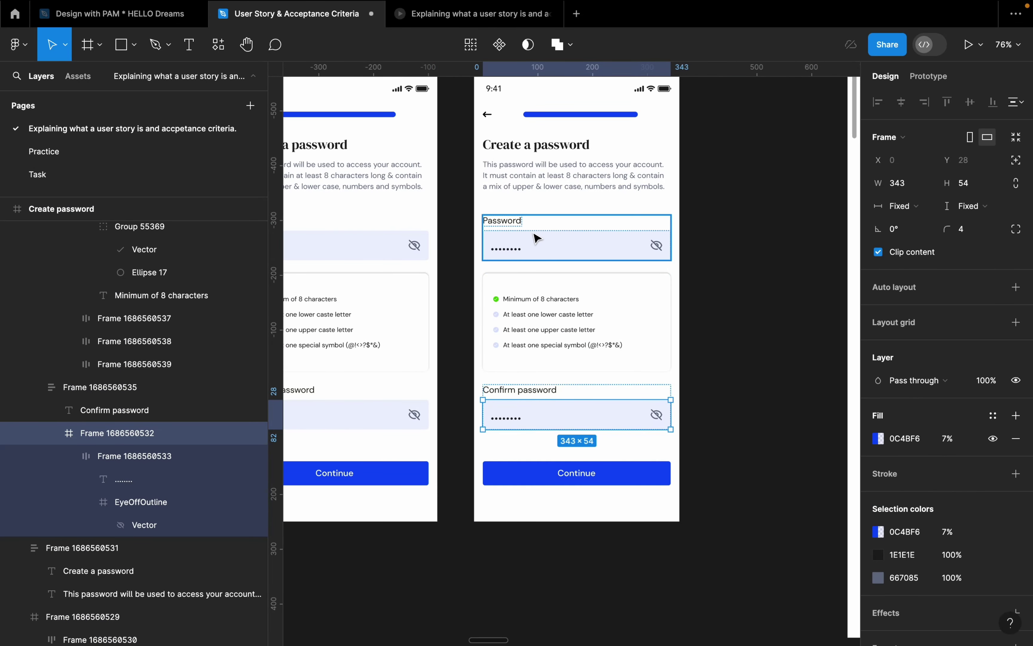
- Add a red FF0000 inside stroke of weight 1 to the Confirm password field on the newest screen copy
{"action": "scroll", "coordinate": [918, 491], "scroll_direction": "down", "scroll_amount": 3}
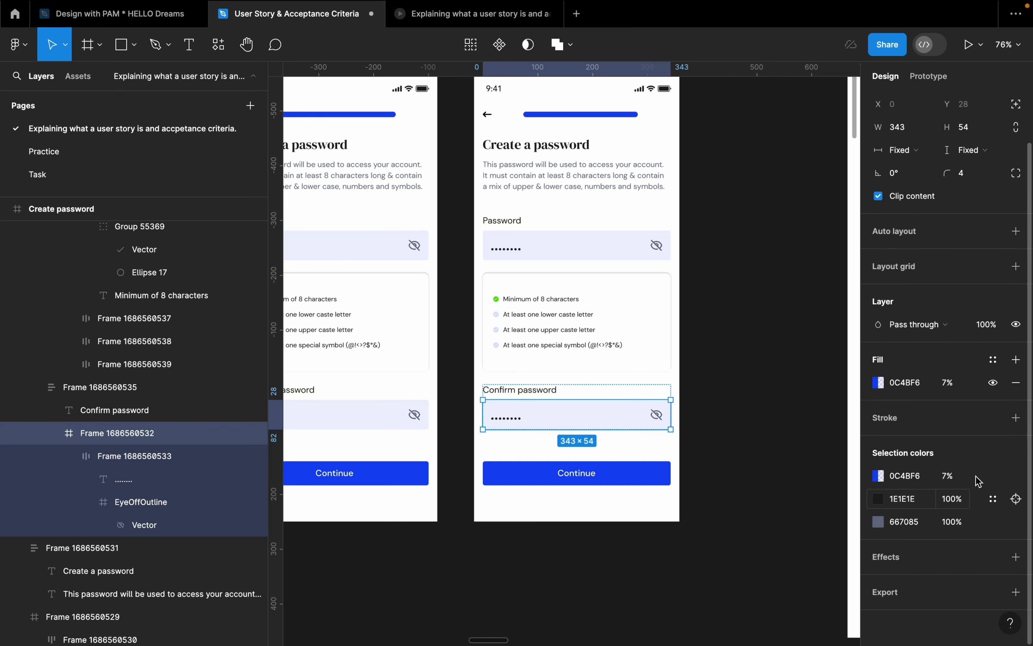
{"action": "left_click", "coordinate": [1016, 418]}
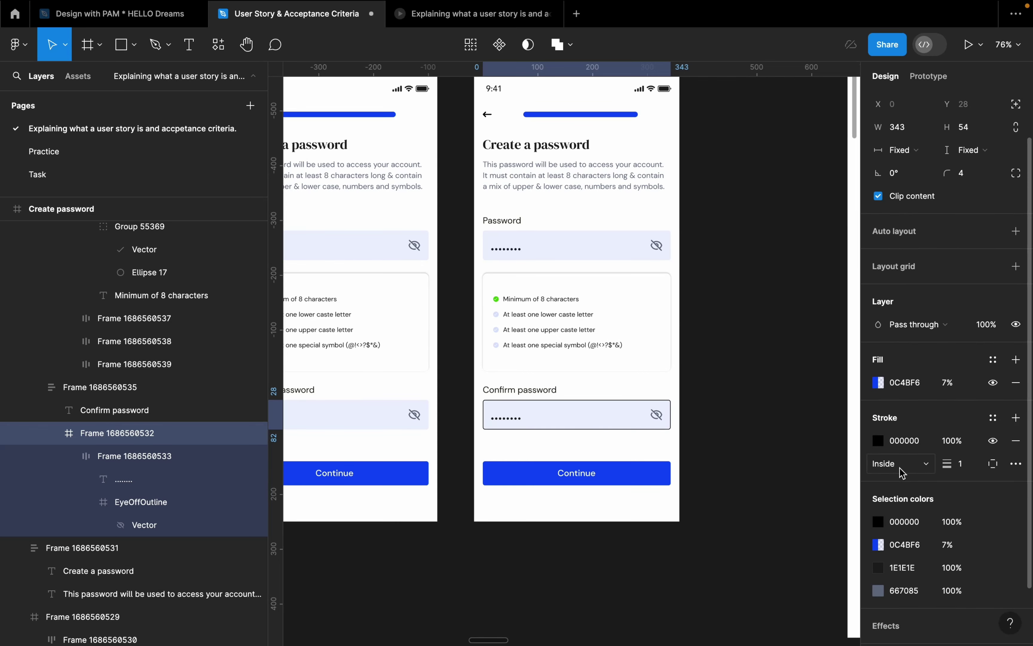
{"action": "left_click", "coordinate": [909, 442]}
{"action": "type", "text": "red"}
{"action": "key", "text": "Return"}
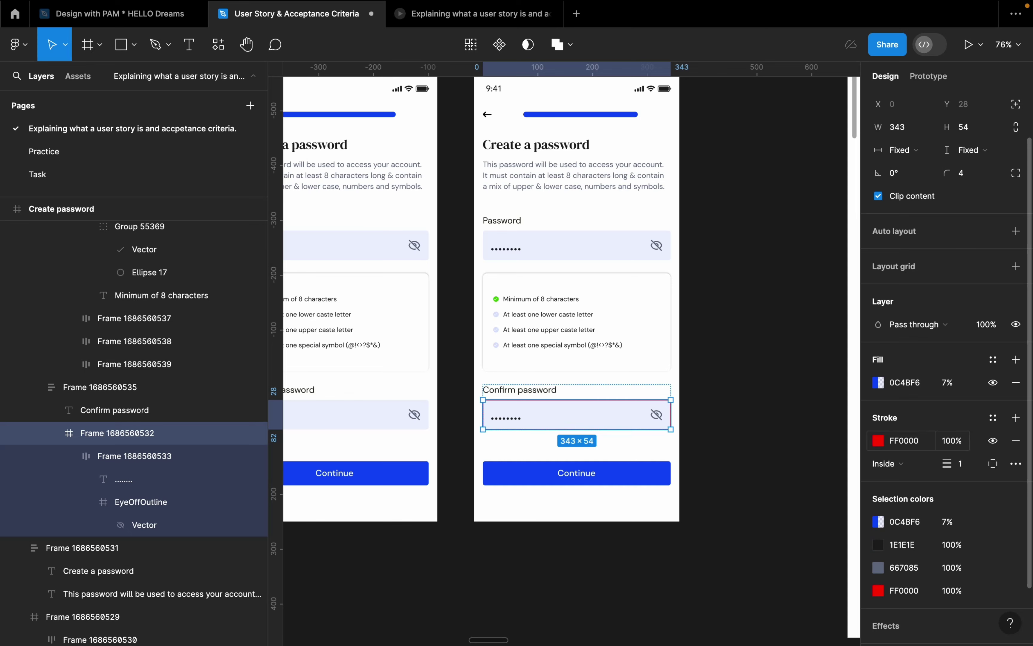
{"action": "left_click", "coordinate": [738, 431]}
{"action": "scroll", "coordinate": [612, 456], "scroll_direction": "up", "scroll_amount": 3}
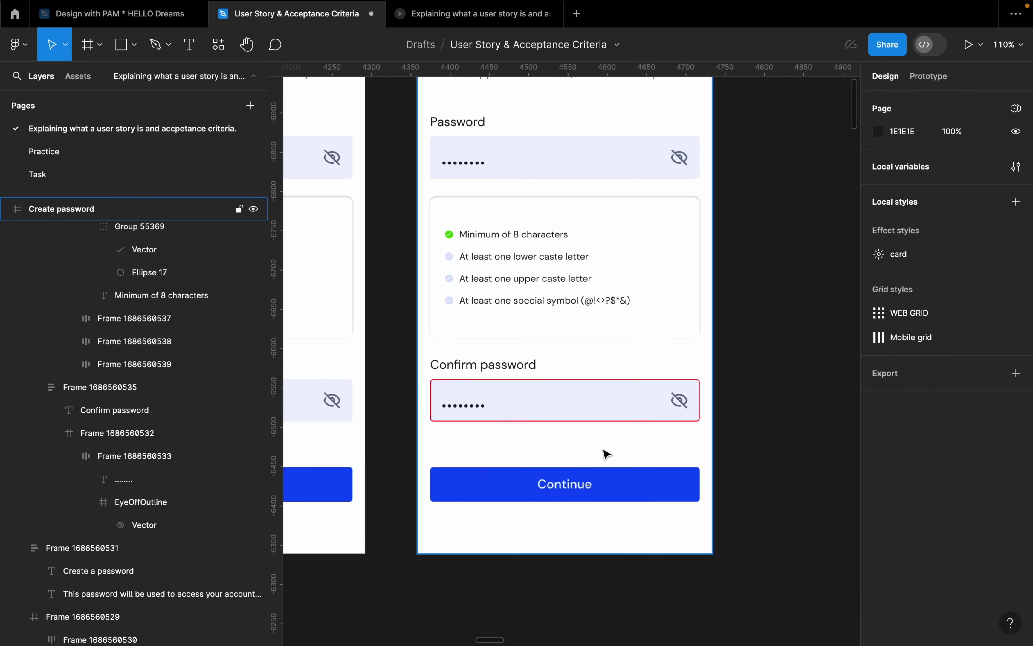
{"action": "left_click", "coordinate": [591, 412]}
{"action": "left_click", "coordinate": [747, 421]}
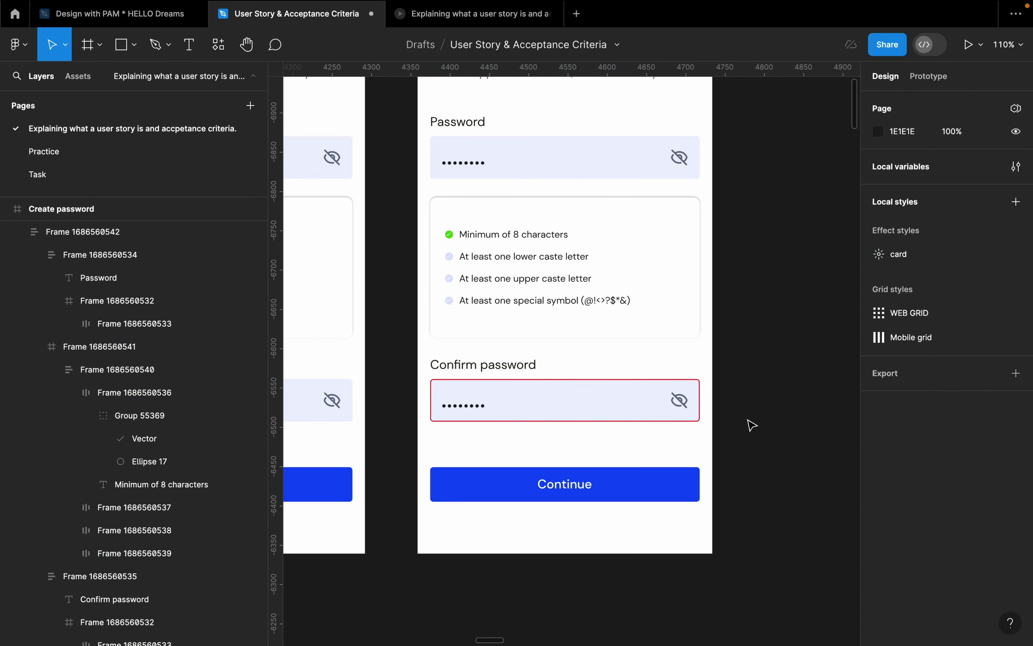
- Copy the Confirm password label to just below its field and change the copy's text to "Password don’t match"
{"action": "scroll", "coordinate": [751, 425], "scroll_direction": "down", "scroll_amount": 5}
{"action": "scroll", "coordinate": [750, 430], "scroll_direction": "up", "scroll_amount": 2}
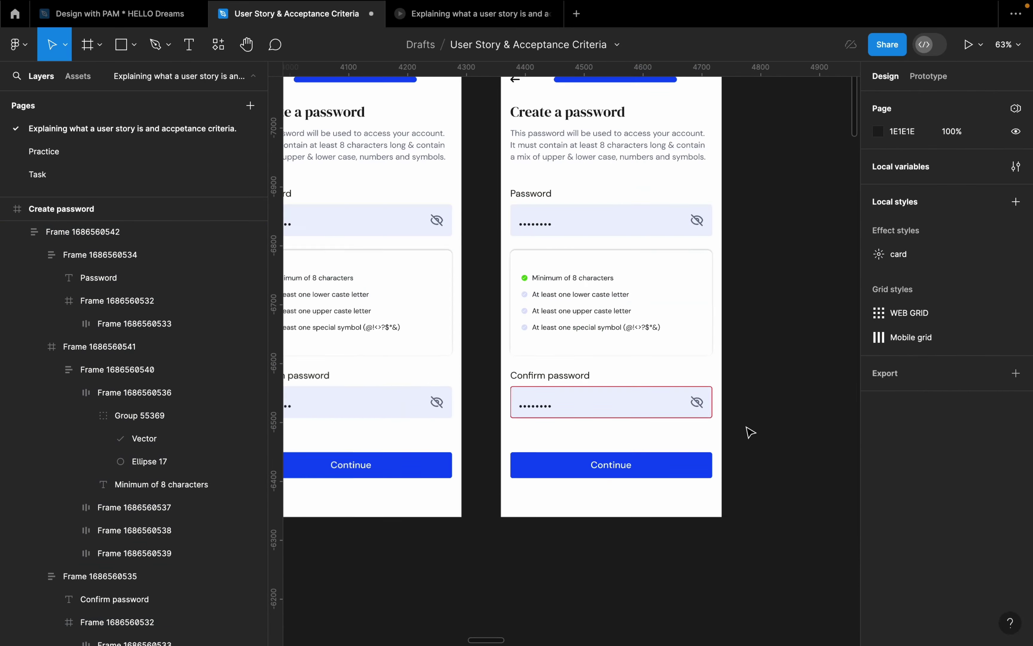
{"action": "left_click", "coordinate": [560, 378]}
{"action": "double_click", "coordinate": [561, 377]}
{"action": "left_click_drag", "start_coordinate": [560, 377], "coordinate": [563, 428]}
{"action": "double_click", "coordinate": [563, 428]}
{"action": "type", "text": "Password don’t match"}
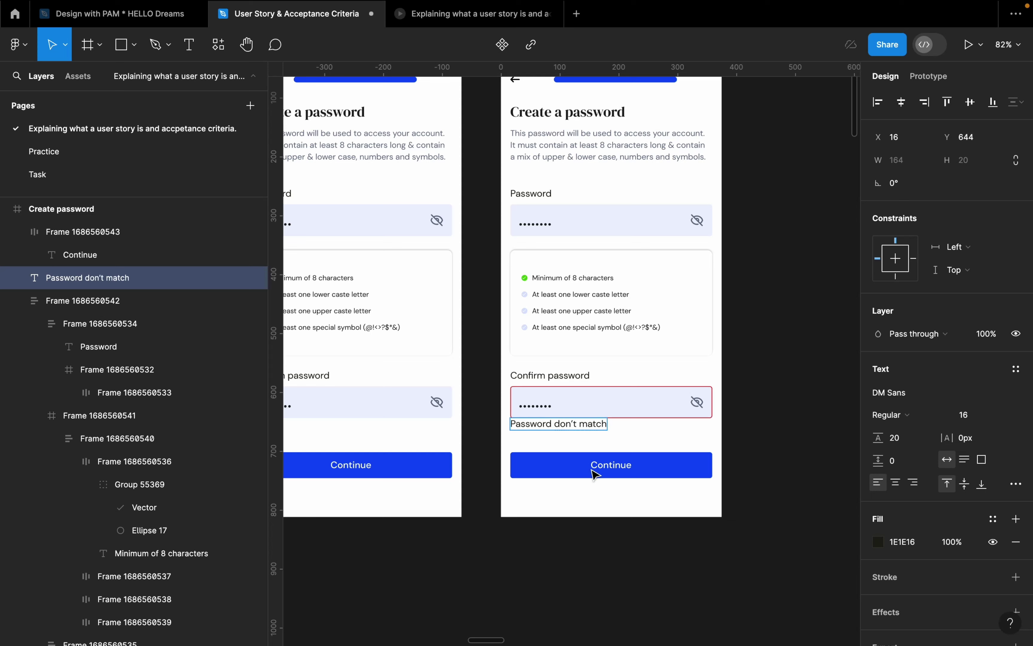
{"action": "key", "text": "Escape"}
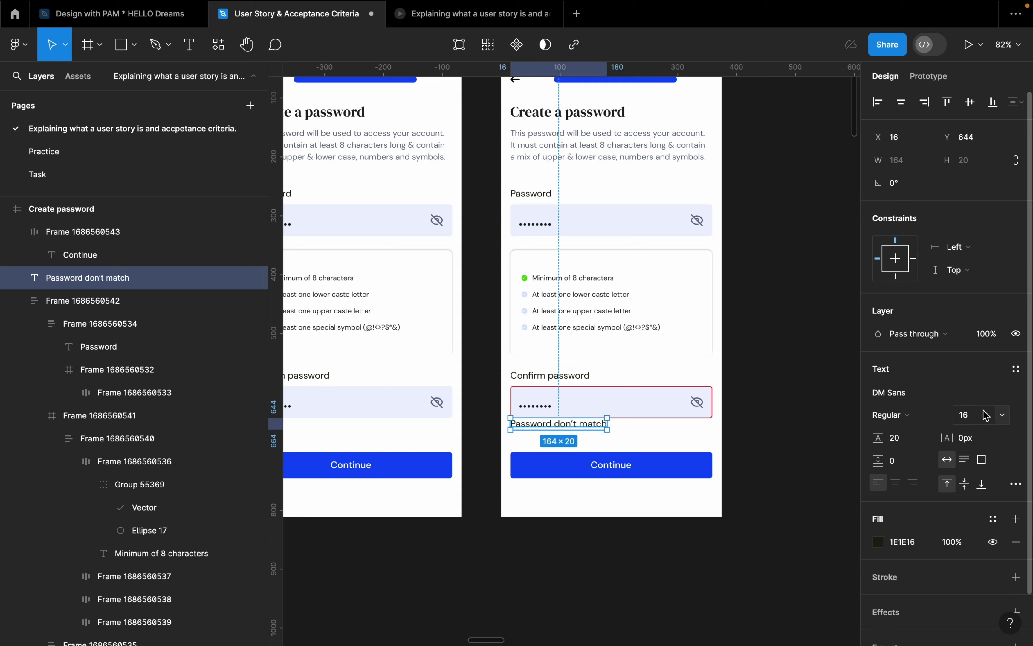
- Set the "Password don’t match" text to font size 12 and move it down to Y 649 below the field
{"action": "left_click", "coordinate": [1001, 415]}
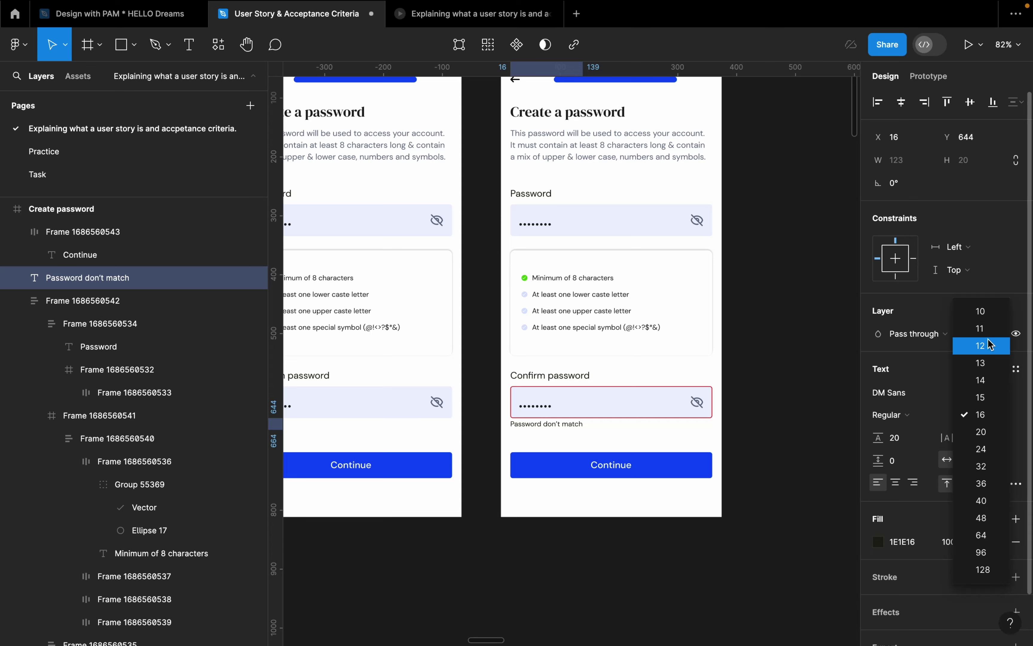
{"action": "left_click", "coordinate": [990, 349]}
{"action": "scroll", "coordinate": [651, 434], "scroll_direction": "up", "scroll_amount": 5}
{"action": "left_click_drag", "start_coordinate": [514, 427], "coordinate": [515, 429]}
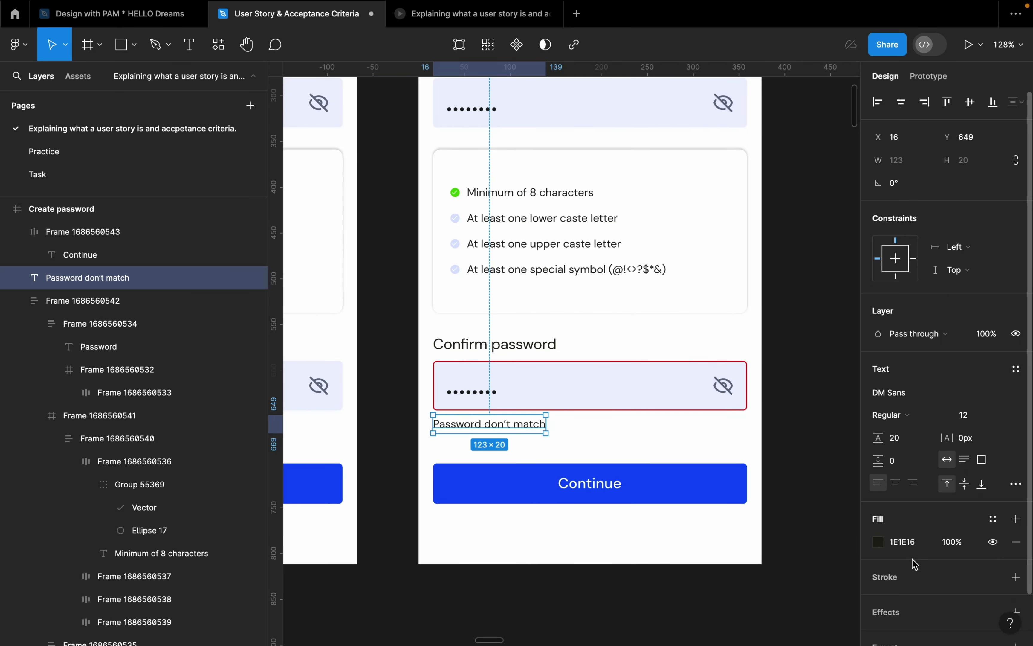
- Set the "Password don’t match" text fill to red and view the error screen beside the previous one
{"action": "left_click", "coordinate": [905, 541]}
{"action": "type", "text": "red"}
{"action": "key", "text": "Return"}
{"action": "left_click", "coordinate": [708, 478]}
{"action": "scroll", "coordinate": [706, 469], "scroll_direction": "down", "scroll_amount": 8}
{"action": "left_click", "coordinate": [705, 457]}
{"action": "scroll", "coordinate": [707, 455], "scroll_direction": "up", "scroll_amount": 5}
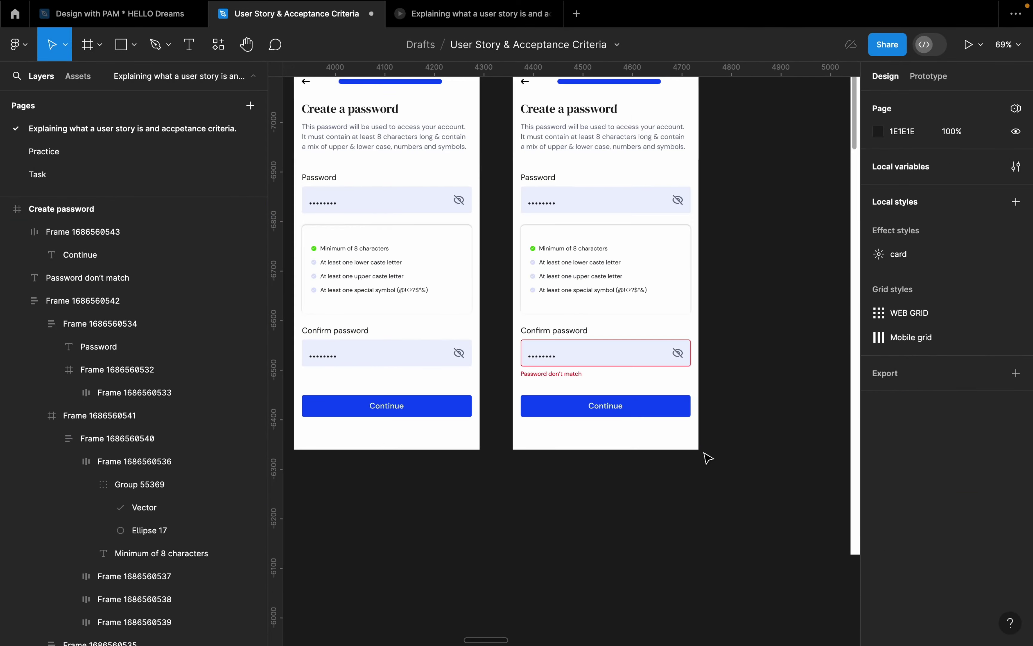
- Move the User story and acceptance criteria frame further right to free up space beside the mismatch error screen
{"action": "scroll", "coordinate": [696, 462], "scroll_direction": "down", "scroll_amount": 4}
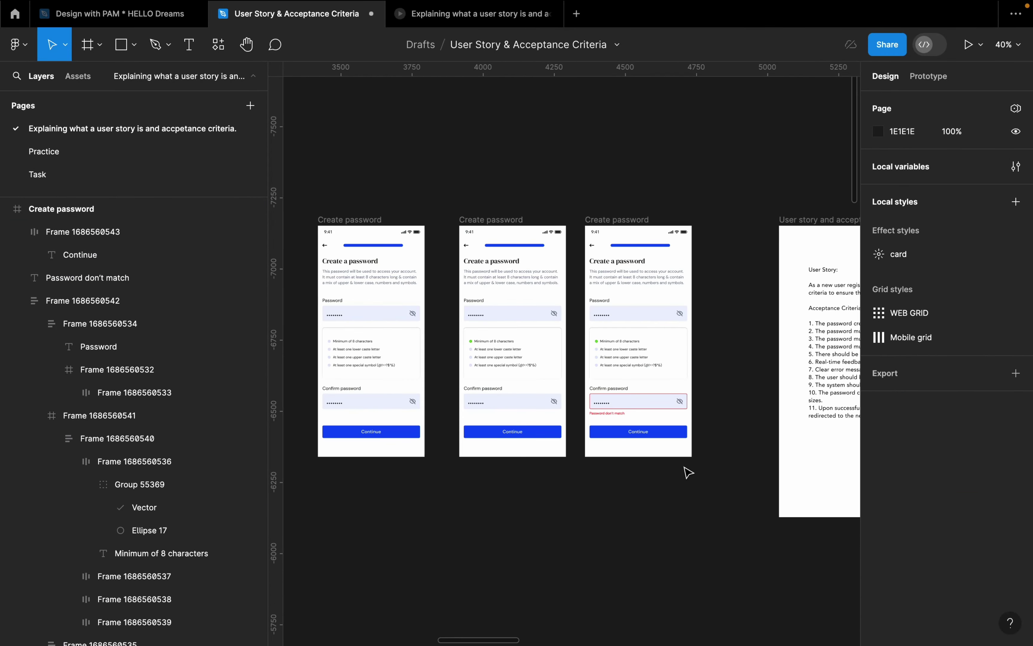
{"action": "scroll", "coordinate": [688, 476], "scroll_direction": "right", "scroll_amount": 5}
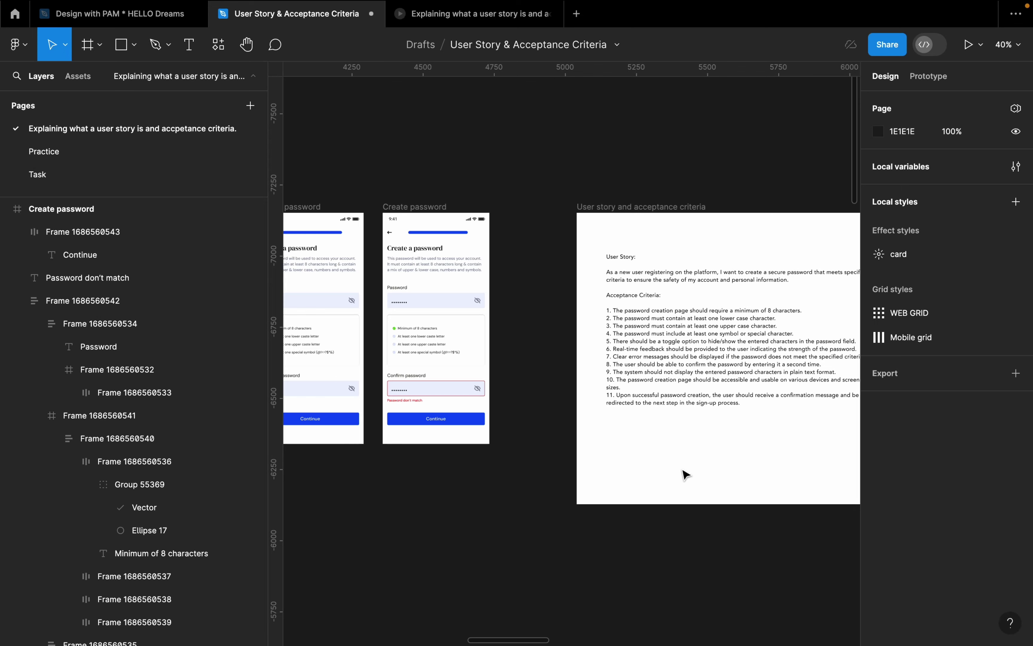
{"action": "scroll", "coordinate": [556, 450], "scroll_direction": "down", "scroll_amount": 2}
{"action": "left_click", "coordinate": [641, 247]}
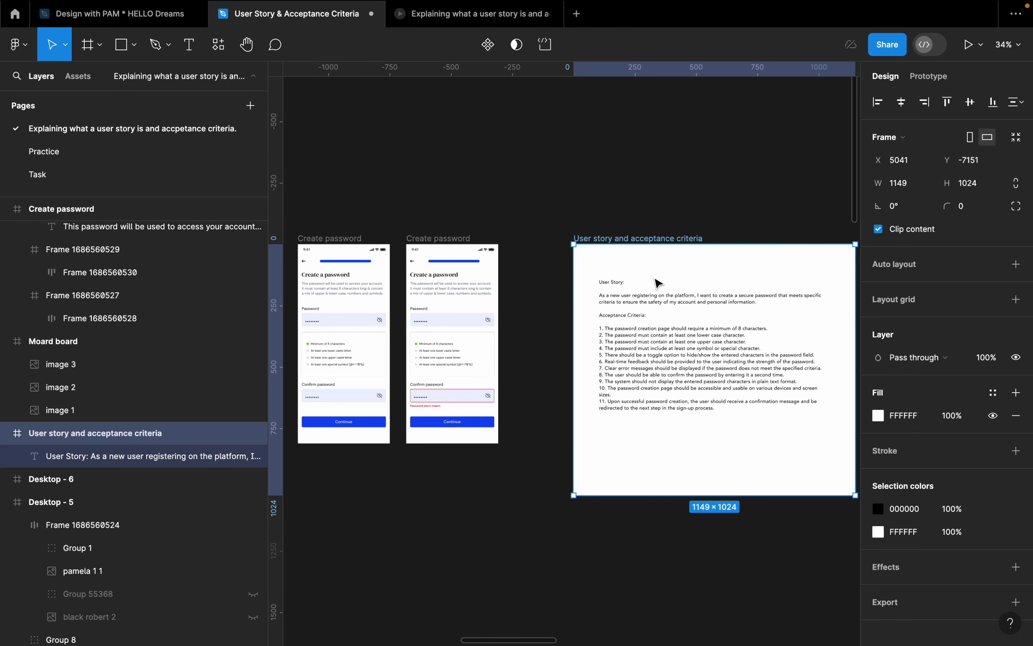
{"action": "left_click_drag", "start_coordinate": [657, 283], "coordinate": [768, 271]}
{"action": "scroll", "coordinate": [580, 250], "scroll_direction": "up", "scroll_amount": 2}
{"action": "left_click", "coordinate": [580, 250]}
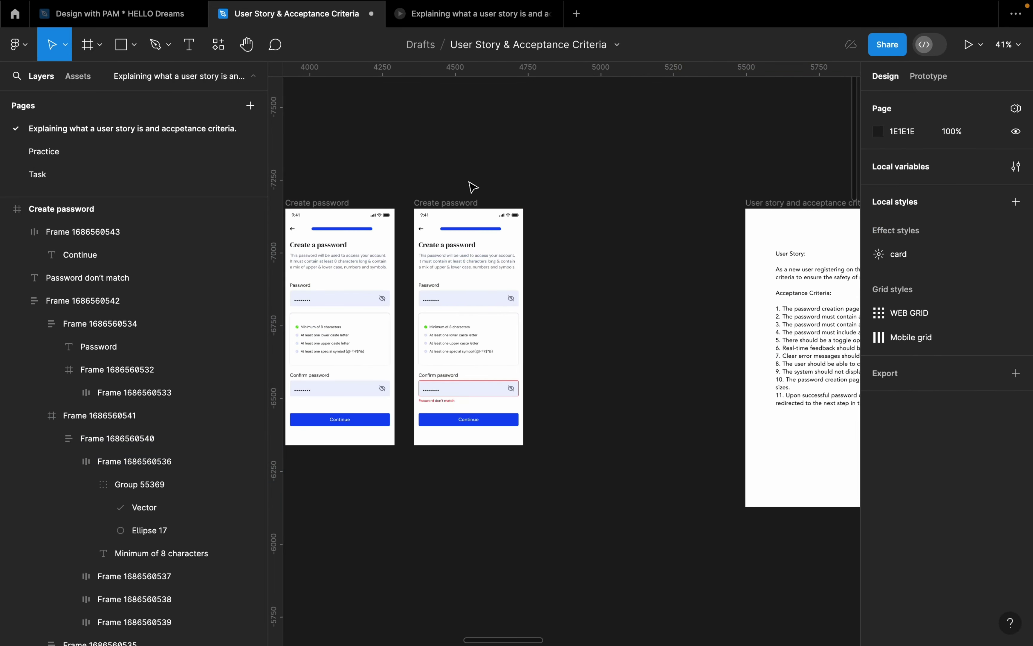
- Add an iPhone 13 mini frame (375 × 812) beside the mismatch error screen and name it "succes screen"
{"action": "left_click", "coordinate": [457, 201]}
{"action": "scroll", "coordinate": [604, 265], "scroll_direction": "up", "scroll_amount": 1}
{"action": "left_click", "coordinate": [602, 225]}
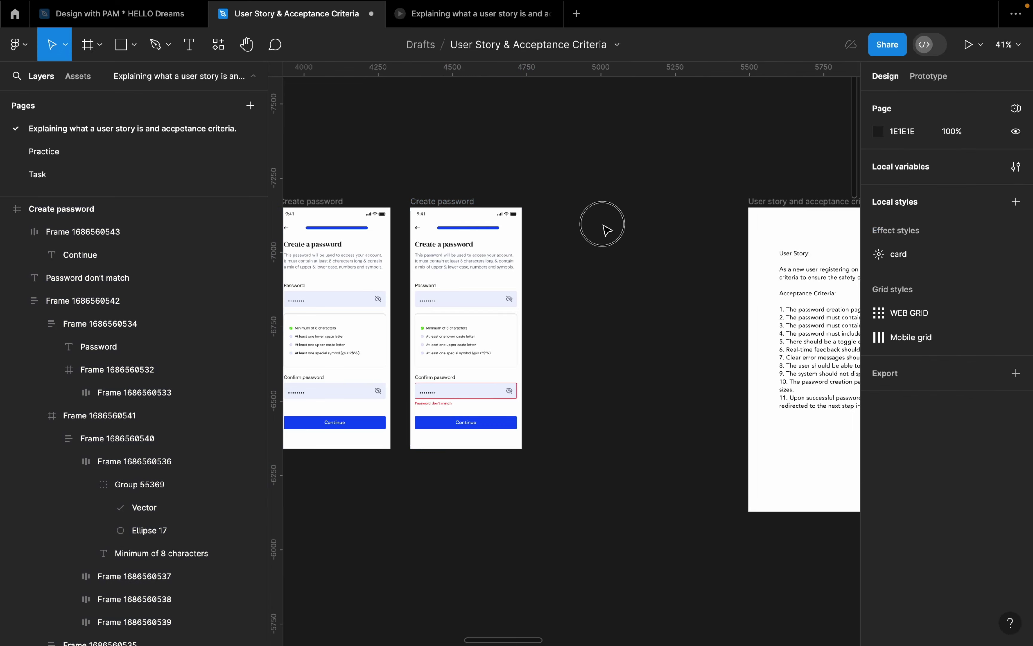
{"action": "key", "text": "f"}
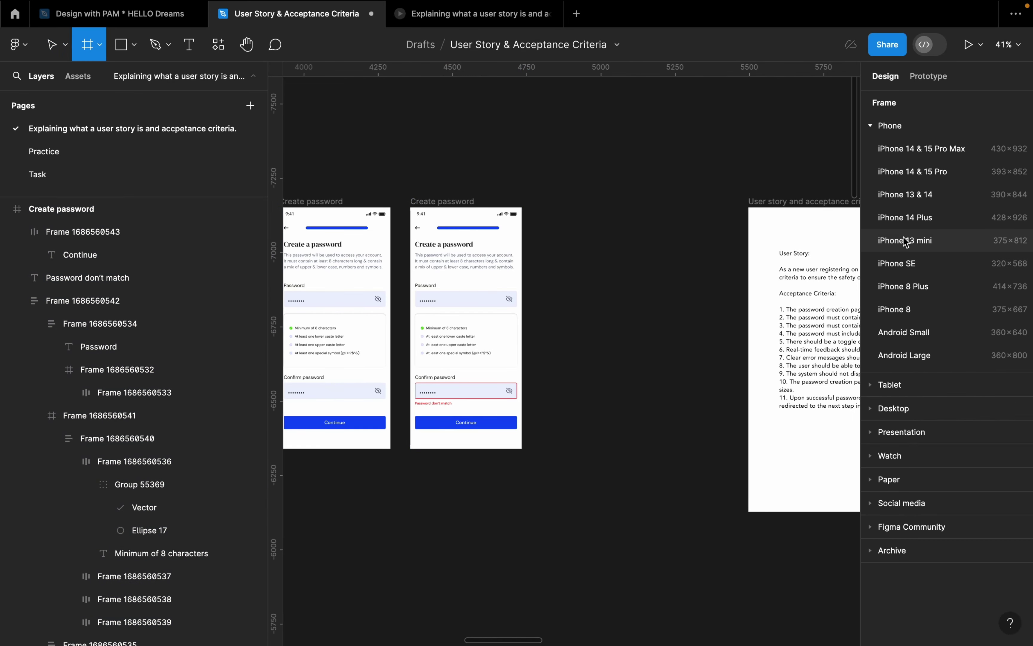
{"action": "left_click", "coordinate": [906, 241]}
{"action": "left_click_drag", "start_coordinate": [577, 289], "coordinate": [595, 289]}
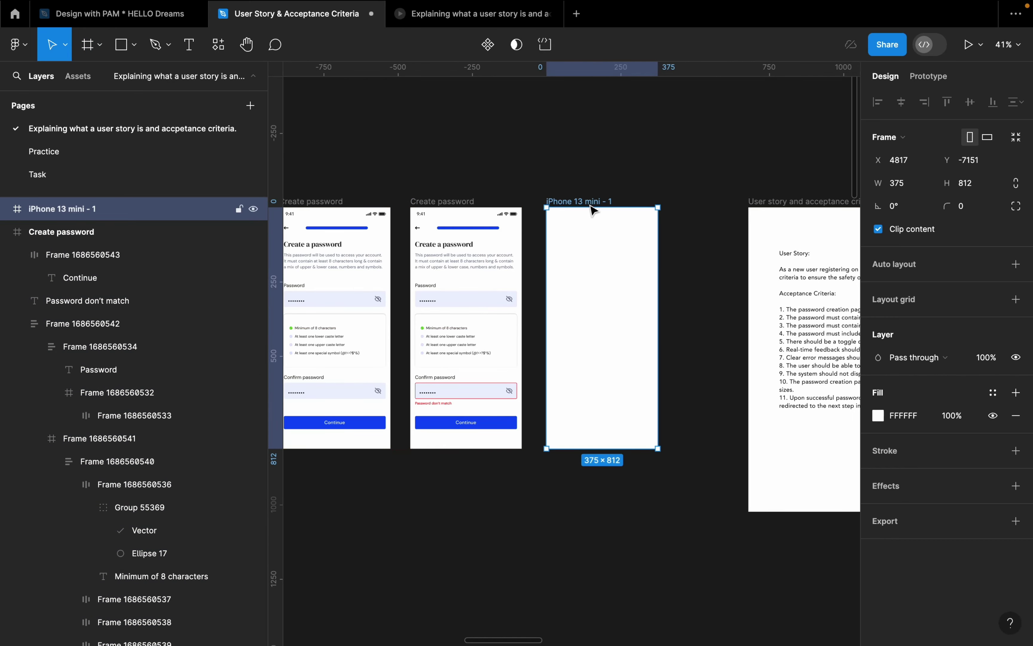
{"action": "double_click", "coordinate": [590, 204]}
{"action": "type", "text": "succes screen"}
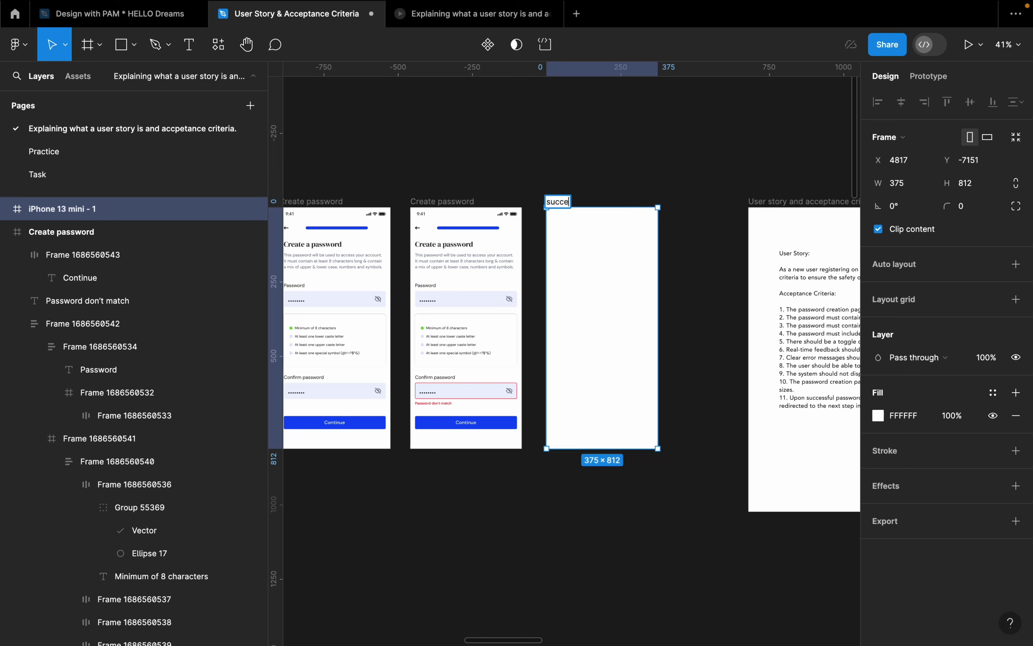
{"action": "left_click", "coordinate": [721, 248]}
- Copy the "Create a password" heading onto the success screen and change its text to "Password Created"
{"action": "left_click", "coordinate": [452, 251]}
{"action": "left_click", "coordinate": [451, 251]}
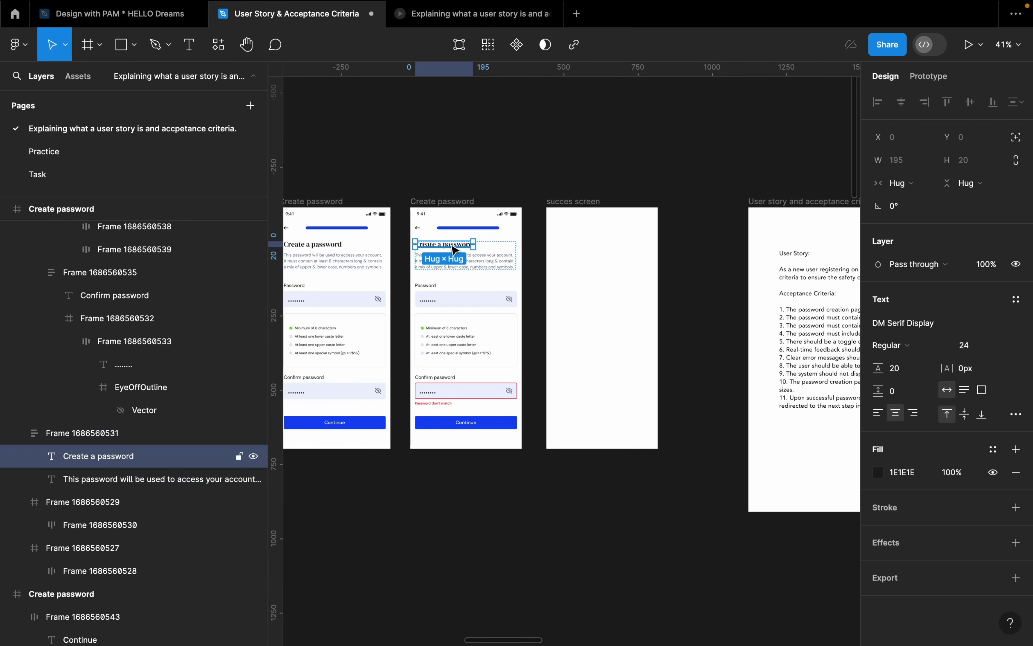
{"action": "left_click_drag", "start_coordinate": [451, 251], "coordinate": [615, 305]}
{"action": "scroll", "coordinate": [615, 305], "scroll_direction": "up", "scroll_amount": 5}
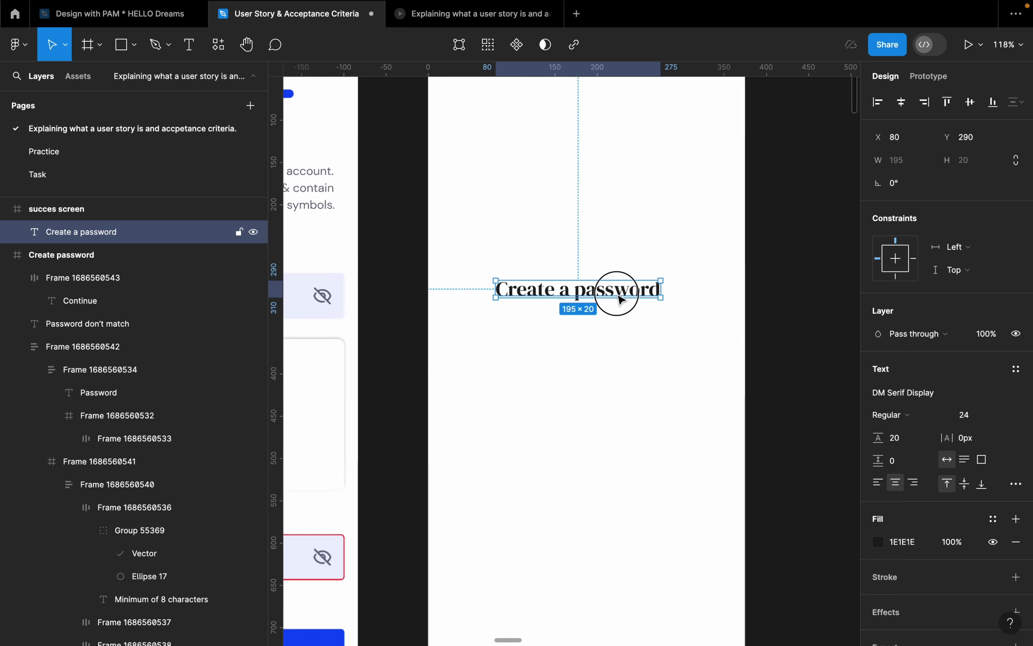
{"action": "double_click", "coordinate": [616, 293]}
{"action": "type", "text": "Passsword Created"}
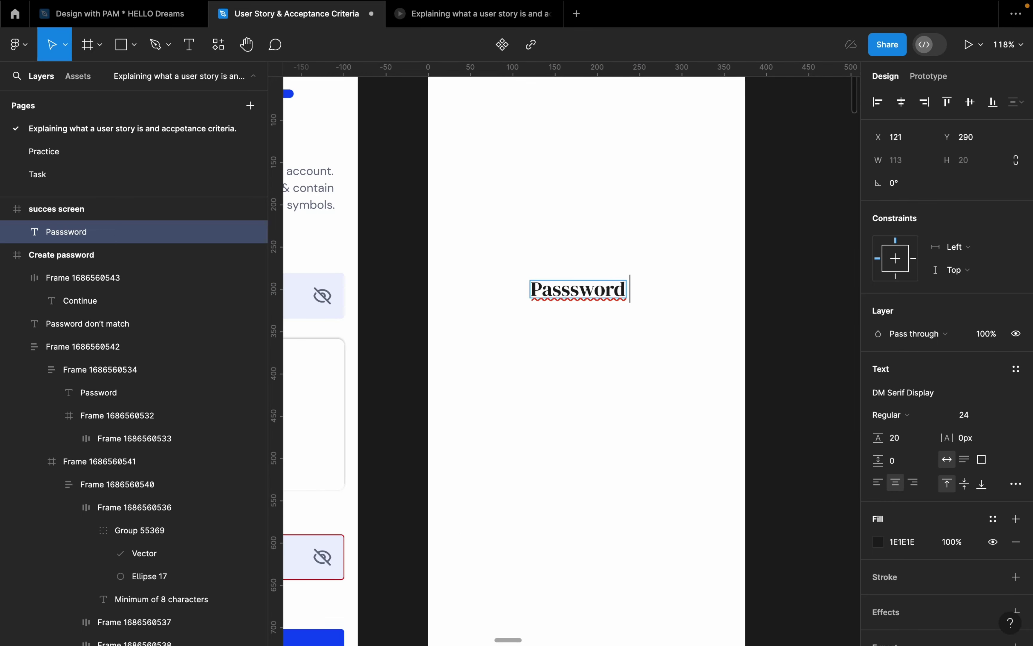
{"action": "left_click", "coordinate": [639, 340]}
{"action": "key", "text": "Escape"}
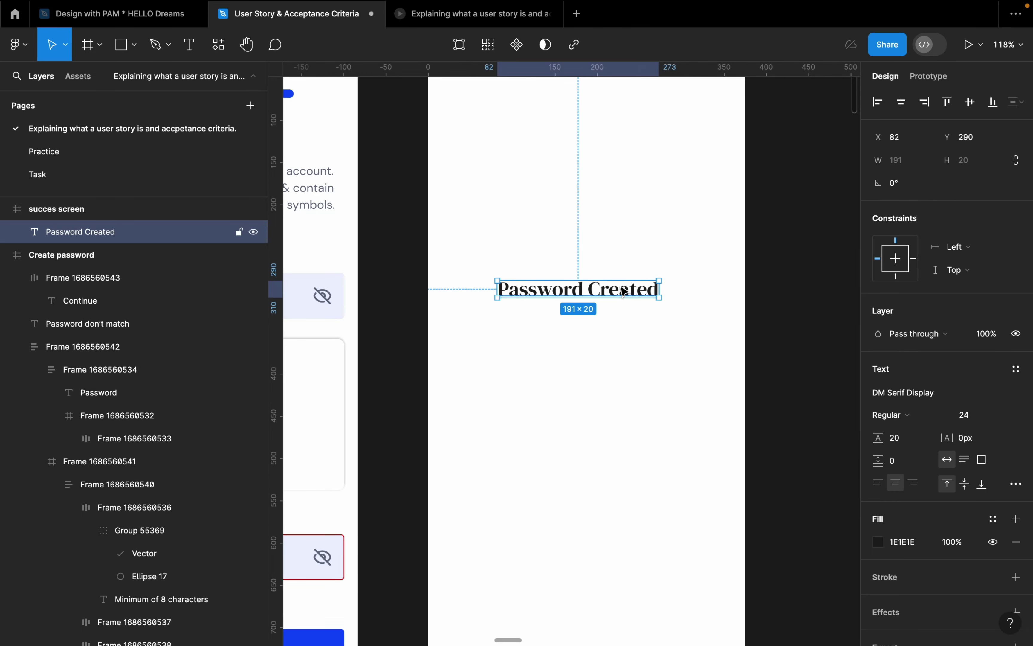
{"action": "left_click_drag", "start_coordinate": [619, 285], "coordinate": [635, 327]}
{"action": "key", "text": "ctrl+z"}
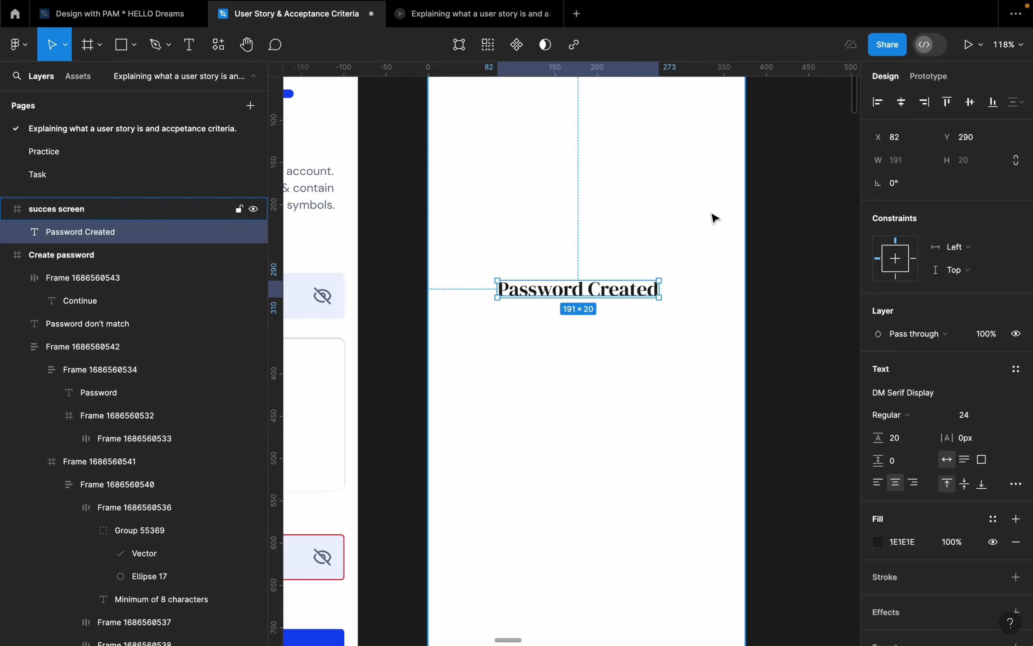
- Copy the description paragraph below the Password Created heading and replace its text with "Your password has been successfully created"
{"action": "scroll", "coordinate": [715, 217], "scroll_direction": "down", "scroll_amount": 3}
{"action": "left_click", "coordinate": [475, 201]}
{"action": "left_click_drag", "start_coordinate": [469, 201], "coordinate": [645, 287]}
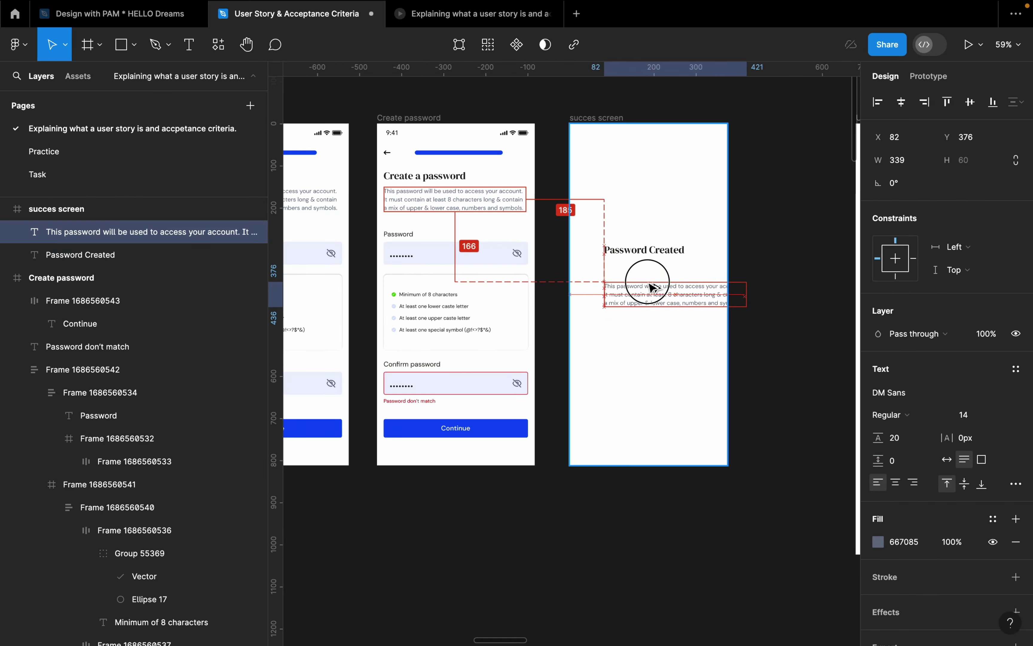
{"action": "scroll", "coordinate": [720, 278], "scroll_direction": "up", "scroll_amount": 5}
{"action": "double_click", "coordinate": [709, 265]}
{"action": "type", "text": "Your "}
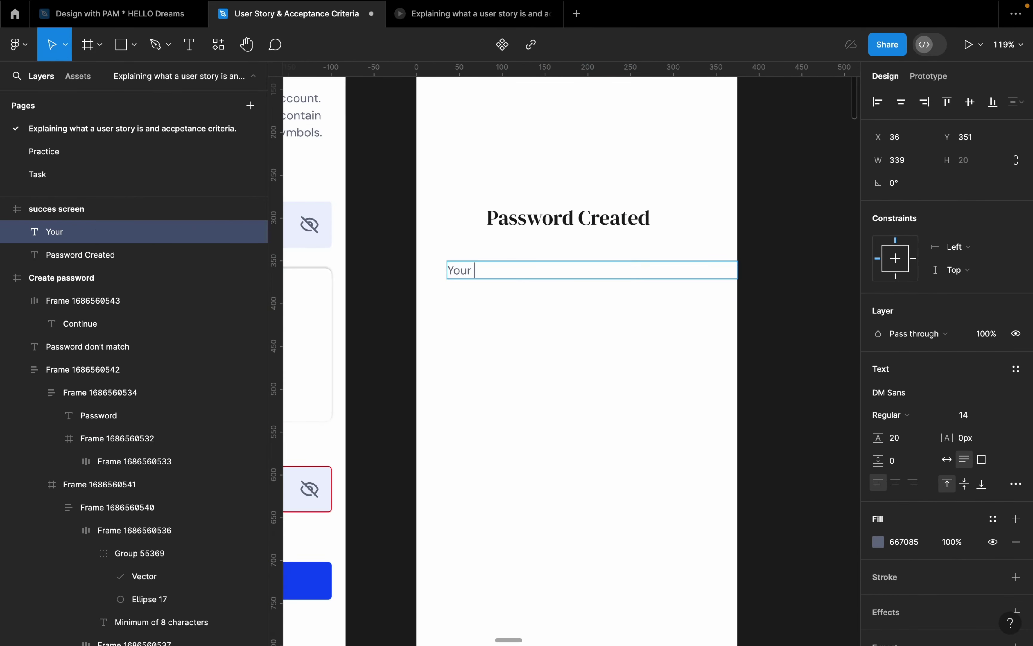
{"action": "type", "text": "password hjas been"}
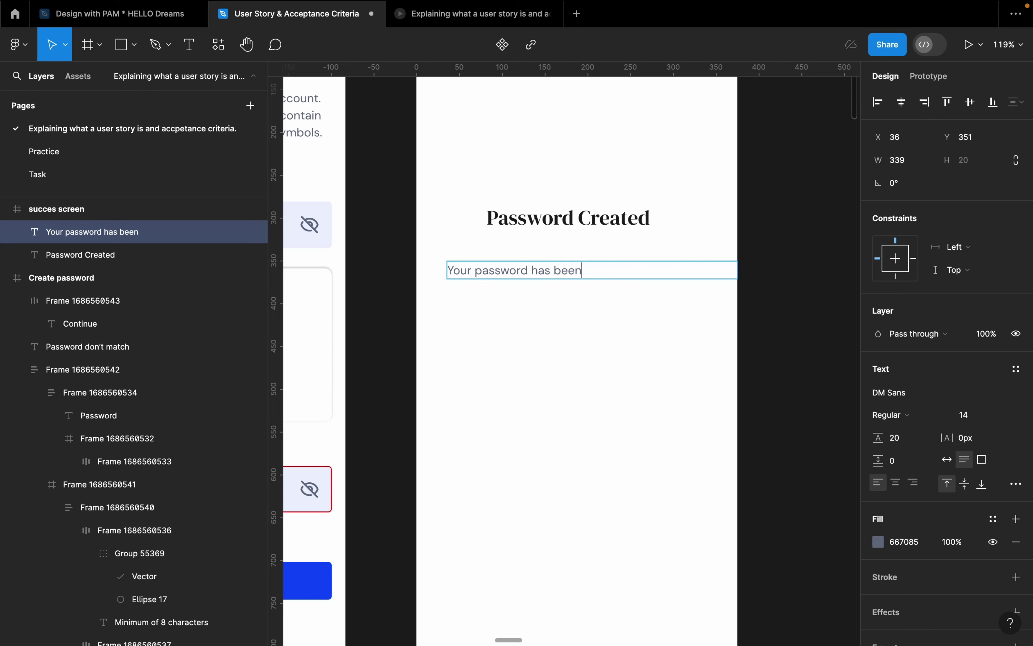
{"action": "type", "text": "ccessfully creat"}
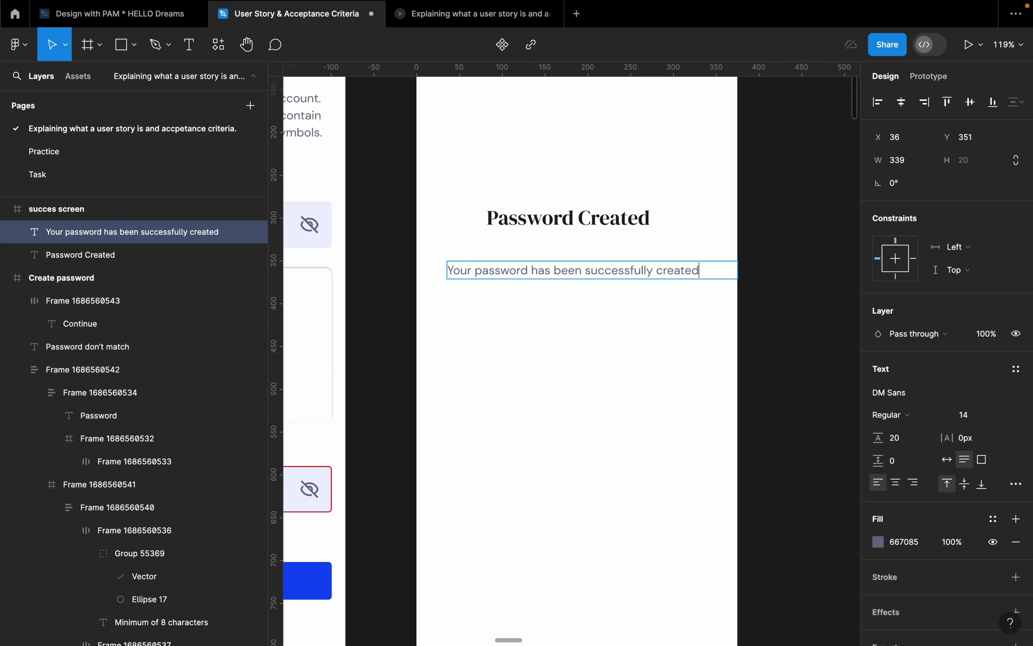
{"action": "type", "text": "ed"}
{"action": "key", "text": "Escape"}
- Edit the success message to read "Congratulations, your password has been successfully created"
{"action": "scroll", "coordinate": [435, 263], "scroll_direction": "up", "scroll_amount": 5}
{"action": "double_click", "coordinate": [482, 286]}
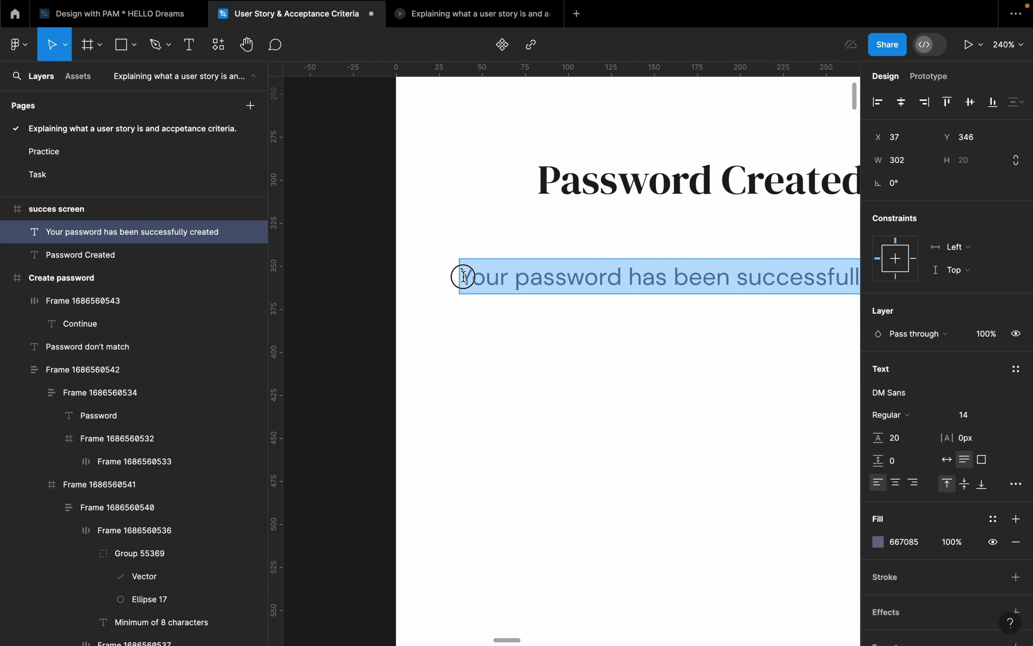
{"action": "left_click", "coordinate": [463, 276]}
{"action": "type", "text": "Con"}
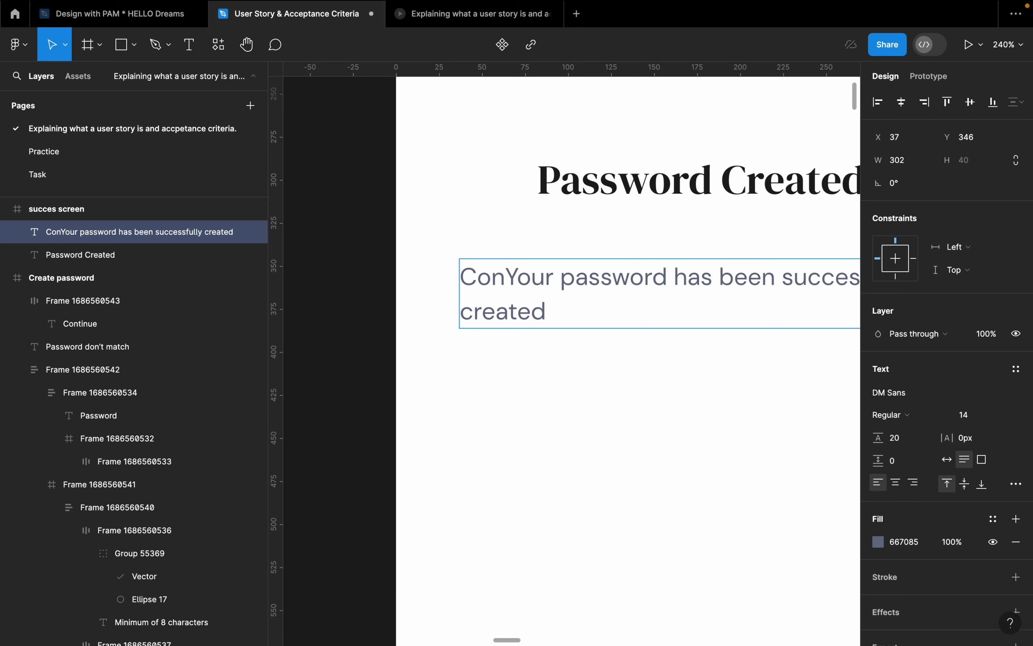
{"action": "type", "text": "grat"}
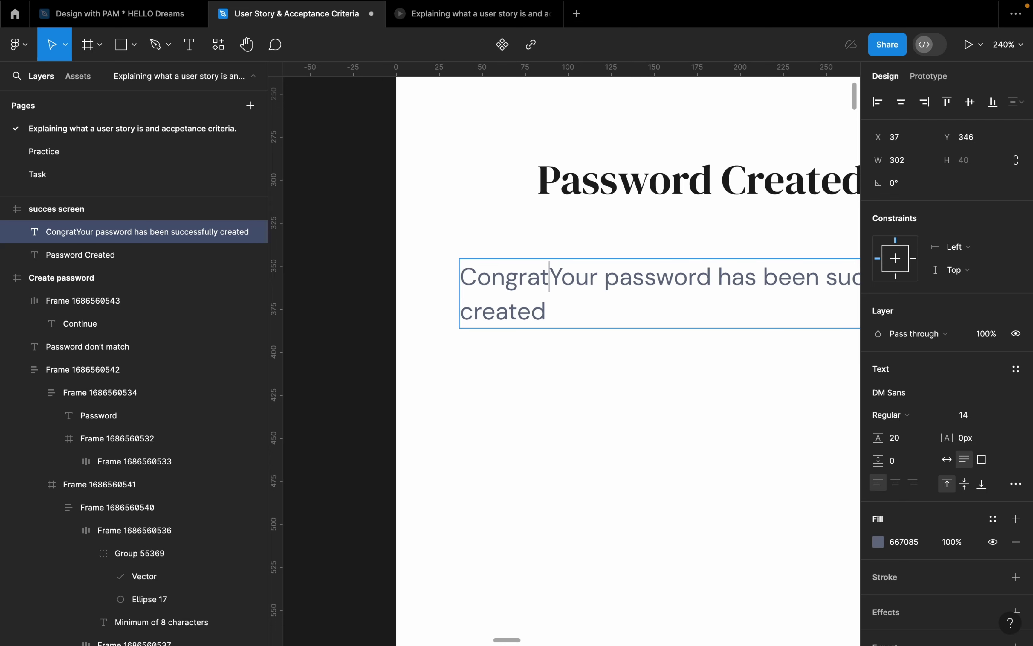
{"action": "type", "text": "ulaions"}
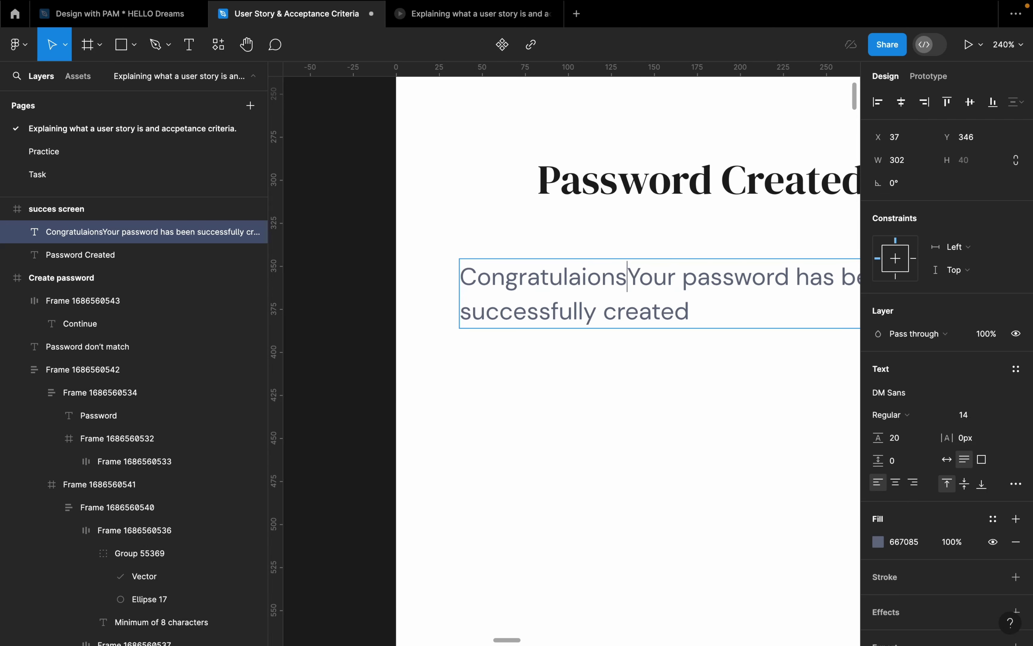
{"action": "type", "text": ","}
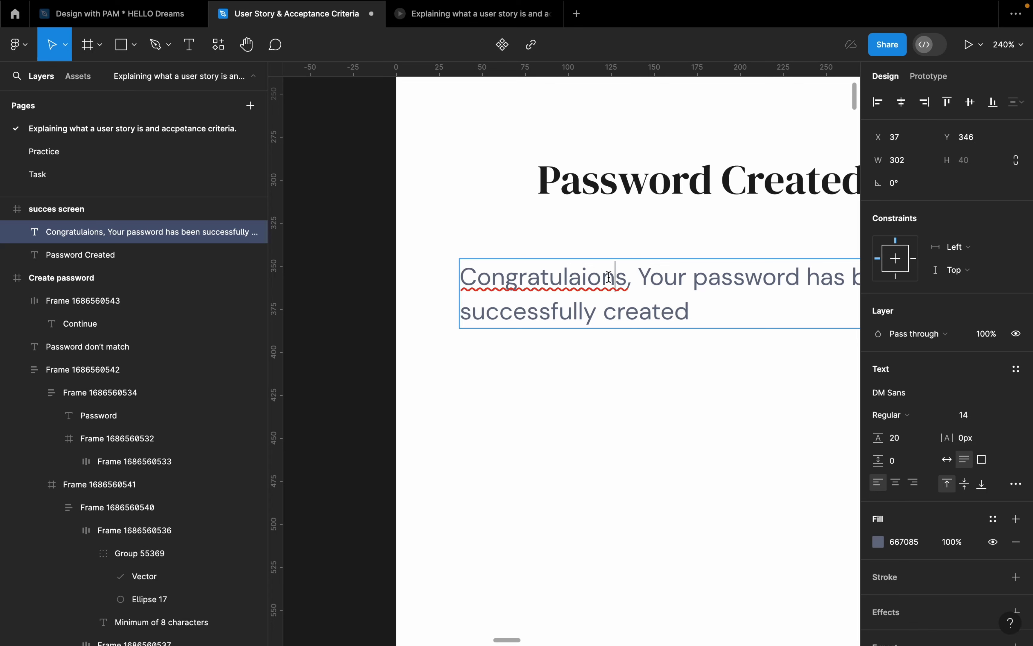
{"action": "right_click", "coordinate": [609, 277]}
{"action": "left_click", "coordinate": [644, 286]}
{"action": "left_click", "coordinate": [657, 277]}
{"action": "key", "text": "BackSpace"}
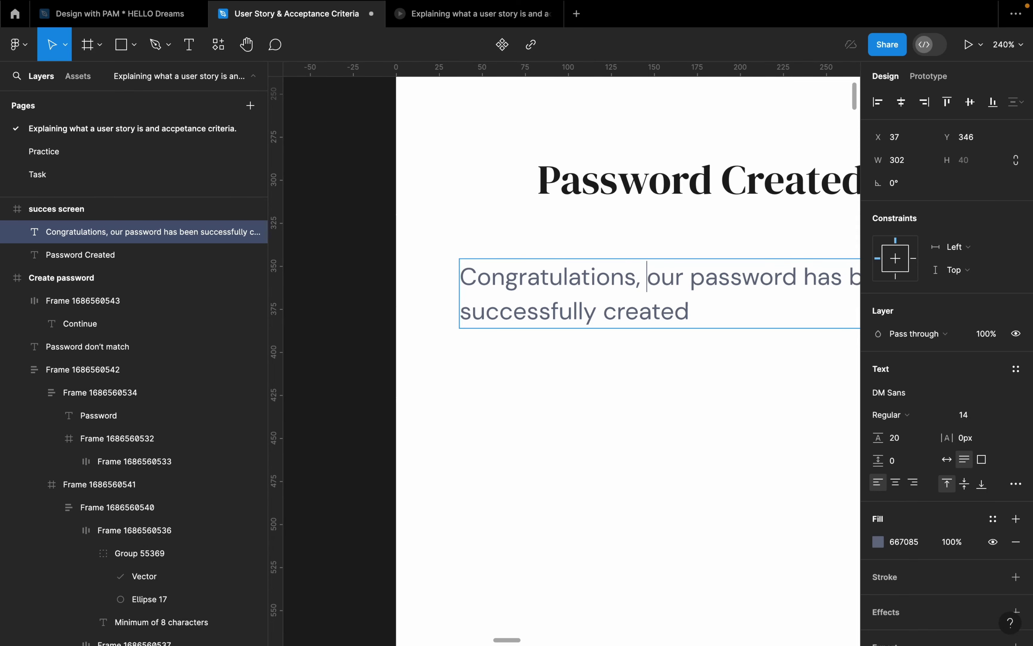
{"action": "type", "text": "y"}
{"action": "scroll", "coordinate": [365, 374], "scroll_direction": "down", "scroll_amount": 5}
{"action": "key", "text": "Escape"}
- Move the congratulations message up to about Y 337 below the heading and center-align its text
{"action": "left_click_drag", "start_coordinate": [508, 348], "coordinate": [512, 340]}
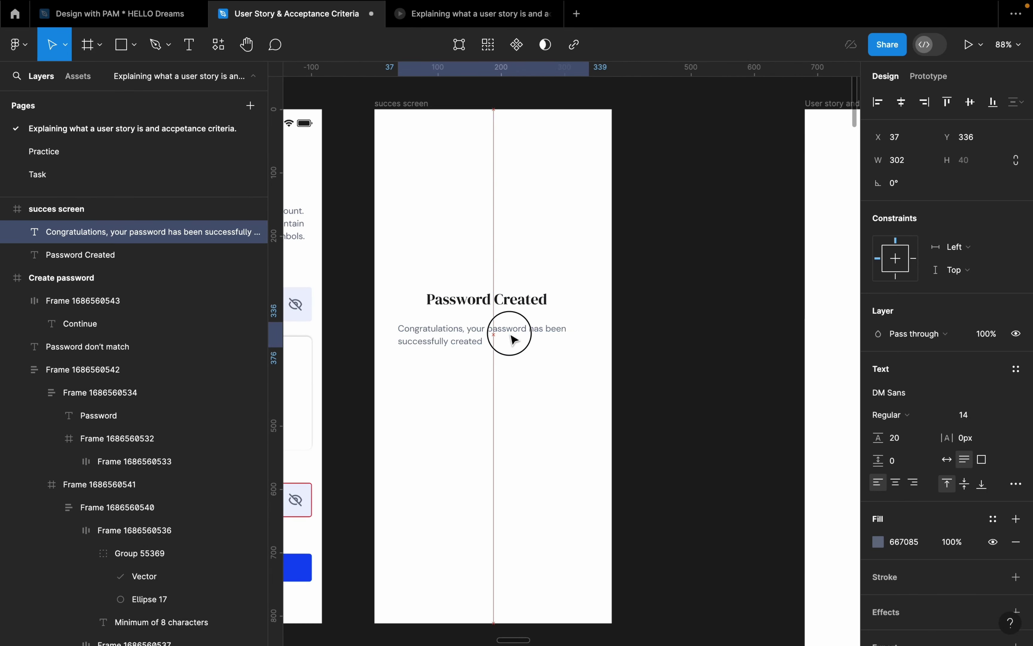
{"action": "left_click", "coordinate": [896, 487]}
{"action": "left_click", "coordinate": [544, 385]}
- Combine the Password Created heading and congratulations message in a vertical auto layout with spacing 28
{"action": "left_click", "coordinate": [478, 335]}
{"action": "left_click", "coordinate": [505, 303], "text": "shift"}
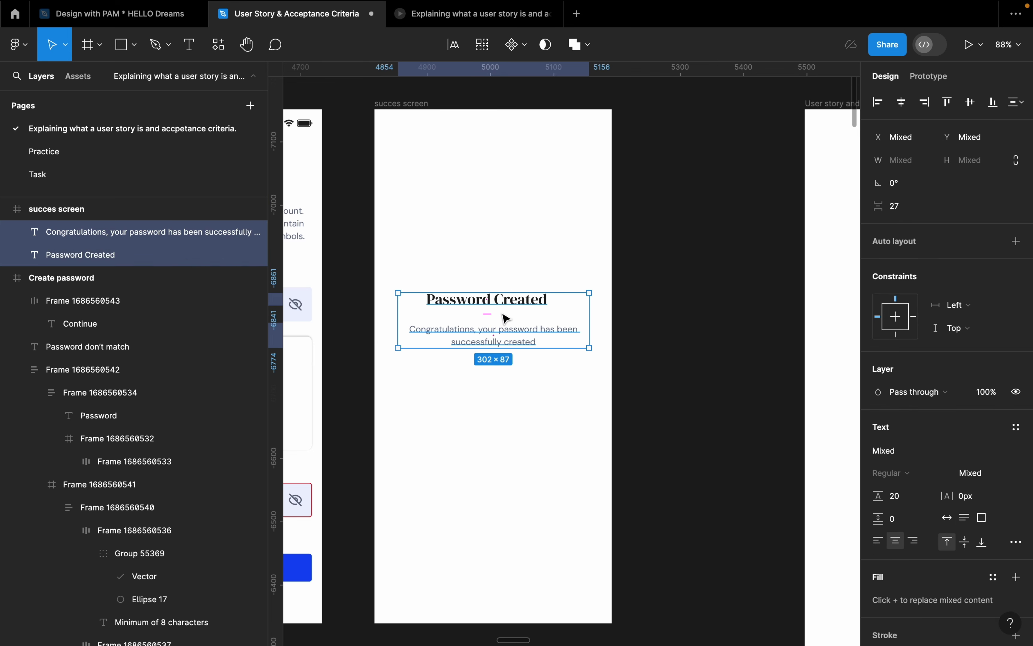
{"action": "key", "text": "shift+a"}
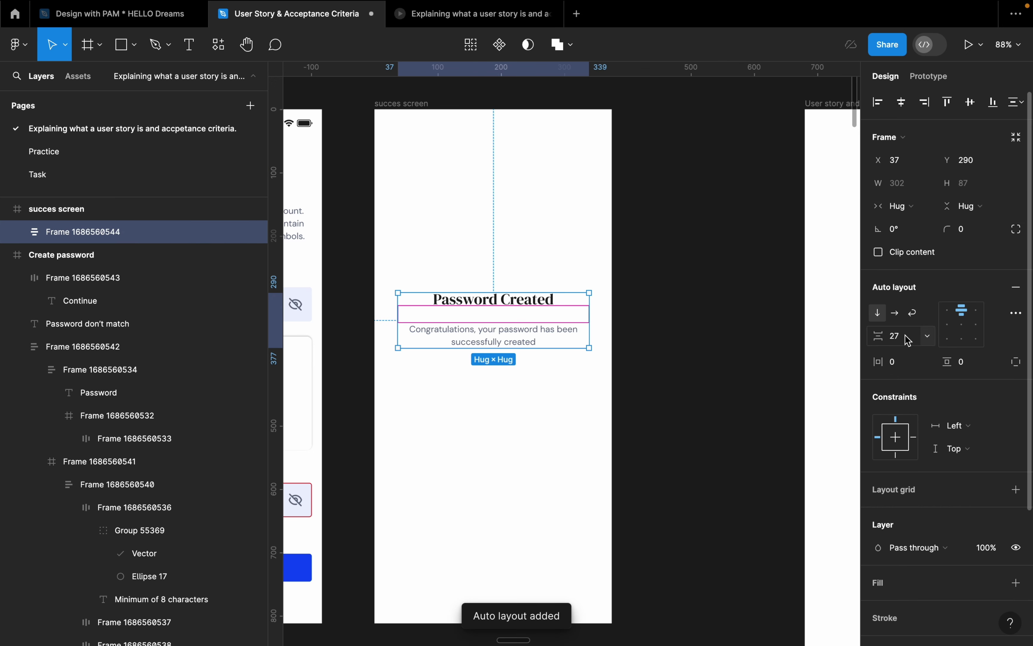
{"action": "type", "text": "28"}
{"action": "key", "text": "Return"}
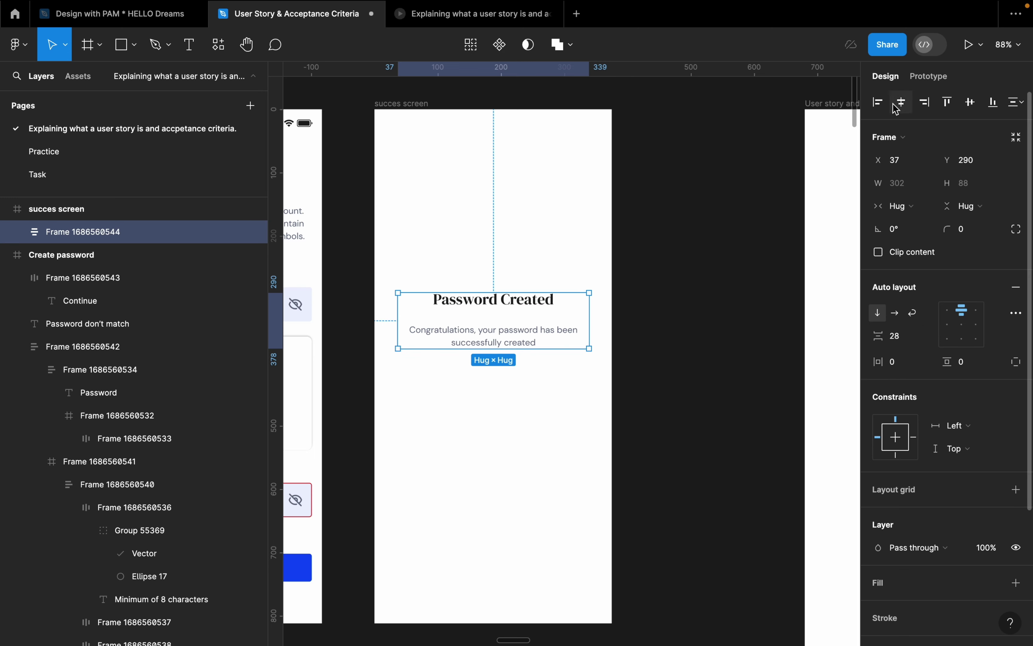
- Copy the status bar frame from the mismatch error screen to the top of the success screen
{"action": "scroll", "coordinate": [708, 318], "scroll_direction": "down", "scroll_amount": 5}
{"action": "scroll", "coordinate": [564, 256], "scroll_direction": "up", "scroll_amount": 4}
{"action": "left_click", "coordinate": [563, 253]}
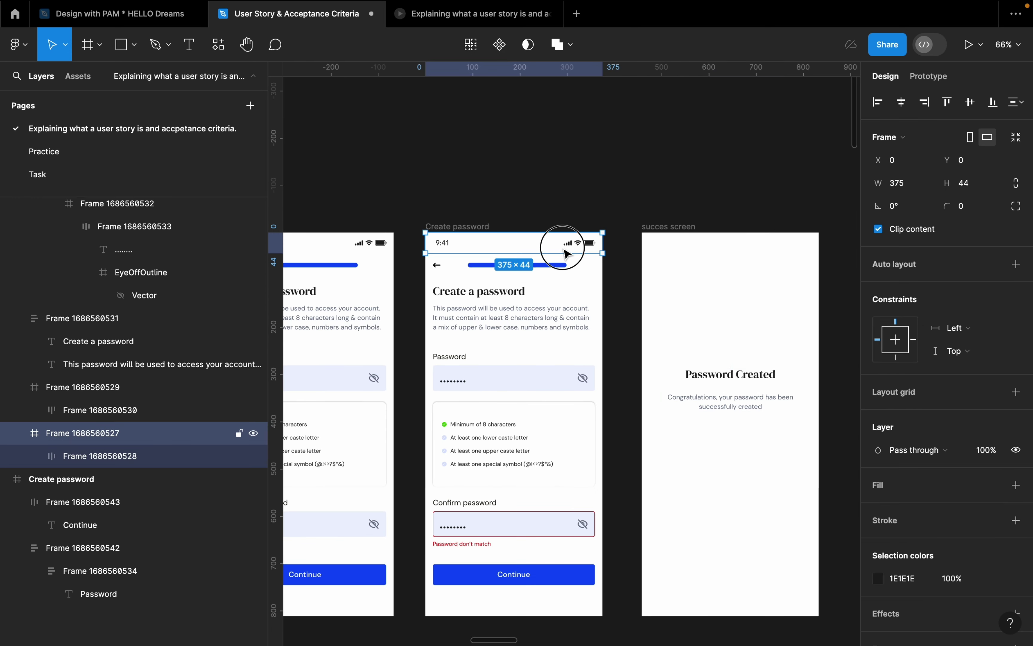
{"action": "left_click", "coordinate": [664, 231]}
{"action": "key", "text": "ctrl+v"}
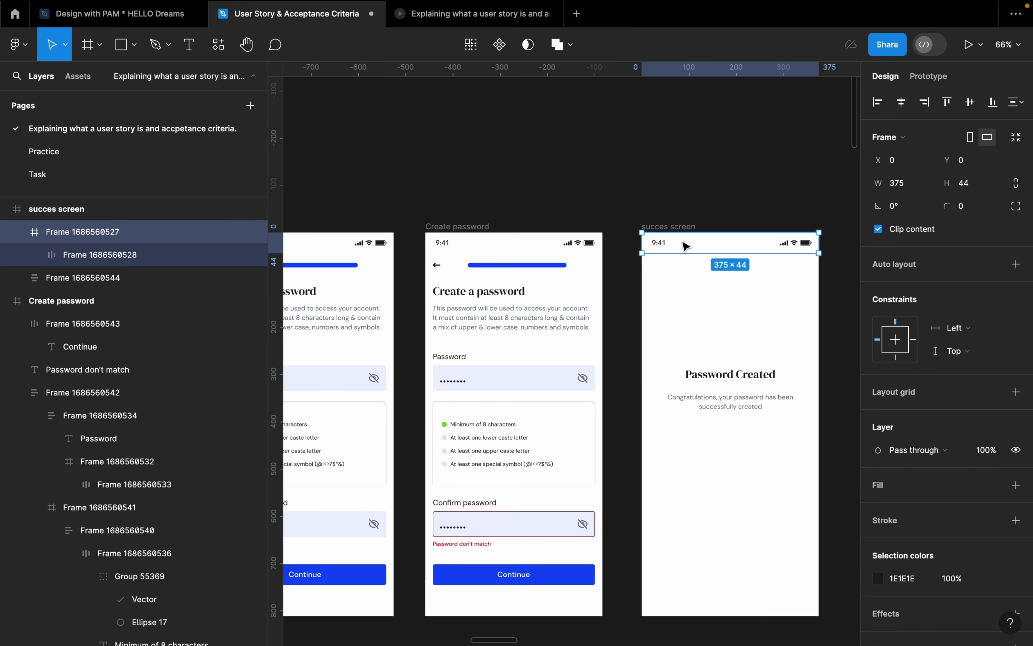
{"action": "left_click", "coordinate": [671, 302]}
- Copy the Continue button from the mismatch error screen into the success screen
{"action": "scroll", "coordinate": [749, 366], "scroll_direction": "down", "scroll_amount": 3}
{"action": "scroll", "coordinate": [597, 405], "scroll_direction": "right", "scroll_amount": 2}
{"action": "left_click", "coordinate": [461, 428]}
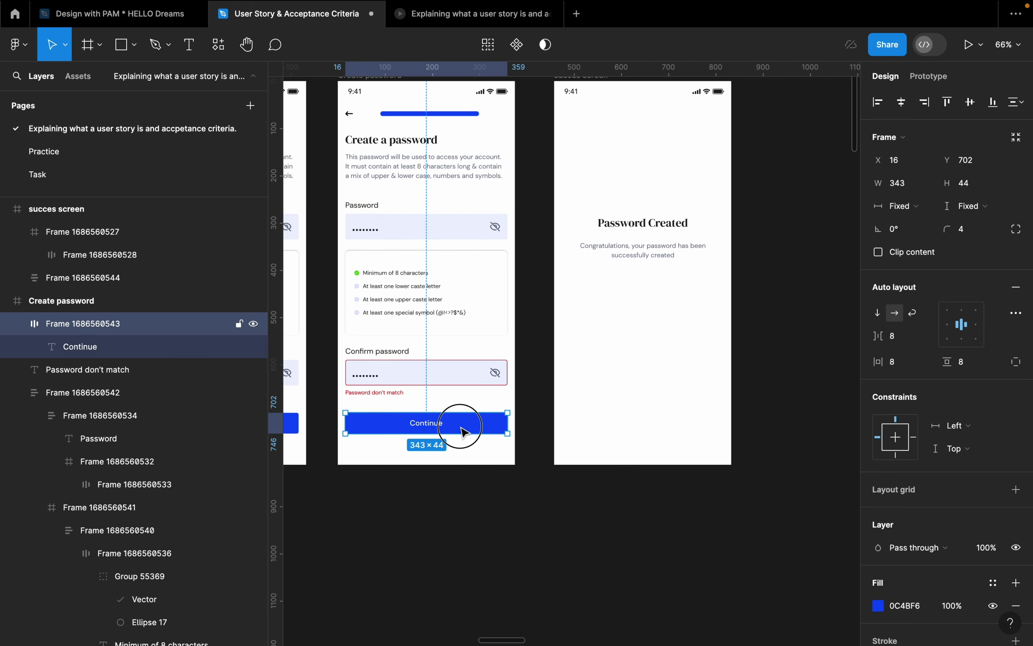
{"action": "key", "text": "ctrl+c"}
{"action": "scroll", "coordinate": [660, 411], "scroll_direction": "down", "scroll_amount": 3}
{"action": "left_click", "coordinate": [636, 180]}
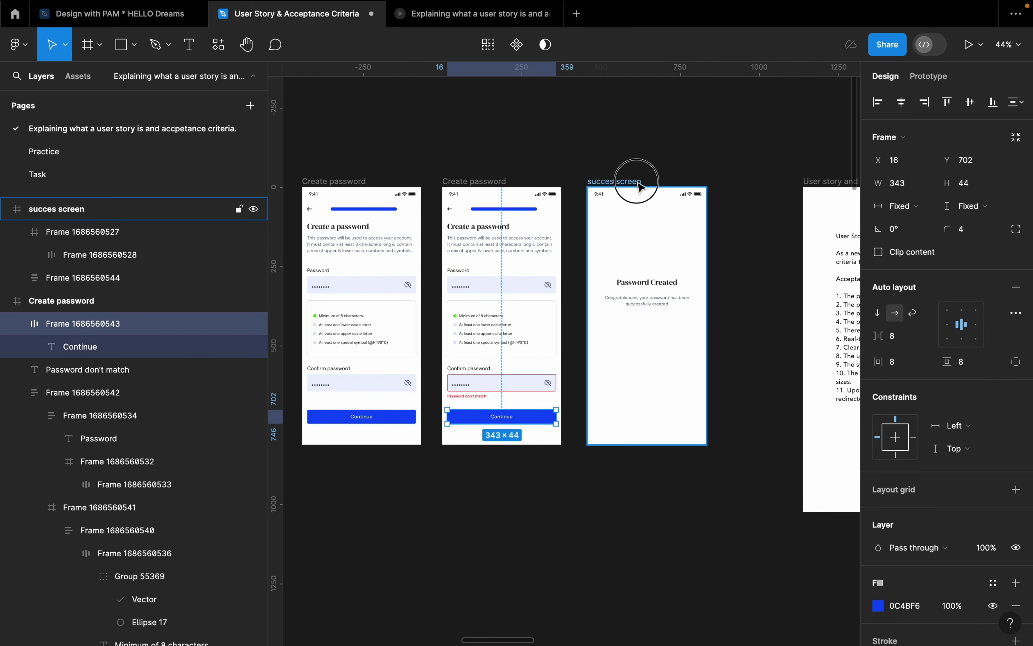
{"action": "key", "text": "ctrl+v"}
- Change the label of the success screen's button to "Proceed to dashboard"
{"action": "scroll", "coordinate": [688, 423], "scroll_direction": "up", "scroll_amount": 5, "text": "ctrl"}
{"action": "double_click", "coordinate": [626, 413]}
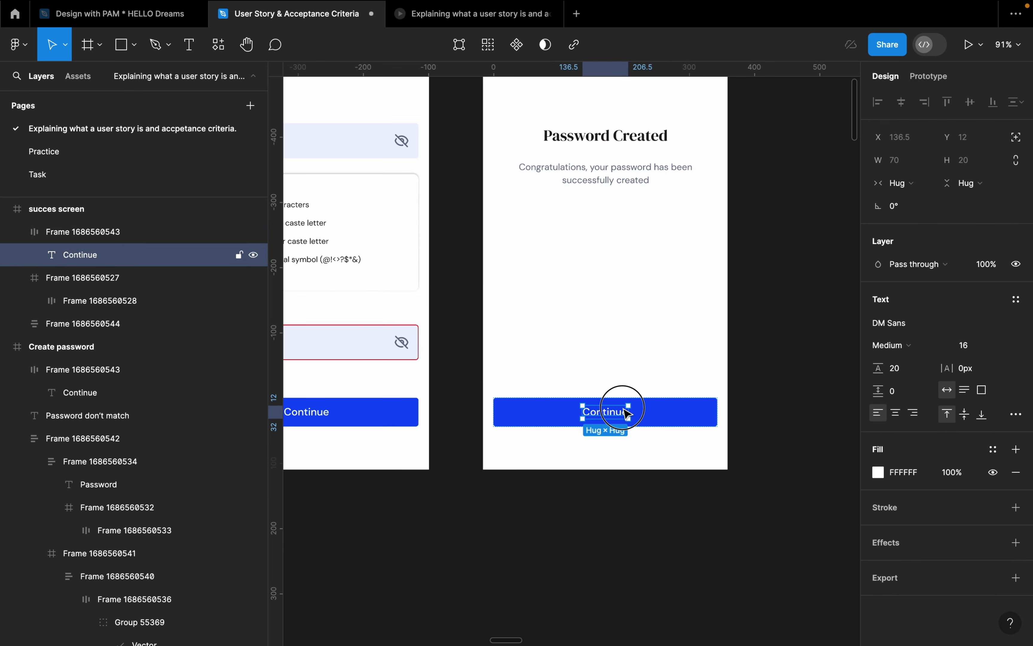
{"action": "double_click", "coordinate": [625, 414]}
{"action": "type", "text": "Proceed to dashboard"}
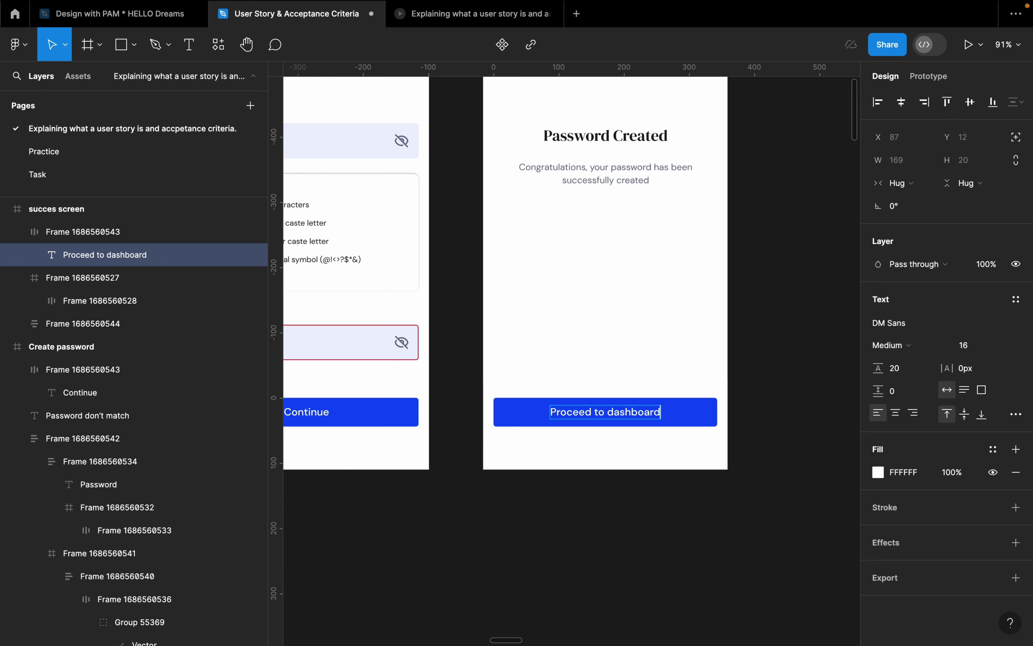
{"action": "left_click", "coordinate": [749, 408]}
- Paste the green Success check icon into the success screen and centre it above the Password Created heading
{"action": "scroll", "coordinate": [750, 408], "scroll_direction": "down", "scroll_amount": 2, "text": "ctrl"}
{"action": "scroll", "coordinate": [743, 396], "scroll_direction": "up", "scroll_amount": 5, "text": "ctrl"}
{"action": "scroll", "coordinate": [508, 299], "scroll_direction": "down", "scroll_amount": 2, "text": "ctrl"}
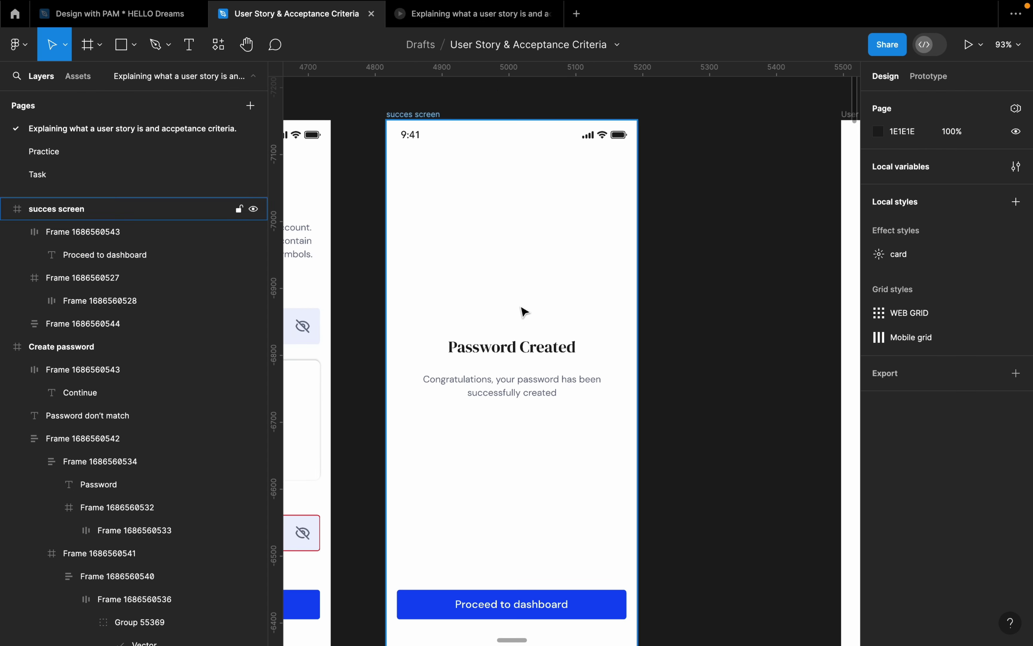
{"action": "scroll", "coordinate": [474, 203], "scroll_direction": "up", "scroll_amount": 2, "text": "ctrl"}
{"action": "key", "text": "ctrl+v"}
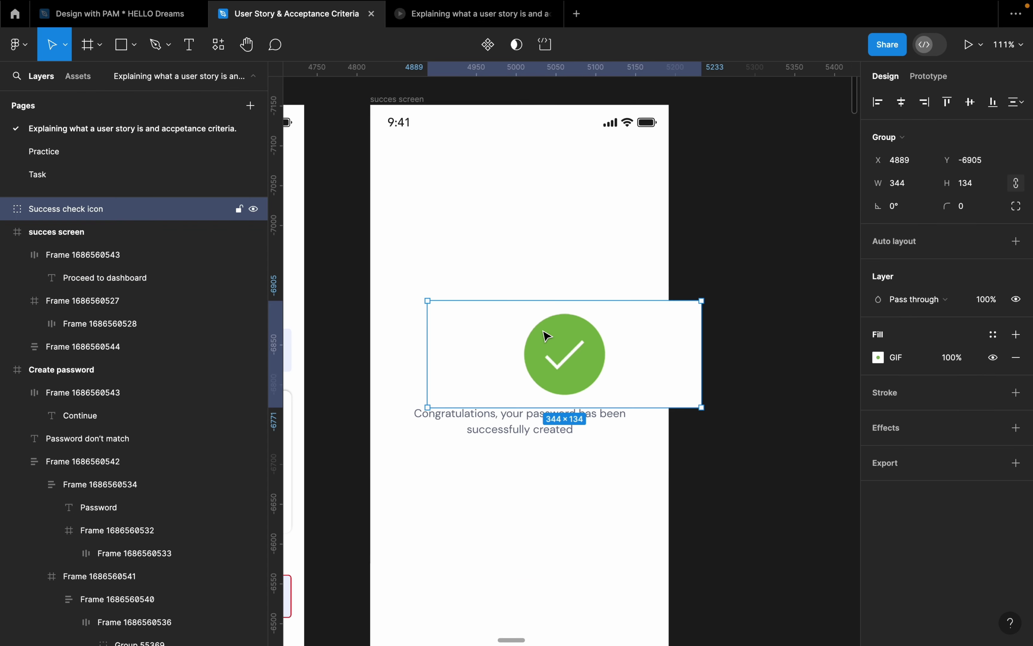
{"action": "left_click_drag", "start_coordinate": [545, 334], "coordinate": [491, 245]}
{"action": "scroll", "coordinate": [588, 291], "scroll_direction": "down", "scroll_amount": 3, "text": "ctrl"}
{"action": "left_click_drag", "start_coordinate": [588, 292], "coordinate": [588, 296]}
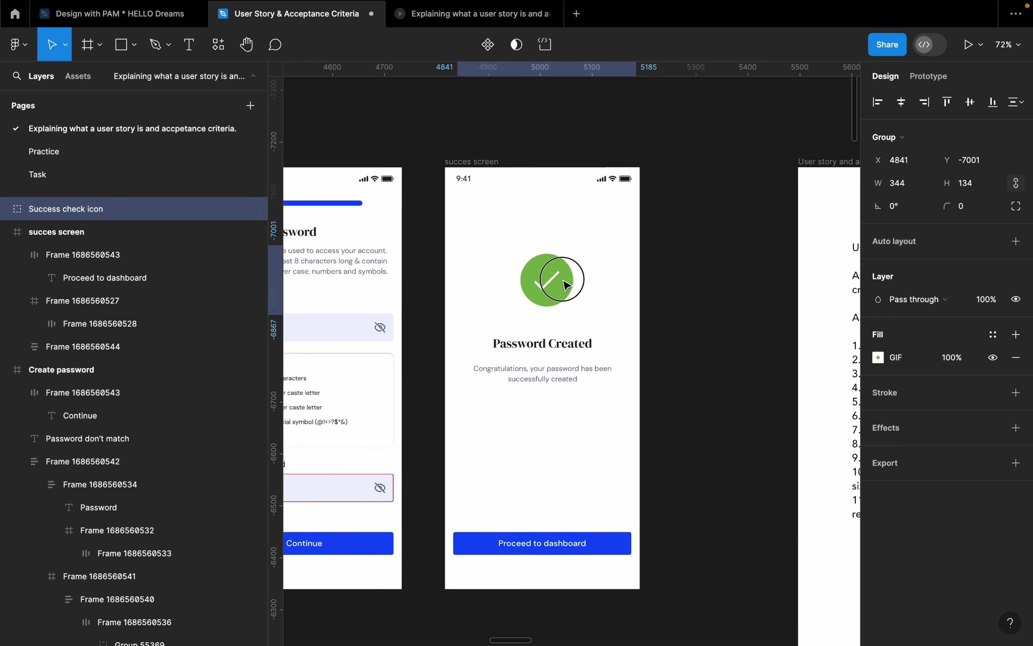
- Open a preview of the success screen and move the preview window clear of the frame
{"action": "left_click", "coordinate": [491, 160]}
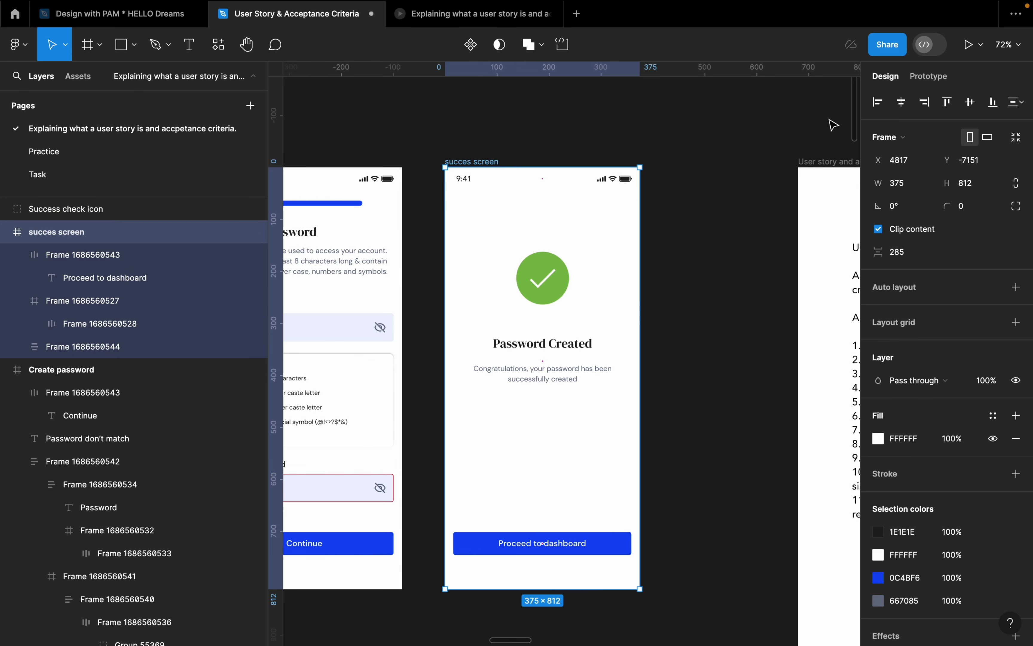
{"action": "left_click", "coordinate": [980, 44]}
{"action": "left_click", "coordinate": [957, 98]}
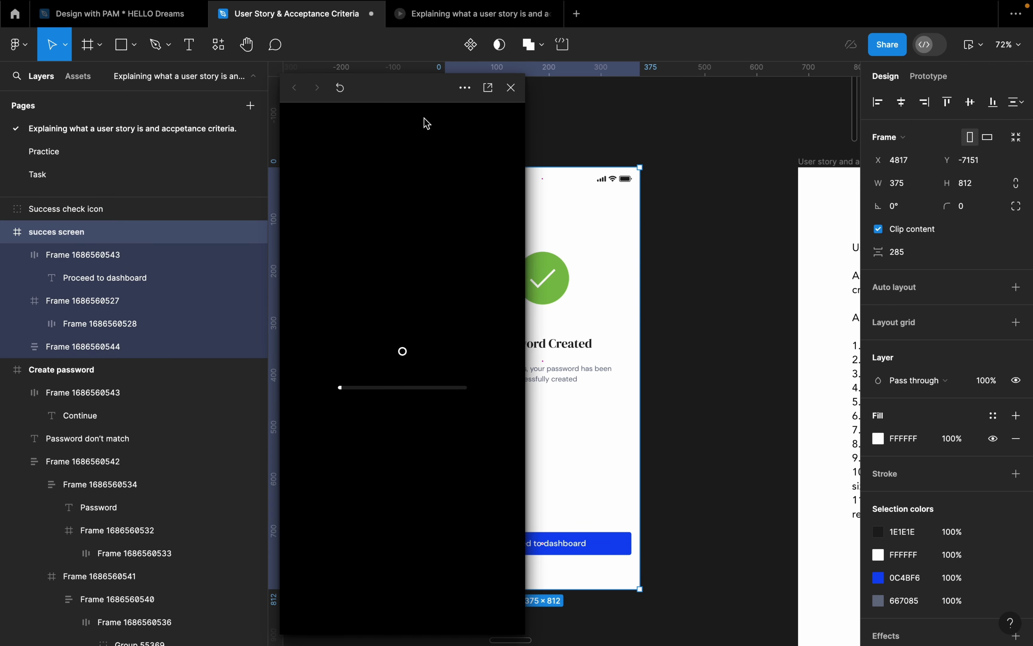
{"action": "left_click_drag", "start_coordinate": [422, 90], "coordinate": [282, 94]}
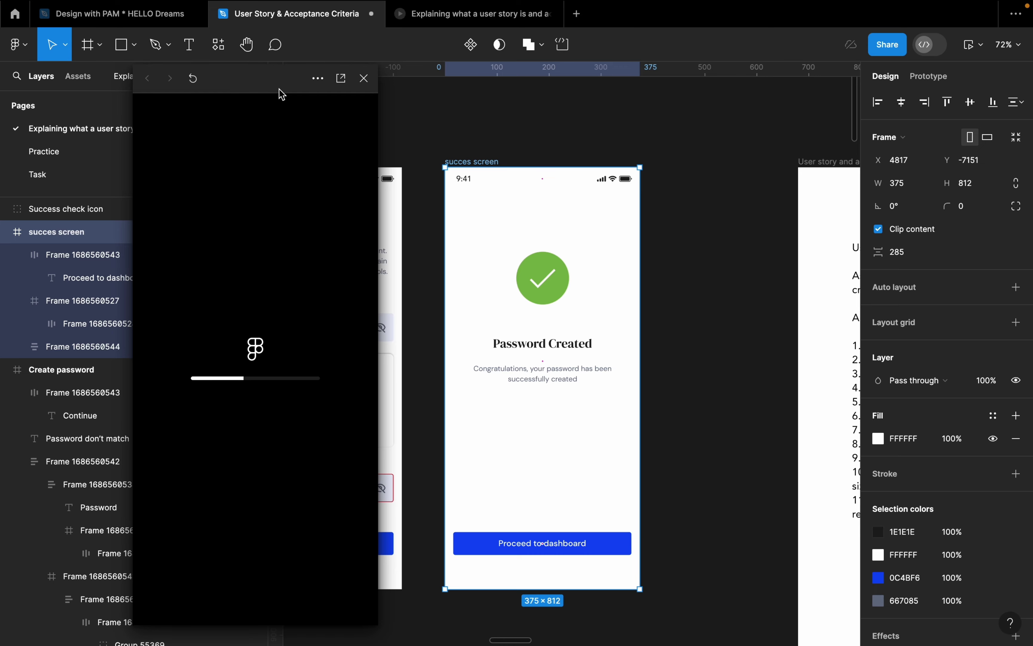
- Set the height of the Continue button on the first Create password screen to 52
{"action": "left_click", "coordinate": [584, 493]}
{"action": "scroll", "coordinate": [585, 493], "scroll_direction": "up", "scroll_amount": 3}
{"action": "scroll", "coordinate": [584, 494], "scroll_direction": "left", "scroll_amount": 3}
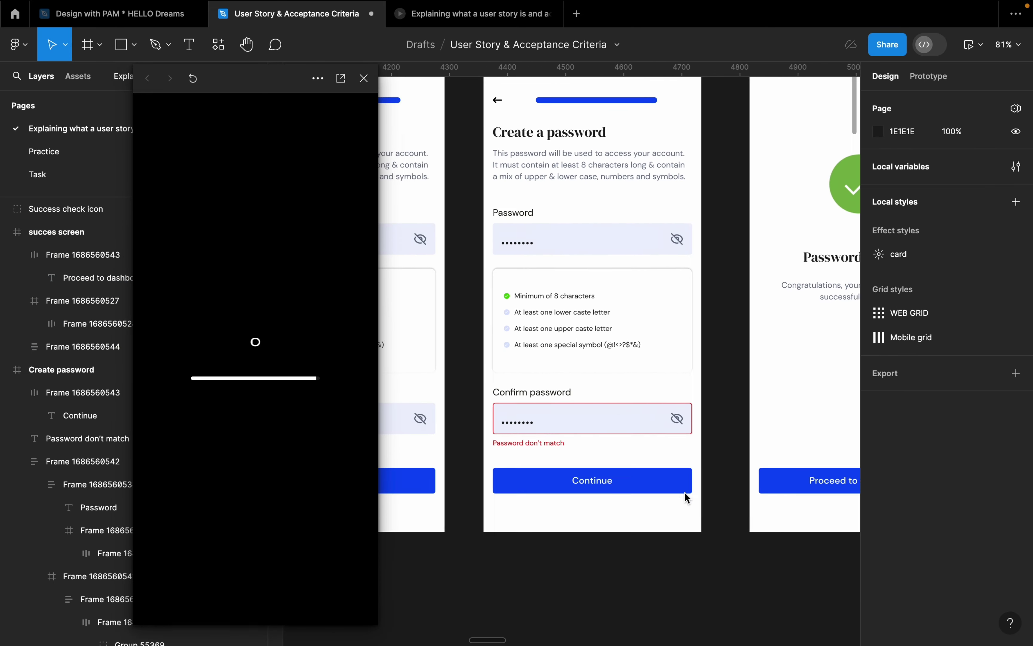
{"action": "scroll", "coordinate": [684, 497], "scroll_direction": "left", "scroll_amount": 3}
{"action": "scroll", "coordinate": [679, 494], "scroll_direction": "right", "scroll_amount": 5}
{"action": "scroll", "coordinate": [679, 494], "scroll_direction": "down", "scroll_amount": 2}
{"action": "scroll", "coordinate": [679, 470], "scroll_direction": "left", "scroll_amount": 4}
{"action": "left_click", "coordinate": [688, 429]}
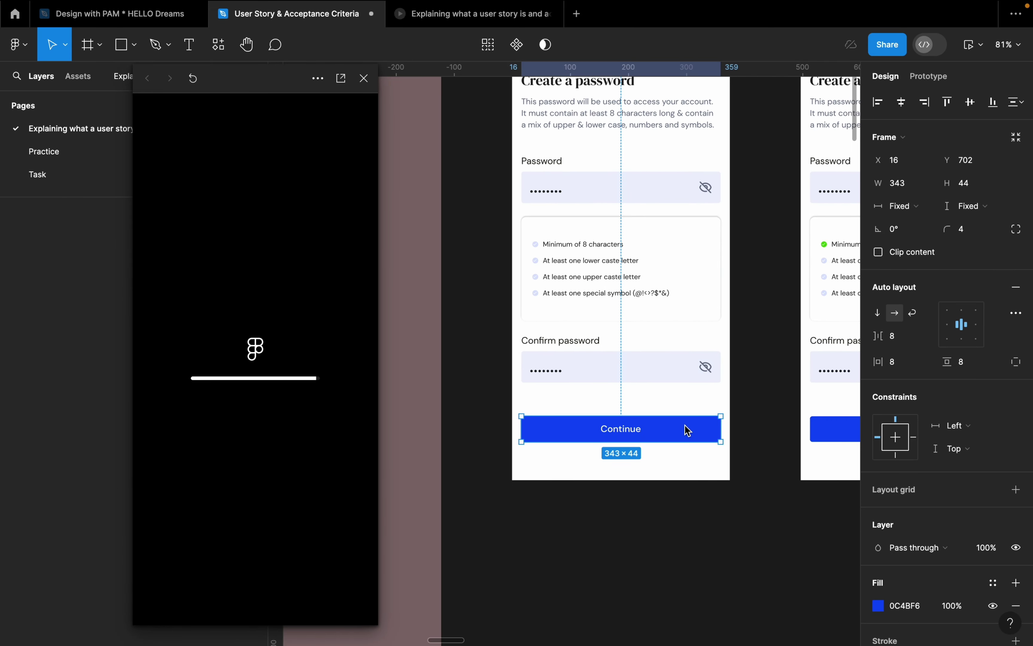
{"action": "scroll", "coordinate": [790, 402], "scroll_direction": "up", "scroll_amount": 3}
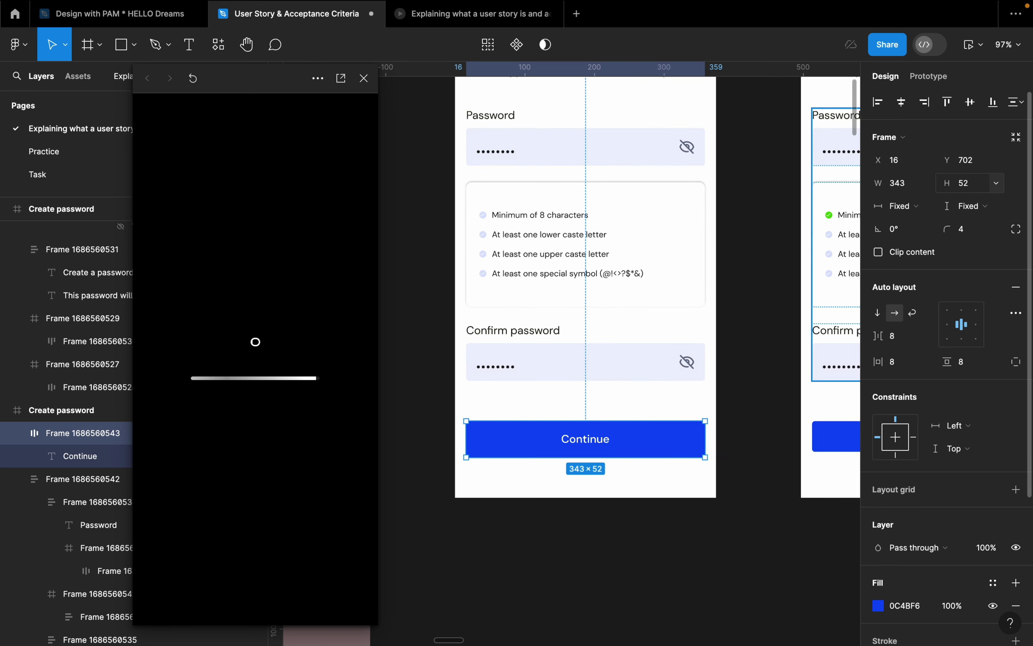
{"action": "scroll", "coordinate": [666, 406], "scroll_direction": "down", "scroll_amount": 5}
{"action": "left_click", "coordinate": [673, 465]}
- Set the height of the Continue button on the second Create password screen to 52
{"action": "scroll", "coordinate": [676, 468], "scroll_direction": "right", "scroll_amount": 3}
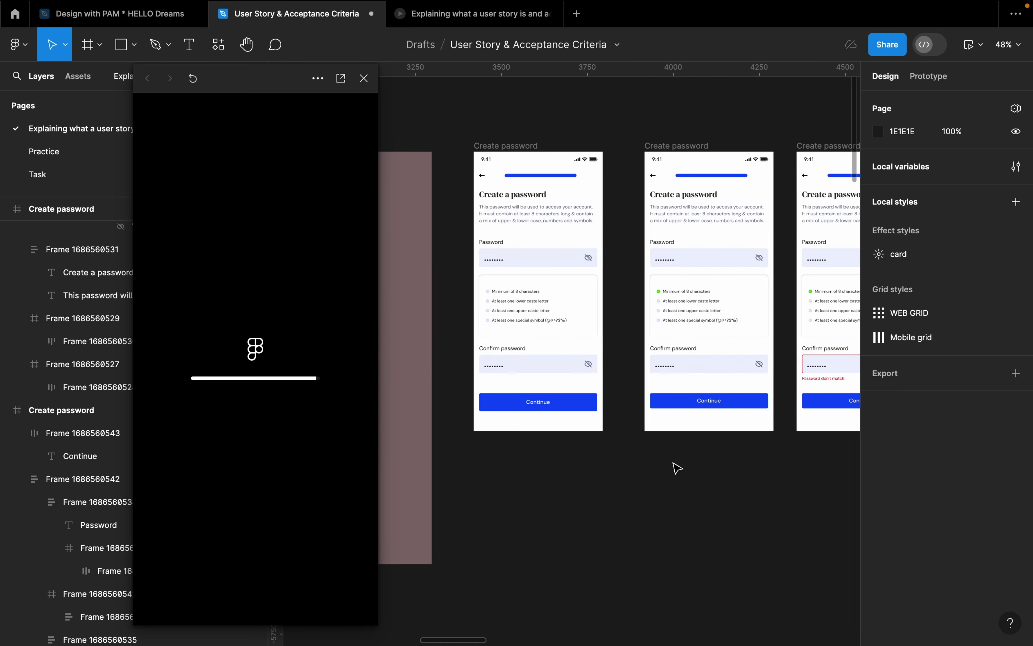
{"action": "scroll", "coordinate": [780, 426], "scroll_direction": "up", "scroll_amount": 5}
{"action": "left_click", "coordinate": [745, 391]}
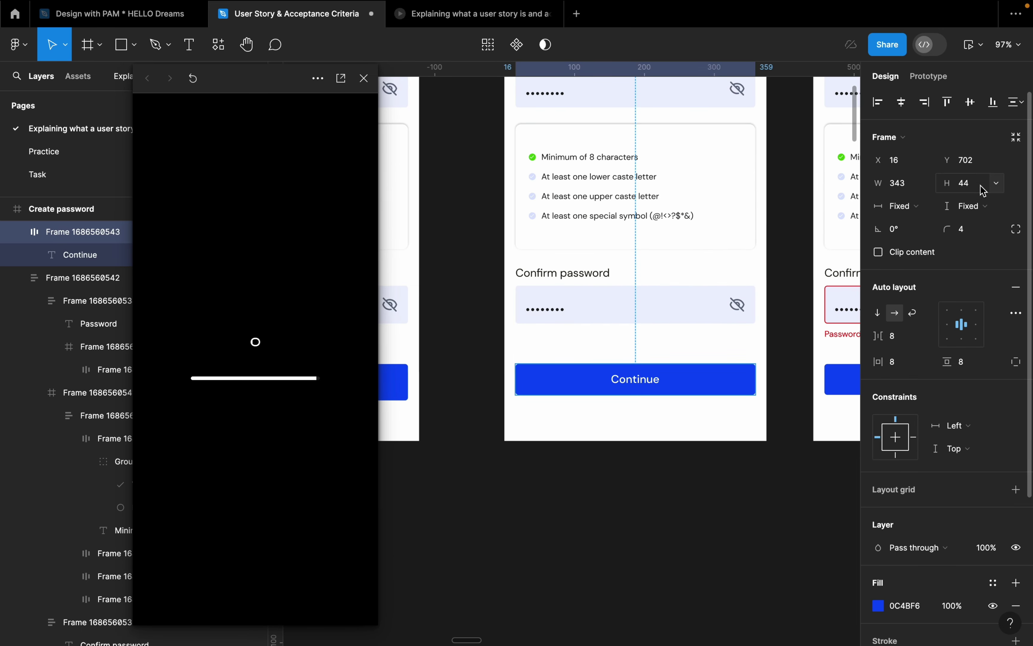
{"action": "type", "text": "52"}
{"action": "key", "text": "Return"}
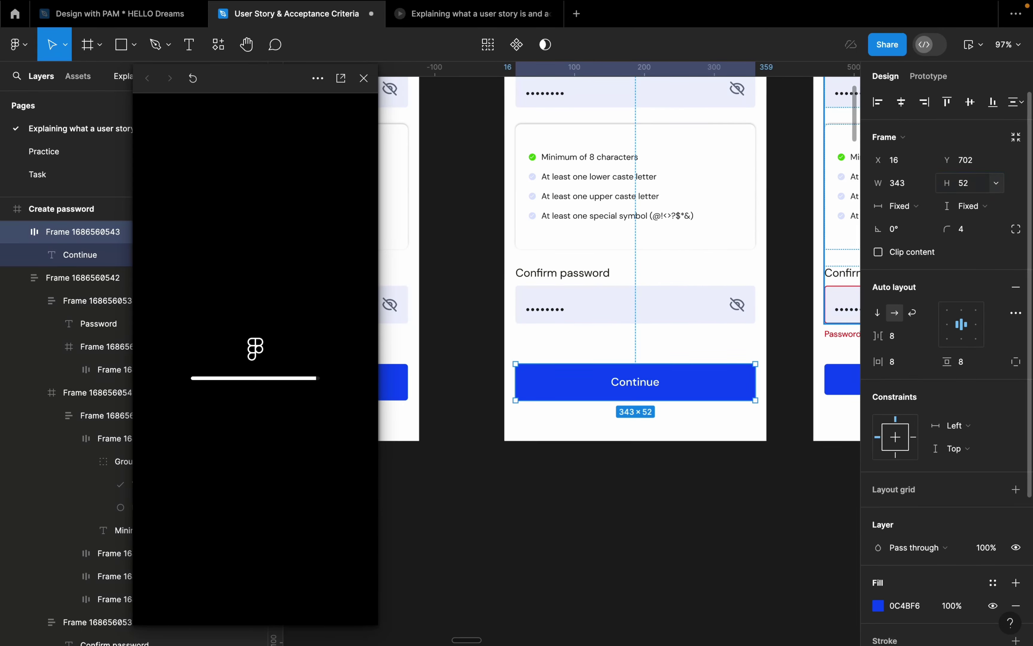
- Set the height of the Continue button on the mismatch error screen to 52
{"action": "scroll", "coordinate": [715, 408], "scroll_direction": "right", "scroll_amount": 5}
{"action": "scroll", "coordinate": [590, 395], "scroll_direction": "down", "scroll_amount": 4}
{"action": "scroll", "coordinate": [632, 390], "scroll_direction": "down", "scroll_amount": 1}
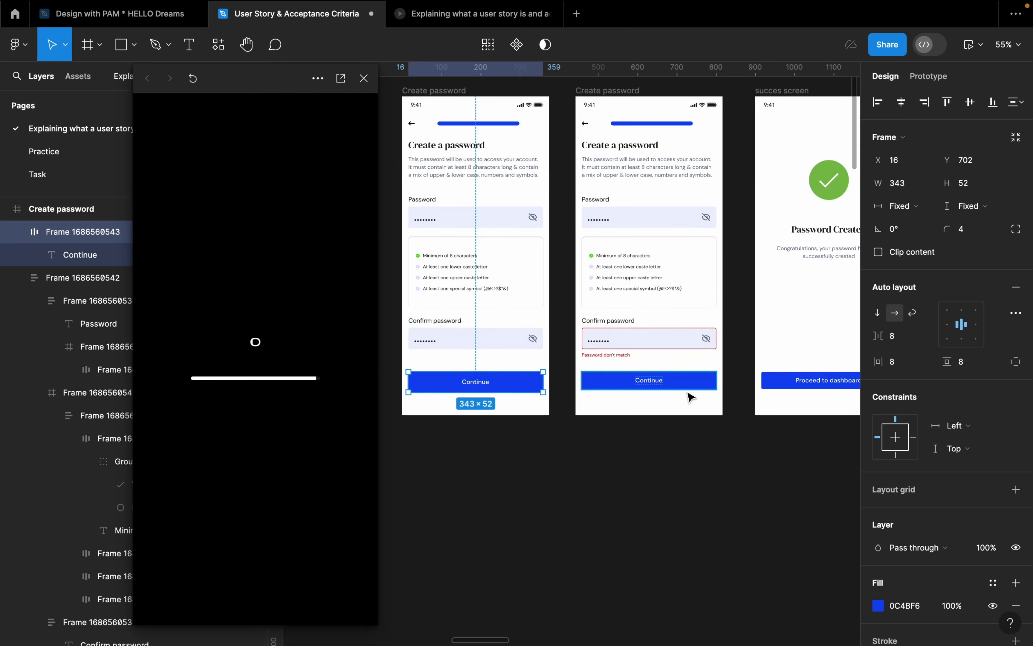
{"action": "left_click", "coordinate": [704, 381]}
{"action": "left_click", "coordinate": [971, 189]}
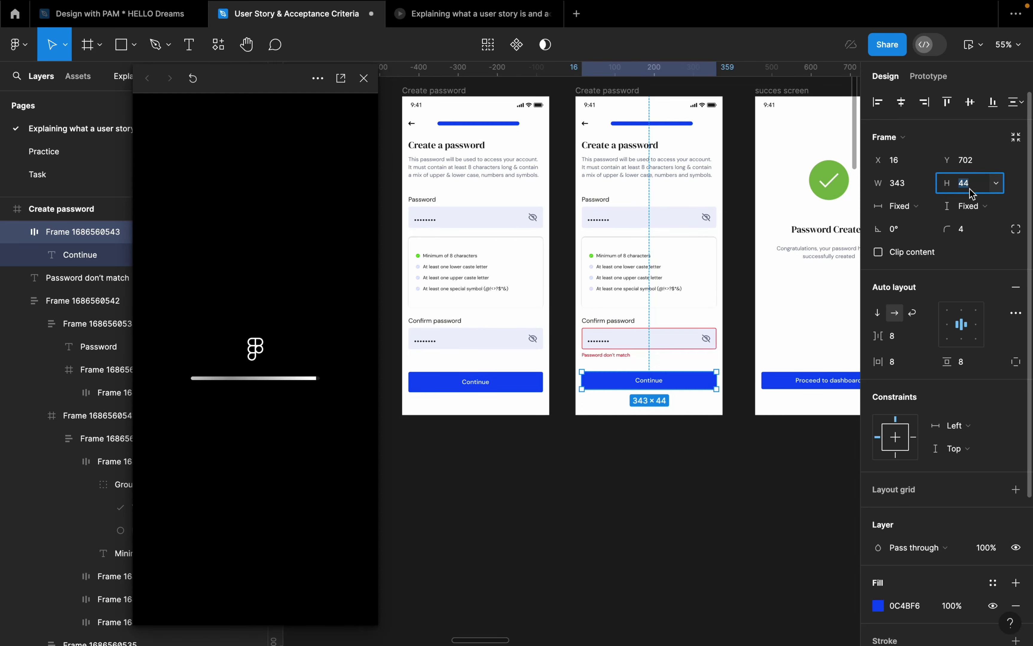
{"action": "type", "text": "52"}
{"action": "key", "text": "Return"}
- Set the height of the Proceed to dashboard button on the success screen to 52
{"action": "scroll", "coordinate": [795, 415], "scroll_direction": "right", "scroll_amount": 5}
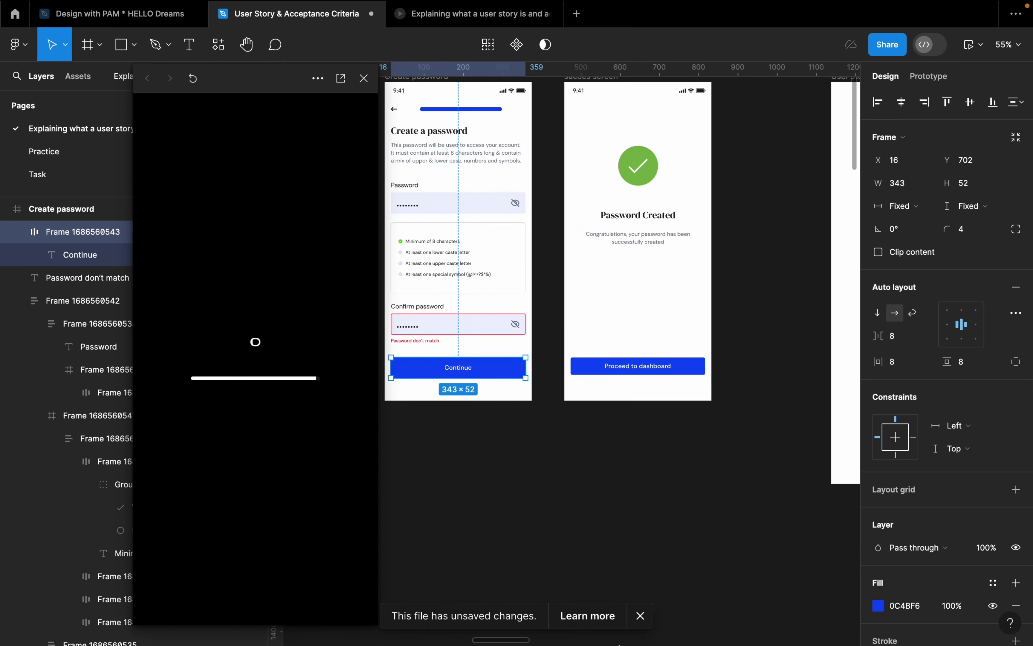
{"action": "left_click", "coordinate": [640, 615]}
{"action": "left_click", "coordinate": [691, 374]}
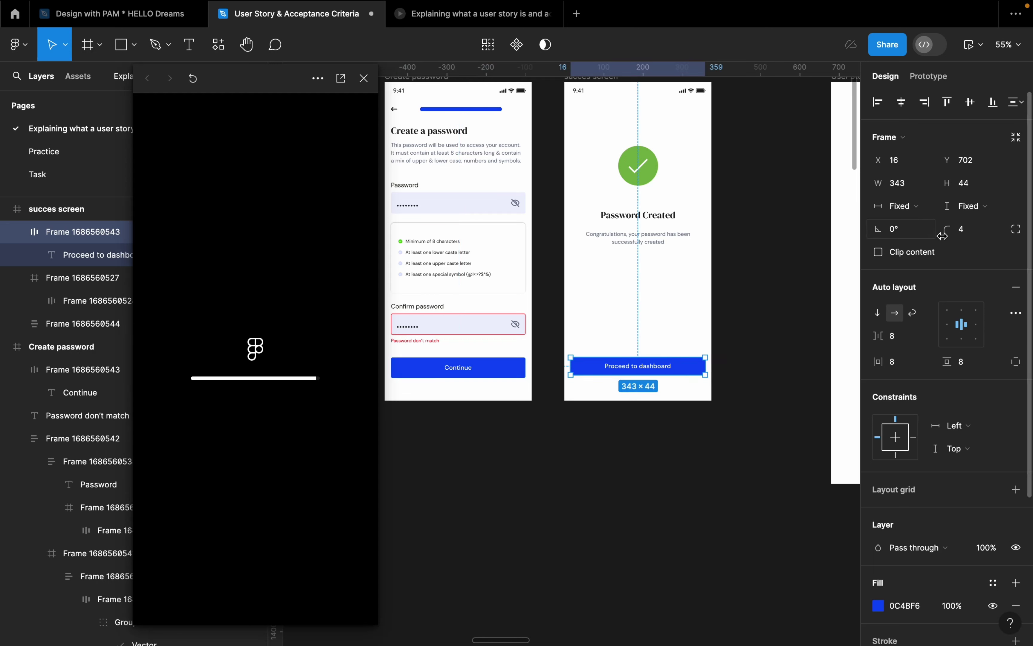
{"action": "left_click", "coordinate": [979, 188]}
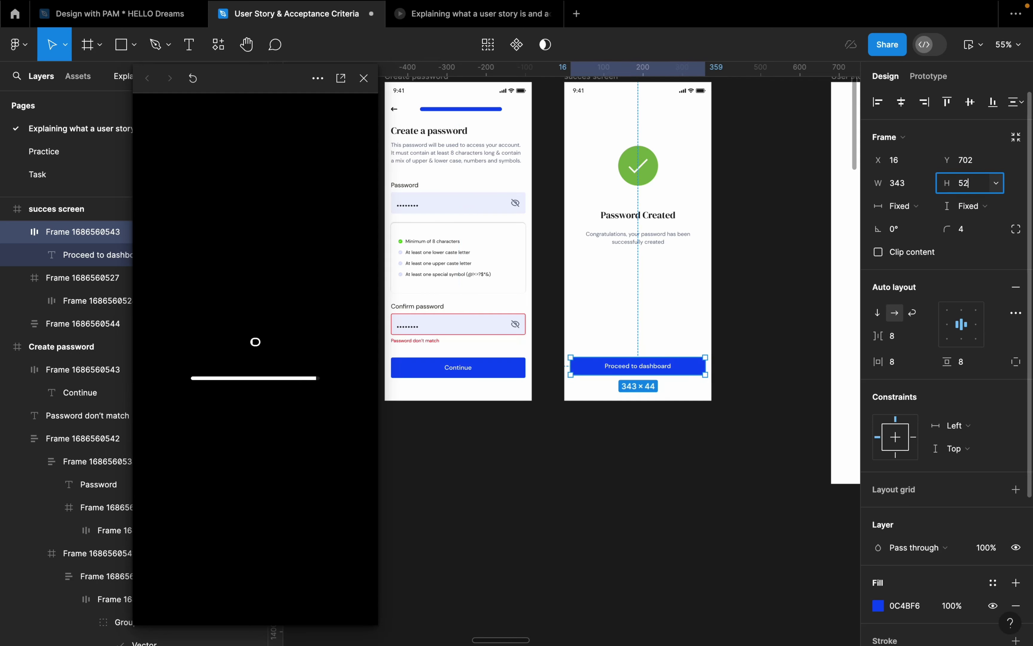
{"action": "type", "text": "52"}
{"action": "key", "text": "Return"}
{"action": "left_click", "coordinate": [800, 386]}
- Examine the resized buttons across the Create password screens and review the success screen beside its preview
{"action": "scroll", "coordinate": [800, 389], "scroll_direction": "down", "scroll_amount": 5}
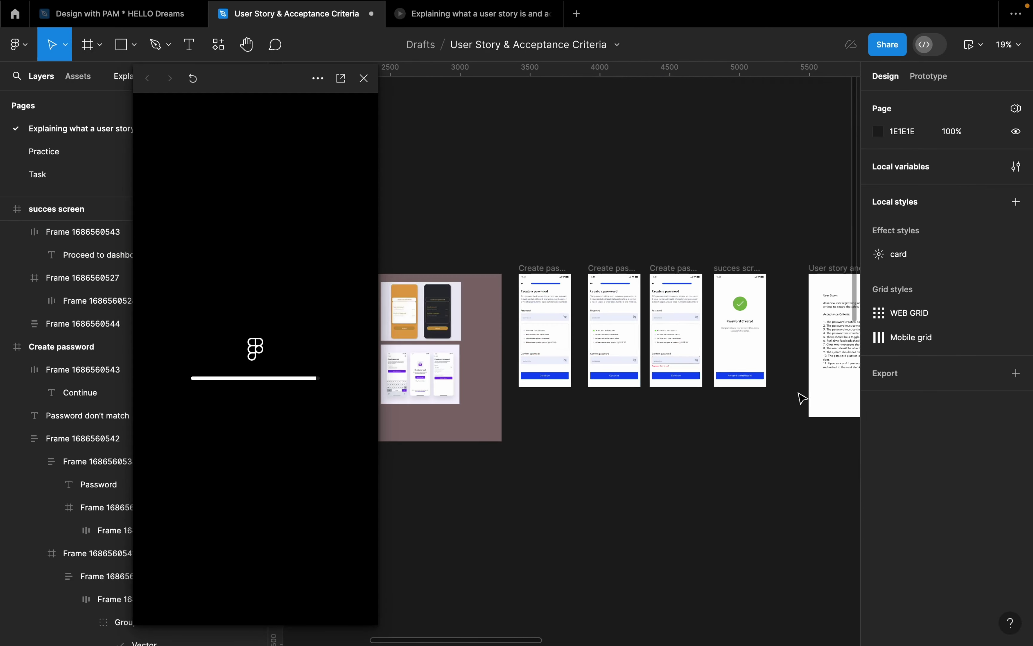
{"action": "scroll", "coordinate": [762, 365], "scroll_direction": "up", "scroll_amount": 2}
{"action": "scroll", "coordinate": [779, 443], "scroll_direction": "up", "scroll_amount": 5}
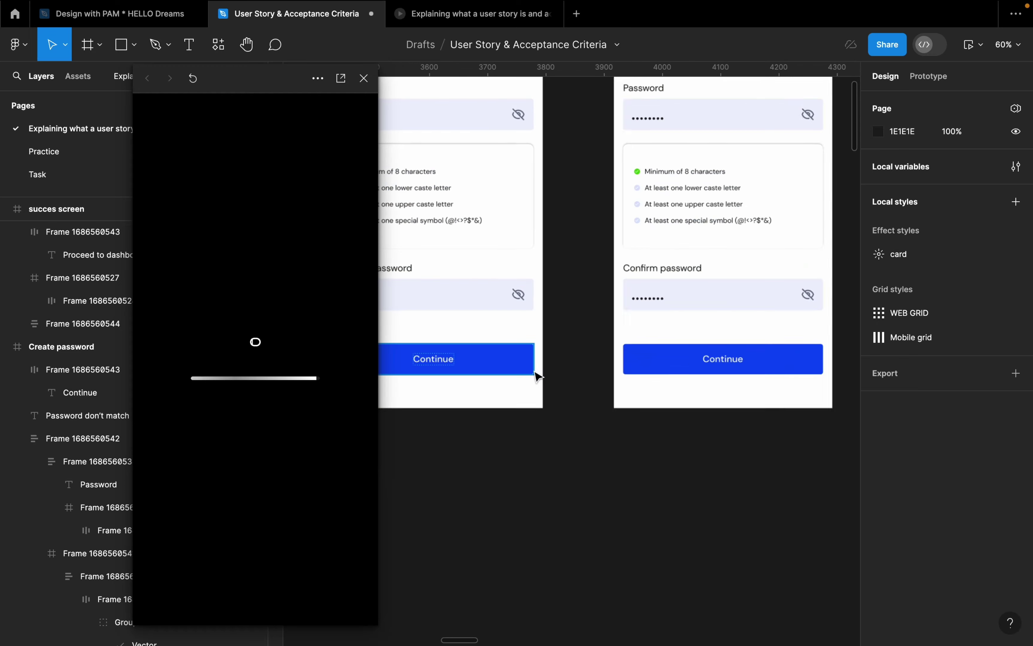
{"action": "scroll", "coordinate": [607, 399], "scroll_direction": "left", "scroll_amount": 5}
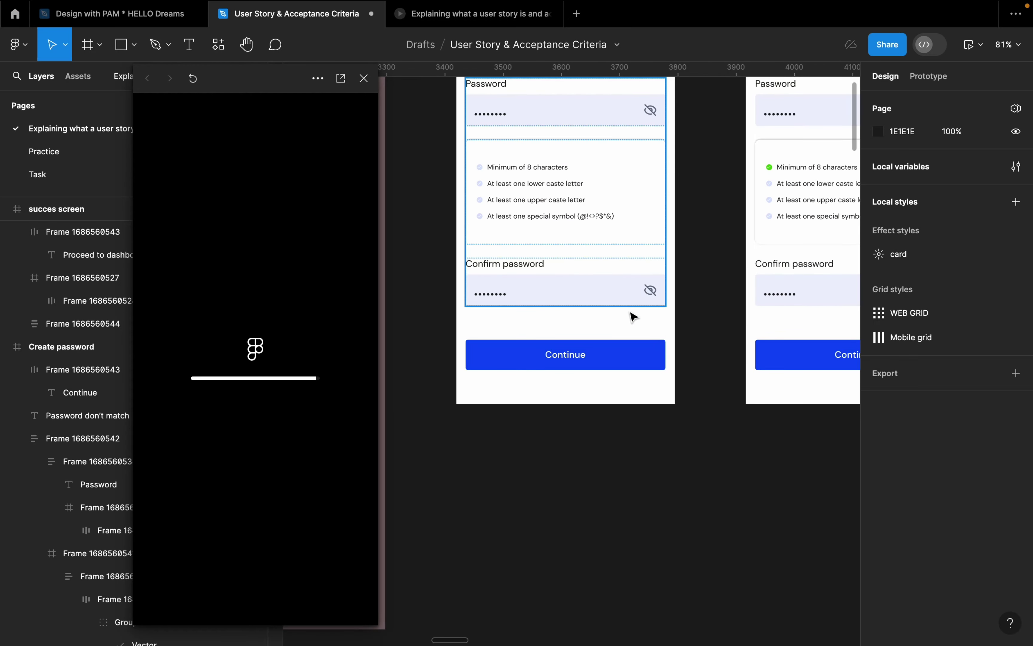
{"action": "scroll", "coordinate": [471, 392], "scroll_direction": "down", "scroll_amount": 4}
{"action": "scroll", "coordinate": [478, 403], "scroll_direction": "right", "scroll_amount": 3}
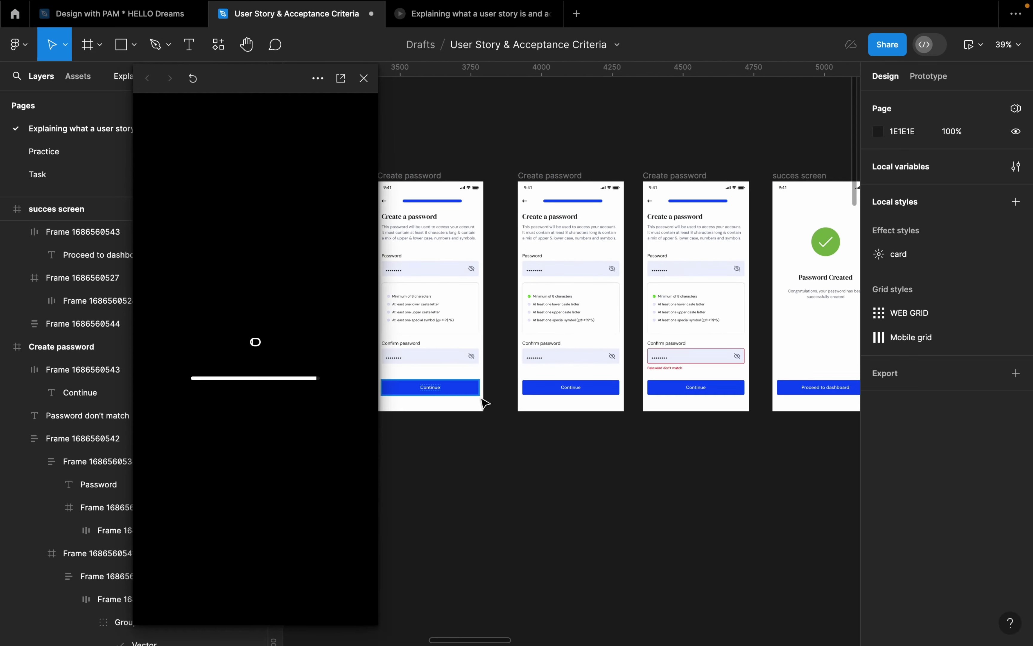
{"action": "scroll", "coordinate": [484, 403], "scroll_direction": "left", "scroll_amount": 3}
{"action": "scroll", "coordinate": [484, 404], "scroll_direction": "up", "scroll_amount": 2}
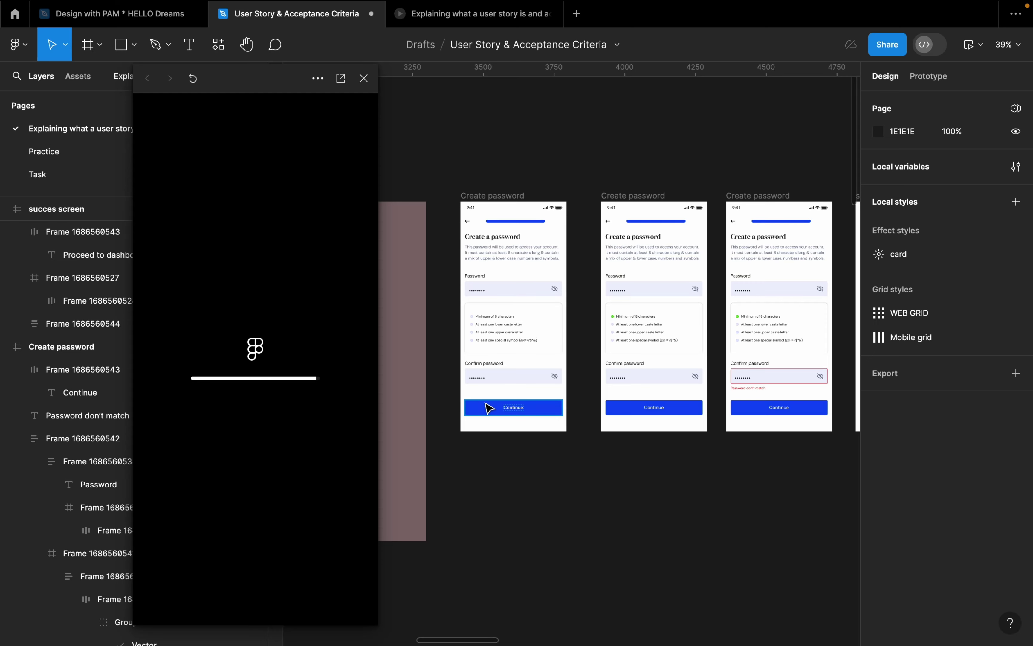
{"action": "scroll", "coordinate": [538, 453], "scroll_direction": "right", "scroll_amount": 8}
{"action": "scroll", "coordinate": [594, 502], "scroll_direction": "up", "scroll_amount": 1}
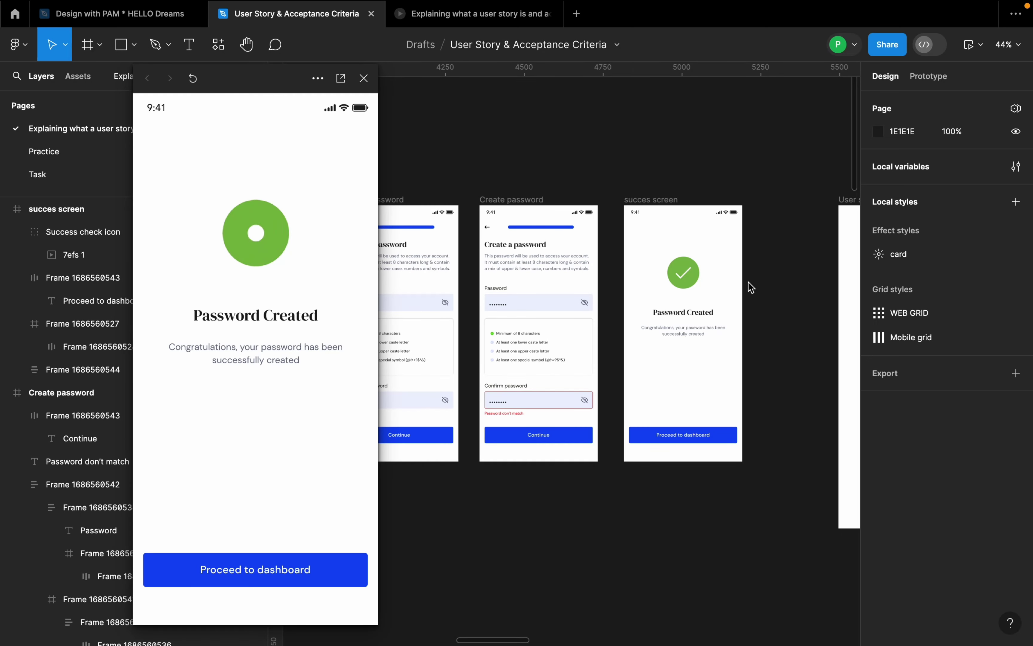
{"action": "scroll", "coordinate": [751, 290], "scroll_direction": "up", "scroll_amount": 2}
{"action": "scroll", "coordinate": [746, 300], "scroll_direction": "up", "scroll_amount": 2}
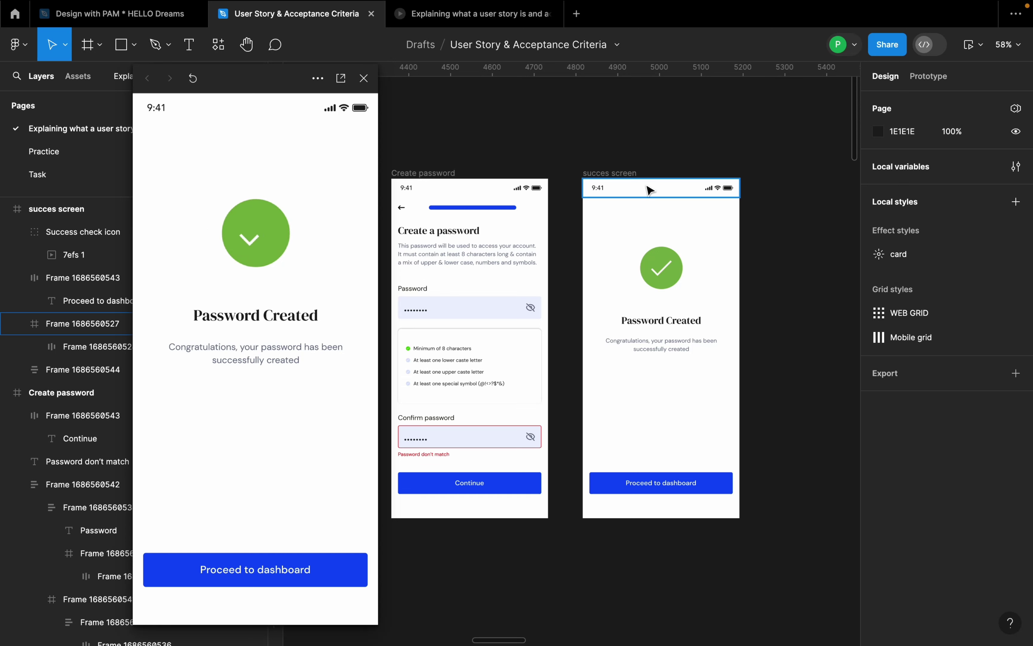
- Set the font weight of the success screen's "Proceed to dashboard" label to Bold
{"action": "left_click", "coordinate": [688, 330]}
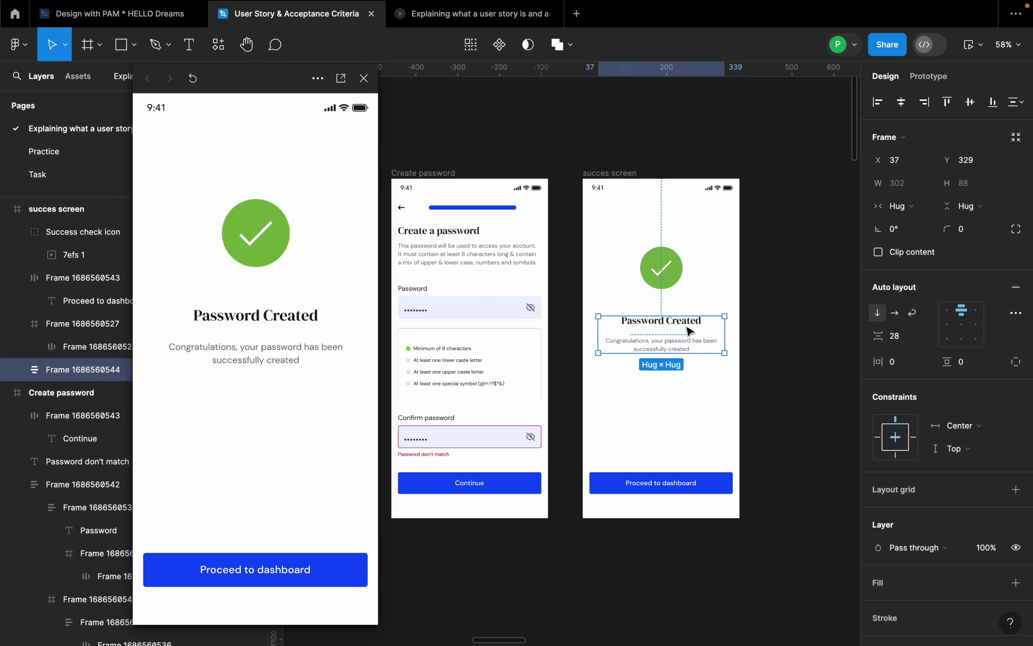
{"action": "left_click", "coordinate": [666, 487]}
{"action": "left_click", "coordinate": [666, 487]}
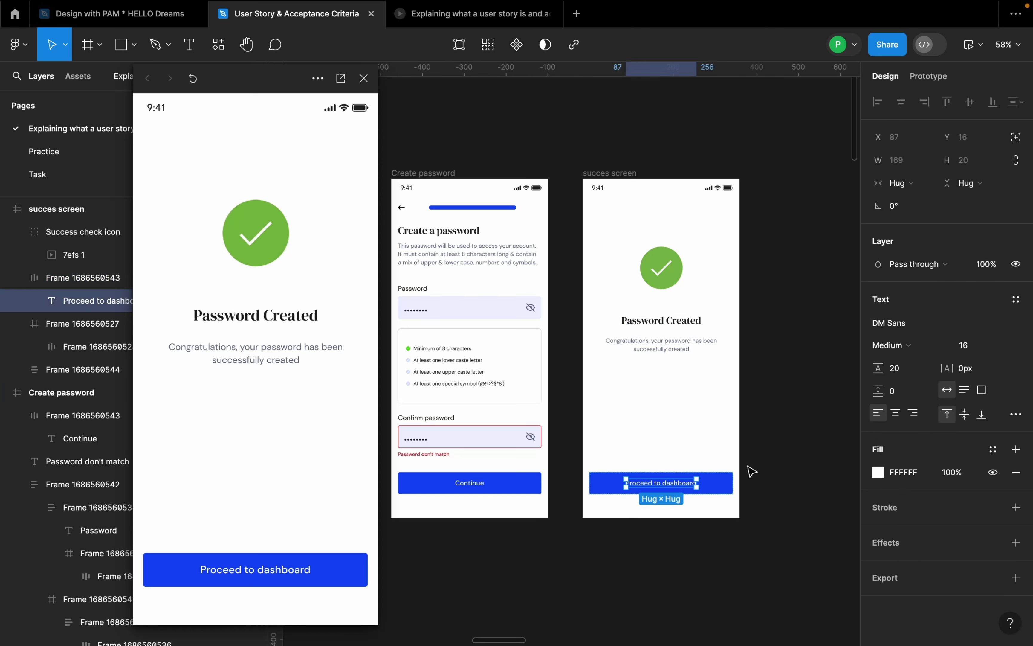
{"action": "left_click", "coordinate": [731, 487]}
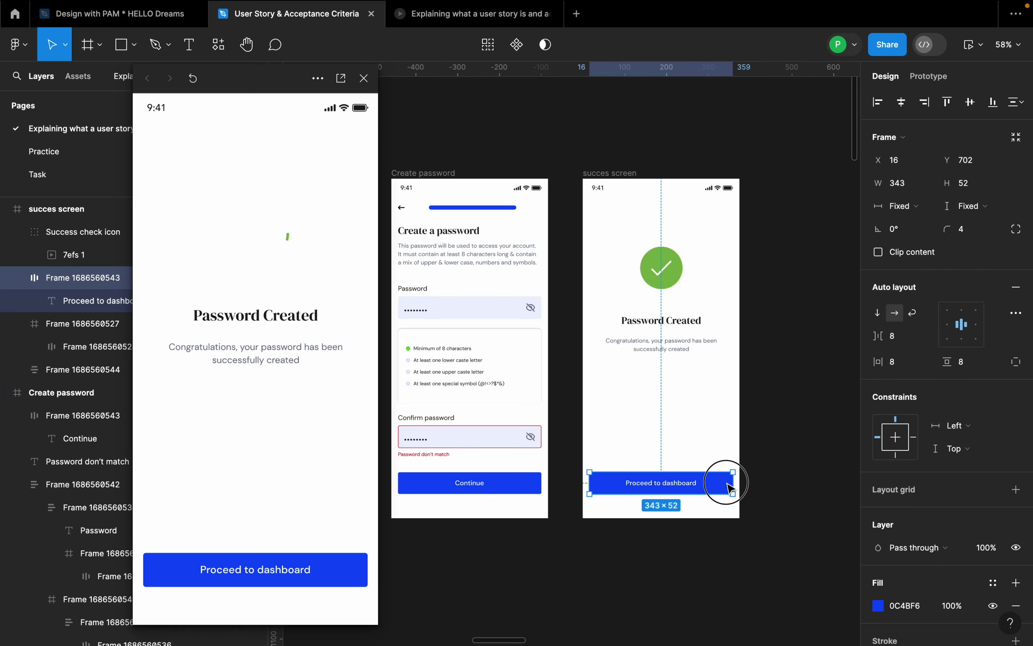
{"action": "left_click", "coordinate": [688, 490]}
{"action": "left_click", "coordinate": [923, 347]}
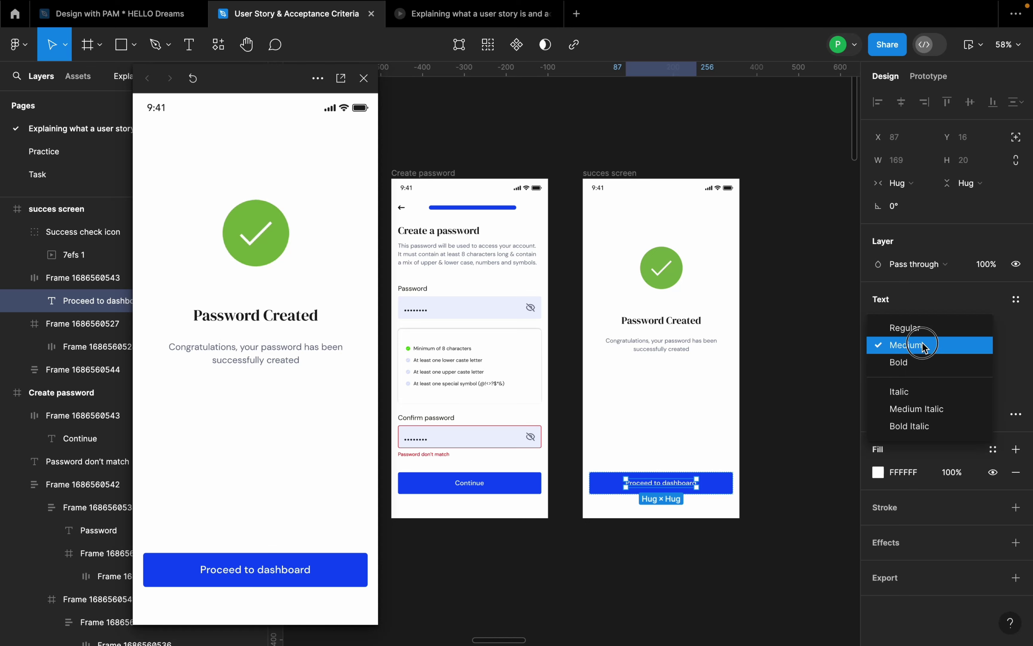
{"action": "left_click", "coordinate": [918, 362]}
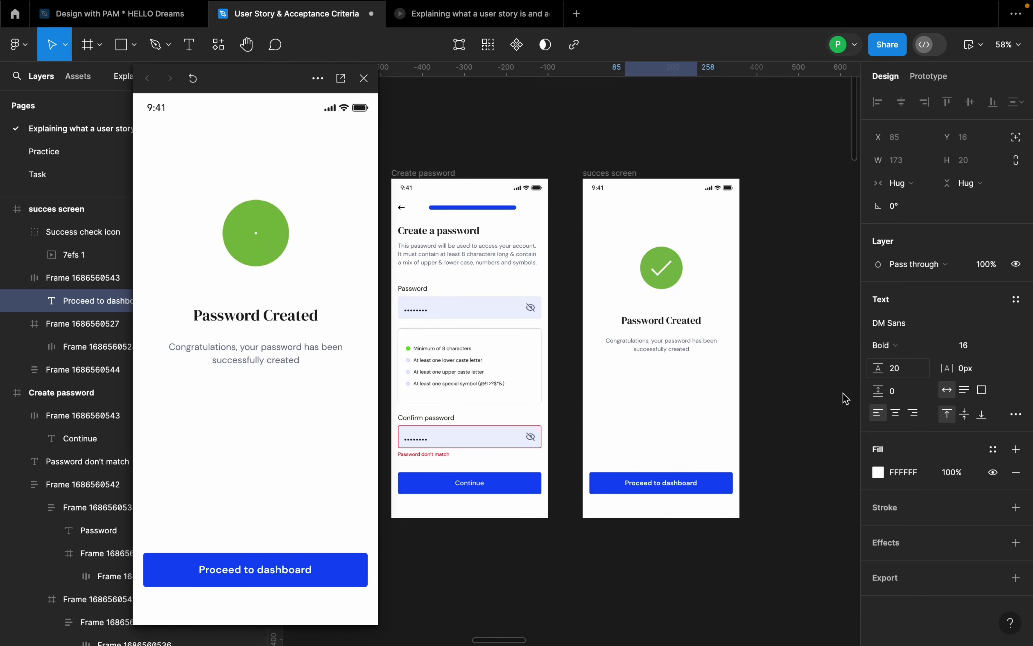
{"action": "left_click", "coordinate": [761, 421]}
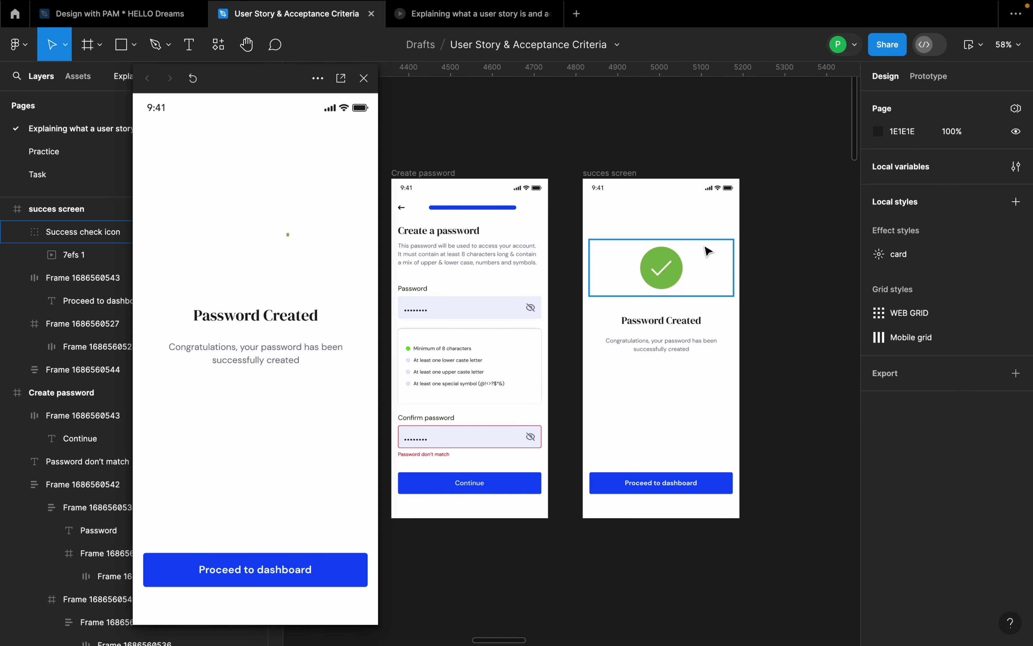
- Preview the first and second Create password screens one after the other
{"action": "scroll", "coordinate": [763, 300], "scroll_direction": "down", "scroll_amount": 5}
{"action": "left_click", "coordinate": [520, 245]}
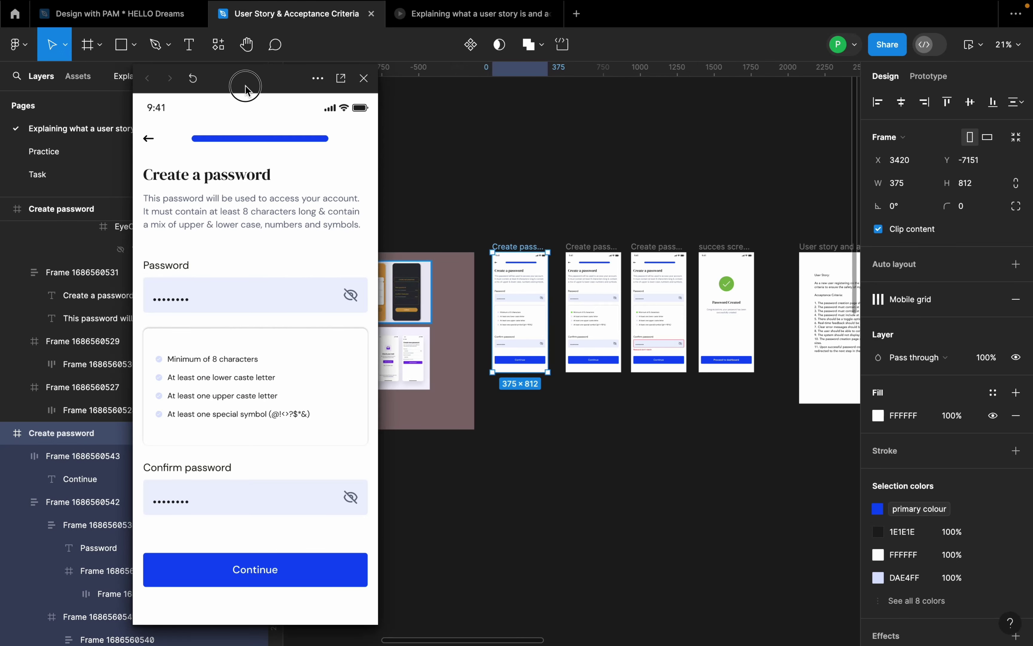
{"action": "left_click_drag", "start_coordinate": [245, 86], "coordinate": [221, 84]}
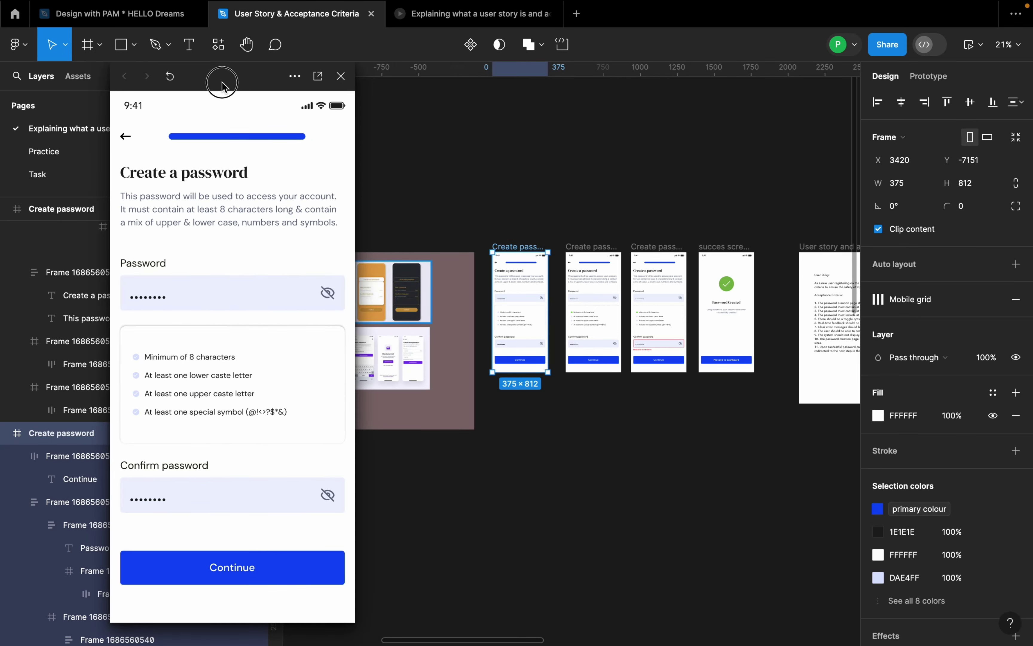
{"action": "left_click", "coordinate": [588, 251]}
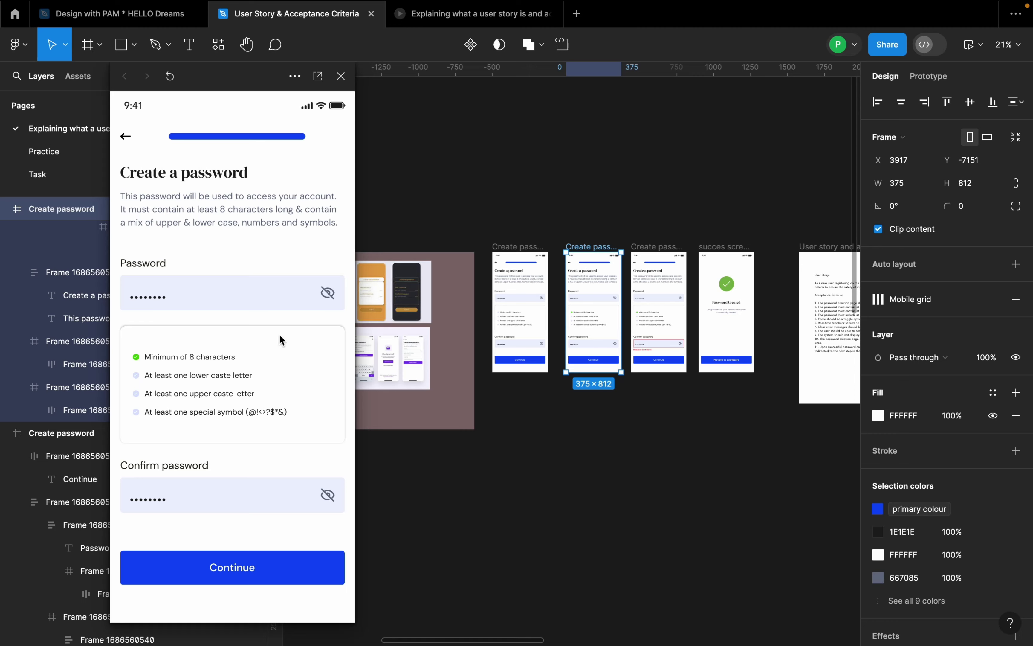
- Recolour the check icons of the lower case, upper case and special symbol requirements on the second Create password screen to green 46CF05
{"action": "key", "text": "shift+2"}
{"action": "double_click", "coordinate": [473, 336]}
{"action": "key", "text": "shift+2"}
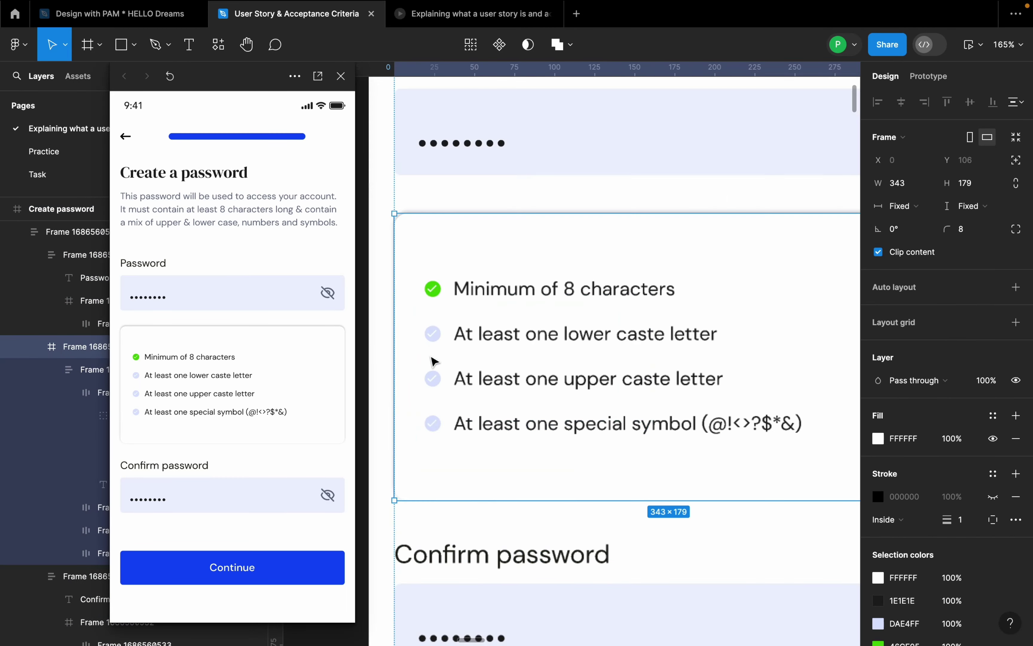
{"action": "left_click", "coordinate": [432, 339]}
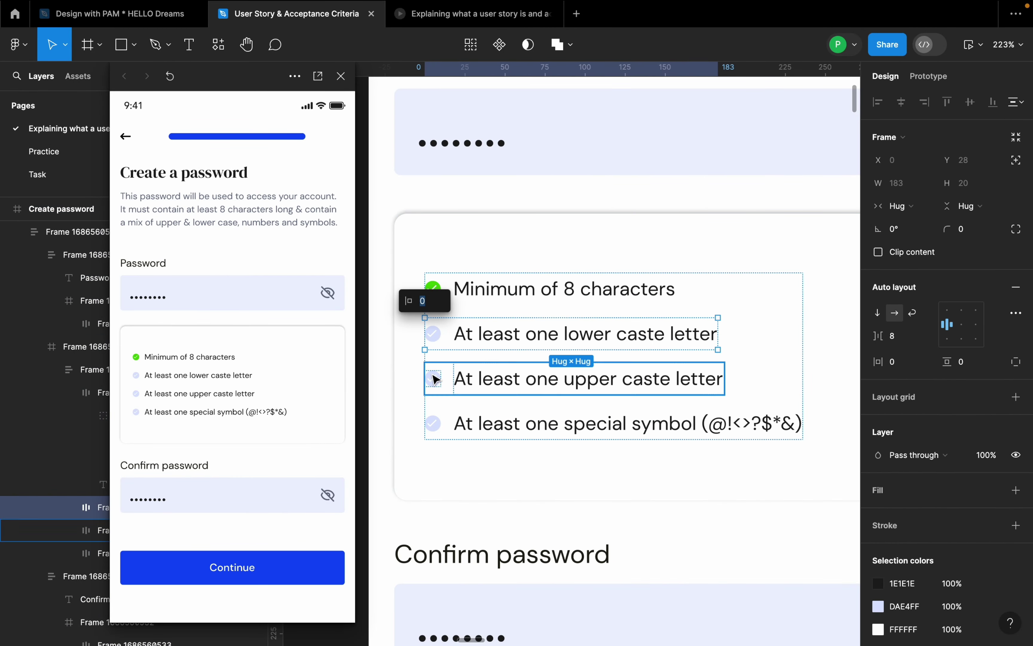
{"action": "left_click_drag", "start_coordinate": [443, 346], "coordinate": [431, 432]}
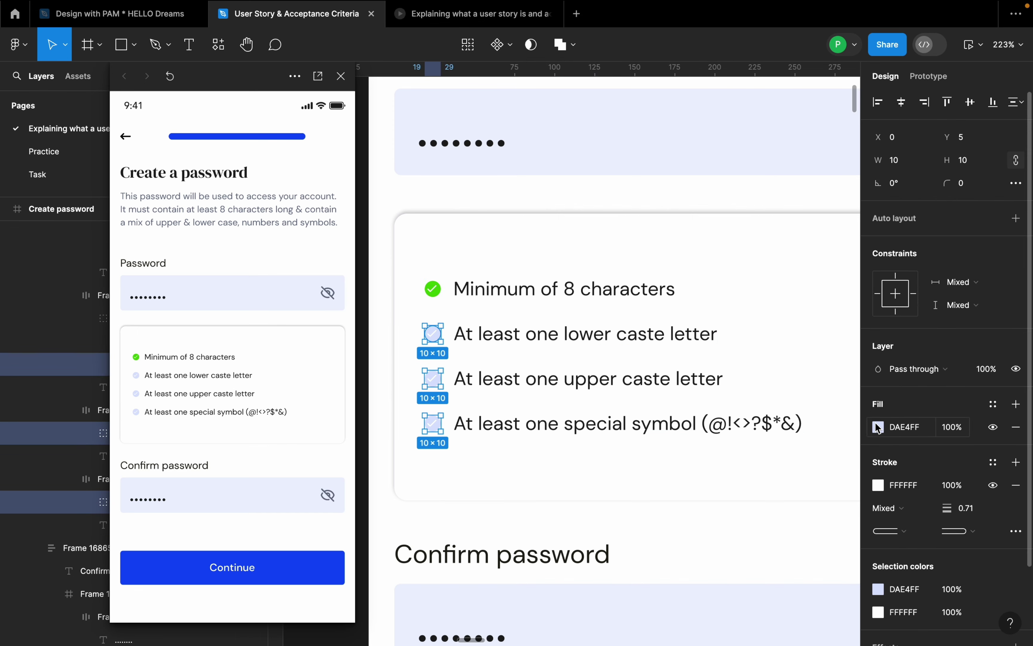
{"action": "left_click", "coordinate": [878, 426]}
{"action": "left_click", "coordinate": [711, 474]}
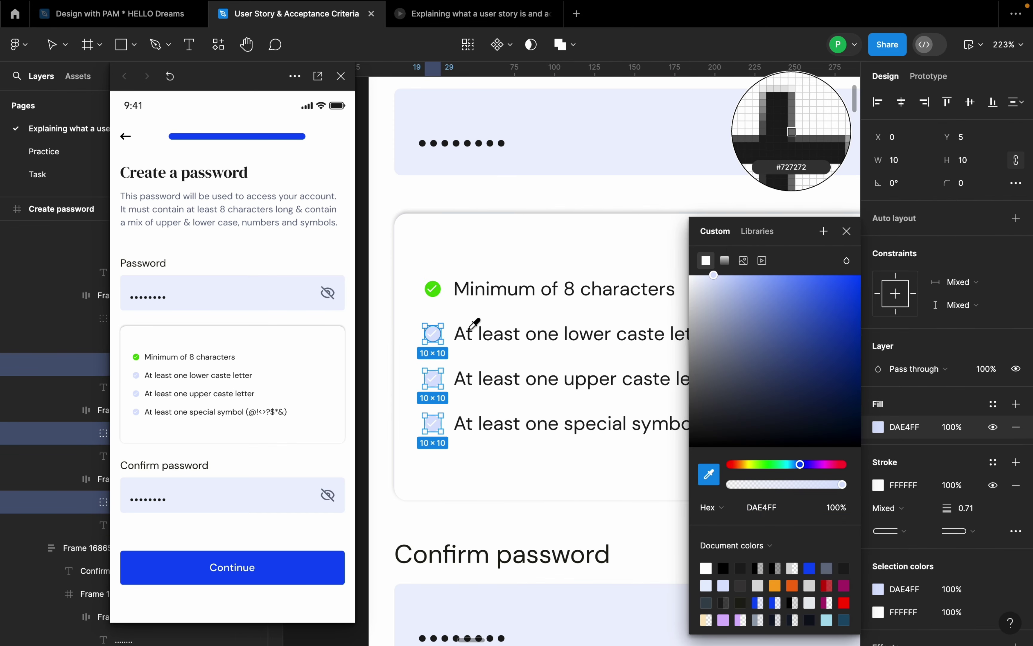
{"action": "left_click", "coordinate": [433, 289]}
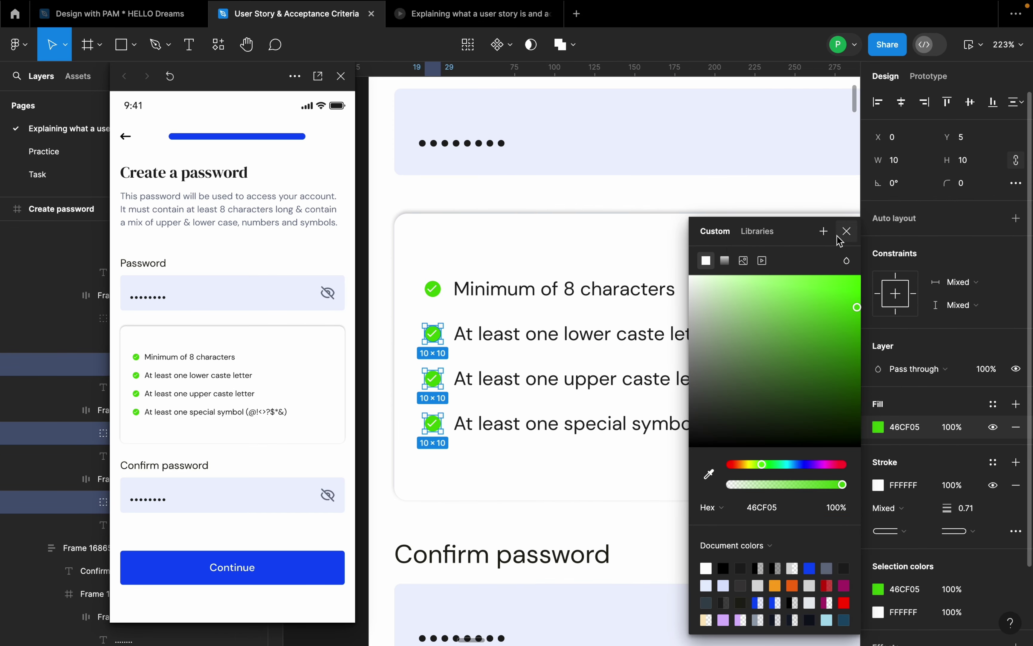
{"action": "left_click", "coordinate": [824, 231]}
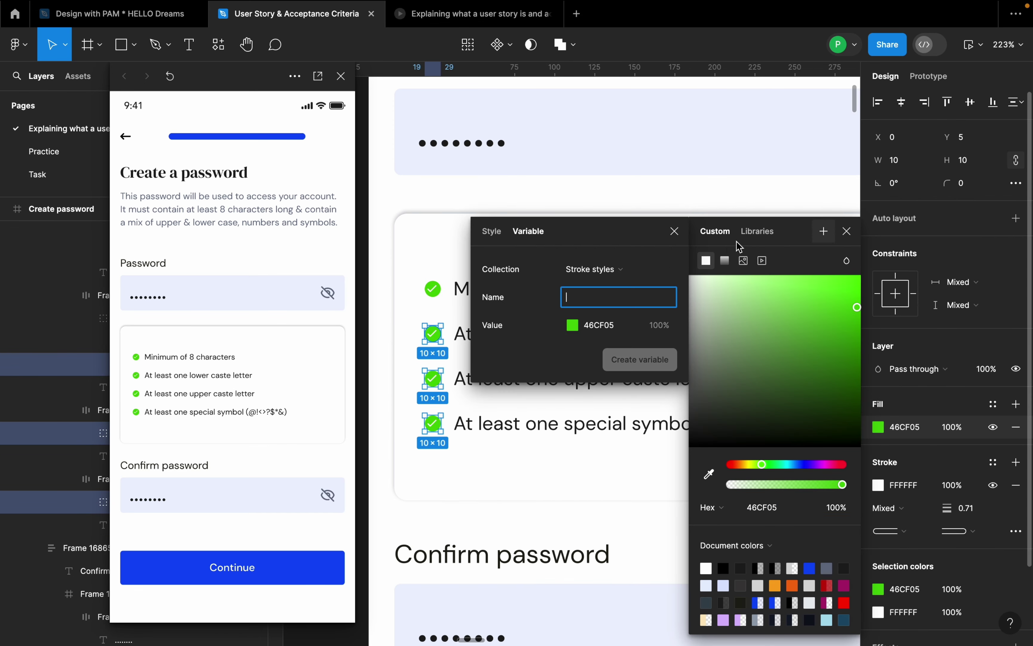
{"action": "left_click", "coordinate": [847, 231]}
{"action": "left_click", "coordinate": [715, 176]}
- Preview the Create password screen with the mismatch error, followed by the success screen
{"action": "scroll", "coordinate": [715, 175], "scroll_direction": "down", "scroll_amount": 5}
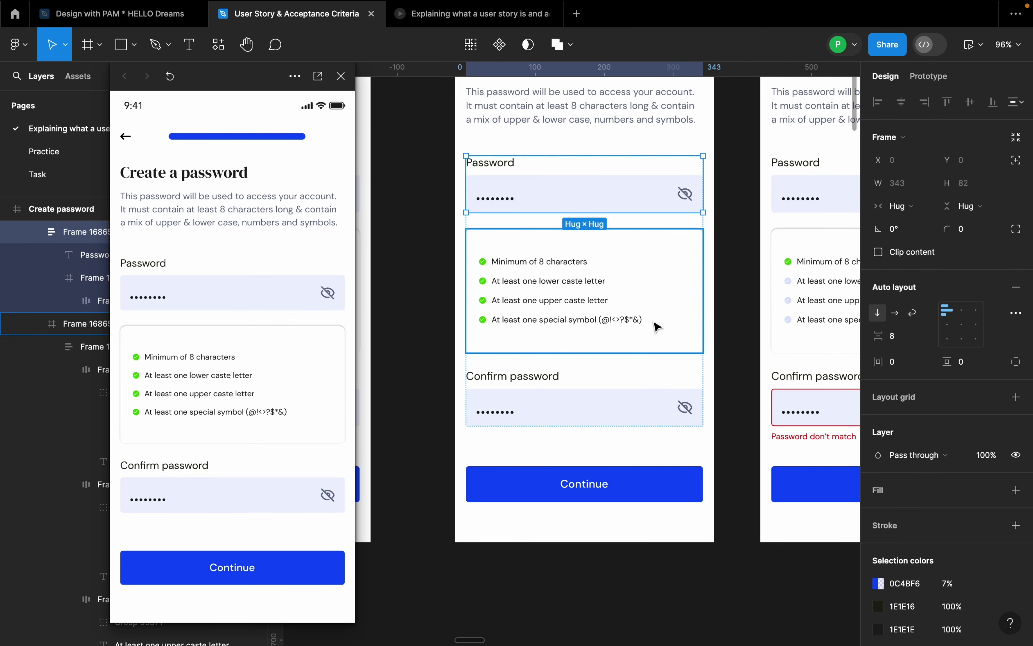
{"action": "scroll", "coordinate": [526, 337], "scroll_direction": "down", "scroll_amount": 5}
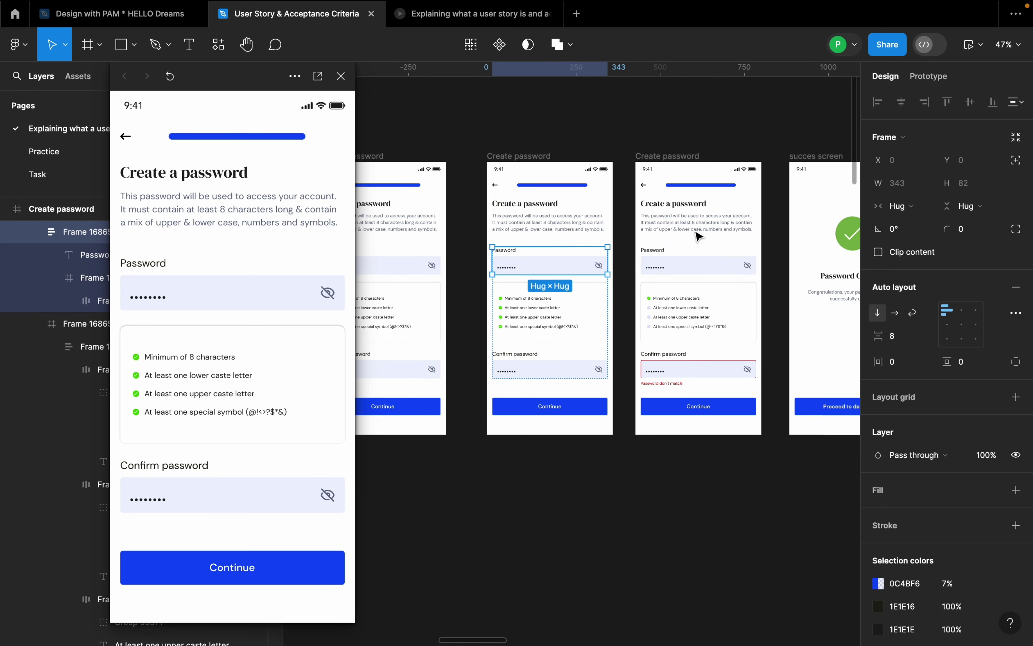
{"action": "left_click", "coordinate": [685, 159]}
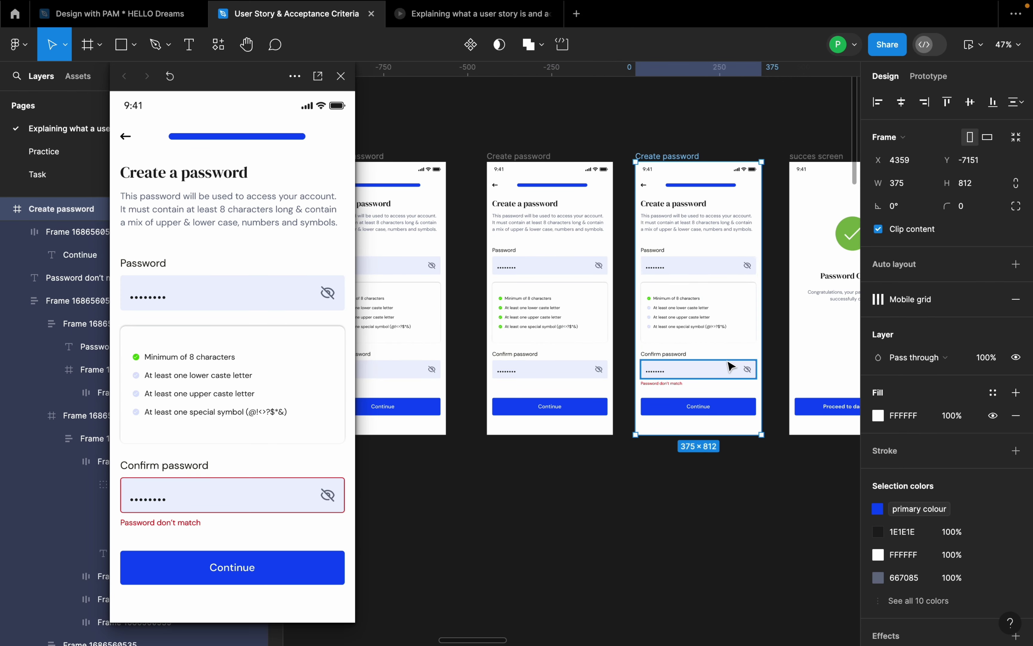
{"action": "scroll", "coordinate": [729, 364], "scroll_direction": "up", "scroll_amount": 1}
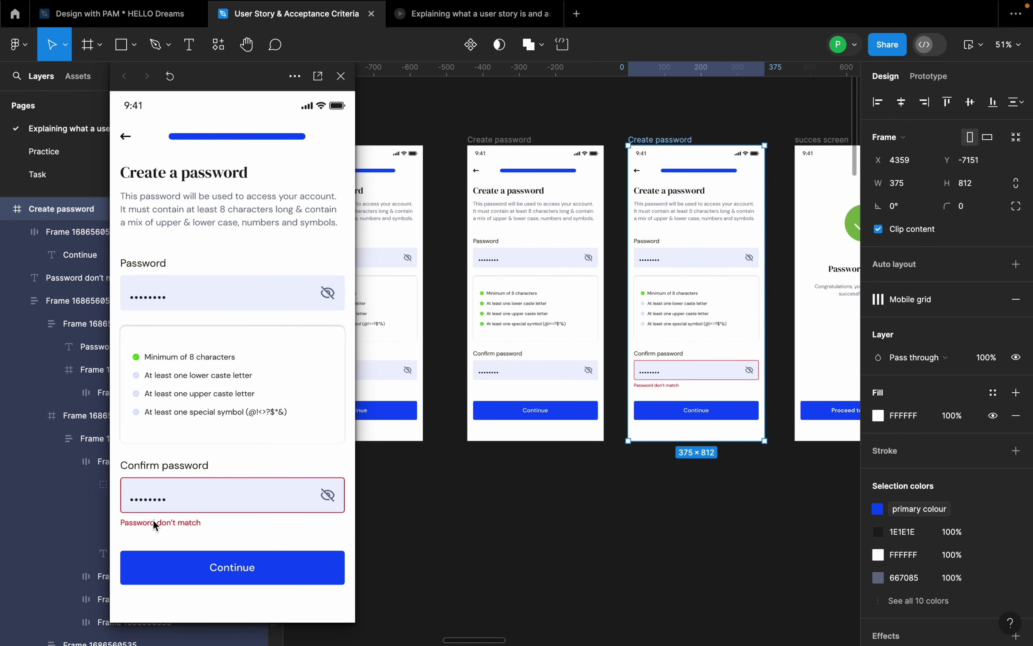
{"action": "scroll", "coordinate": [515, 417], "scroll_direction": "down", "scroll_amount": 4}
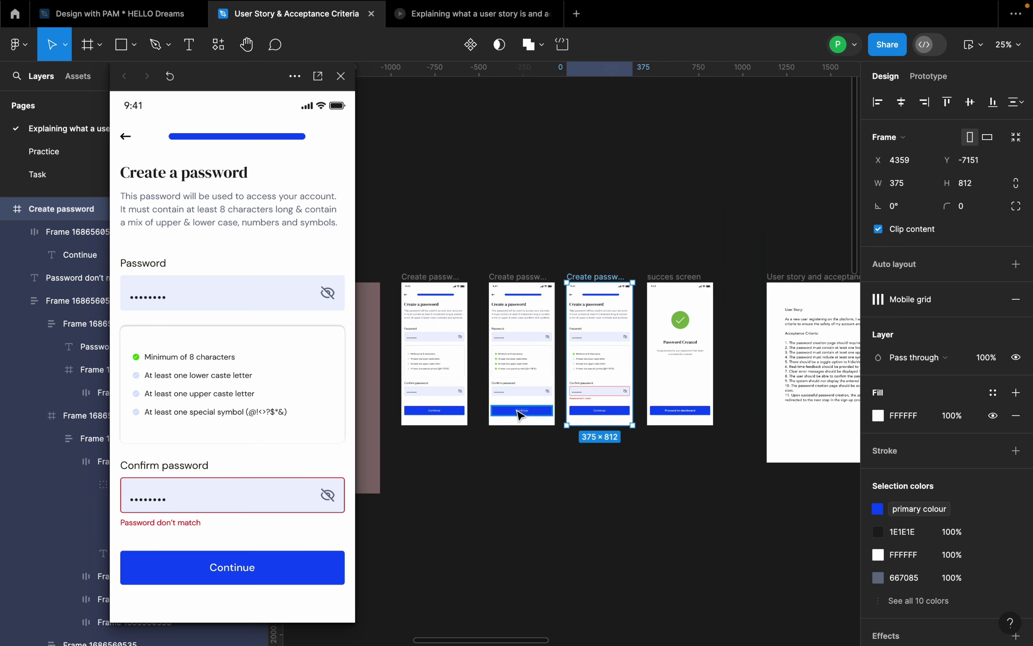
{"action": "scroll", "coordinate": [609, 288], "scroll_direction": "up", "scroll_amount": 4}
{"action": "left_click", "coordinate": [624, 214]}
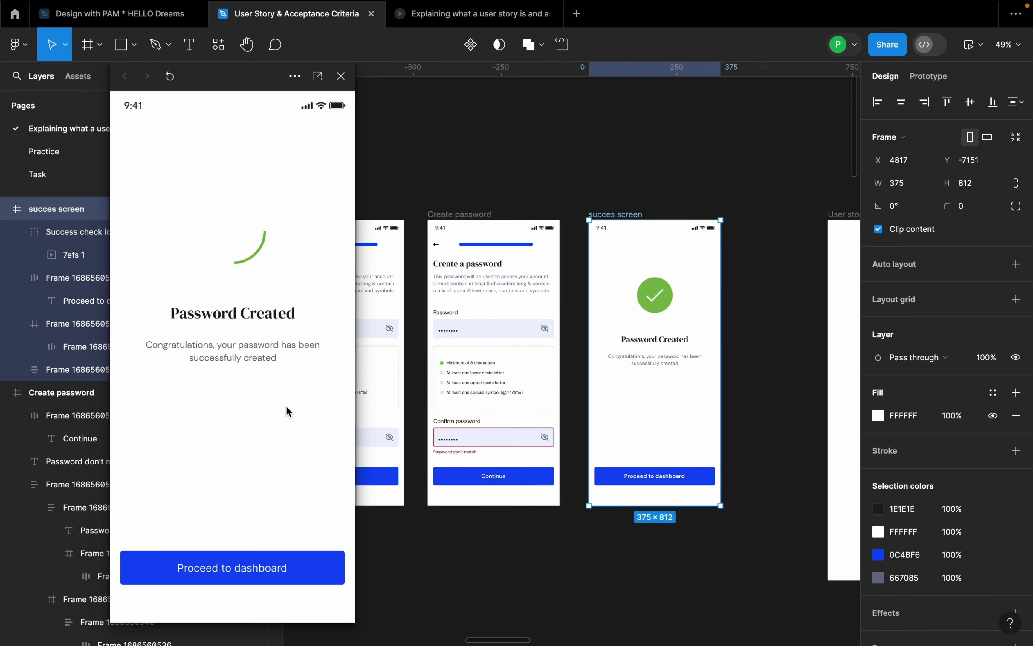
- Review the user story and its acceptance criteria beside the success screen preview
{"action": "scroll", "coordinate": [512, 368], "scroll_direction": "down", "scroll_amount": 5}
{"action": "scroll", "coordinate": [820, 393], "scroll_direction": "up", "scroll_amount": 5}
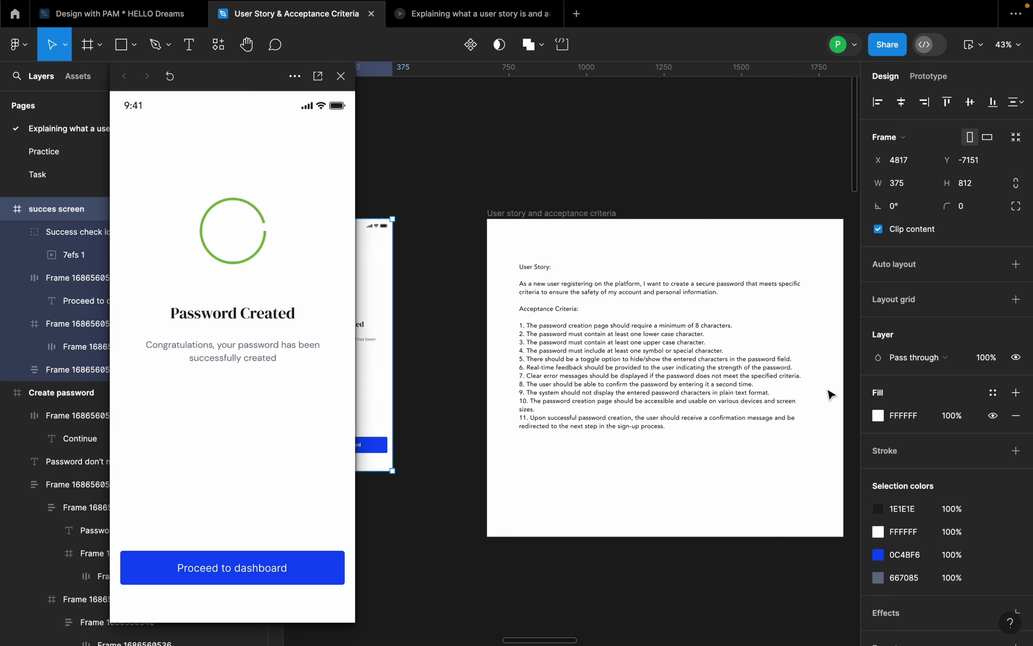
{"action": "scroll", "coordinate": [831, 394], "scroll_direction": "down", "scroll_amount": 2}
{"action": "scroll", "coordinate": [831, 394], "scroll_direction": "right", "scroll_amount": 2}
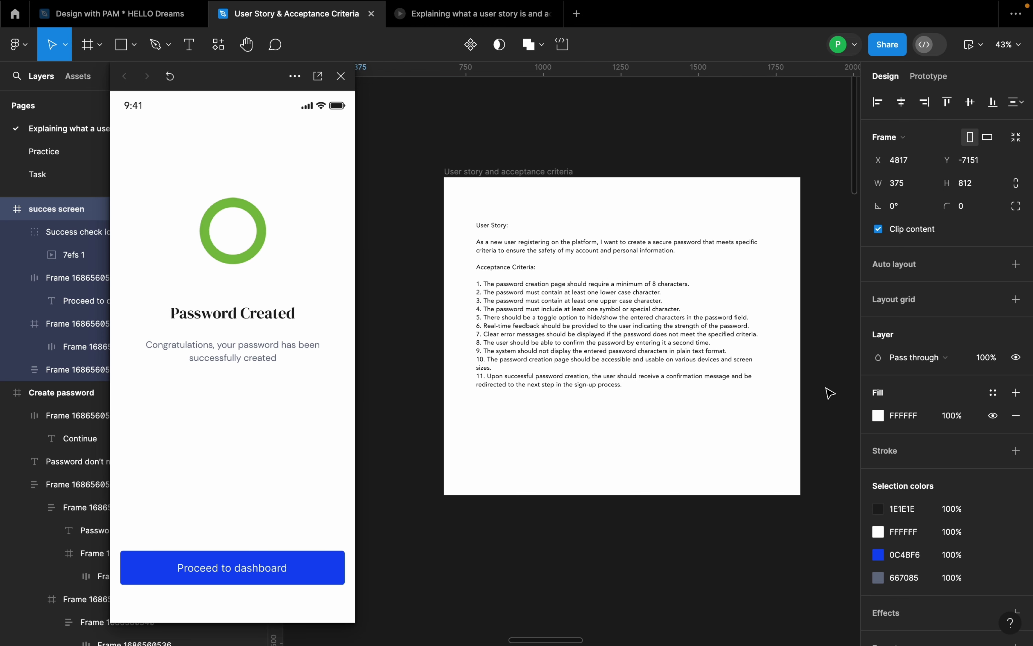
{"action": "scroll", "coordinate": [769, 373], "scroll_direction": "up", "scroll_amount": 5}
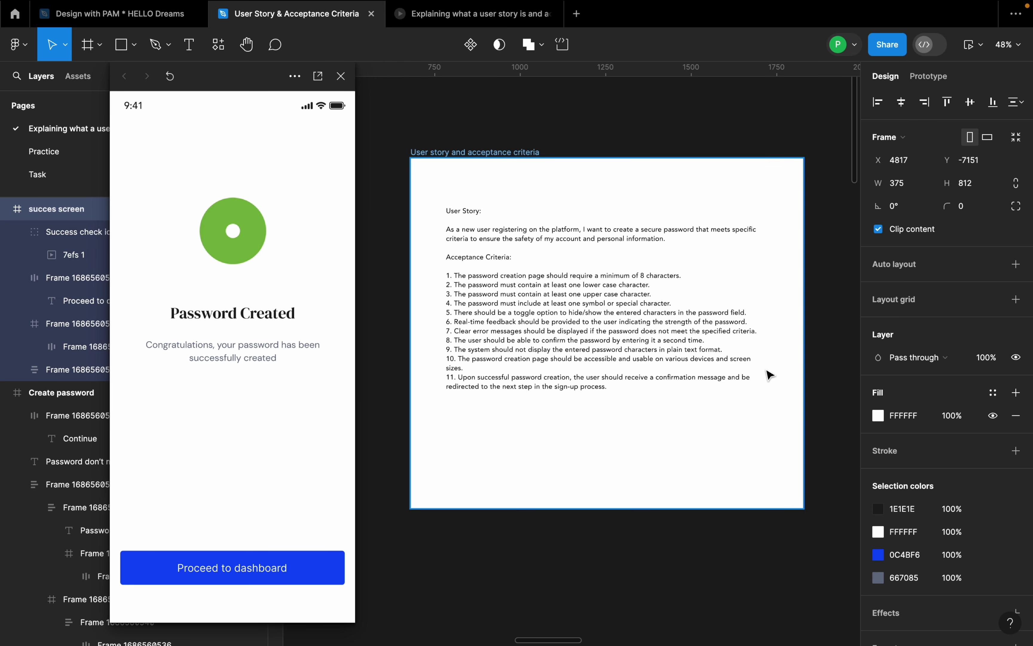